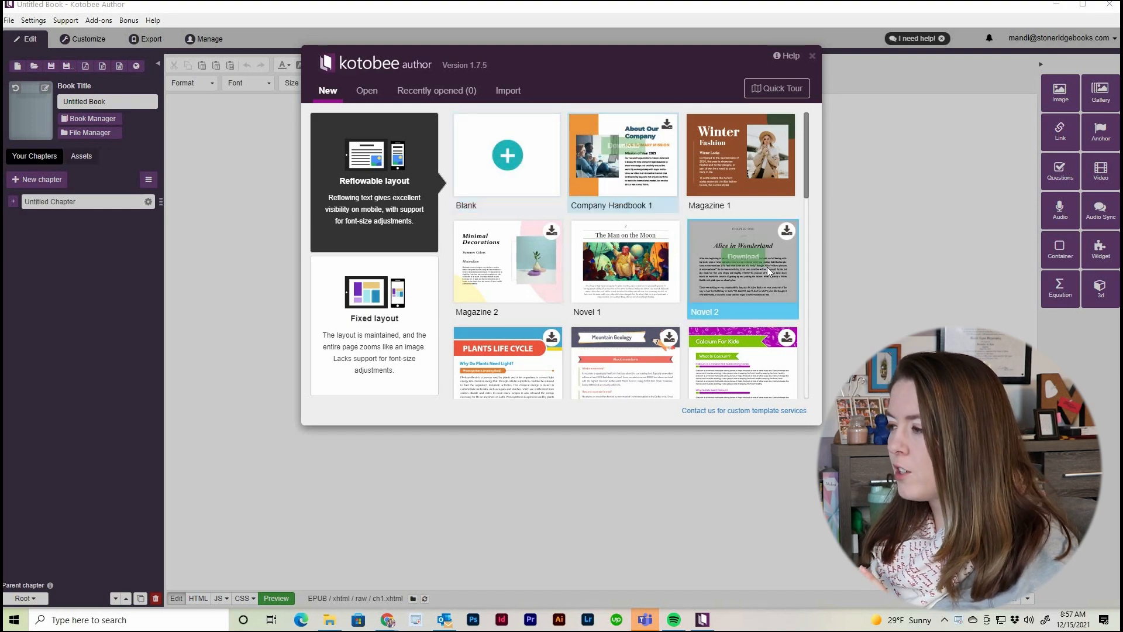
Step: Look through the available templates for reflowable-layout books
scroll(760, 293, down, 10)
scroll(747, 341, down, 10)
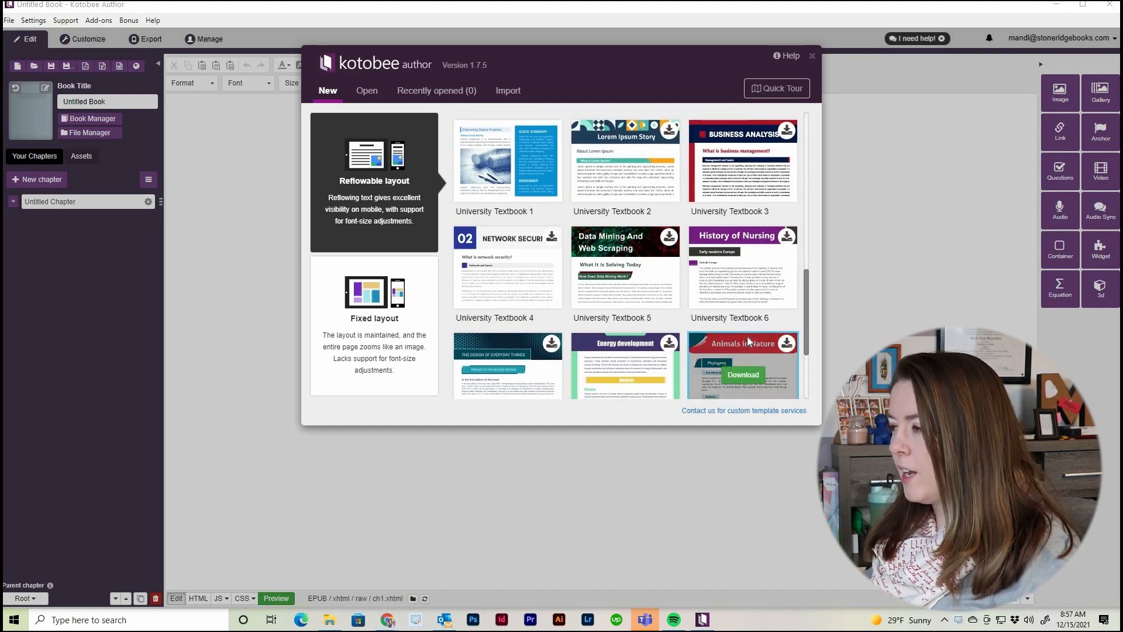
scroll(747, 336, up, 4)
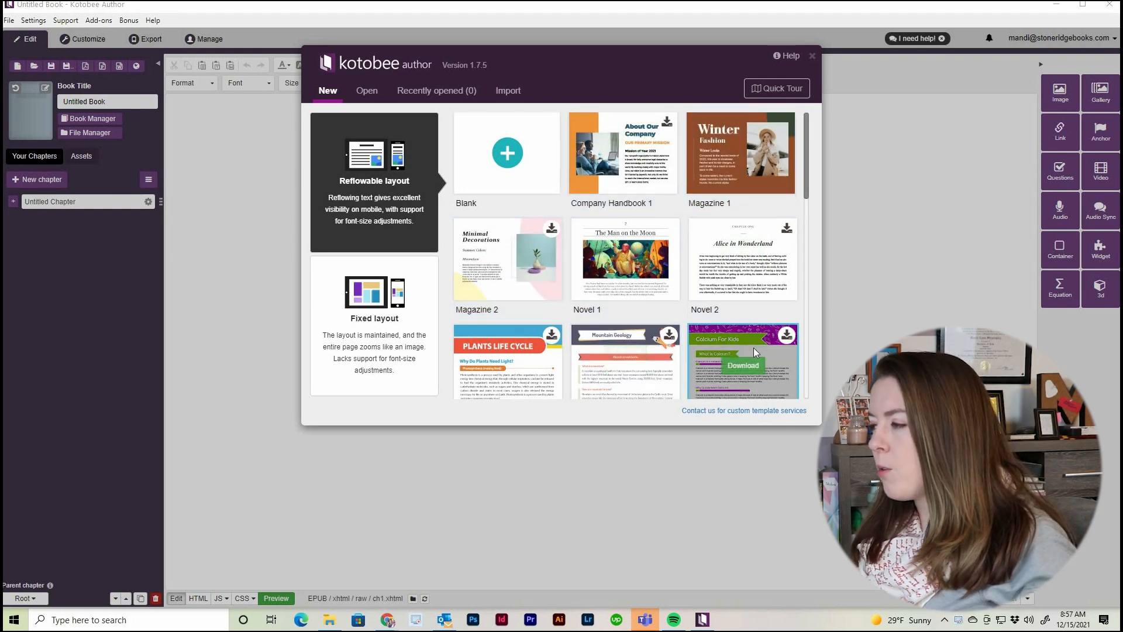
scroll(753, 348, down, 3)
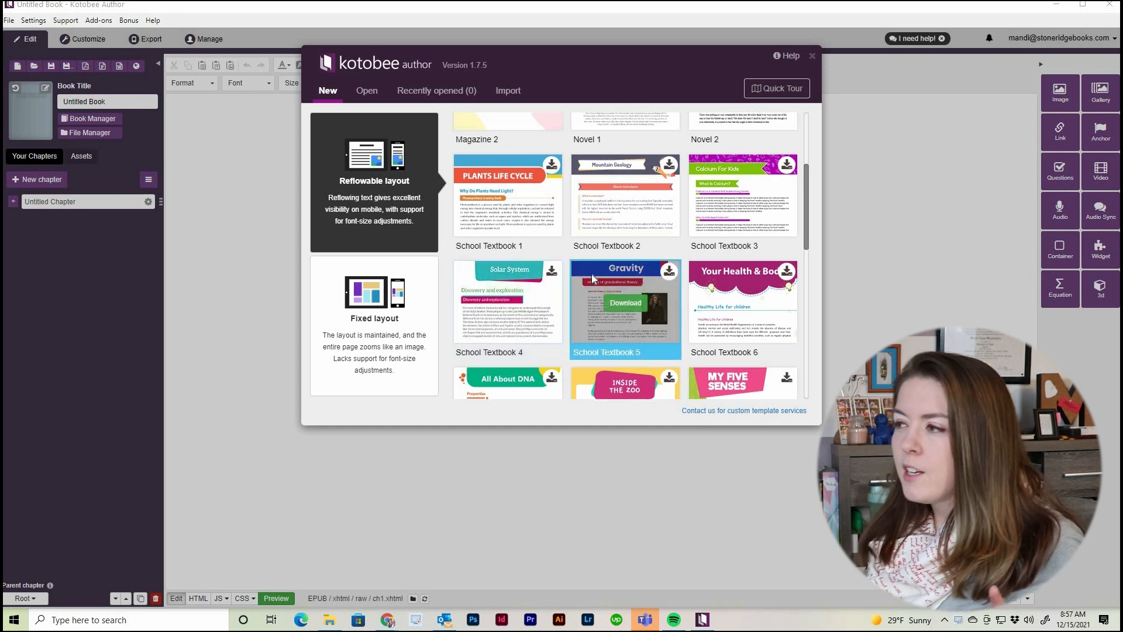
scroll(592, 274, up, 3)
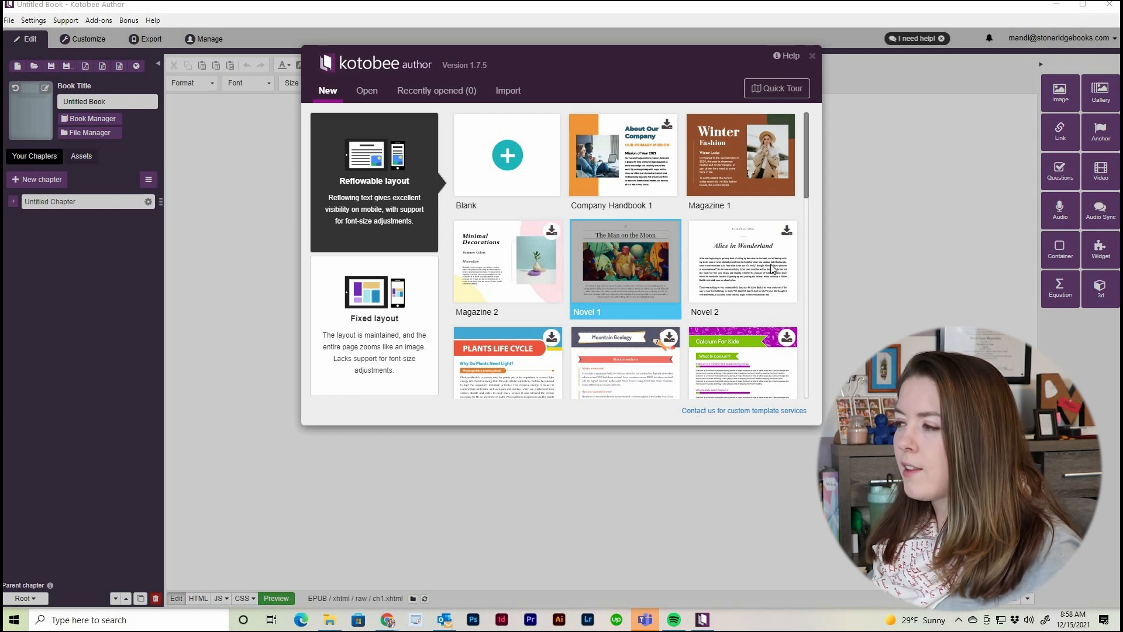
Step: Download the Novel 2 template and open it as a reflowable book
mouse_move(749, 275)
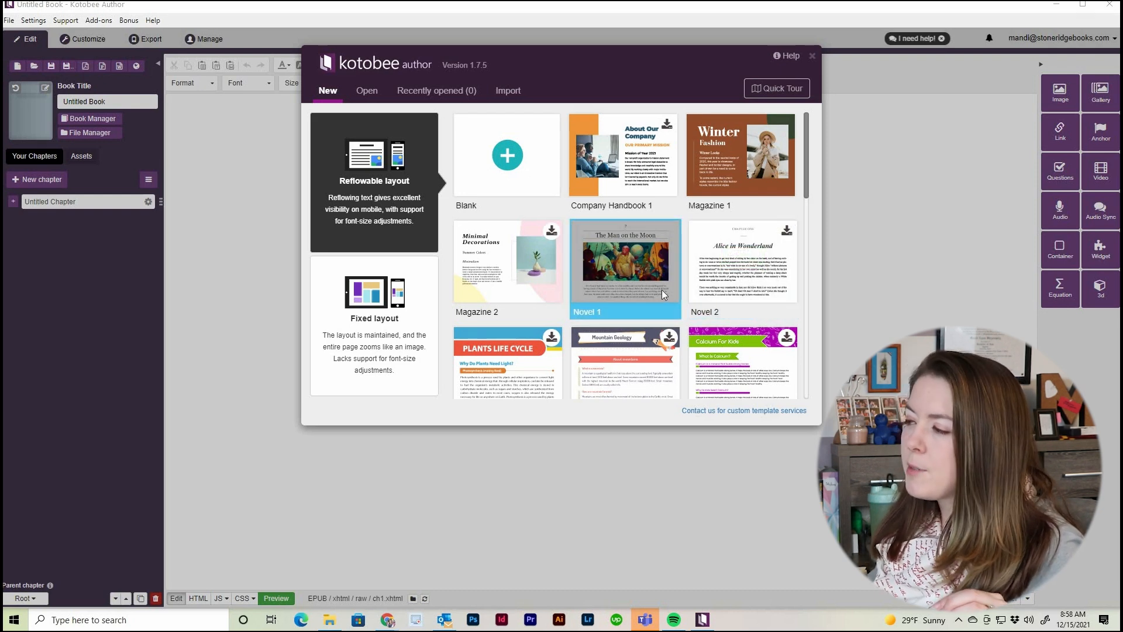
click(741, 264)
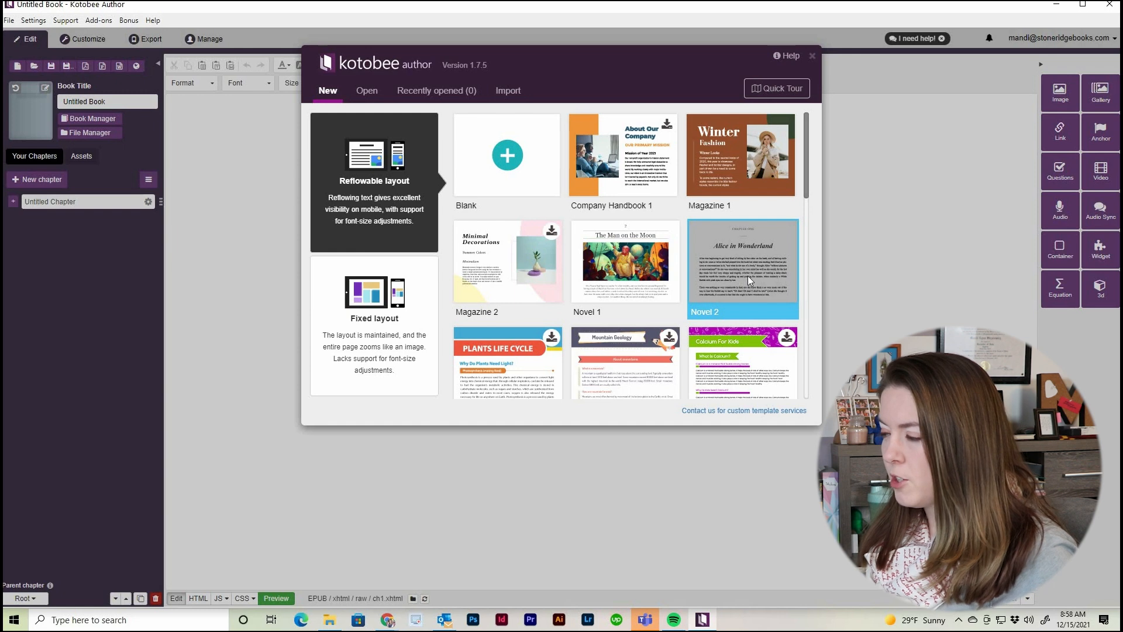
click(747, 276)
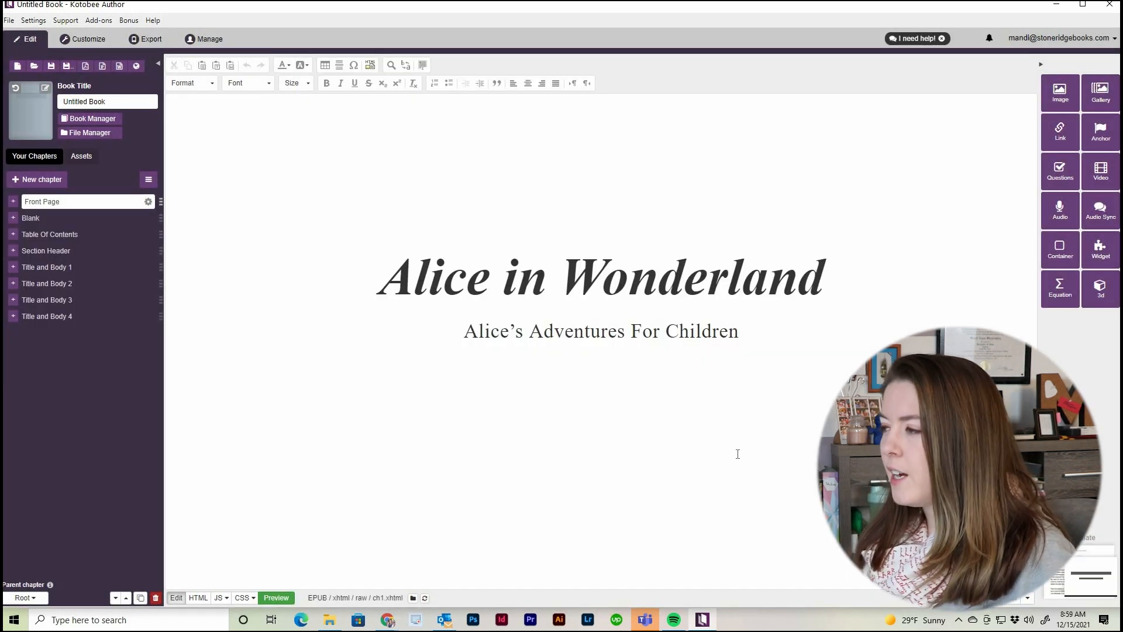
Step: Examine the template's sample chapters, including Blank, Table Of Contents and the Title and Body pages
click(82, 218)
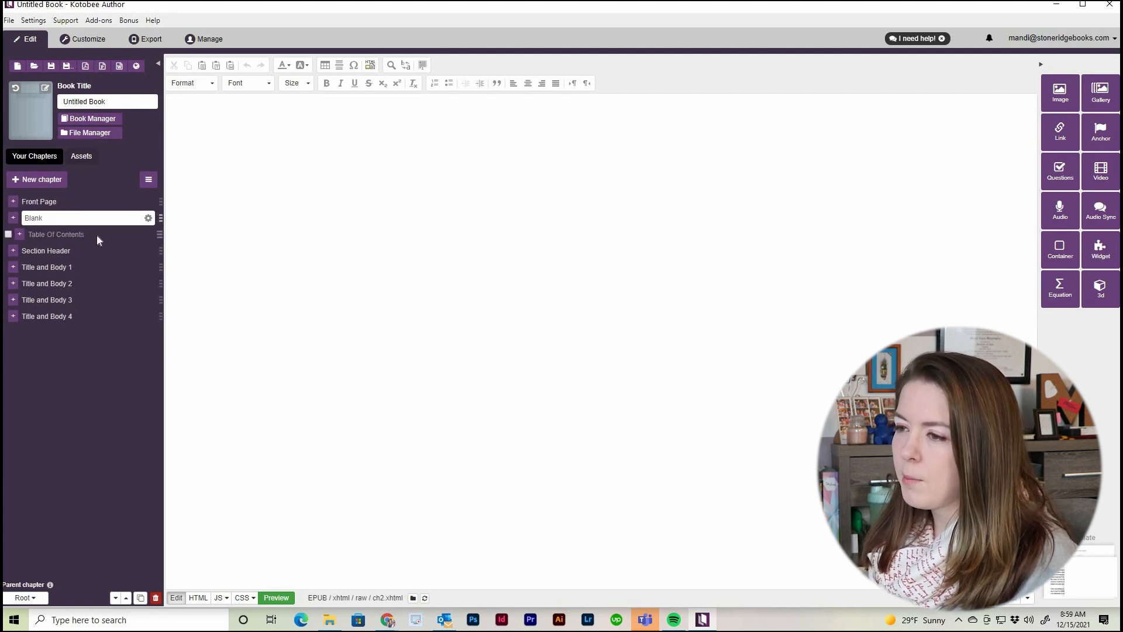
click(97, 235)
scroll(589, 247, down, 7)
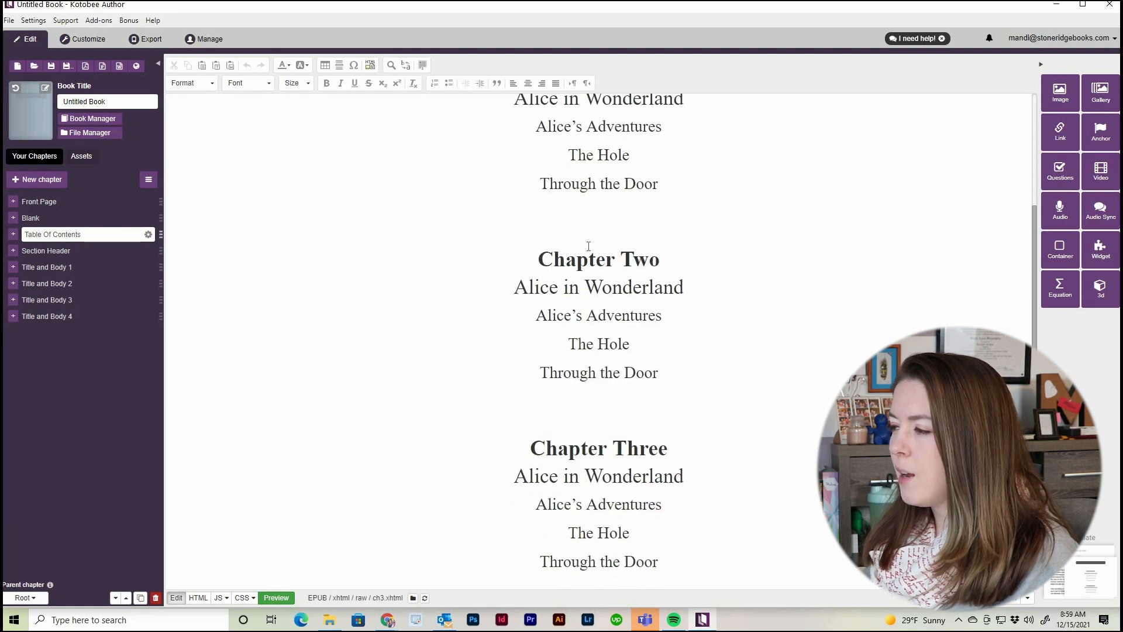
click(151, 267)
click(99, 284)
click(94, 300)
click(90, 316)
click(95, 273)
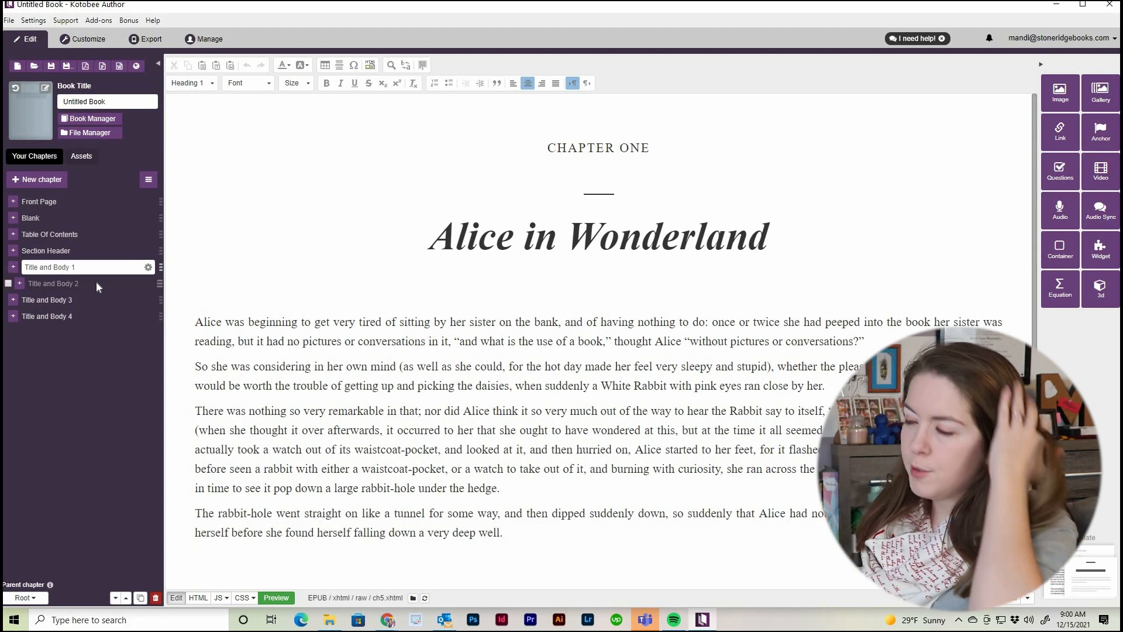
click(96, 282)
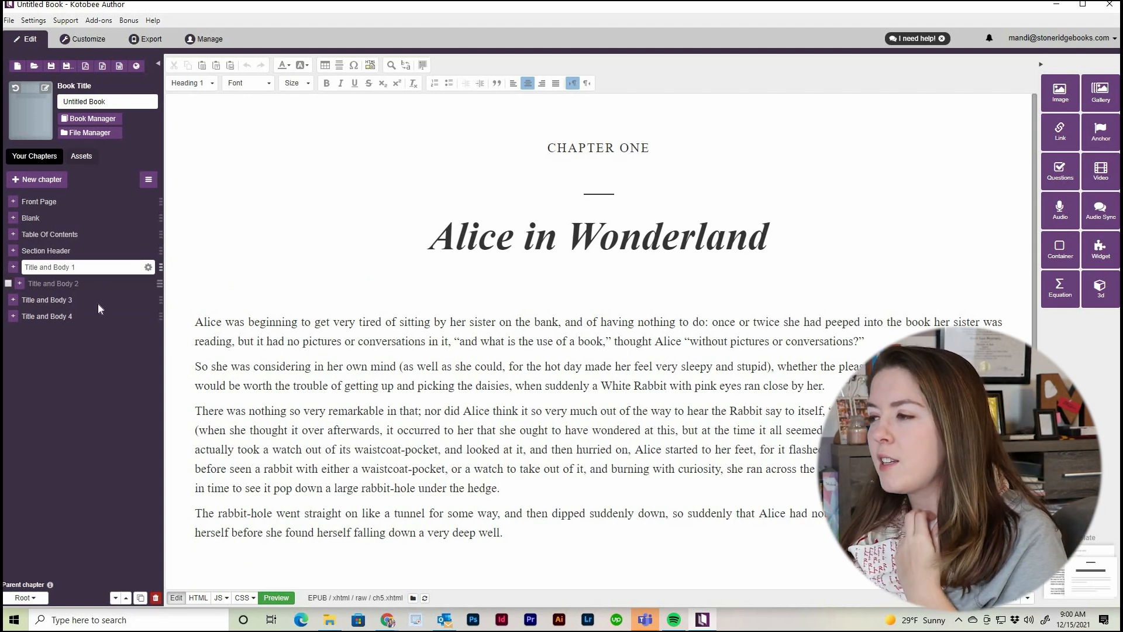
click(92, 316)
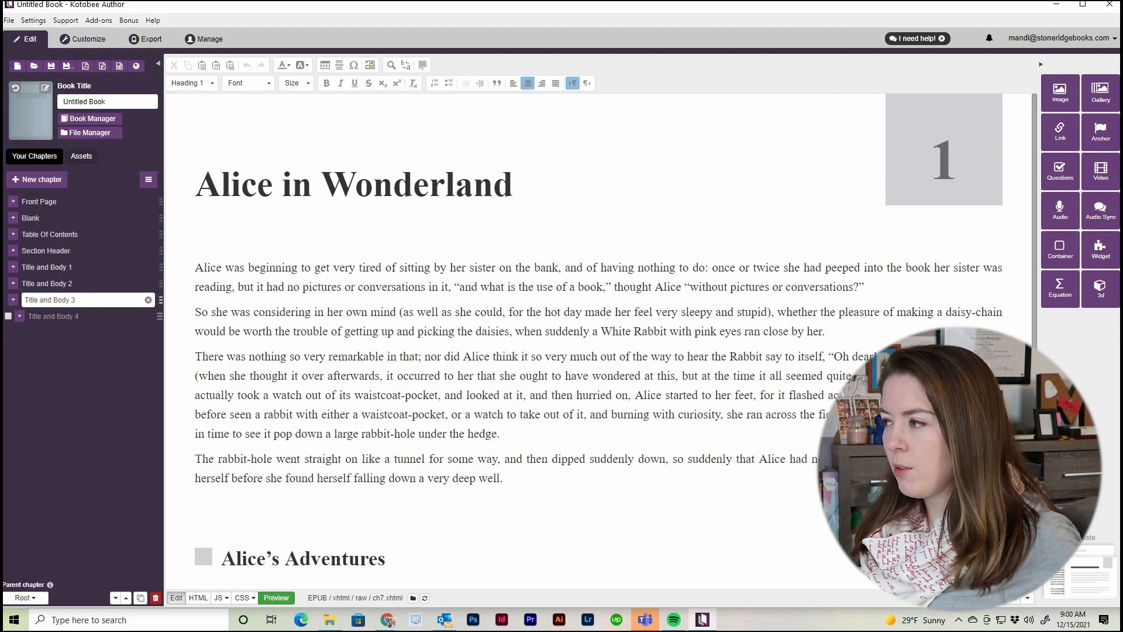
Step: Compare the chapter heading designs of Title and Body 1 through 4 and return to the Front Page
click(101, 262)
drag(547, 147, 672, 145)
drag(427, 240, 809, 239)
click(43, 285)
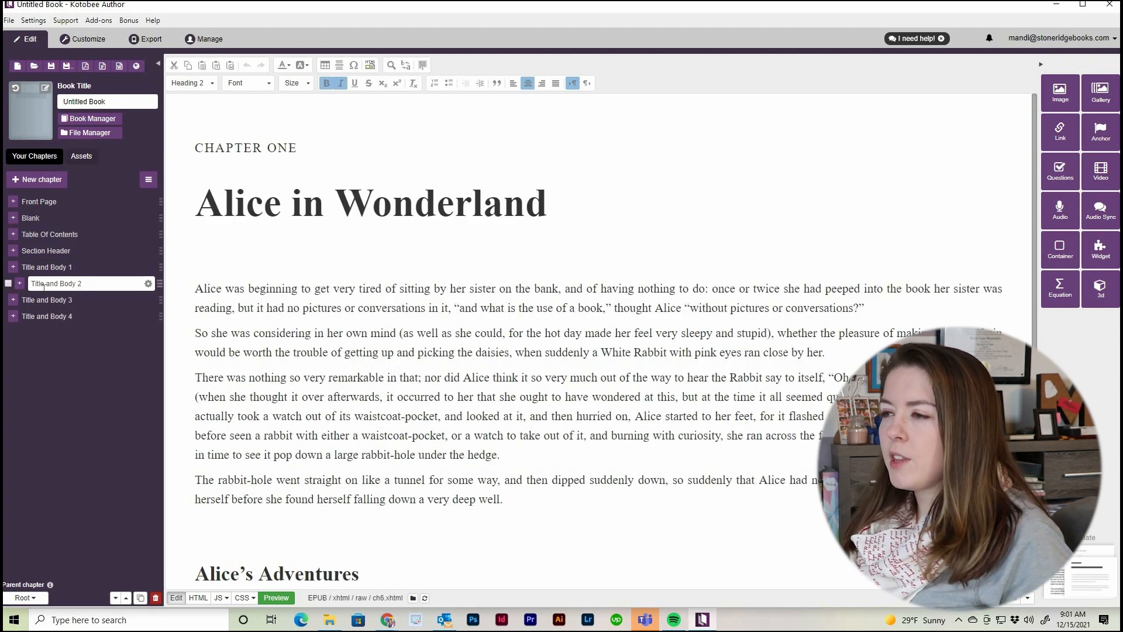
click(96, 298)
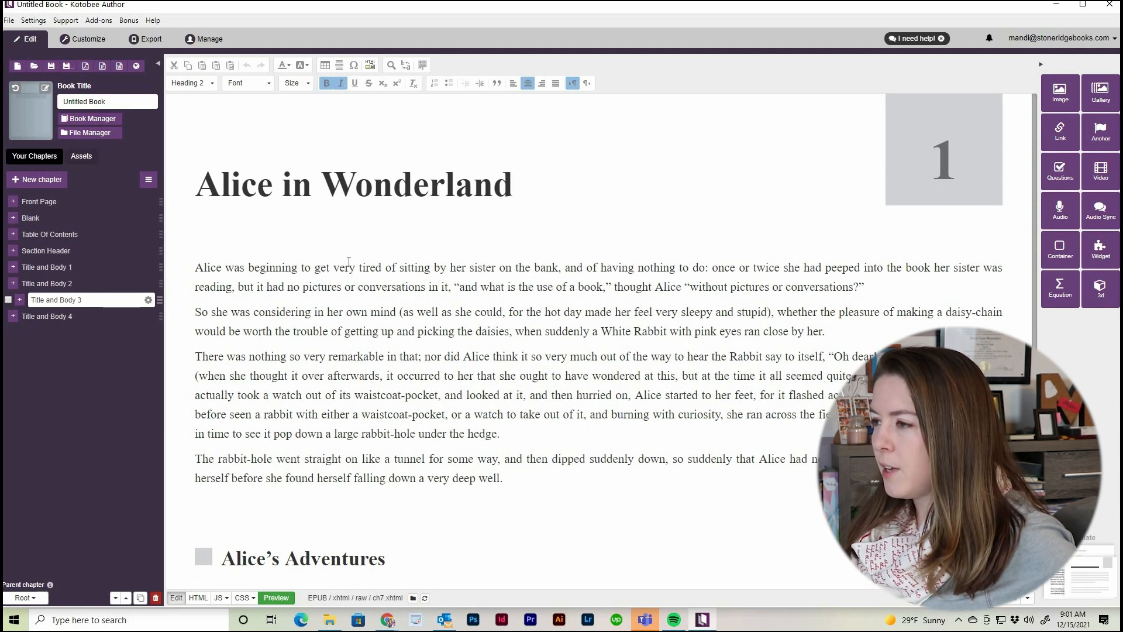
click(112, 317)
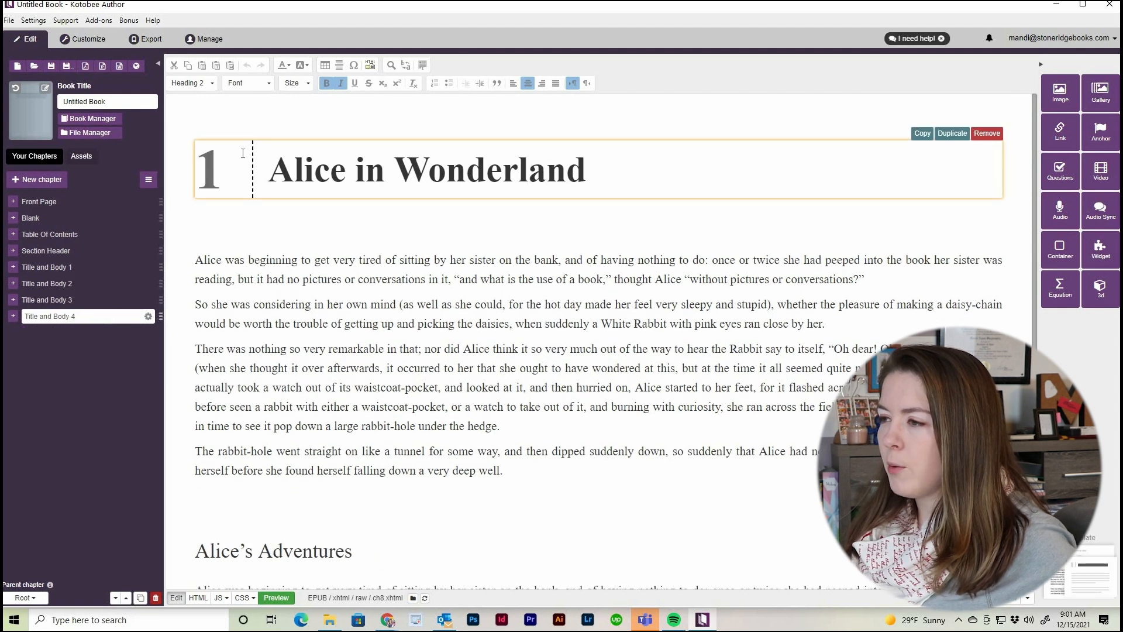
scroll(343, 350, down, 2)
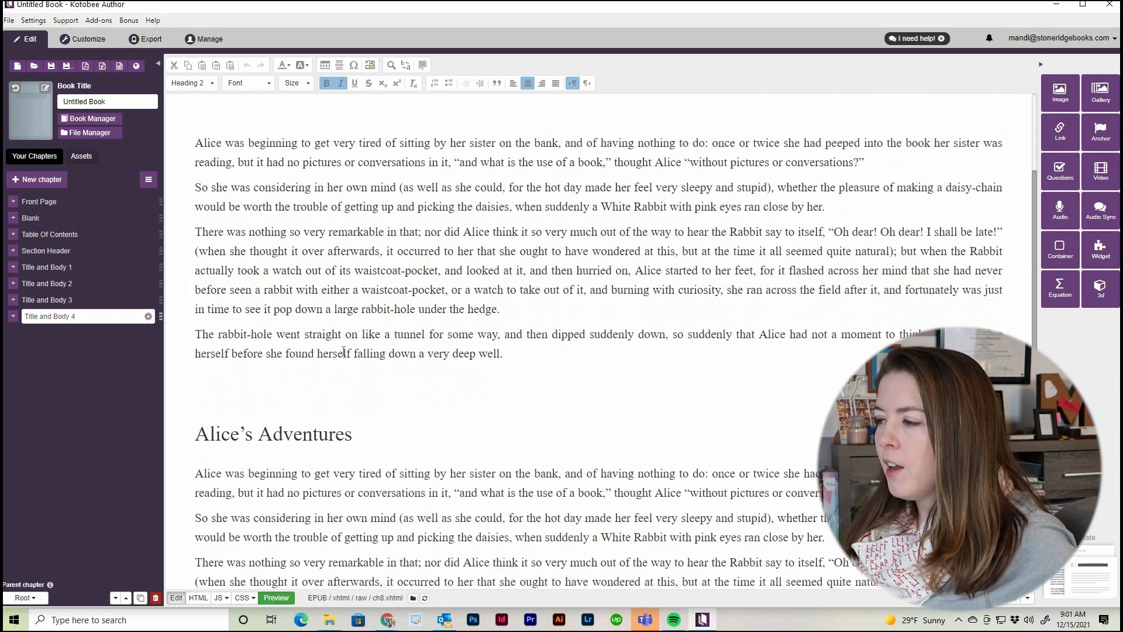
click(64, 202)
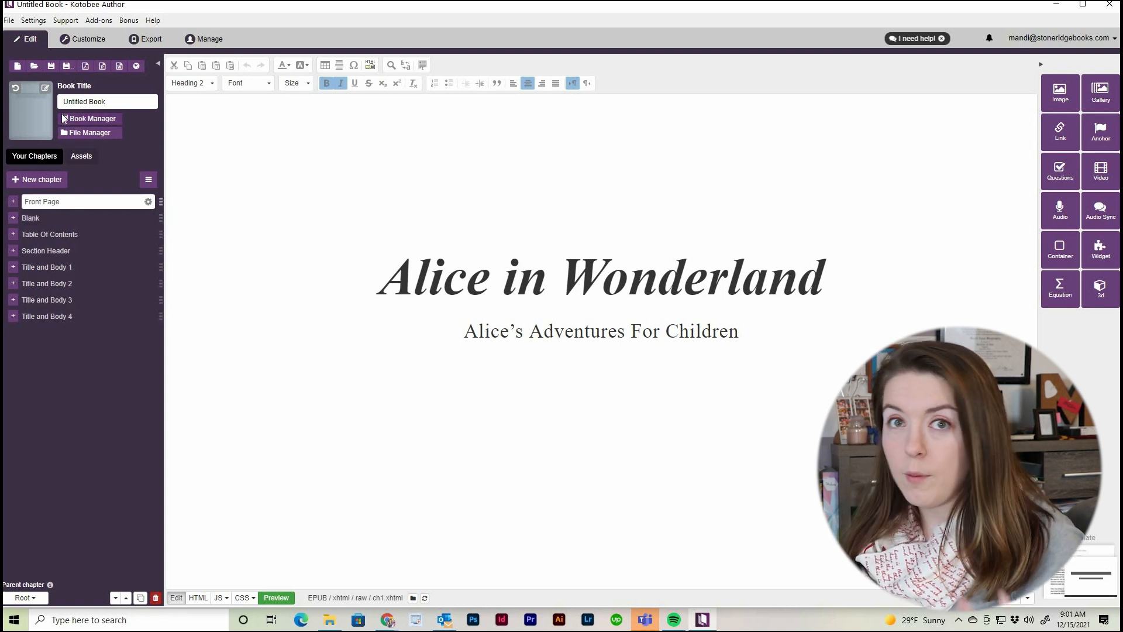
Step: Start a new book, discarding the changes in the current template book
click(18, 68)
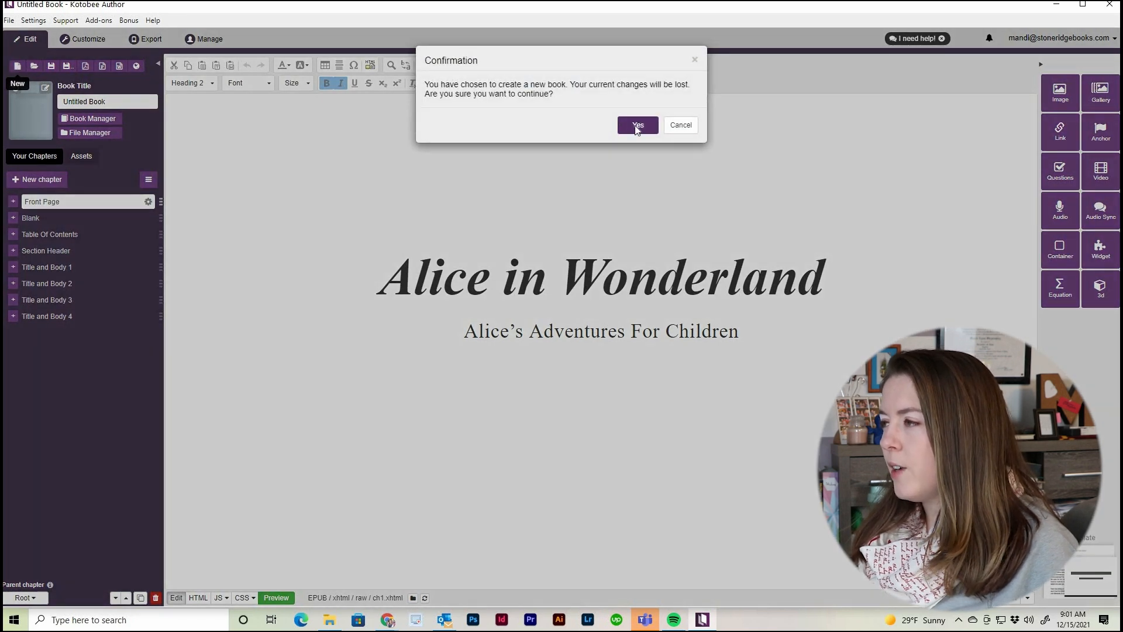
click(636, 124)
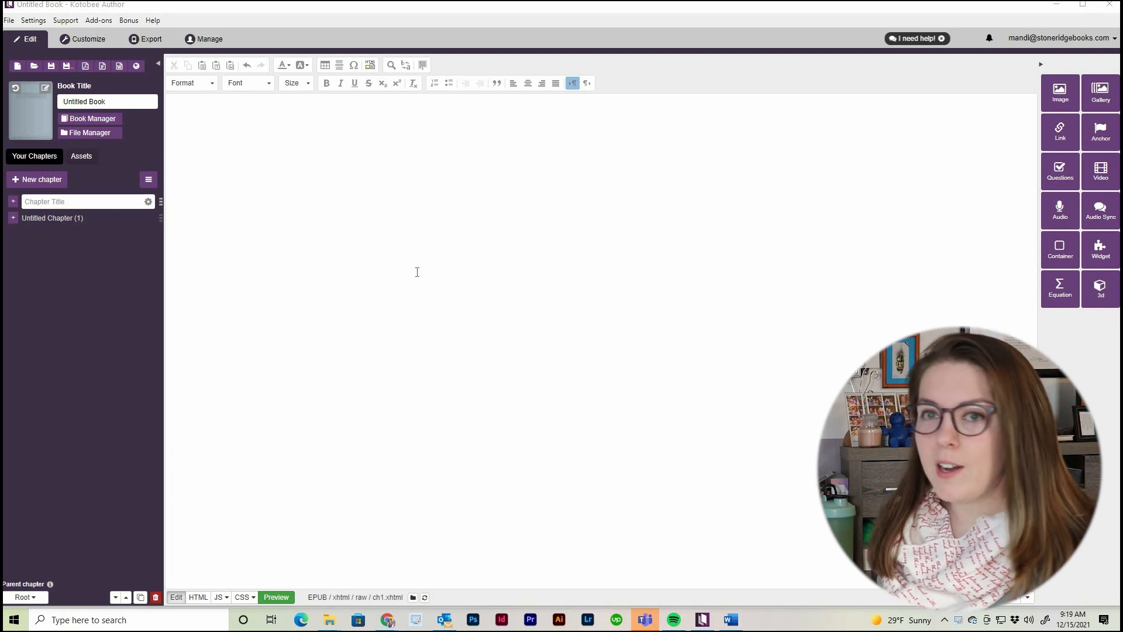
Step: Set the book cover to the Meet Me at the Summit cover image from the Graphic Design folder
click(45, 89)
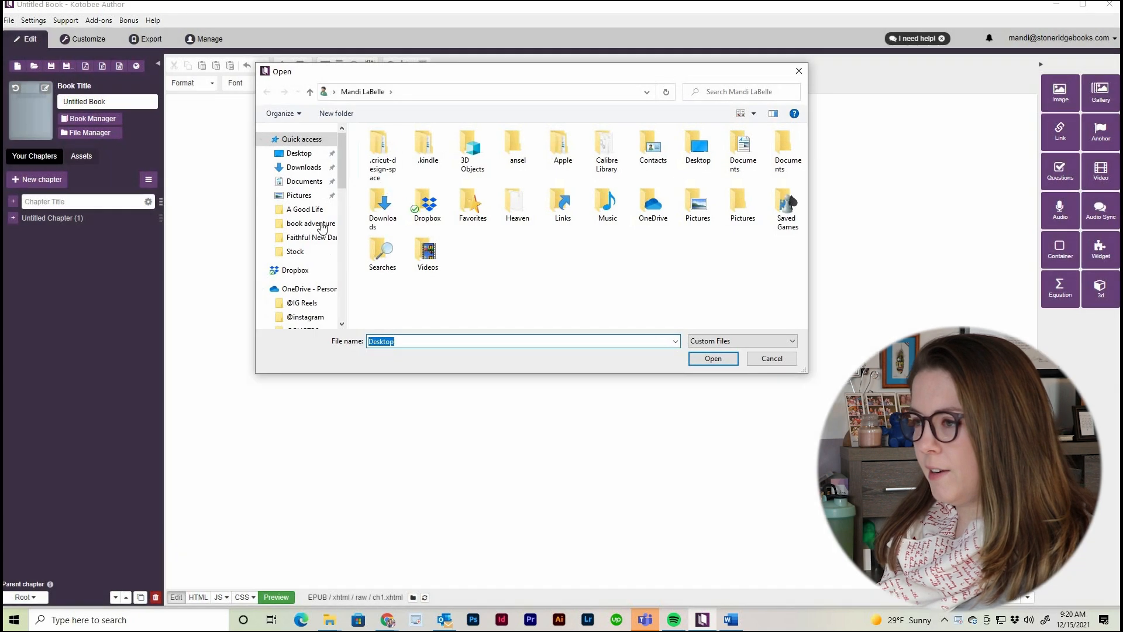
scroll(322, 245, down, 6)
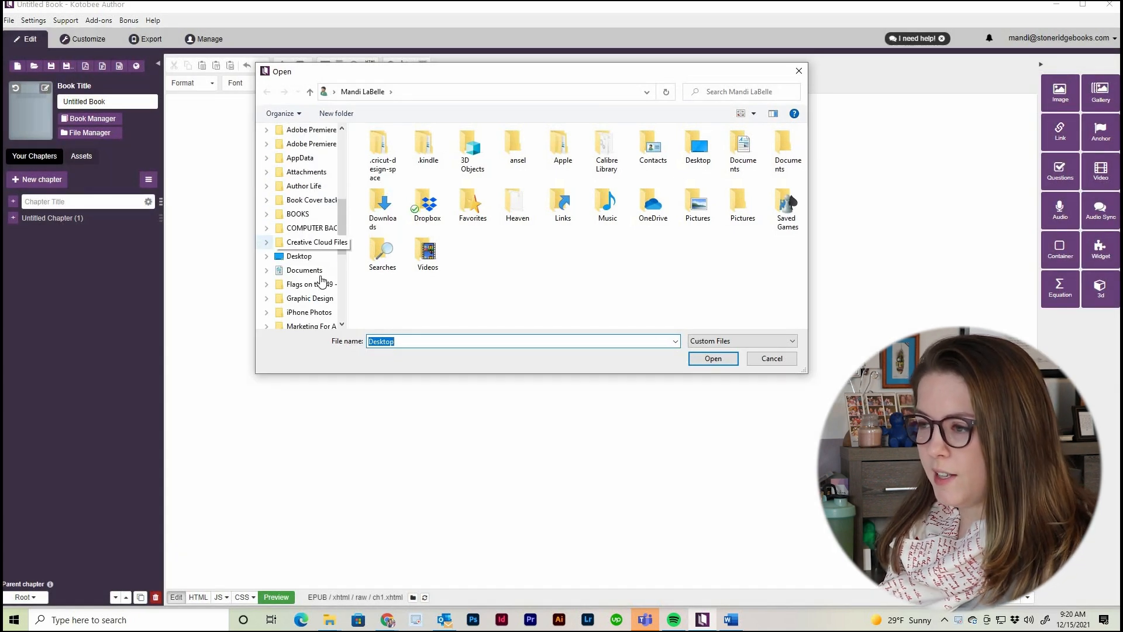
click(310, 298)
double_click(434, 172)
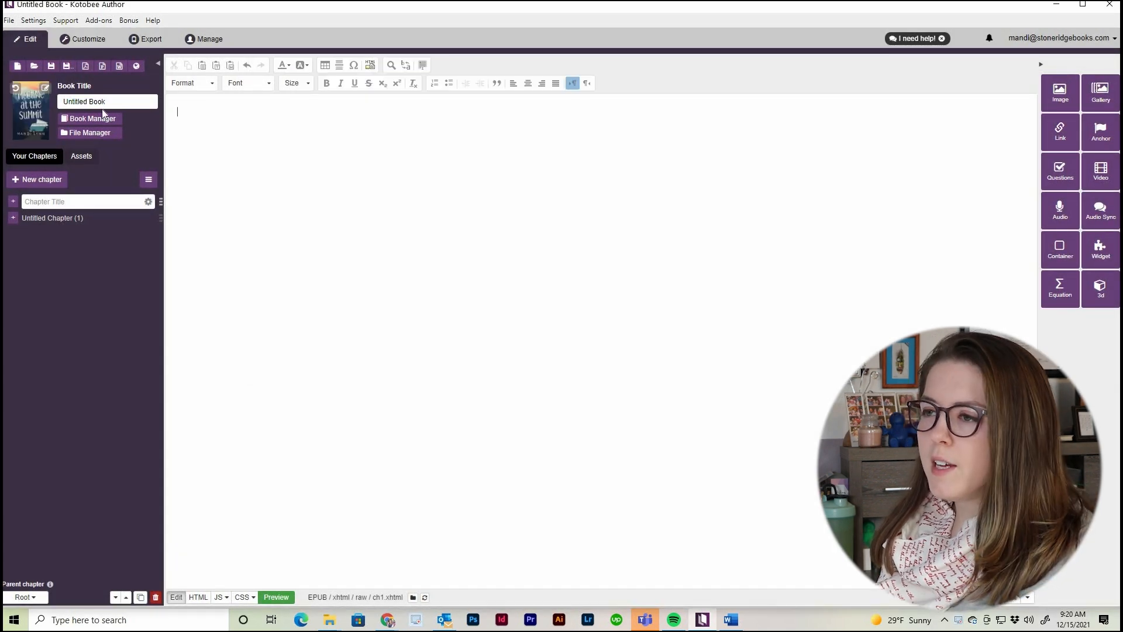
Step: Change the book title to "Meet Me at the Summit"
drag(67, 102, 157, 102)
key(BackSpace)
key(BackSpace)
text(Meet Me at the Sum)
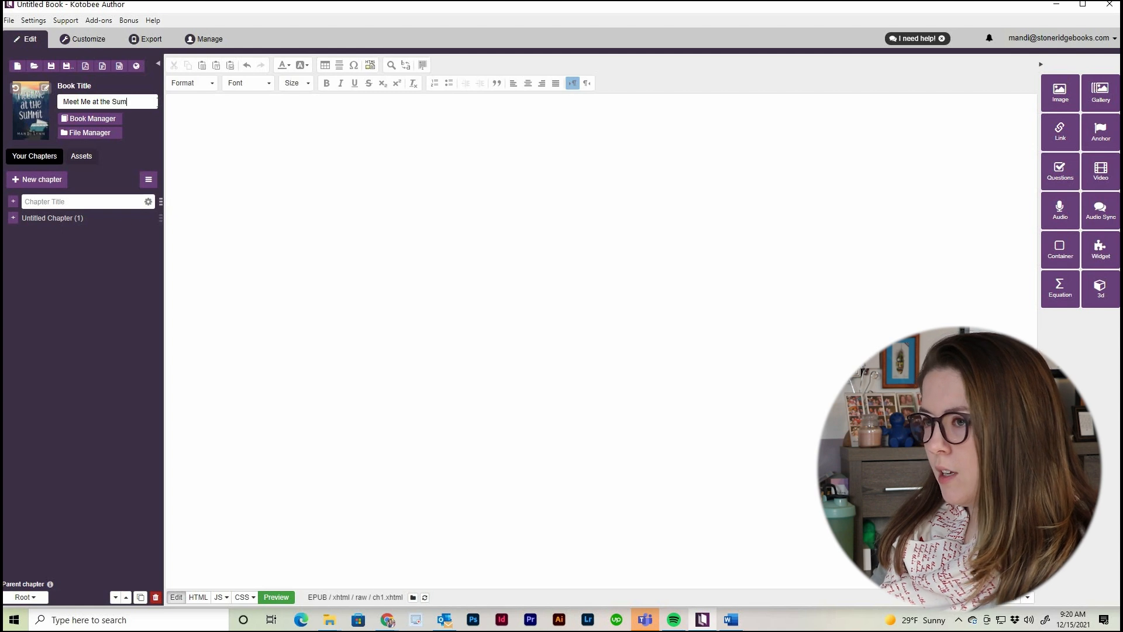
text(mit)
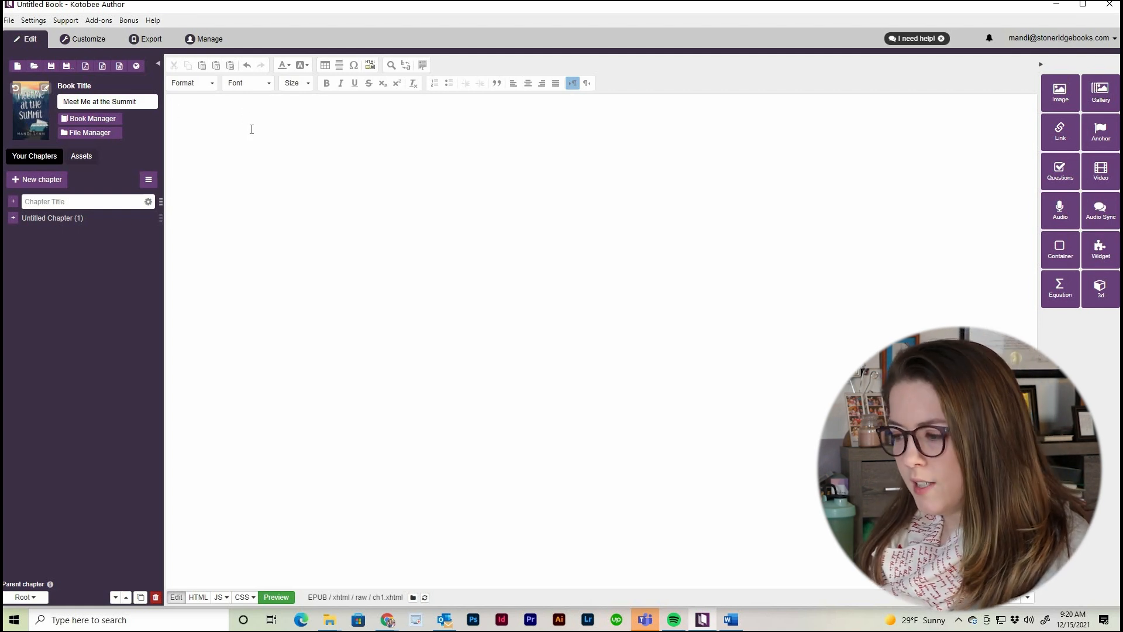
Step: Switch to the Word manuscript and copy the full "Also by" page, from its heading through "Mr. Moon's Big Move"
mouse_move(738, 620)
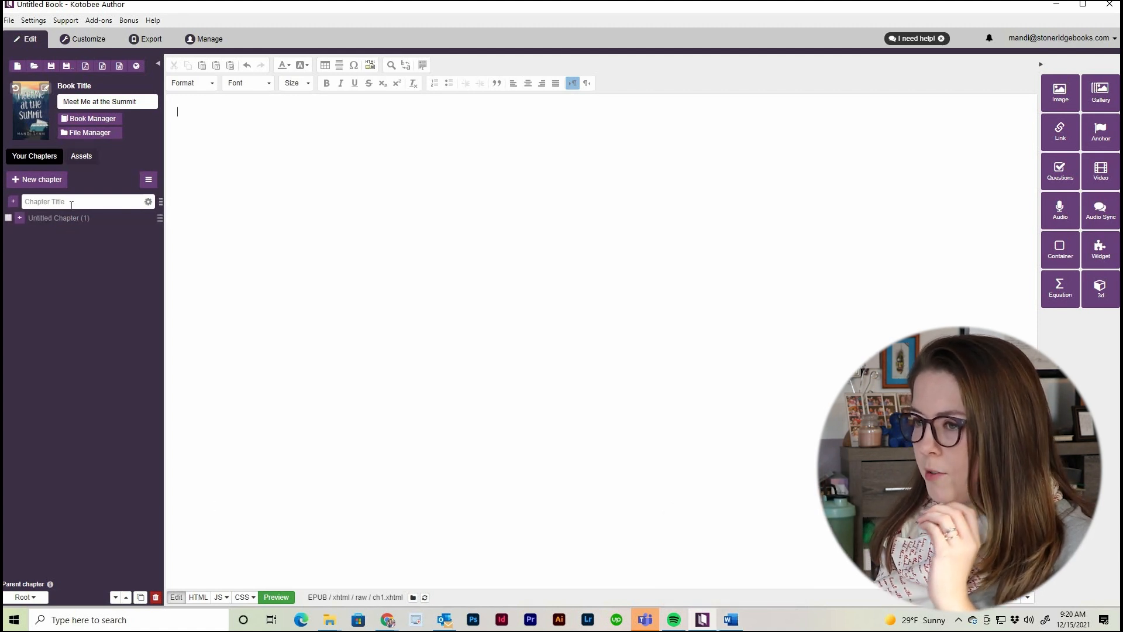
click(730, 619)
scroll(400, 193, down, 2)
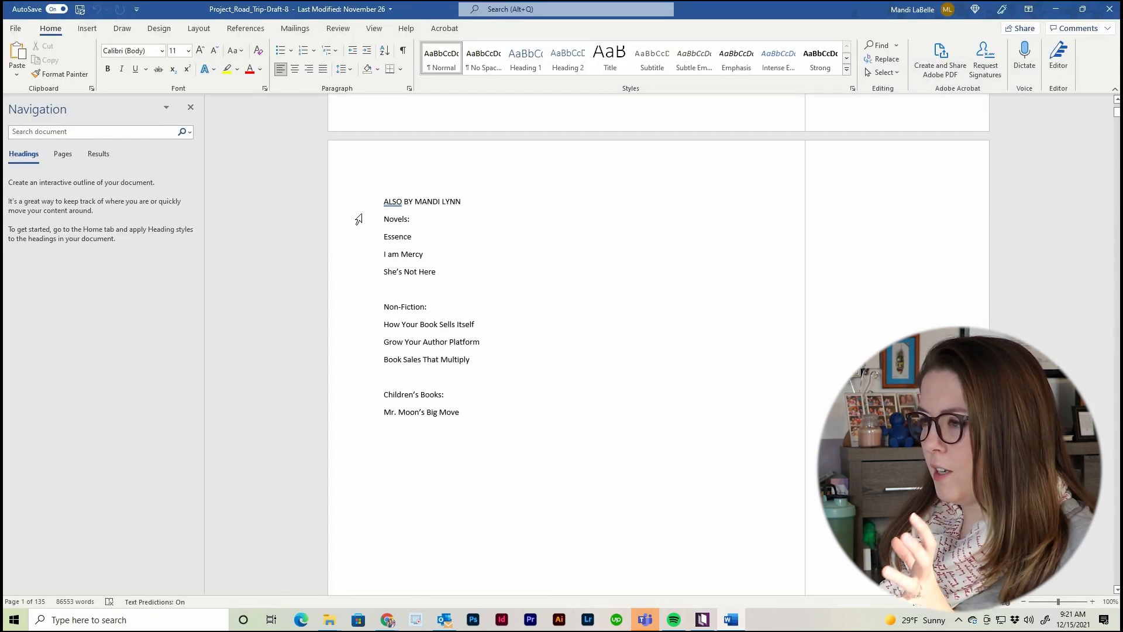
scroll(500, 349, down, 4)
scroll(500, 348, up, 9)
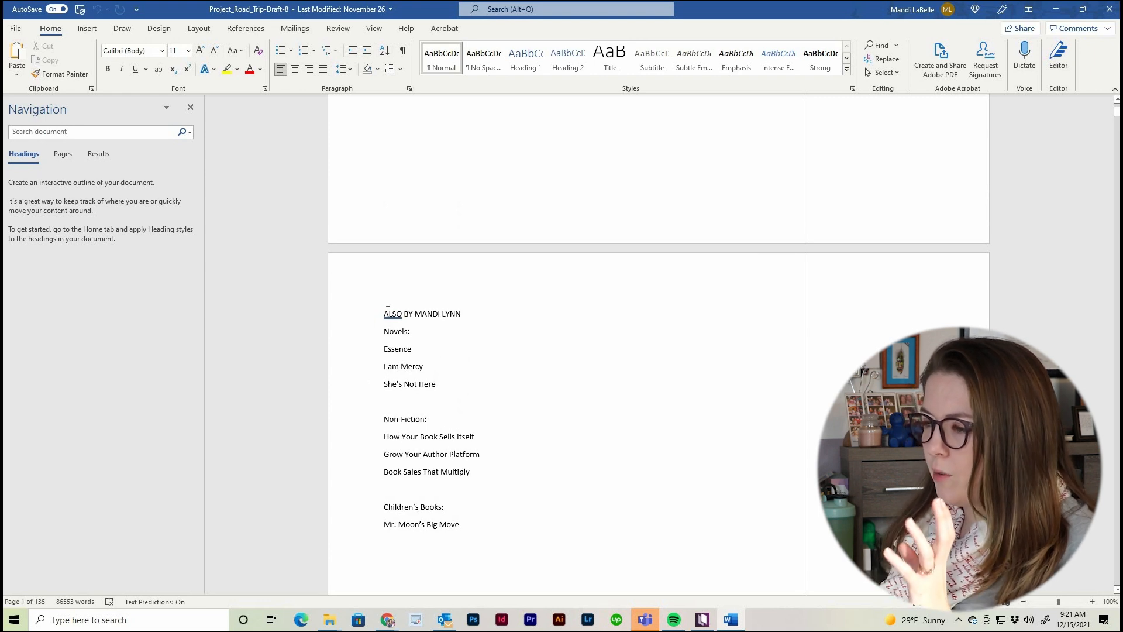
key(Delete)
key(Return)
drag(360, 524, 354, 321)
key(ctrl+c)
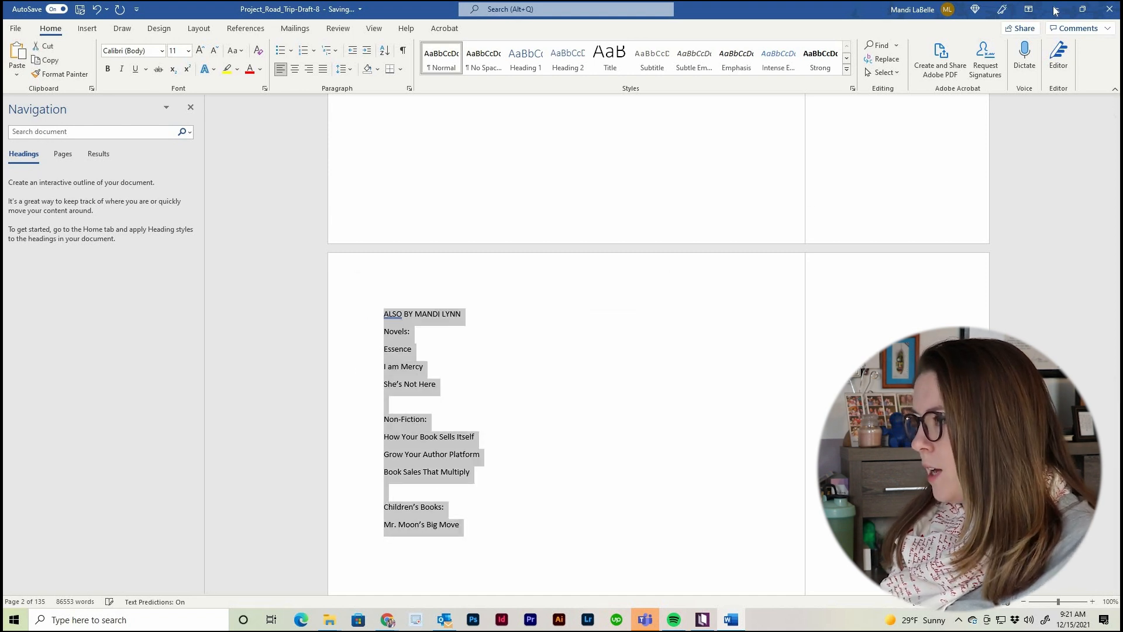
Step: Switch back to Kotobee Author and paste the copied book list into the empty first chapter
click(1056, 8)
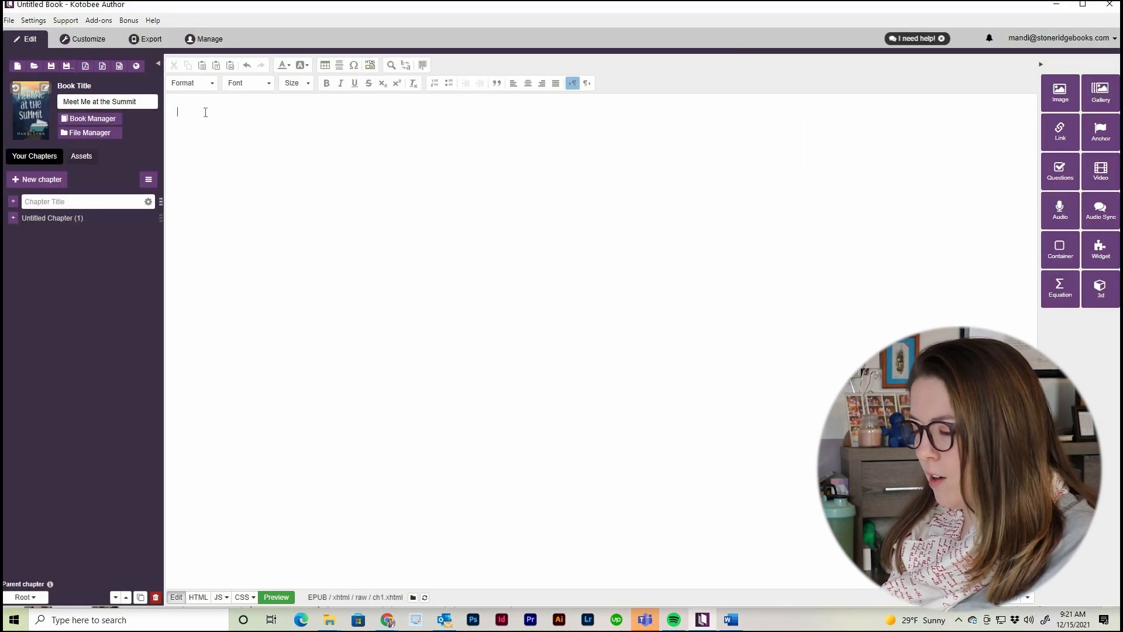
click(205, 112)
key(ctrl+v)
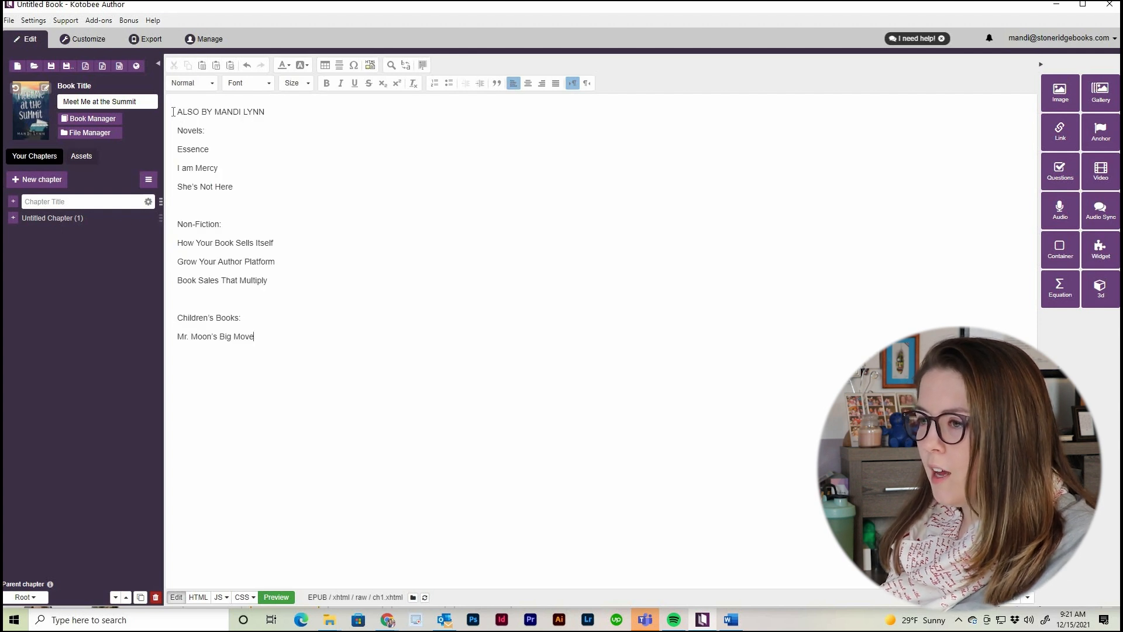
Step: Format the "Also by" line at the start of the chapter as Heading 1
triple_click(297, 106)
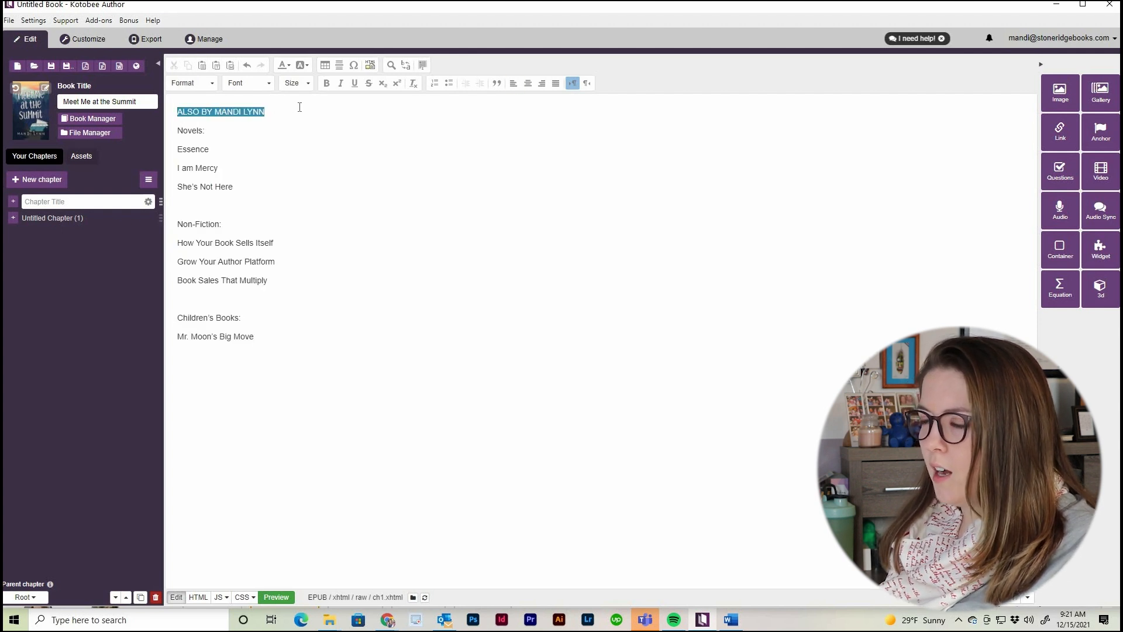
click(208, 84)
click(213, 135)
Step: Format the "Novels:", "Non-Fiction:" and "Children's Books:" lines as Heading 2
drag(227, 149, 177, 145)
click(203, 86)
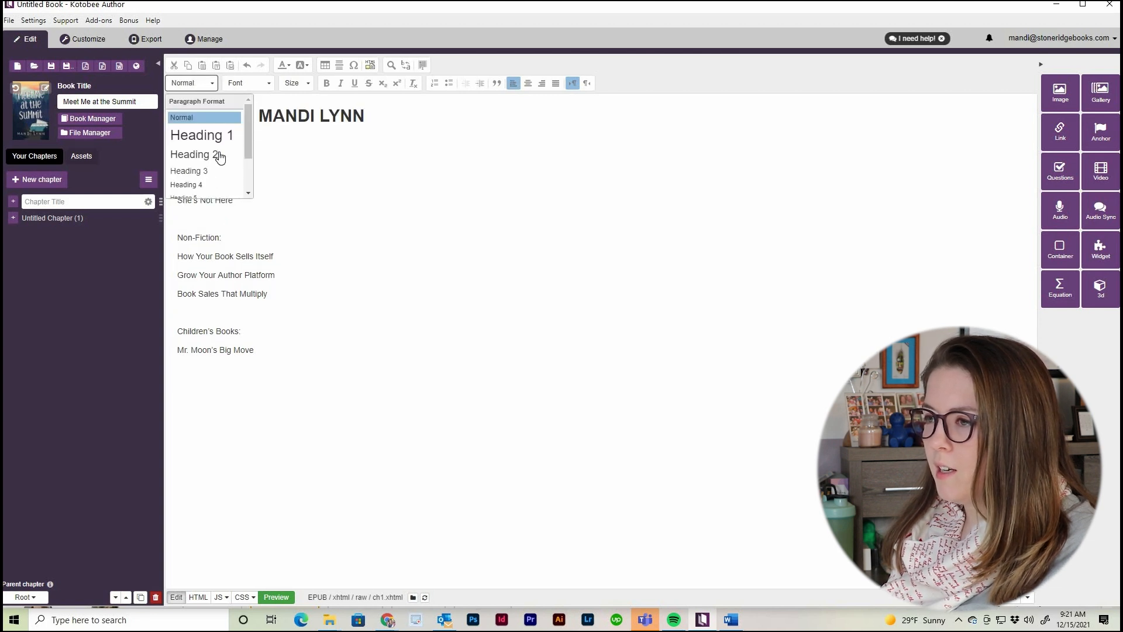
click(220, 155)
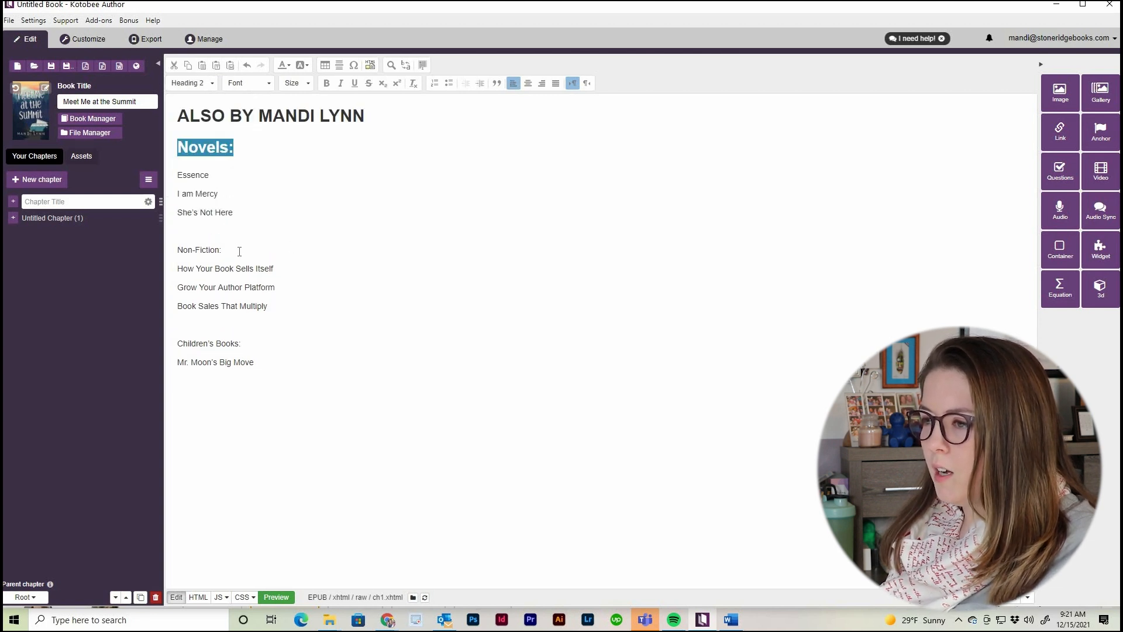
drag(240, 252, 165, 260)
click(193, 84)
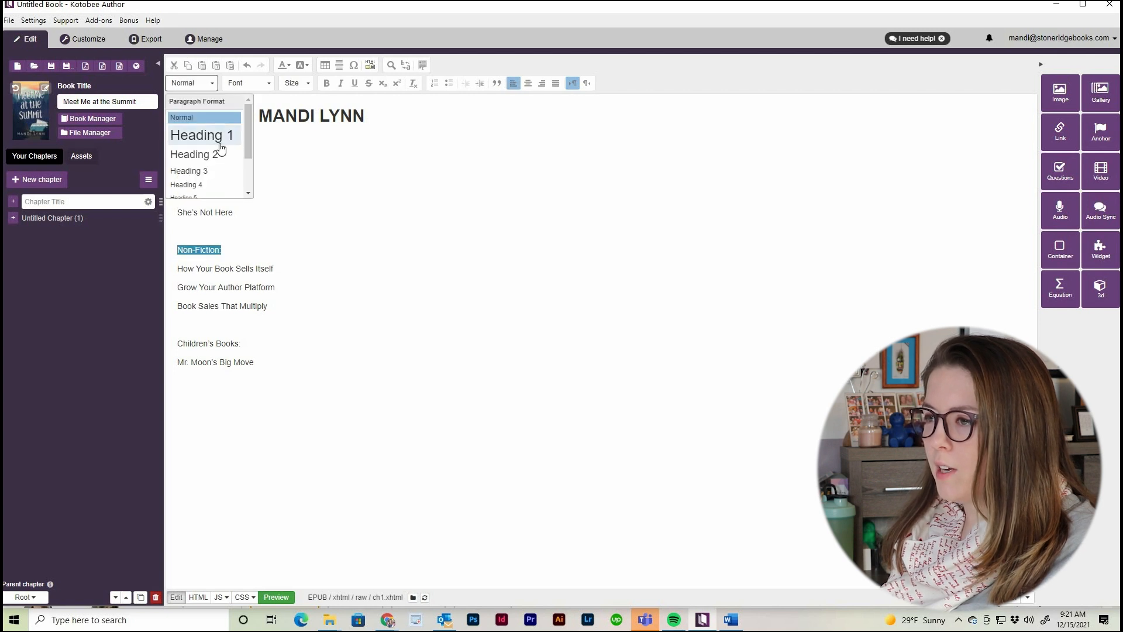
click(222, 155)
drag(249, 363, 159, 367)
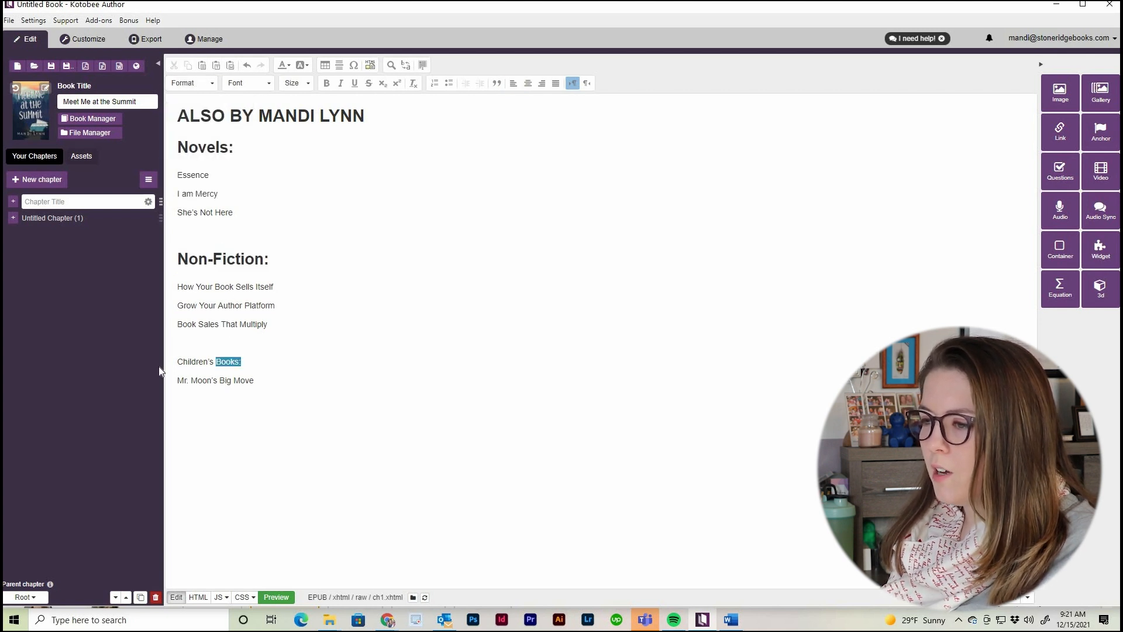
click(193, 83)
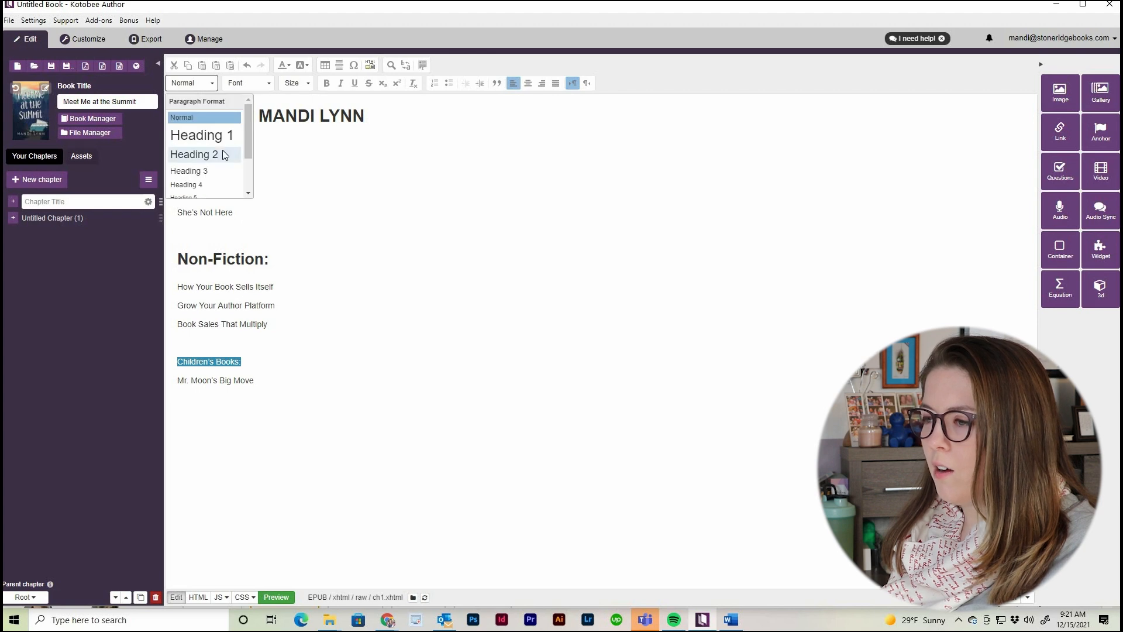
click(224, 155)
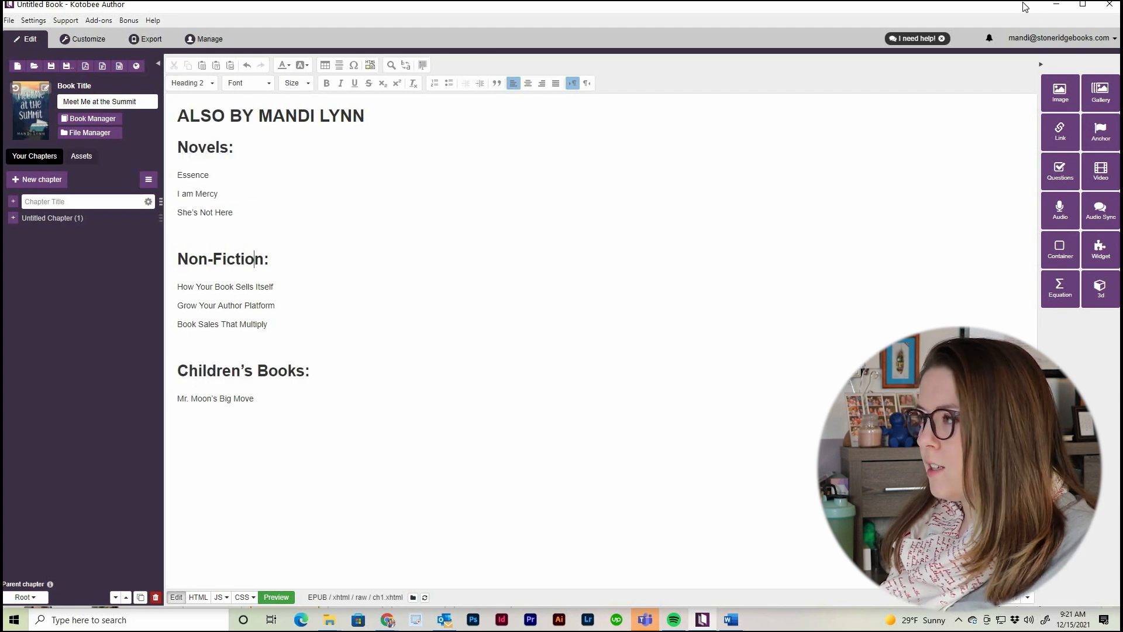
Step: Switch to the Amazon author page in the browser, open the Essence product page and copy its URL
click(1055, 6)
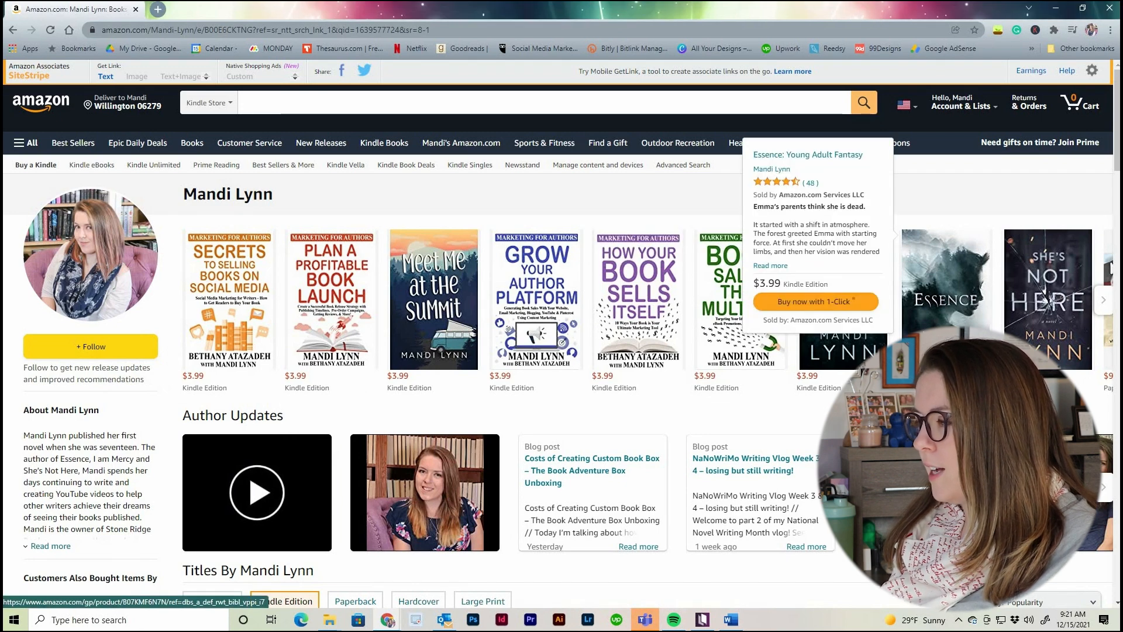
click(946, 305)
click(221, 30)
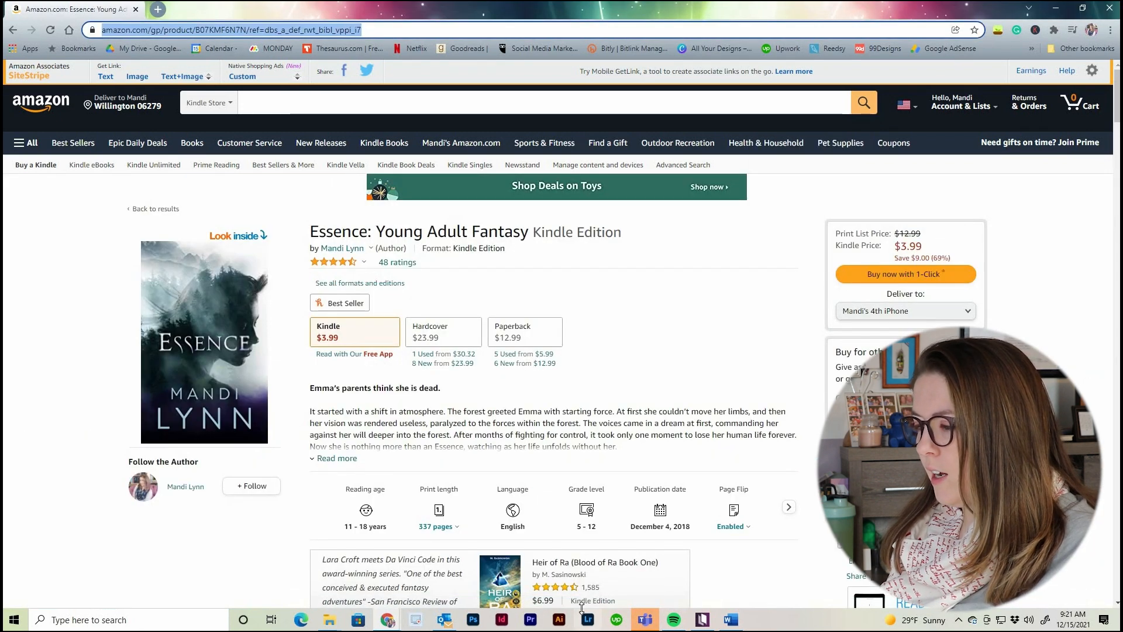
Step: Switch back to Kotobee Author and link "Essence" to the copied Amazon URL, with New window as the target
click(702, 620)
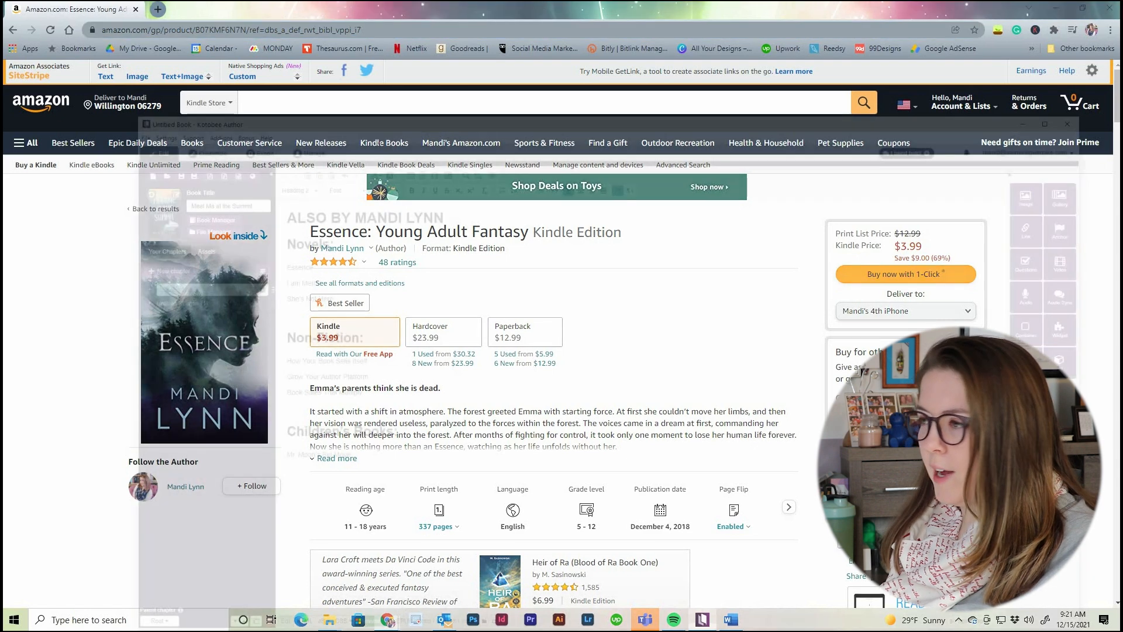
double_click(196, 176)
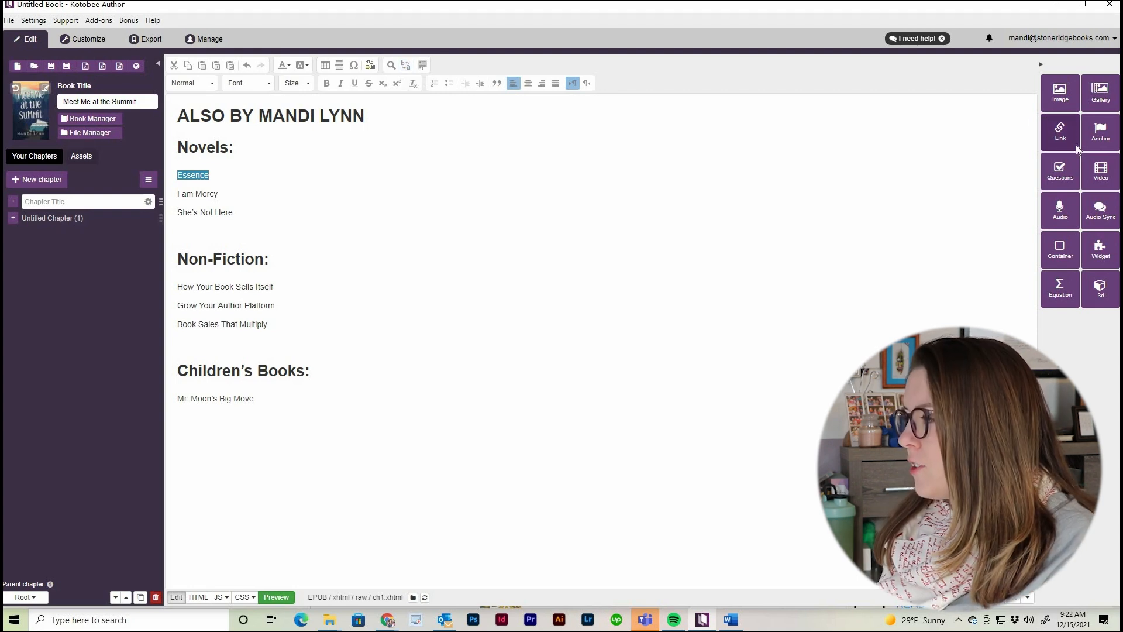
click(1052, 130)
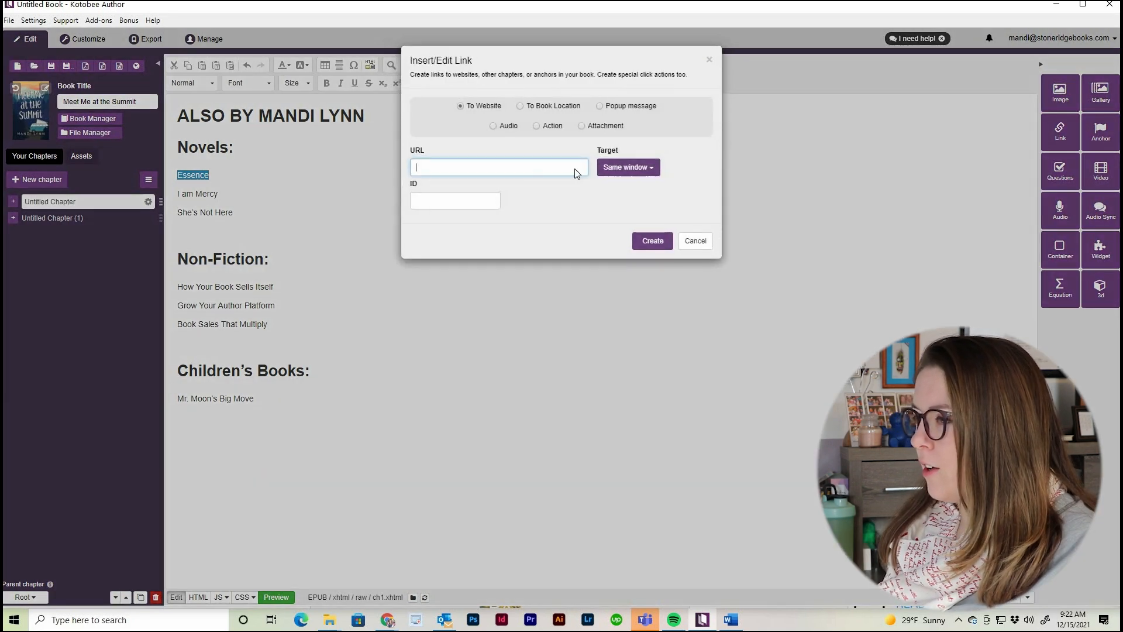
key(ctrl+v)
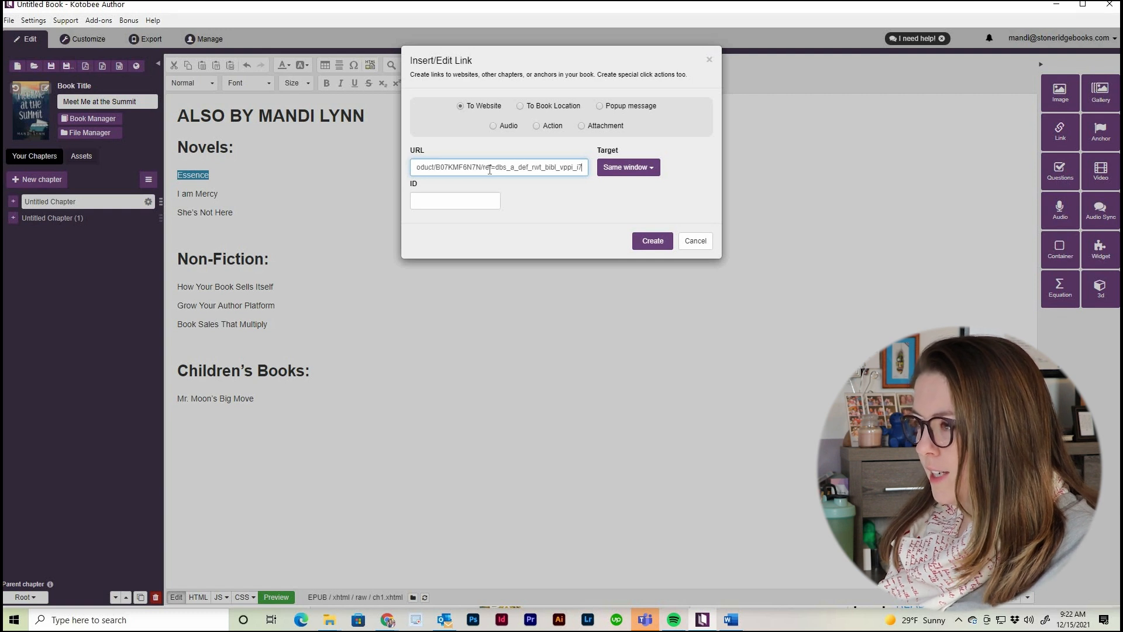
click(631, 173)
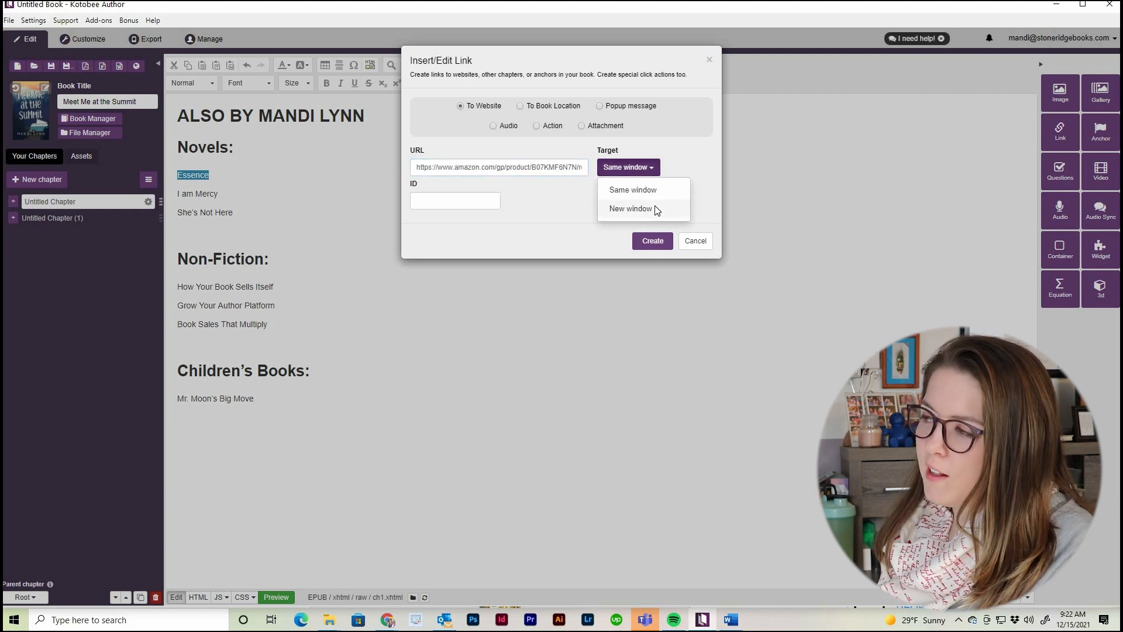
click(631, 209)
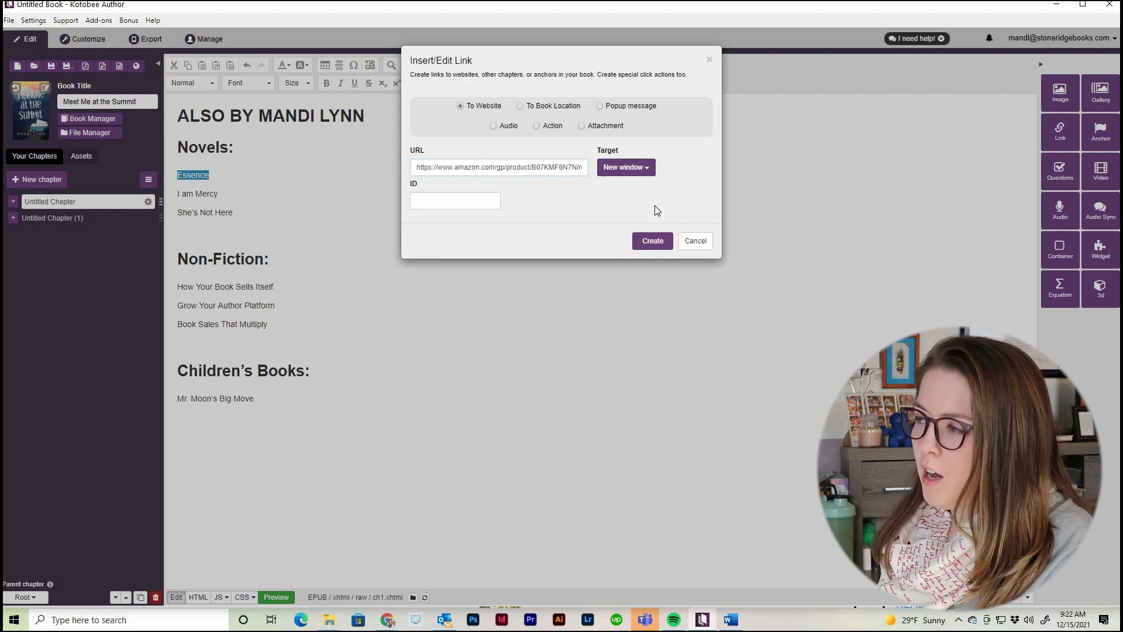
click(652, 241)
click(227, 193)
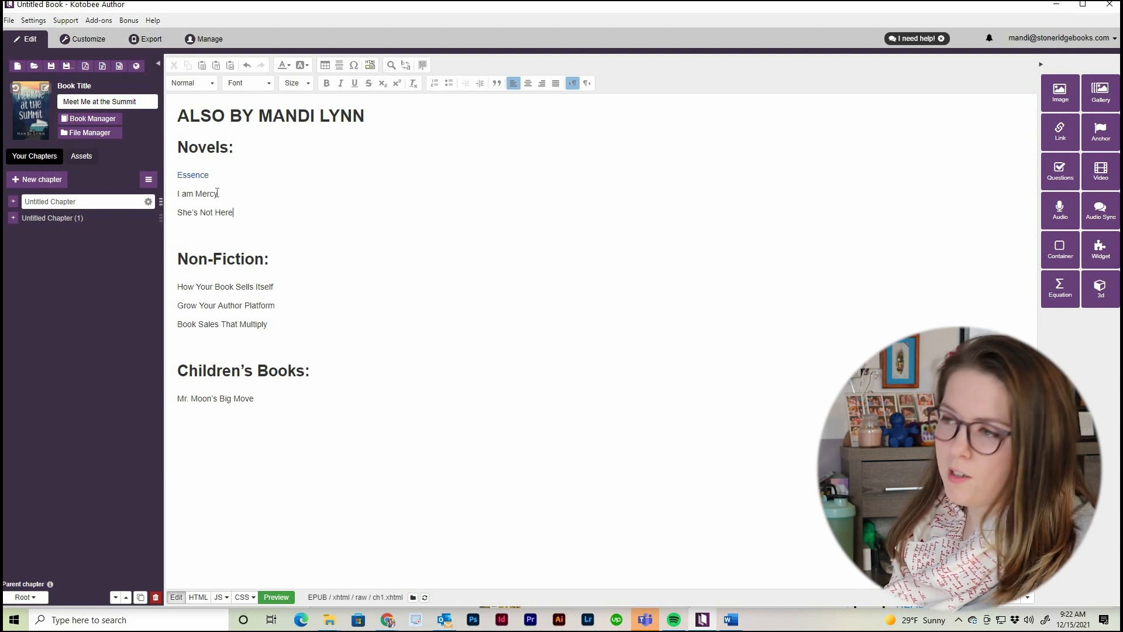
Step: Examine the book location, popup message, audio, action and attachment link options for "I am Mercy" without creating a link
triple_click(187, 193)
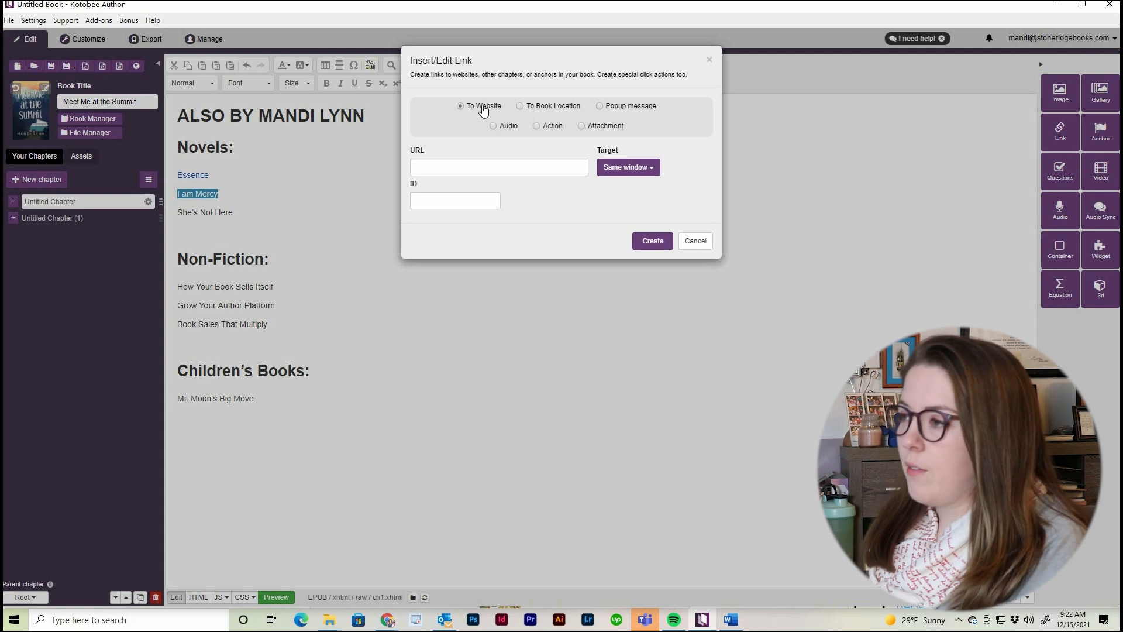
click(547, 113)
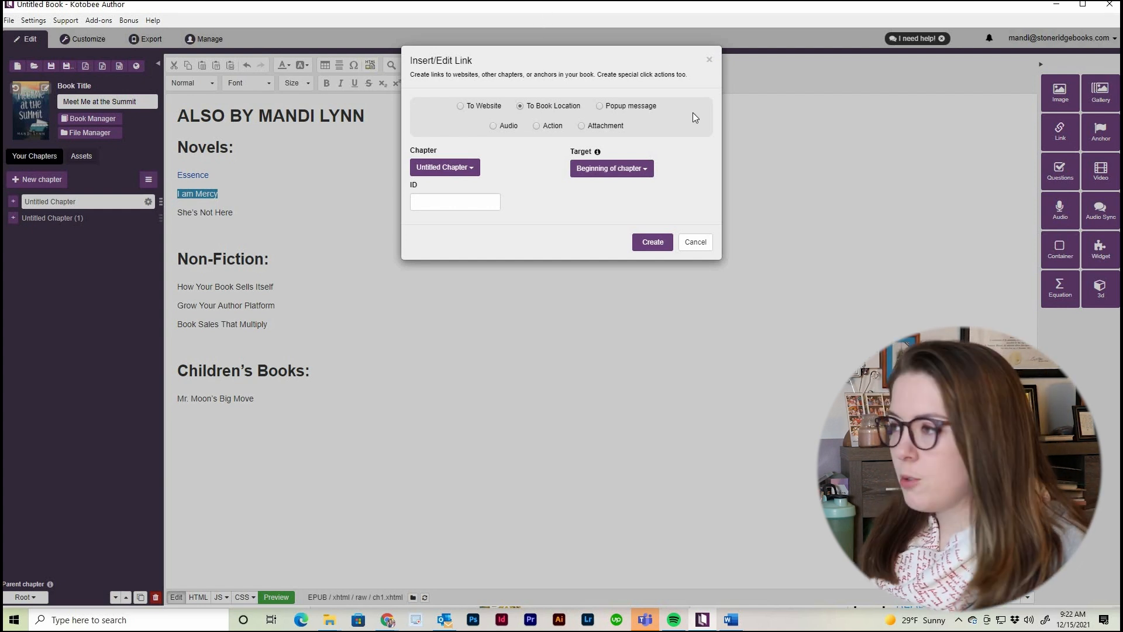
click(635, 109)
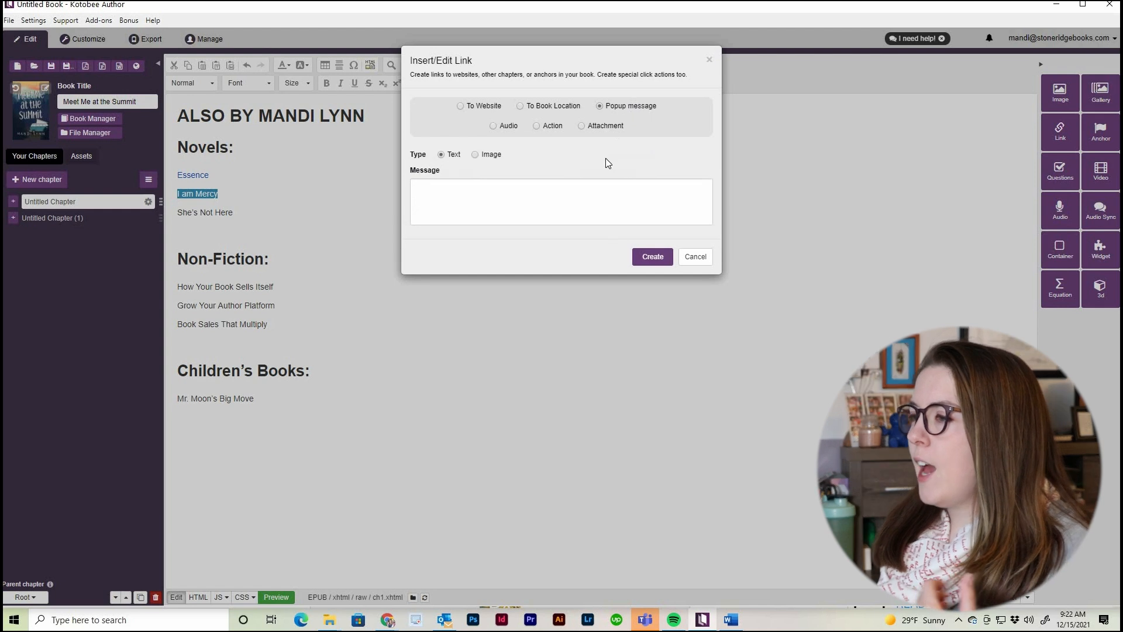
click(471, 186)
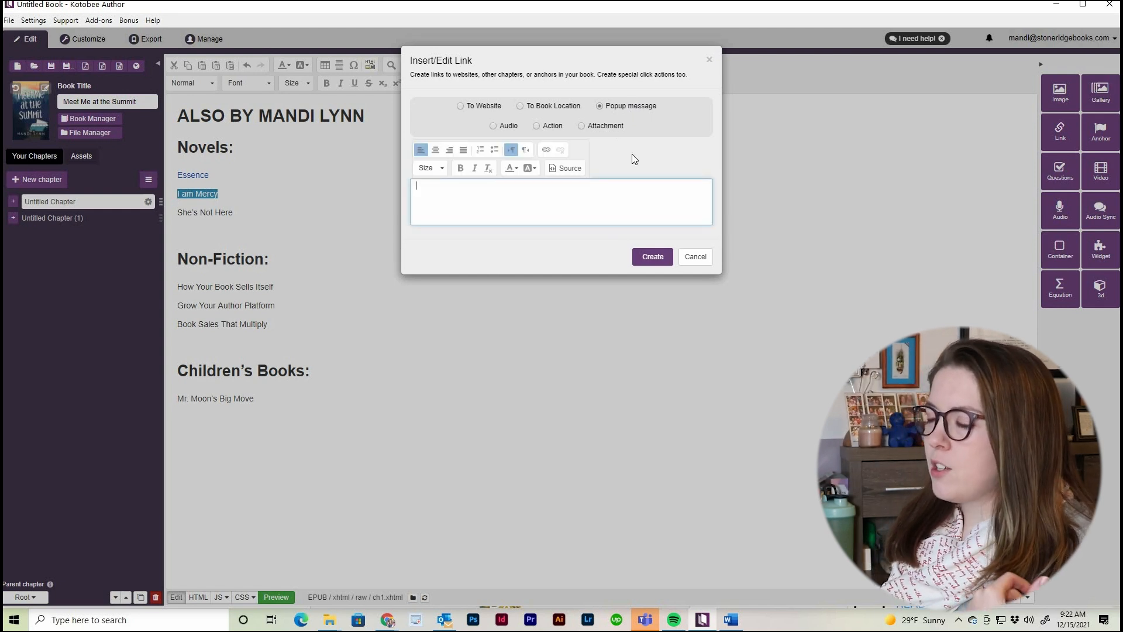
click(632, 157)
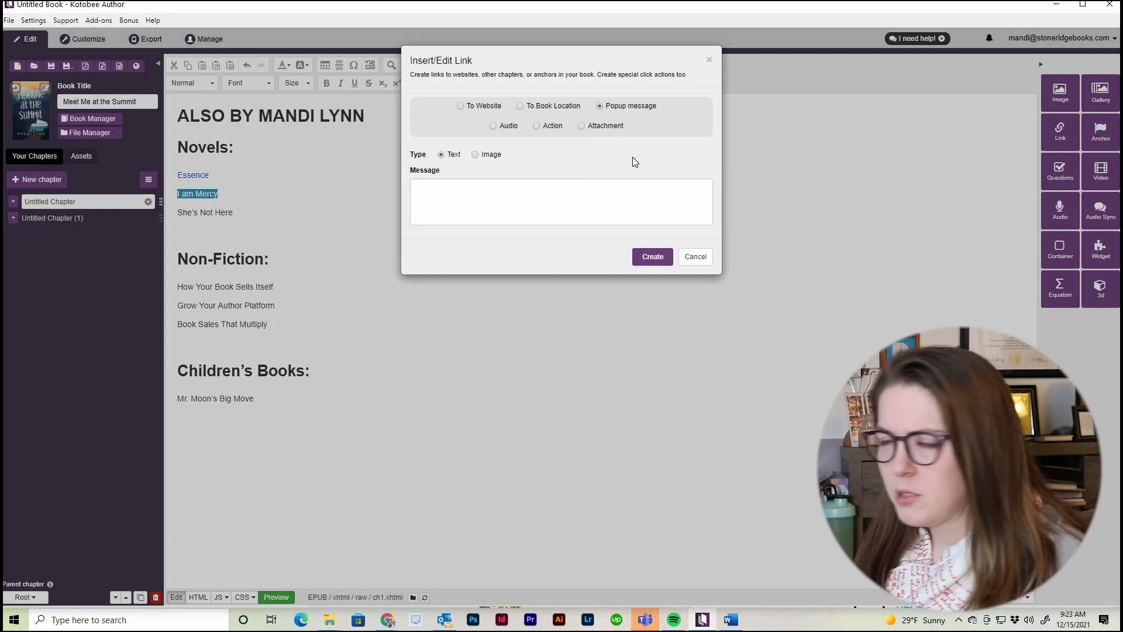
click(490, 158)
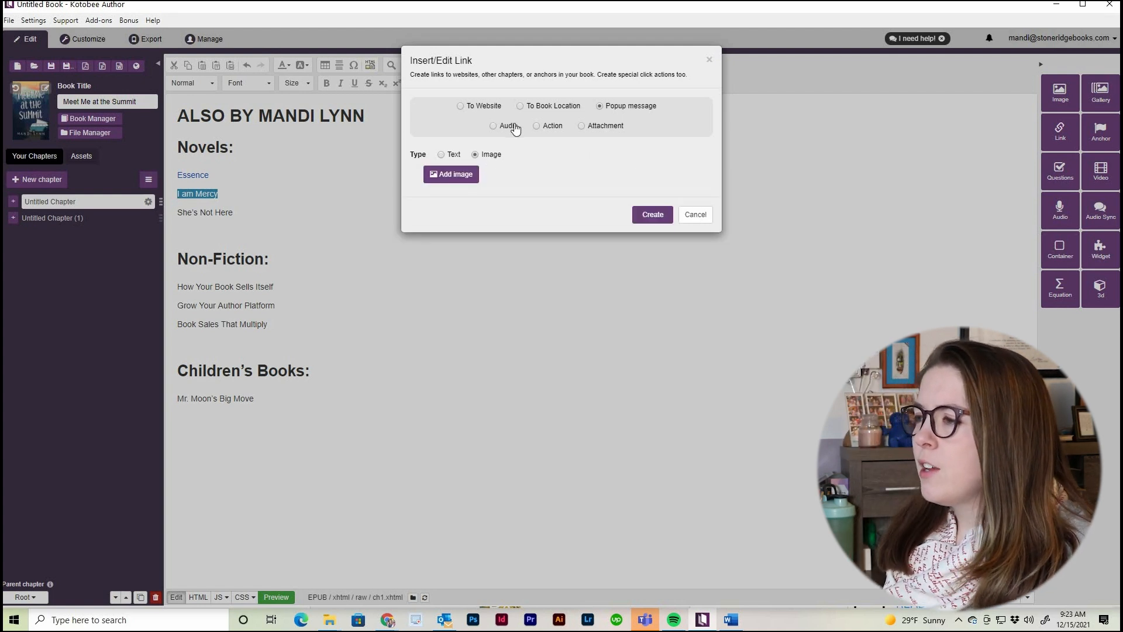
click(494, 126)
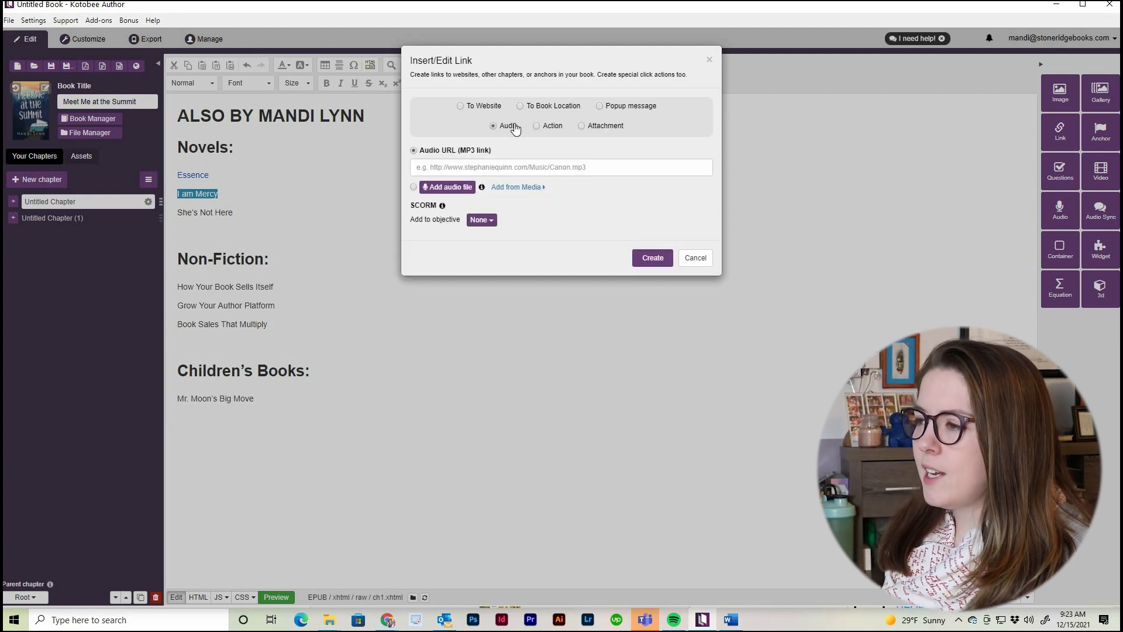
click(553, 126)
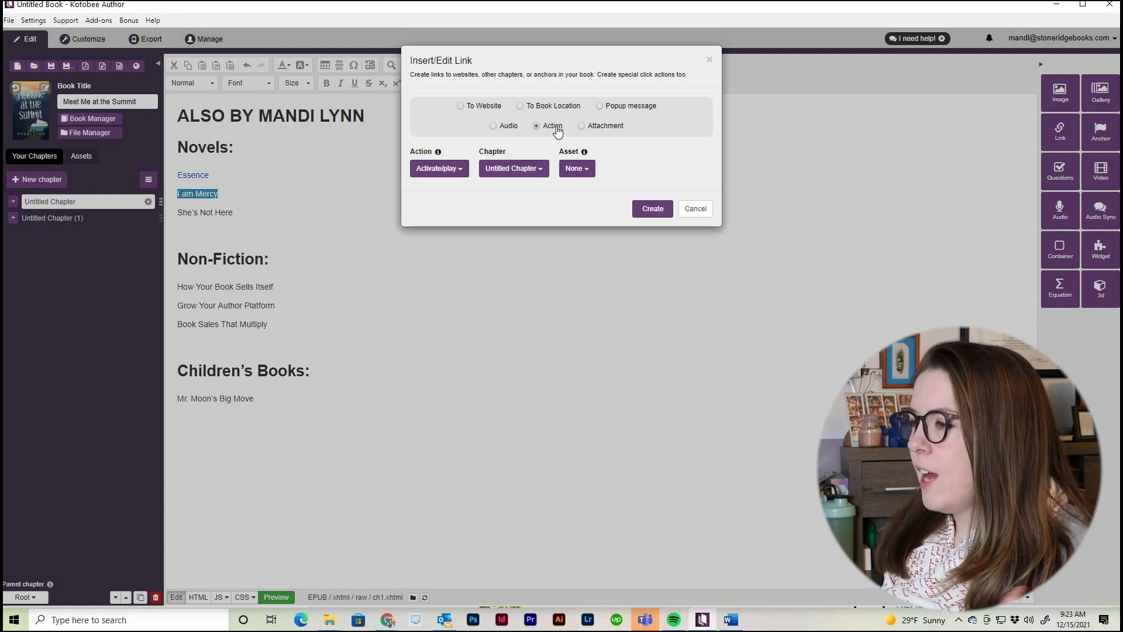
click(460, 170)
click(533, 169)
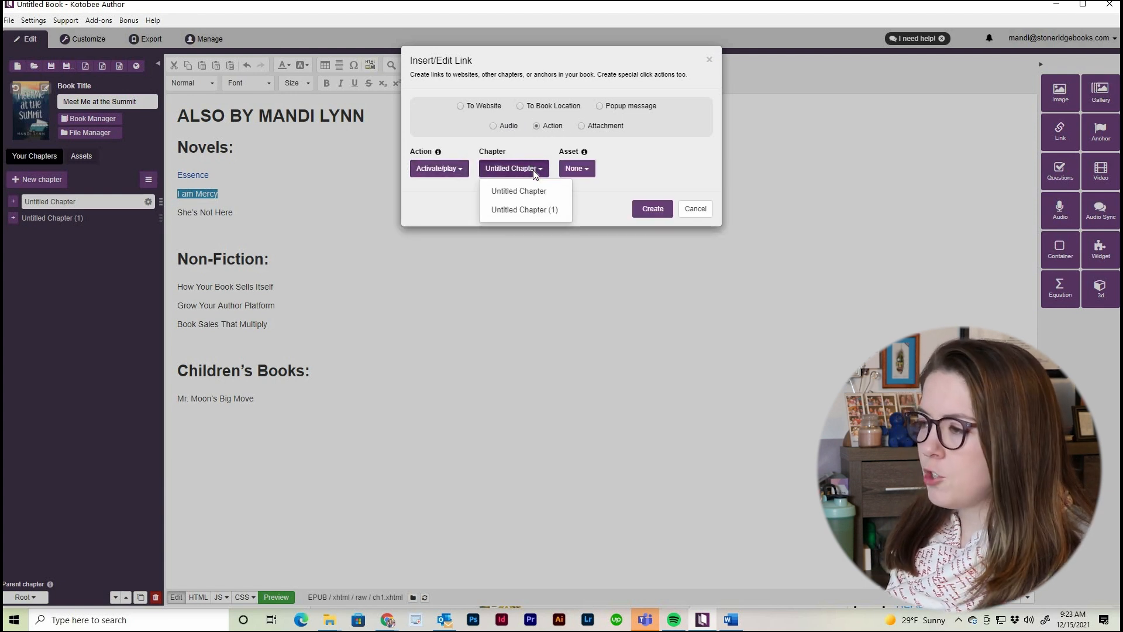
click(605, 130)
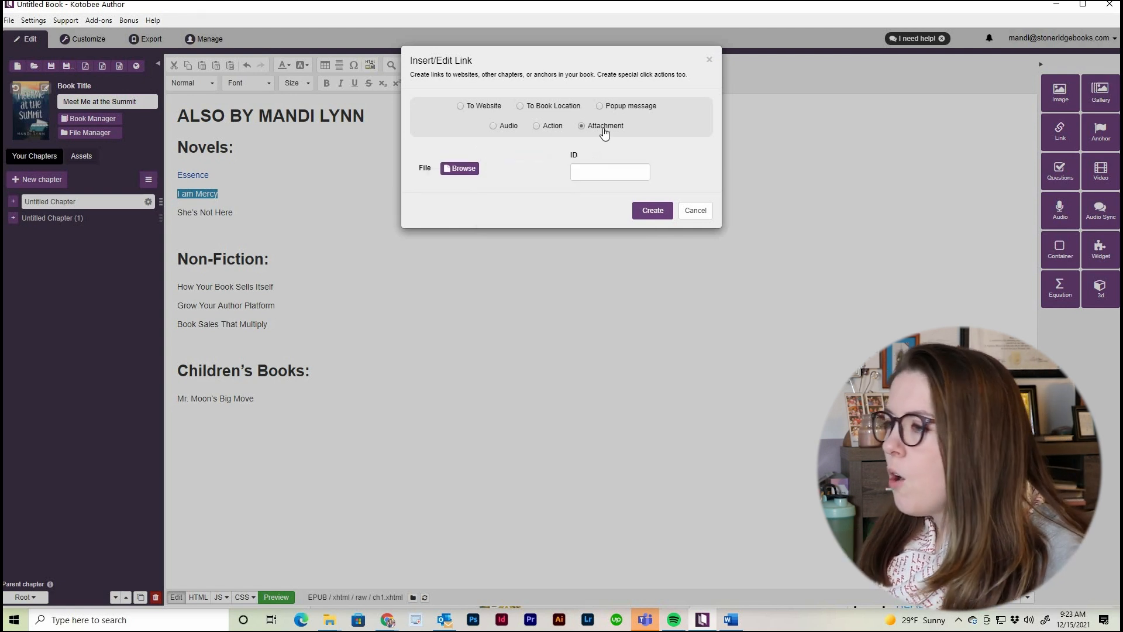
click(696, 212)
click(264, 212)
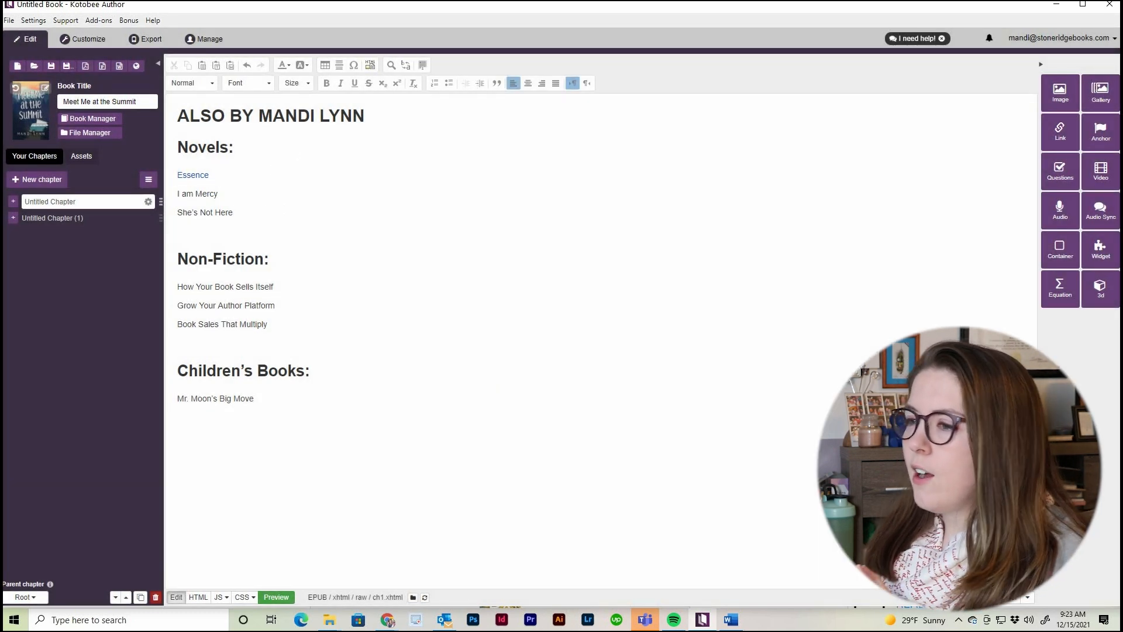
Step: Rename the first chapter "Also By" and the second chapter "Chapter 1"
drag(91, 201, 10, 211)
text(Also By)
click(92, 217)
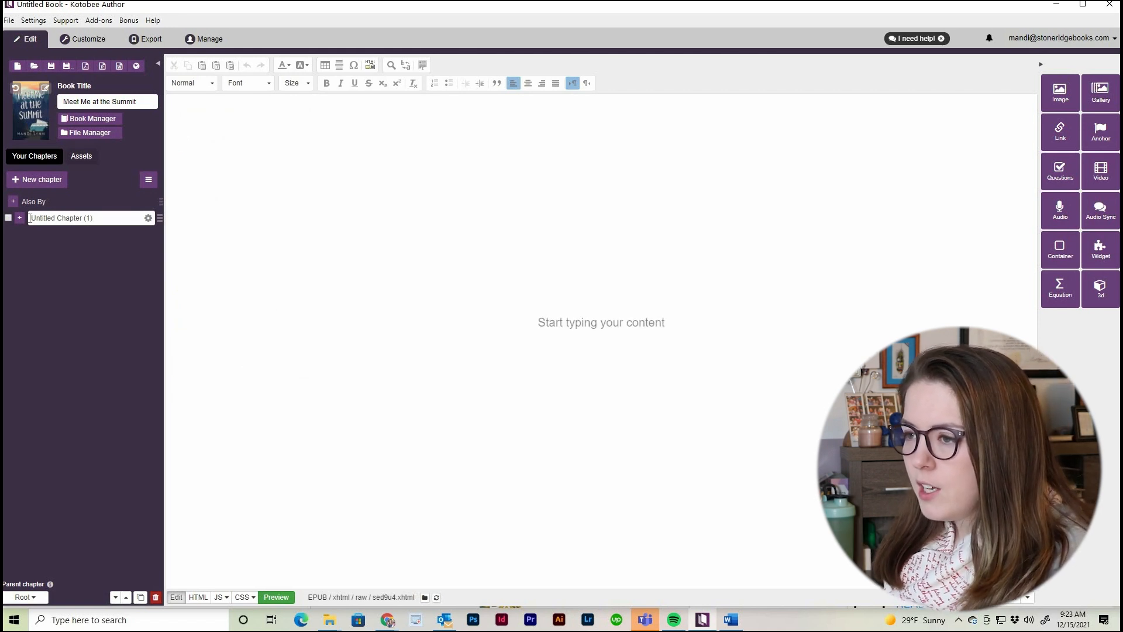
drag(94, 218, 14, 222)
text(Chapter 1)
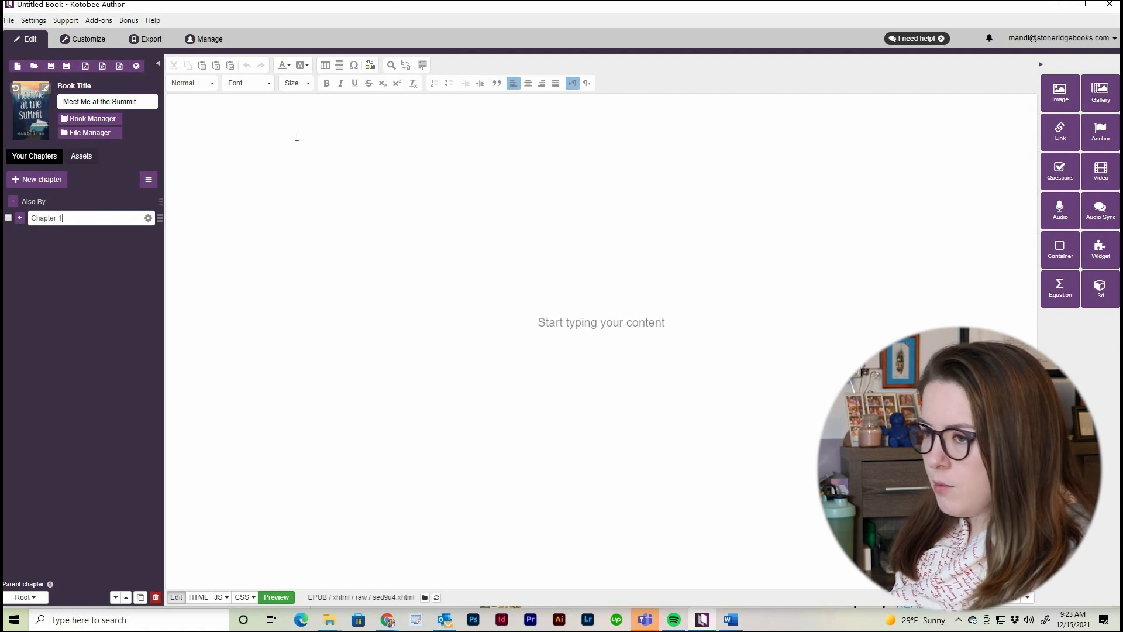
key(Return)
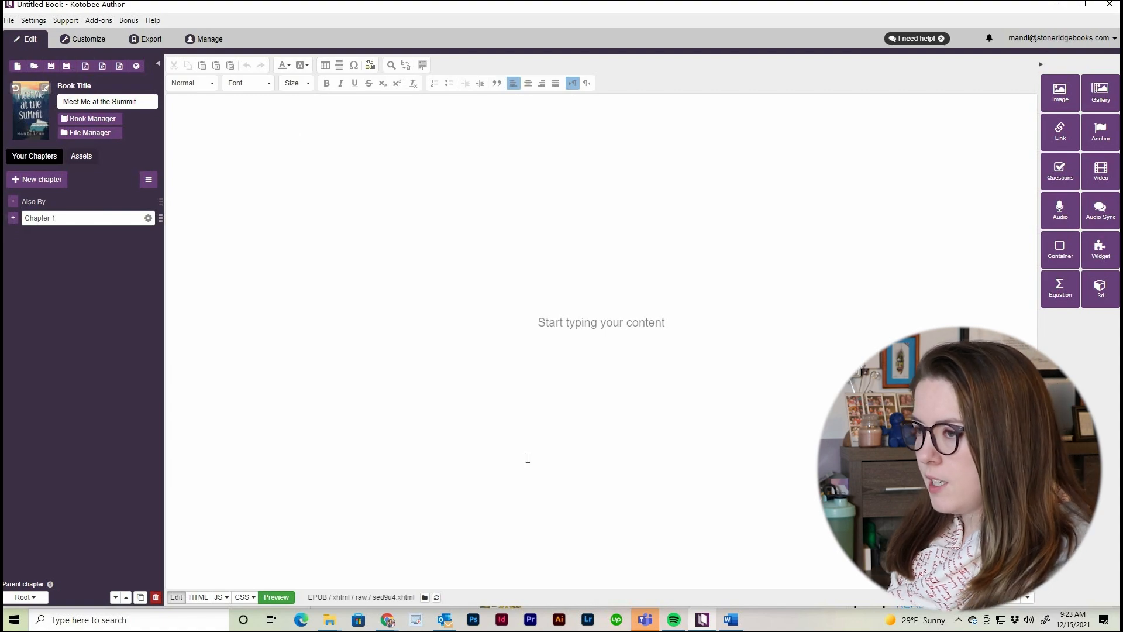
Step: Copy the full first chapter from the Word manuscript and paste it into the empty "Chapter 1" in Kotobee Author
click(730, 619)
drag(511, 149, 571, 226)
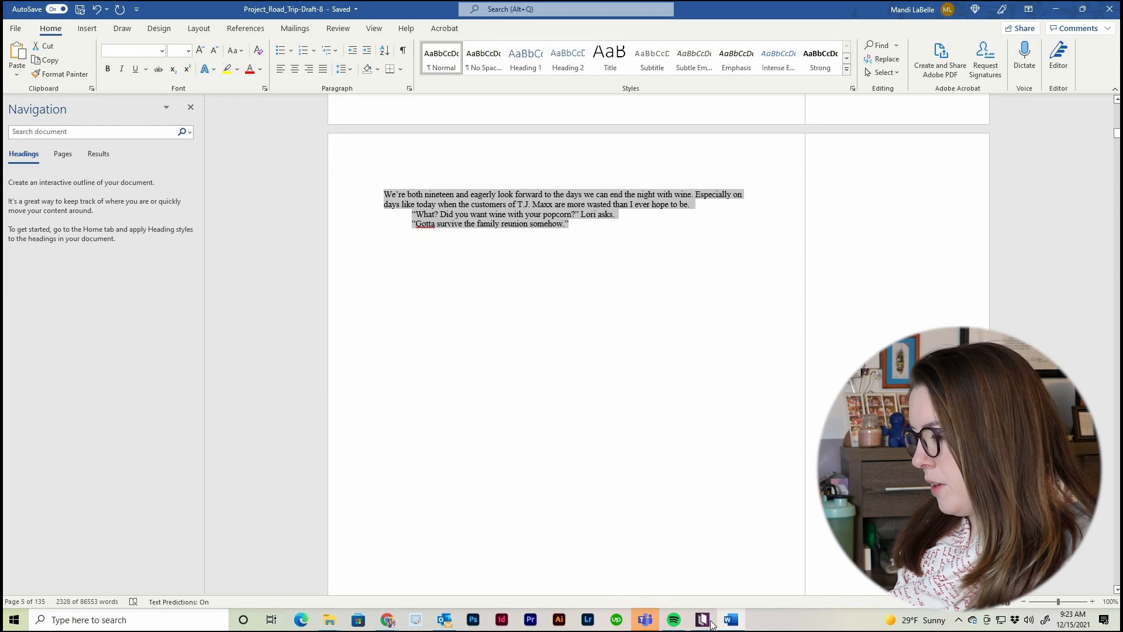
mouse_move(712, 625)
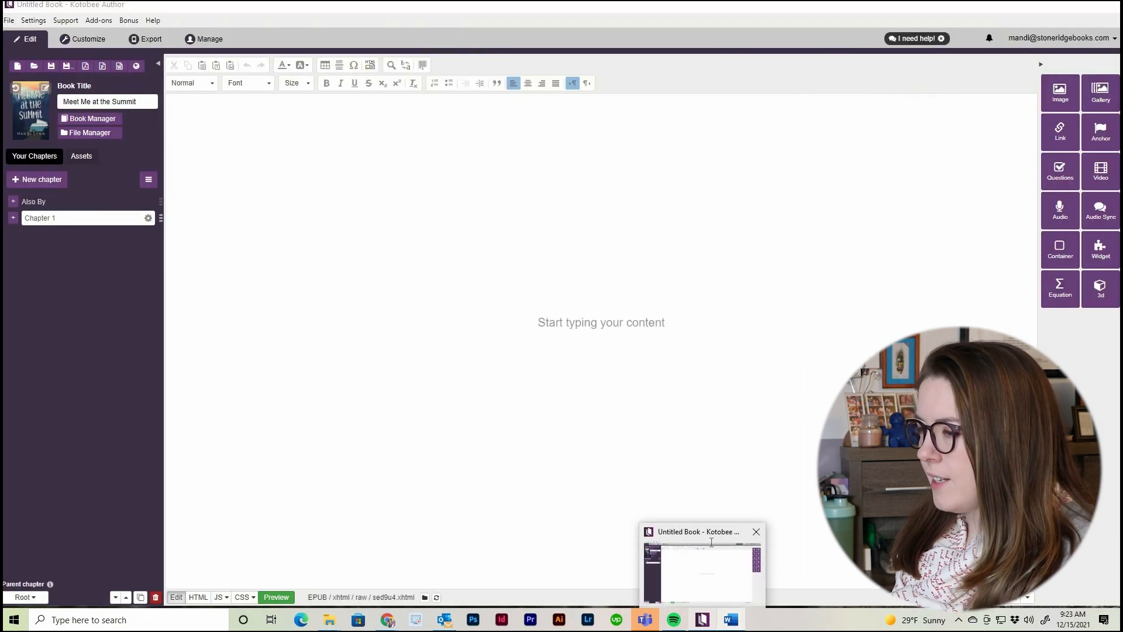
click(727, 593)
click(202, 120)
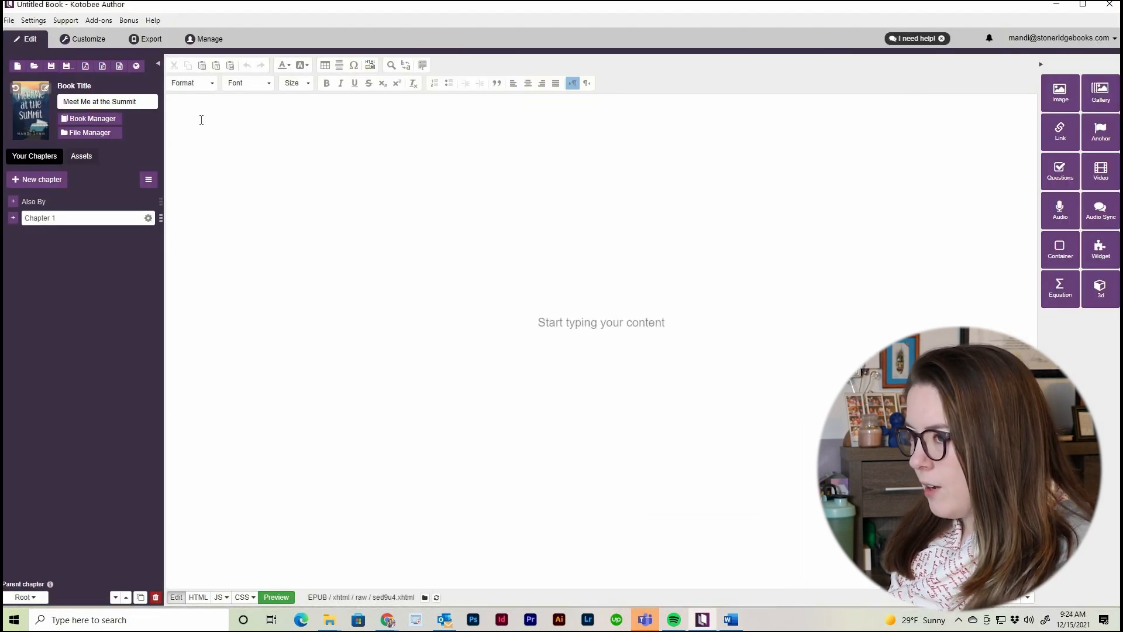
key(ctrl+v)
scroll(315, 202, up, 20)
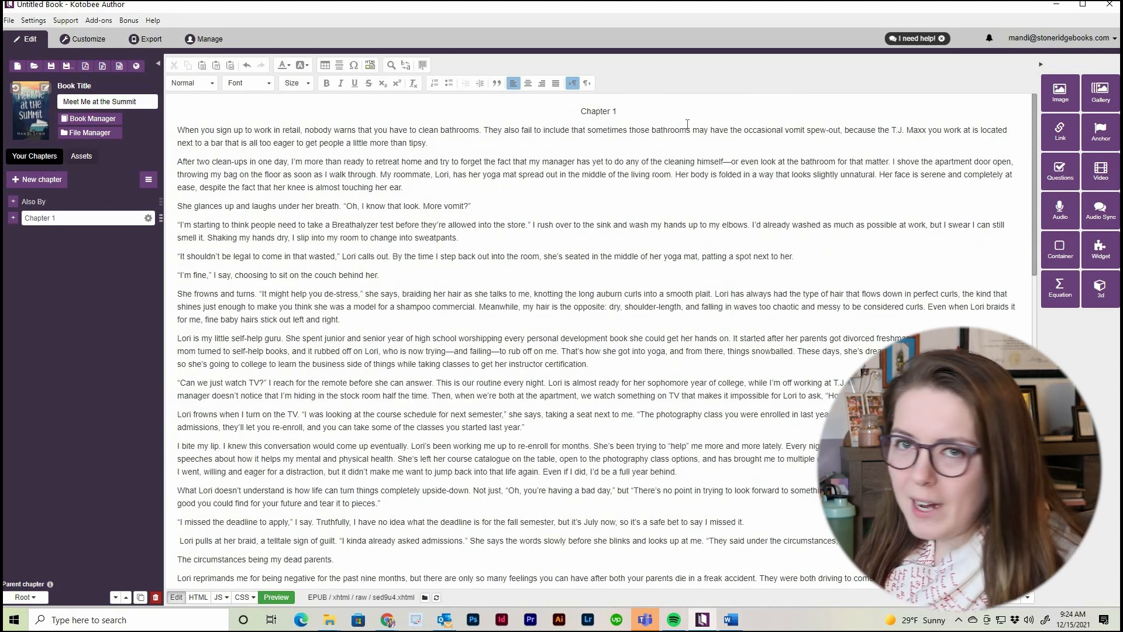
Step: Format the "Chapter 1" title line at the start of the chapter as Heading 1
drag(629, 114, 523, 114)
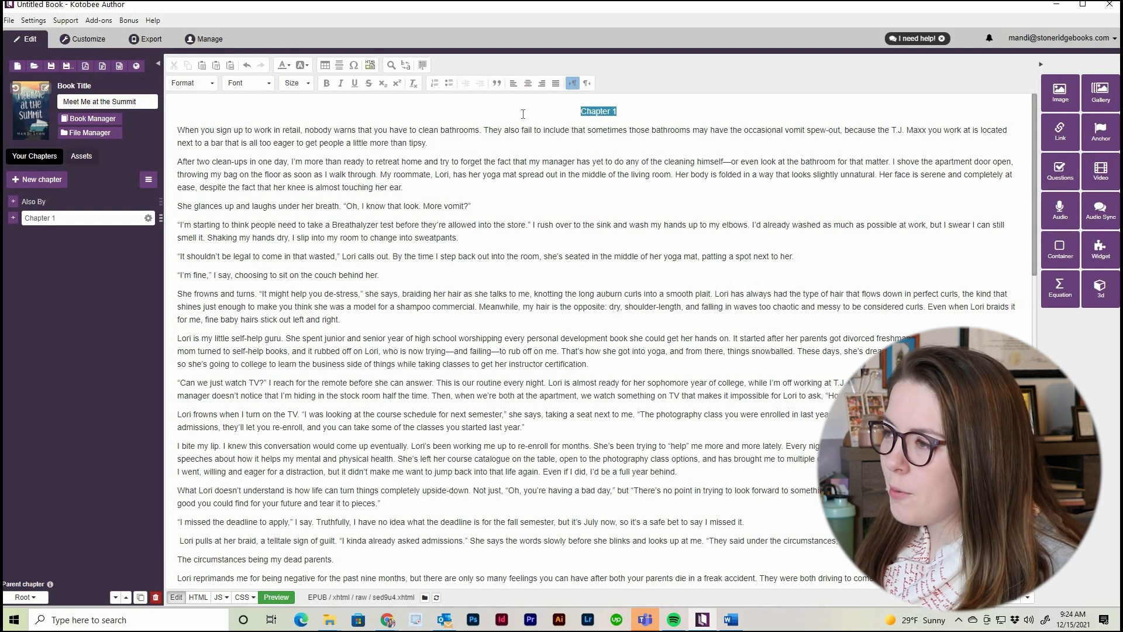
click(641, 111)
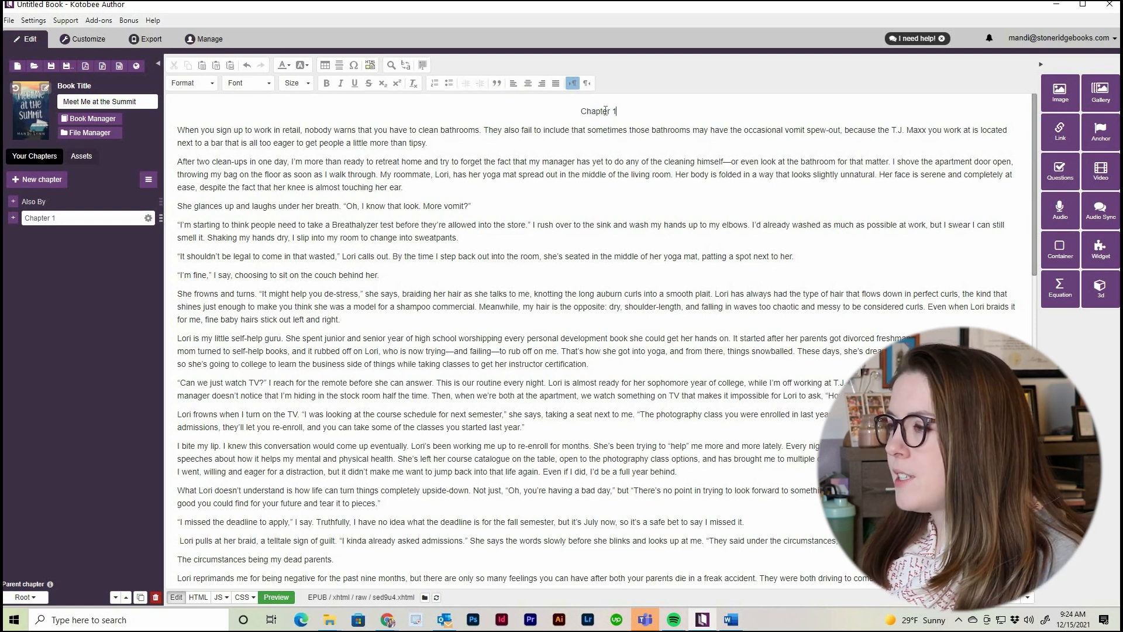
drag(563, 111, 560, 111)
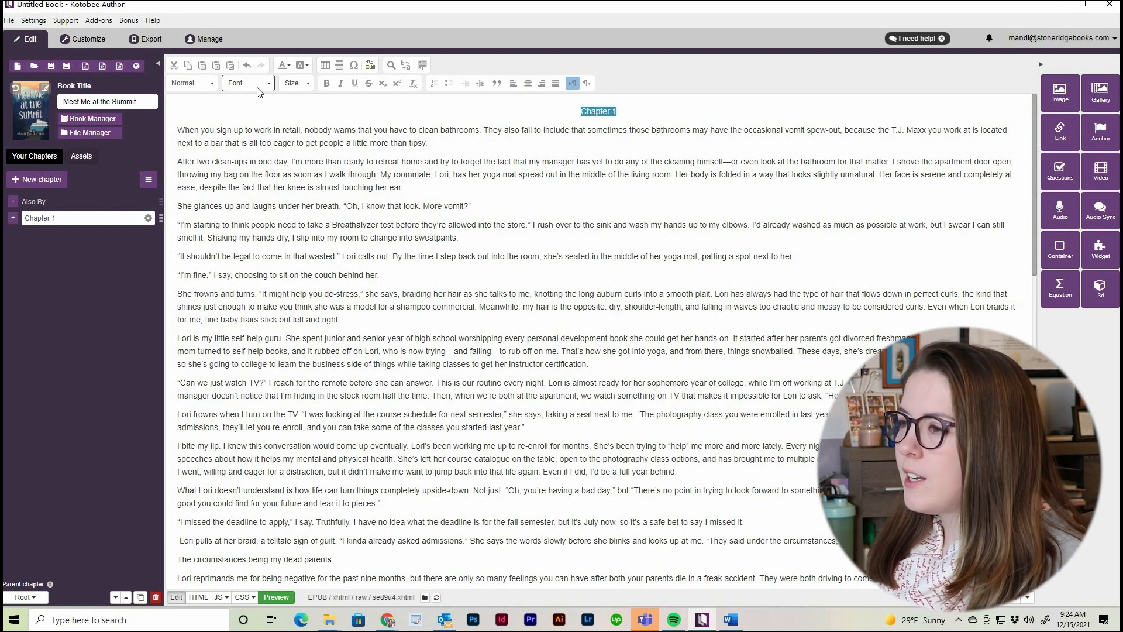
click(225, 87)
click(212, 83)
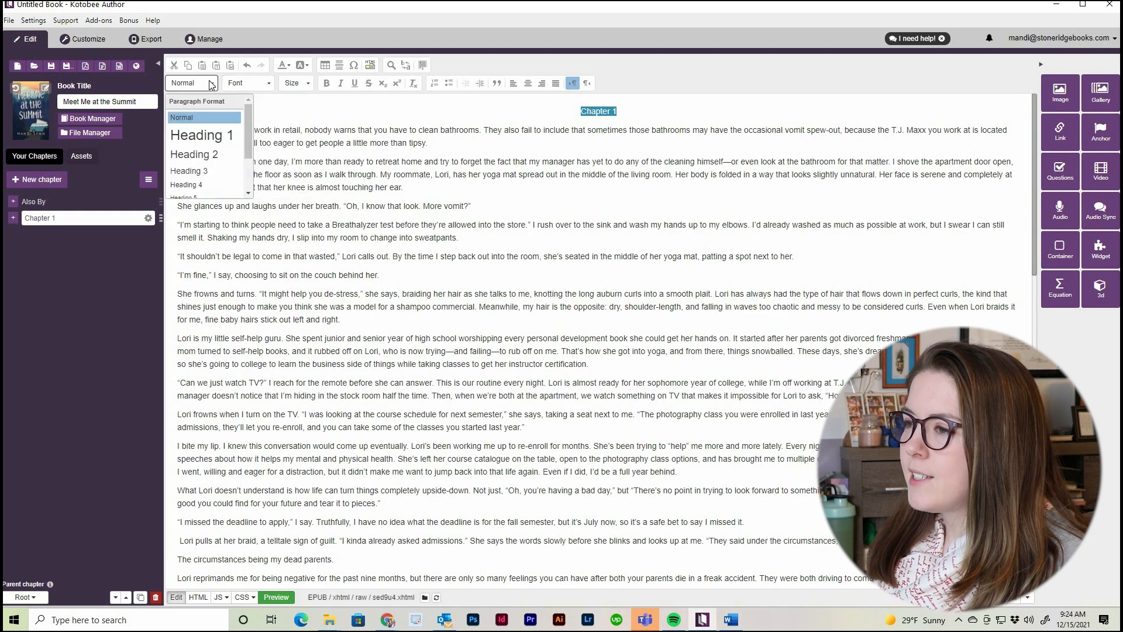
click(212, 141)
click(592, 147)
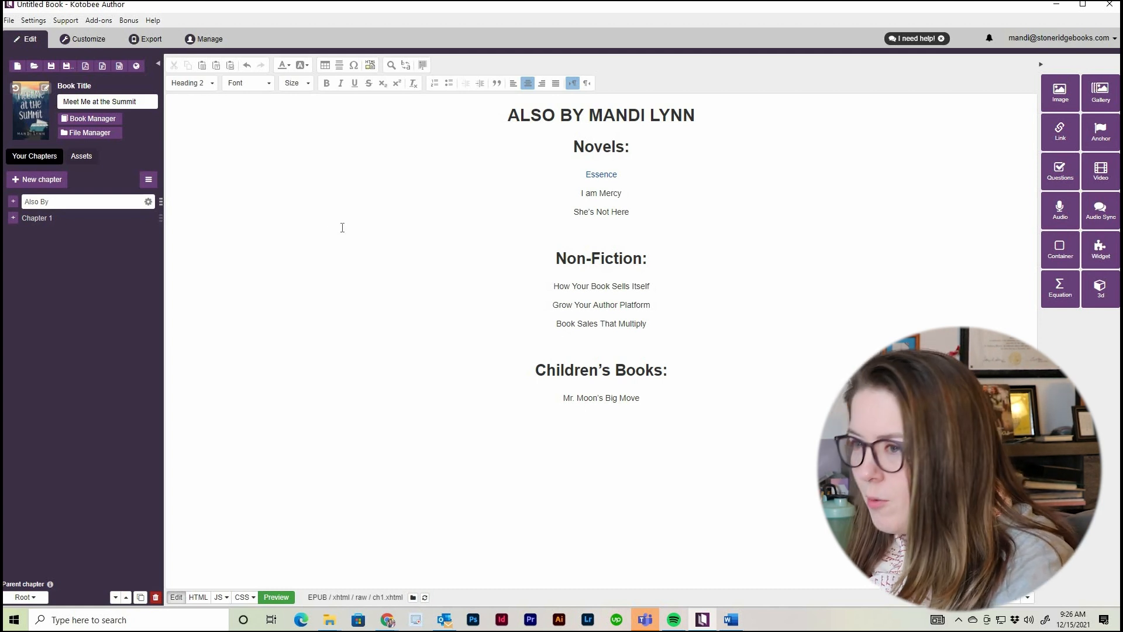
Step: Delete Chapter 1 from the chapter list and add a new empty chapter after "Also By"
click(12, 219)
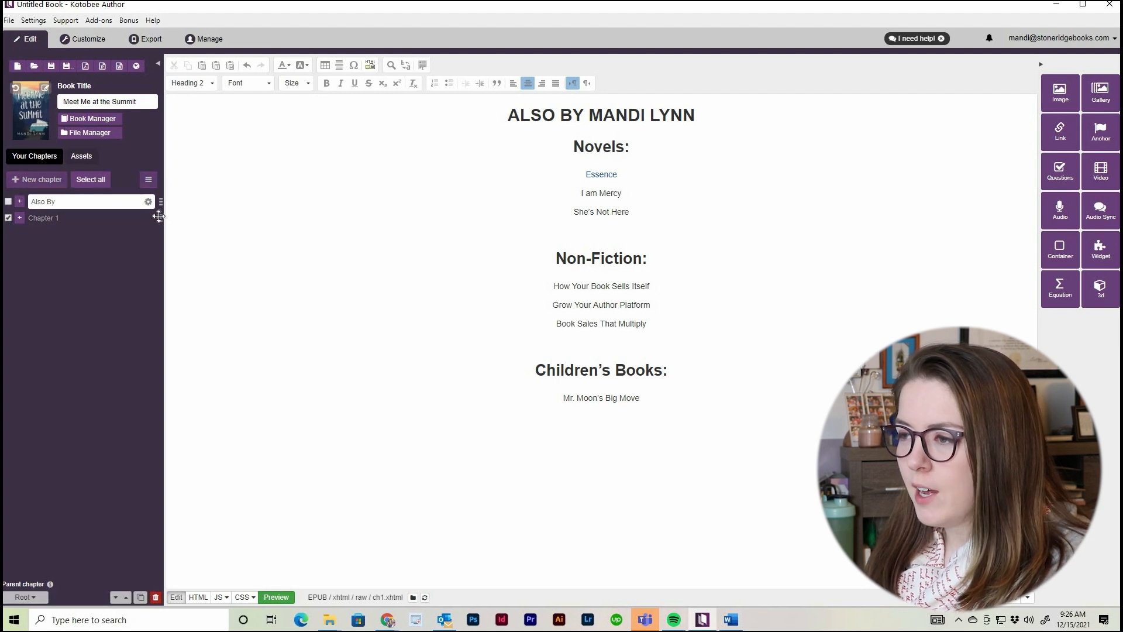
click(157, 595)
click(638, 137)
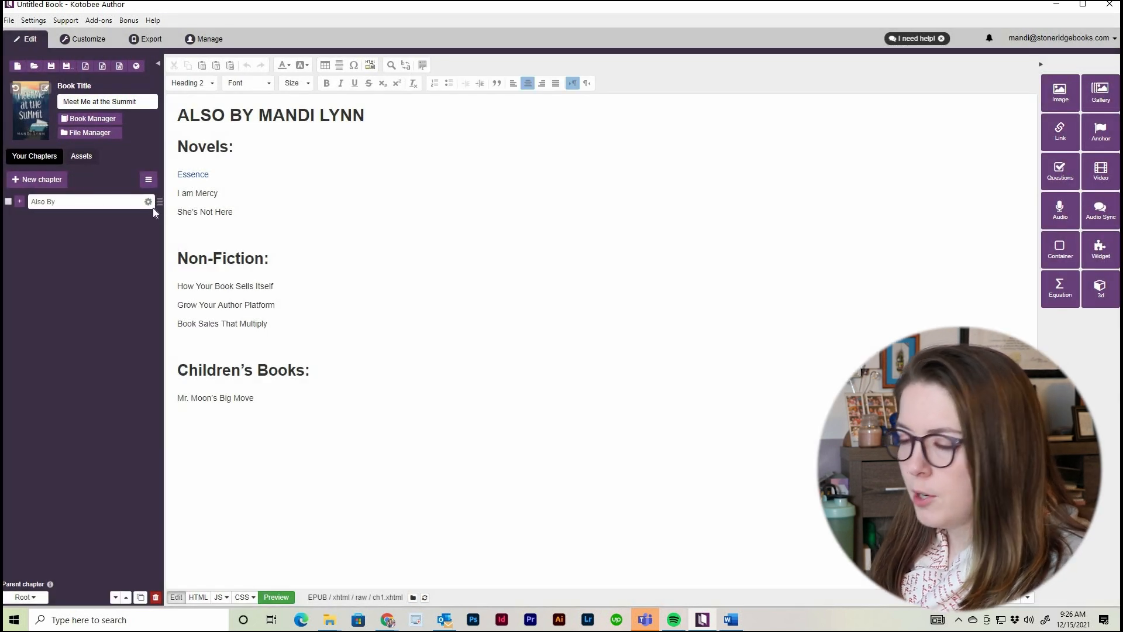
click(43, 182)
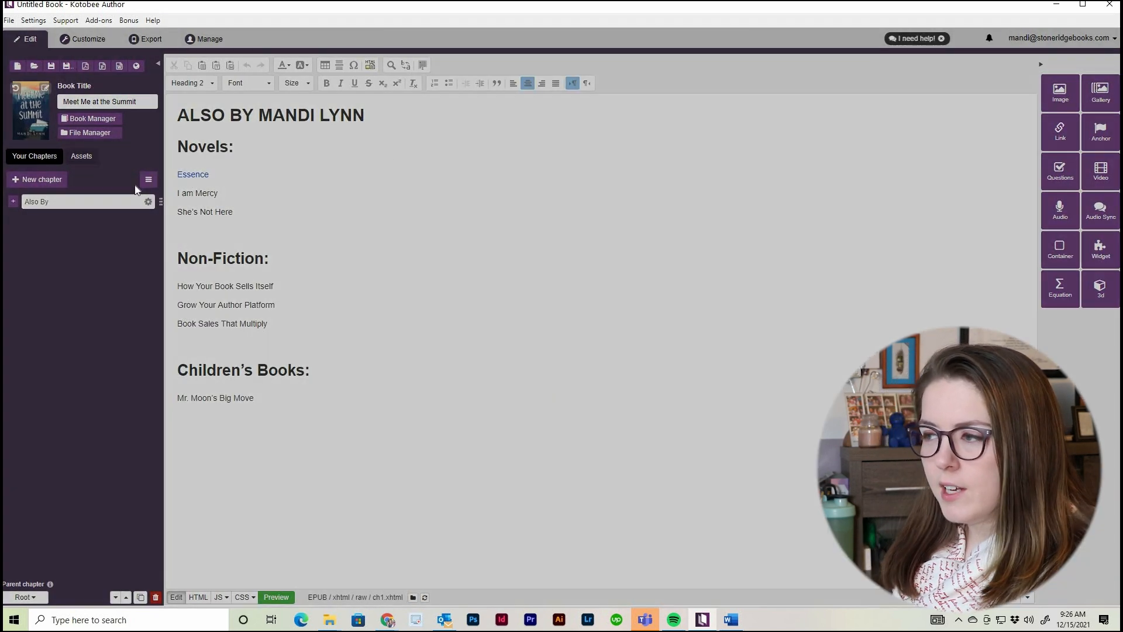
click(517, 210)
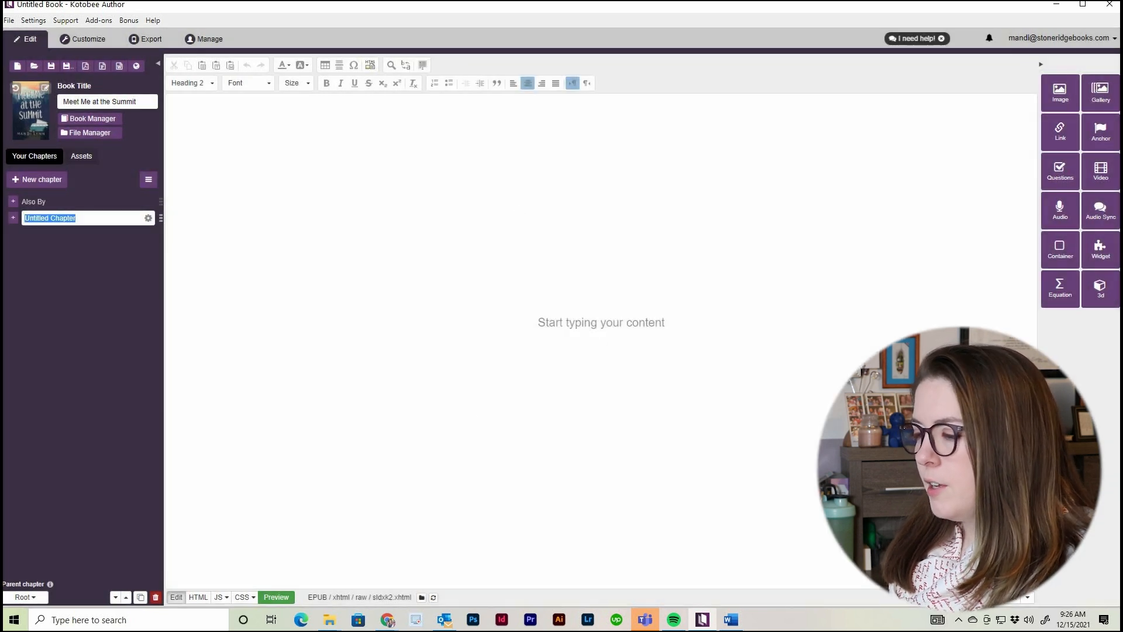
Step: Copy the manuscript text from the Chapter 1 heading through the following chapters in Word and paste it into the empty chapter in Kotobee Author
click(732, 622)
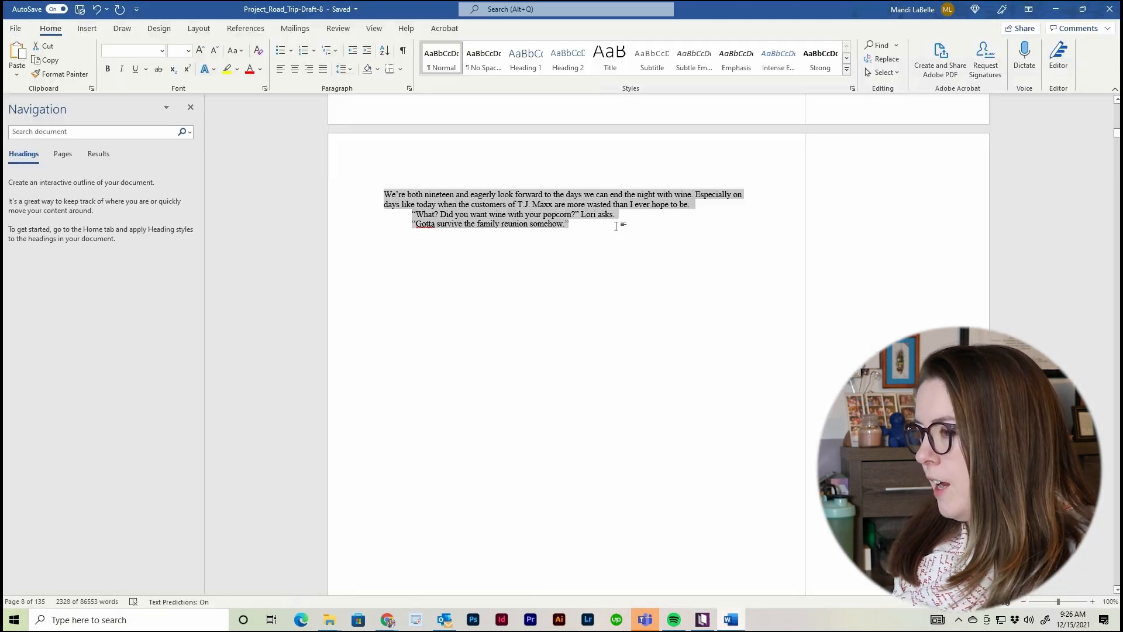
click(611, 271)
scroll(611, 270, up, 5)
scroll(612, 295, up, 10)
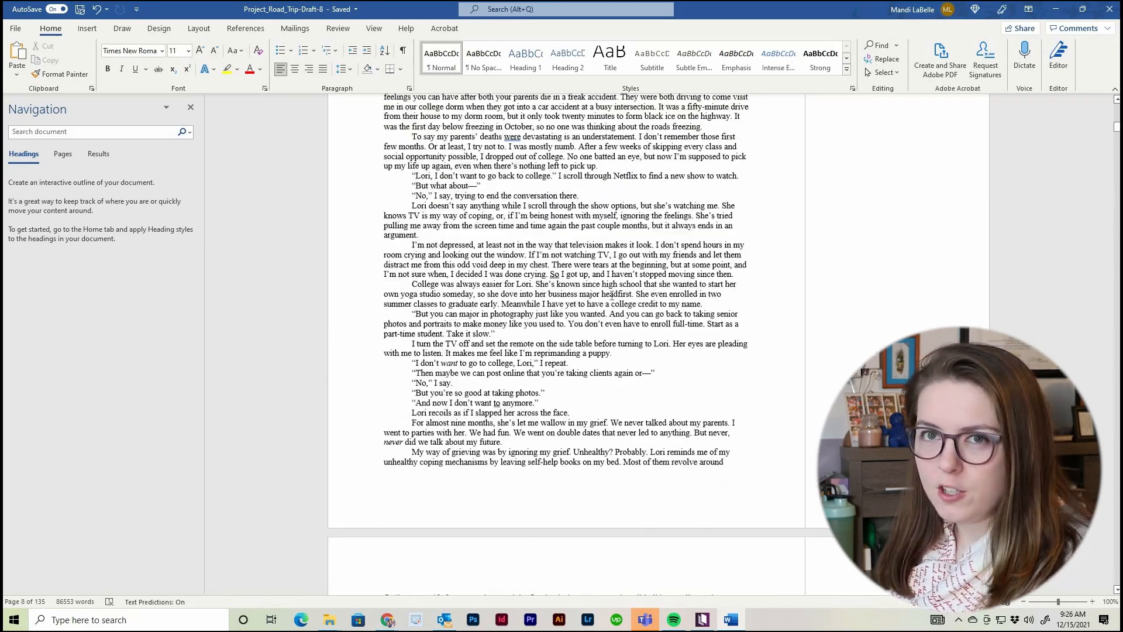
scroll(612, 296, up, 12)
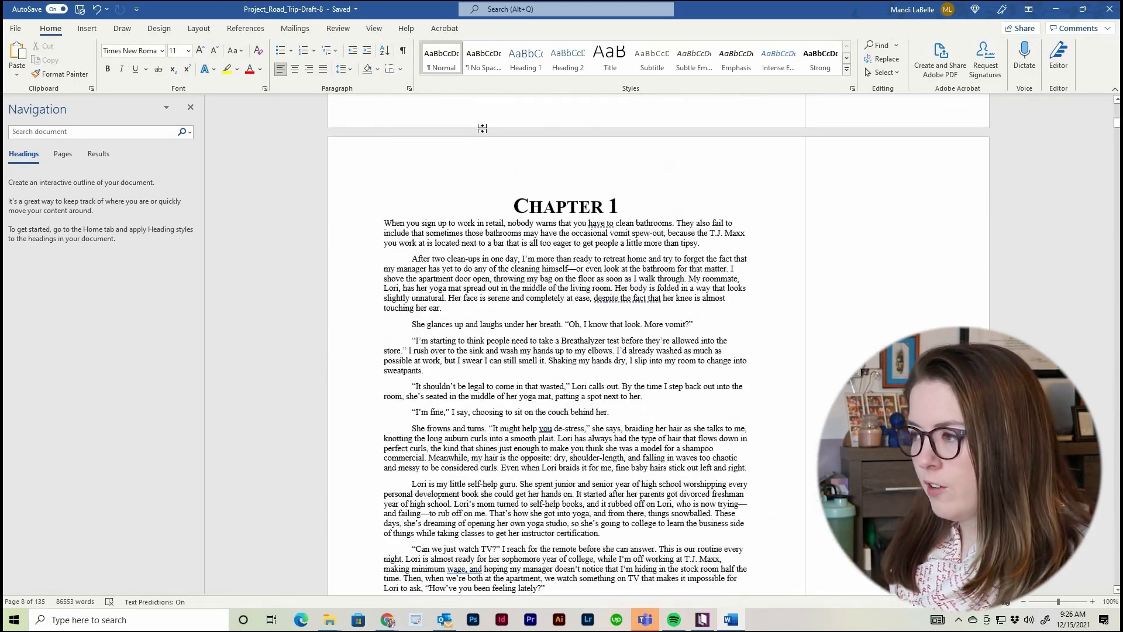
drag(514, 206, 561, 602)
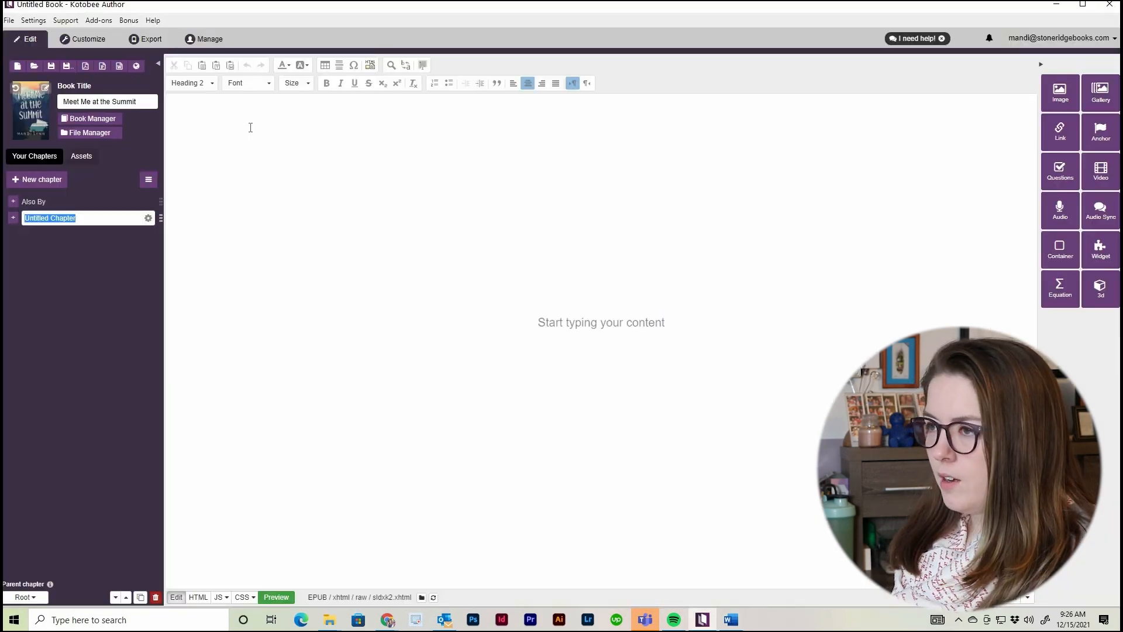
click(203, 110)
key(ctrl+v)
scroll(323, 270, up, 8)
drag(1034, 515, 1025, 96)
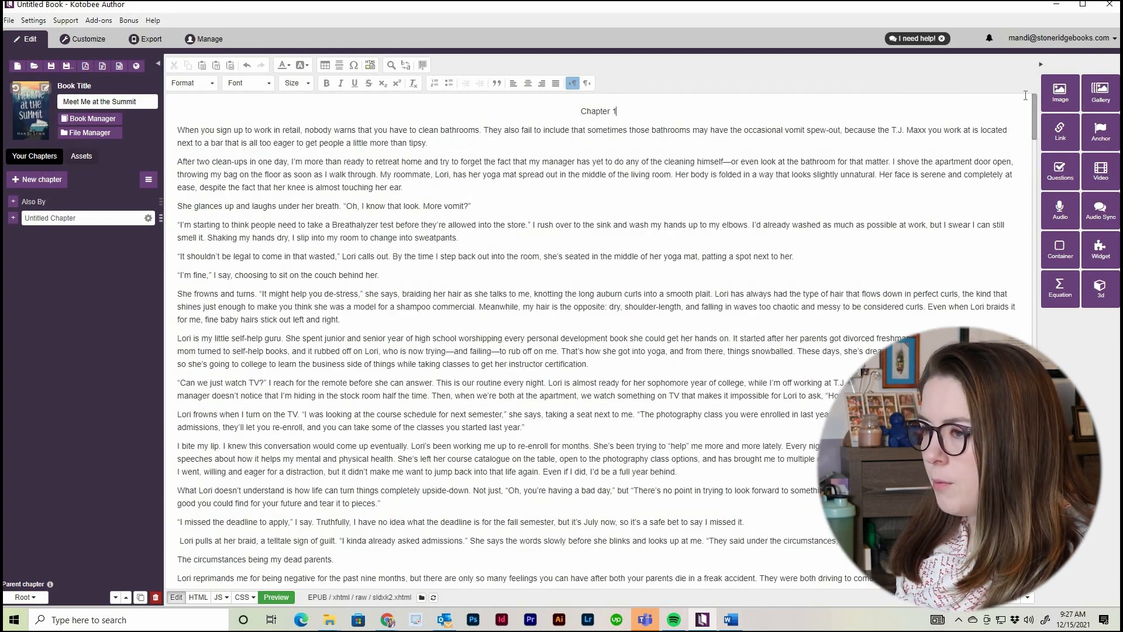
Step: Split the pasted chapter immediately before the "Chapter 2" title line
drag(1034, 114, 1039, 240)
click(580, 466)
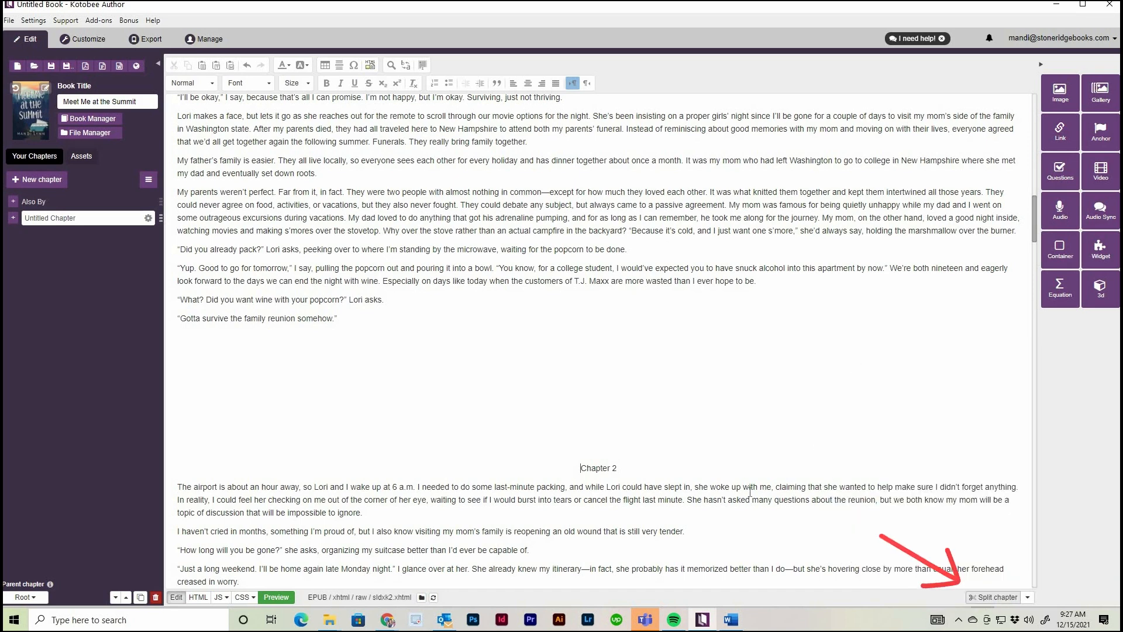
double_click(580, 467)
click(581, 464)
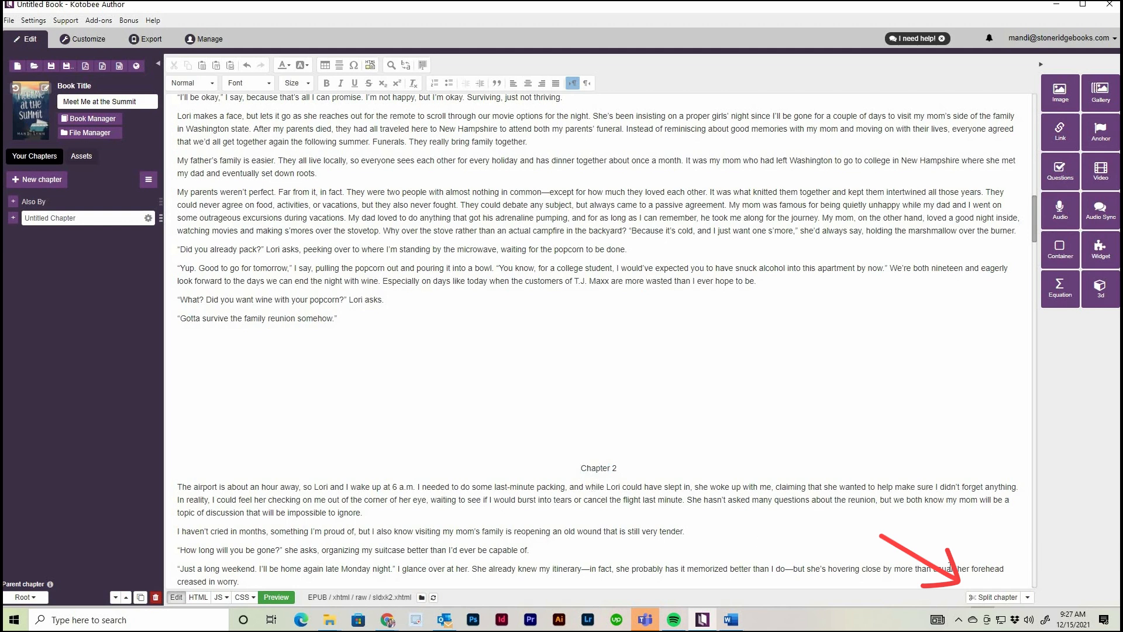
click(998, 598)
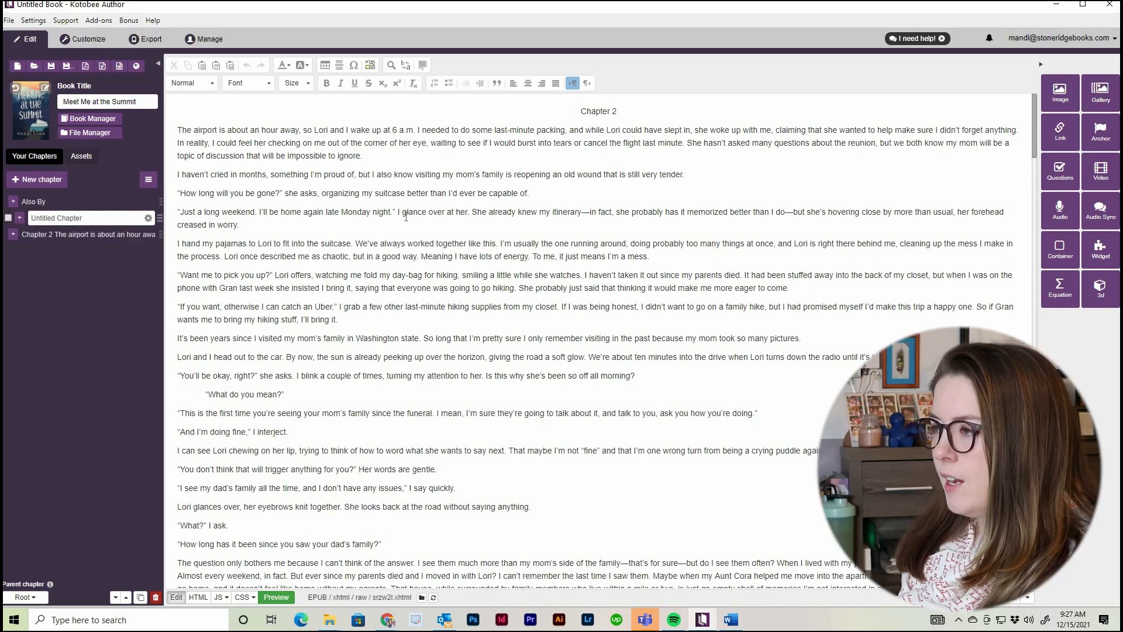
Step: Rename the untitled chapter "Chapter 1" and shorten the split-off chapter's name to "Chapter 2"
click(21, 215)
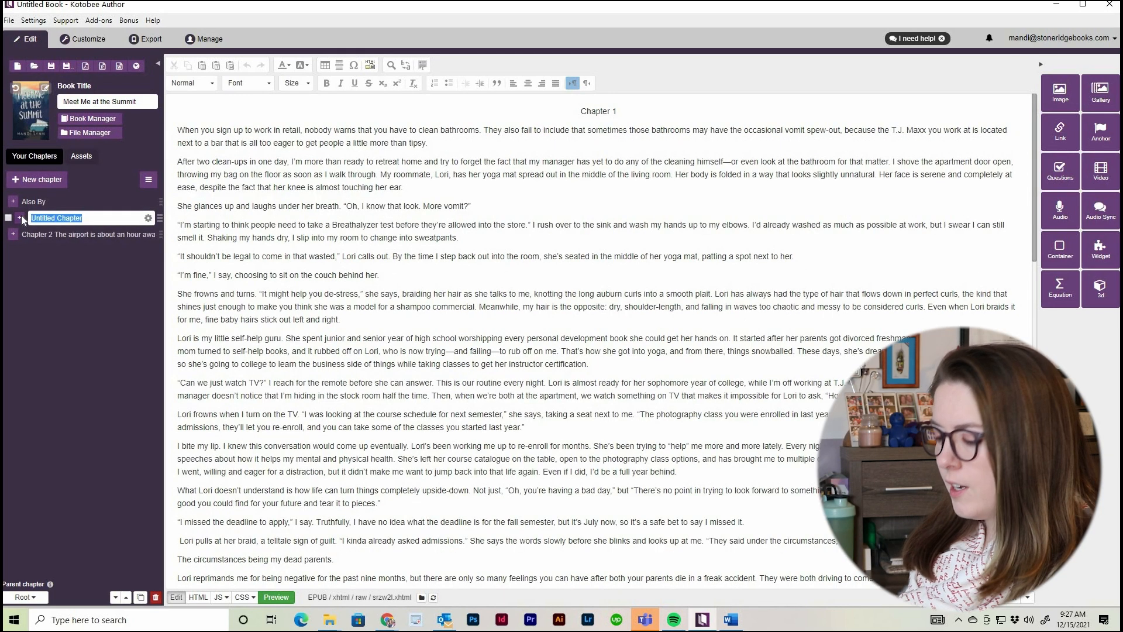
text(Chapter 1)
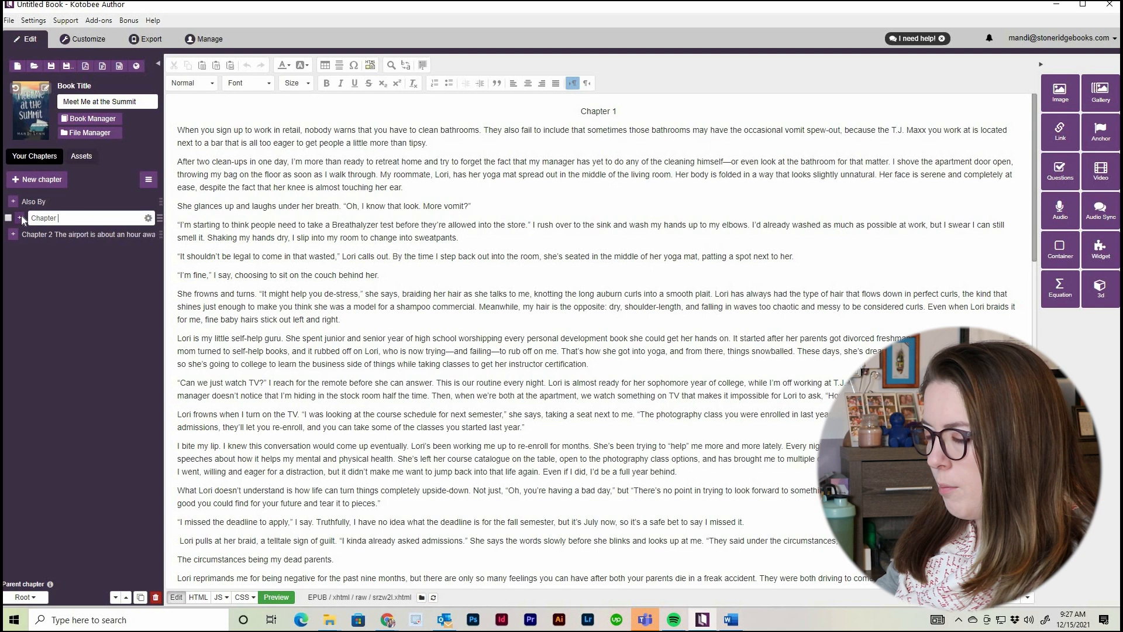
click(123, 231)
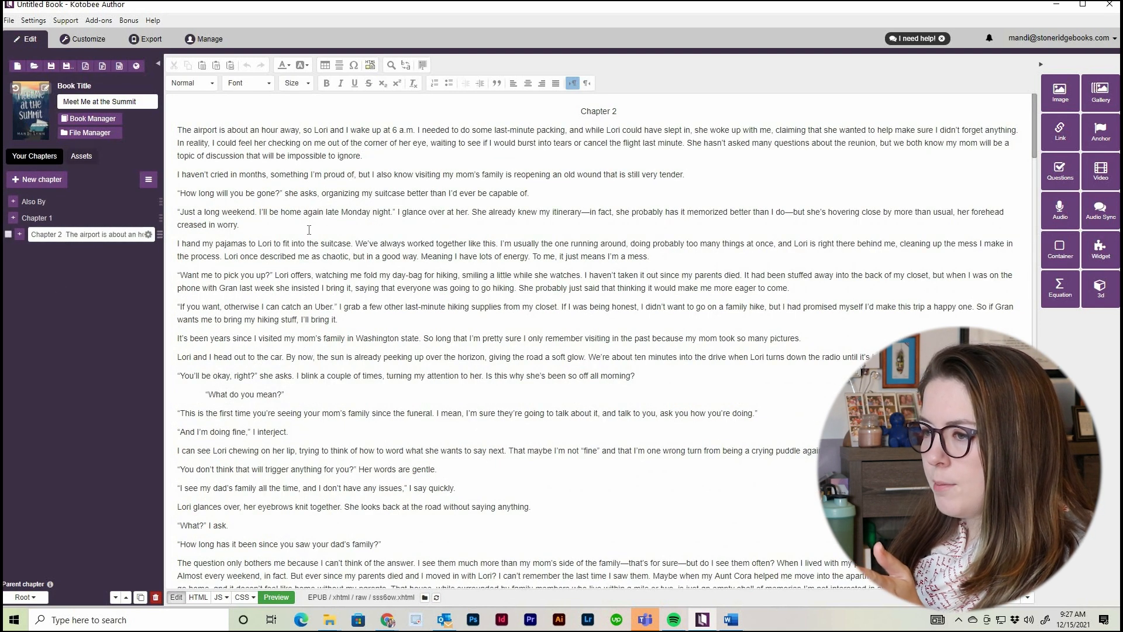
drag(58, 234, 381, 230)
key(BackSpace)
click(285, 212)
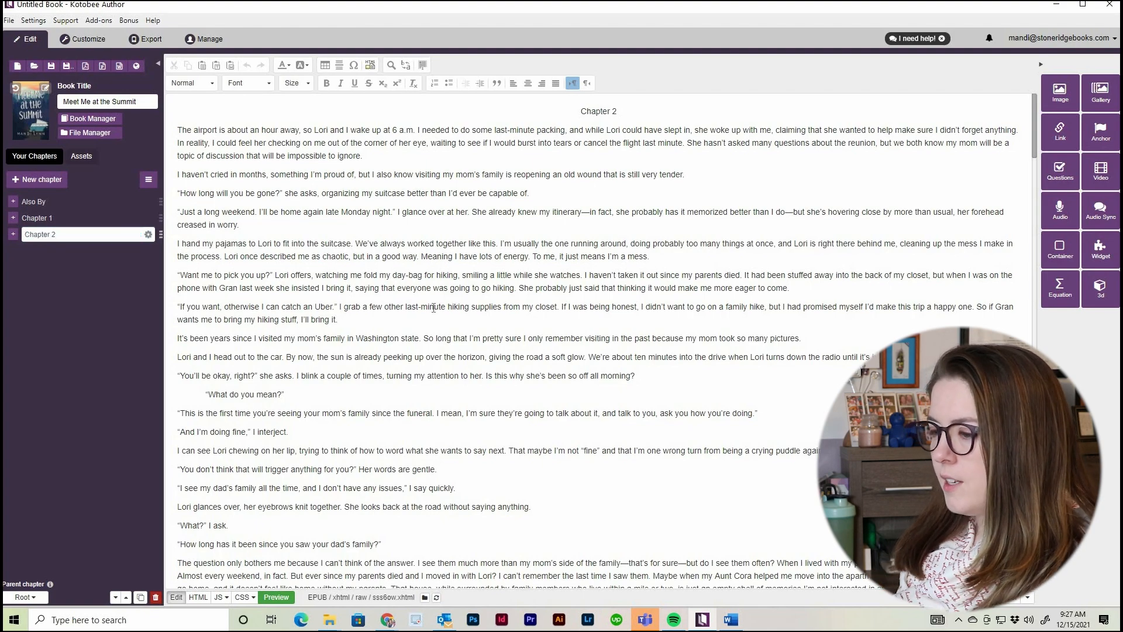
Step: Split Chapter 2 before the "Chapter 3" title line and shorten the new chapter's name to "Chapter 3"
scroll(434, 307, down, 2)
scroll(434, 307, down, 15)
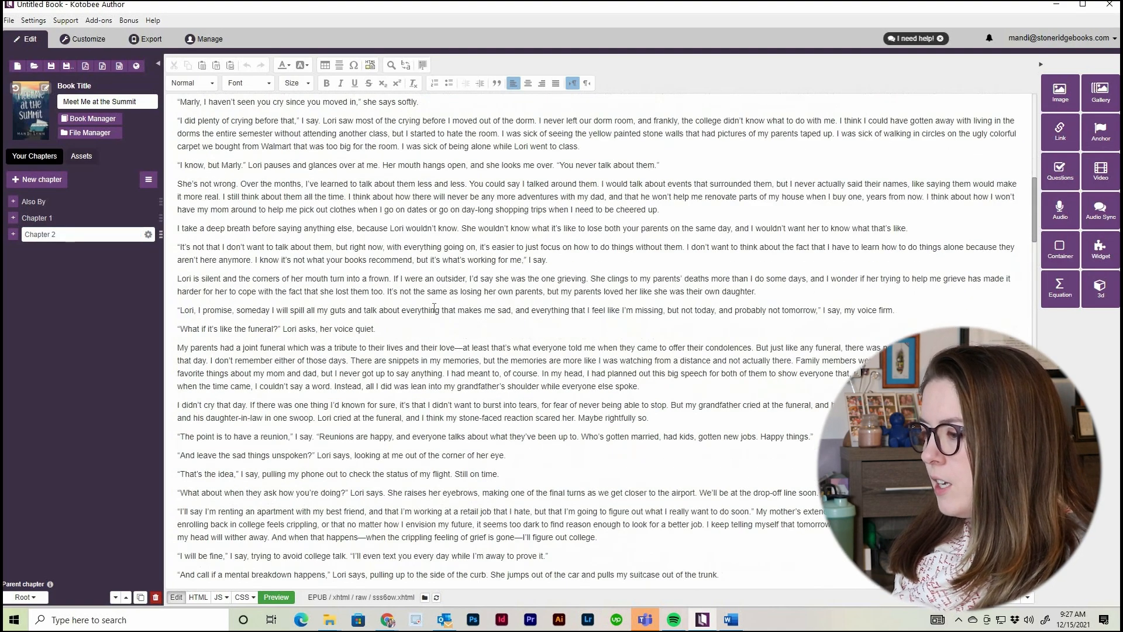
scroll(465, 322, down, 2)
click(582, 365)
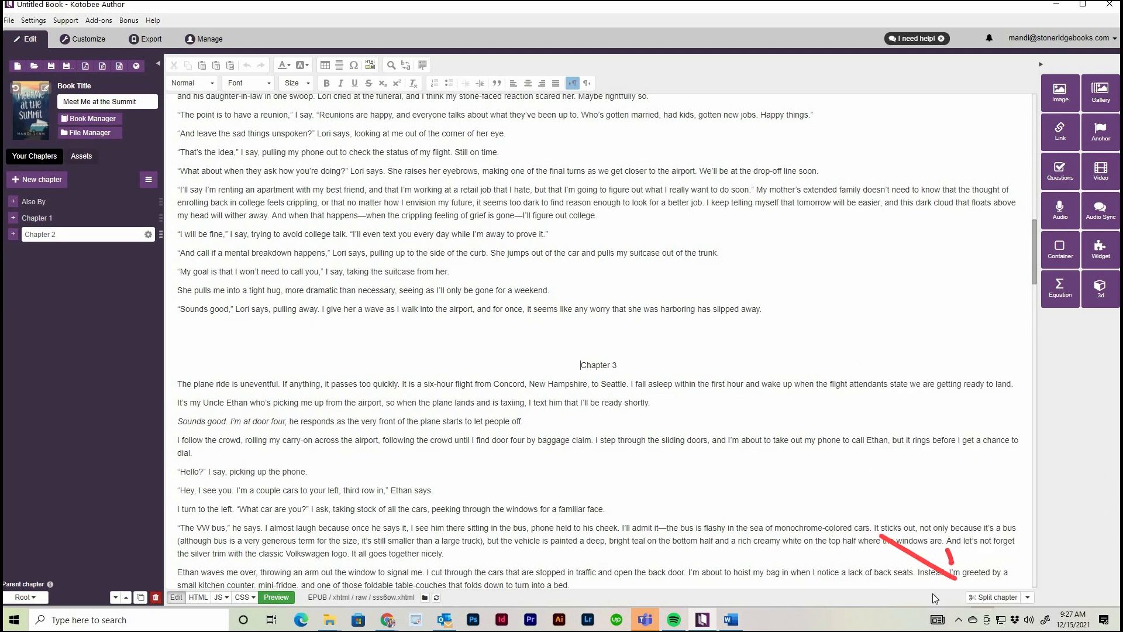
click(1006, 599)
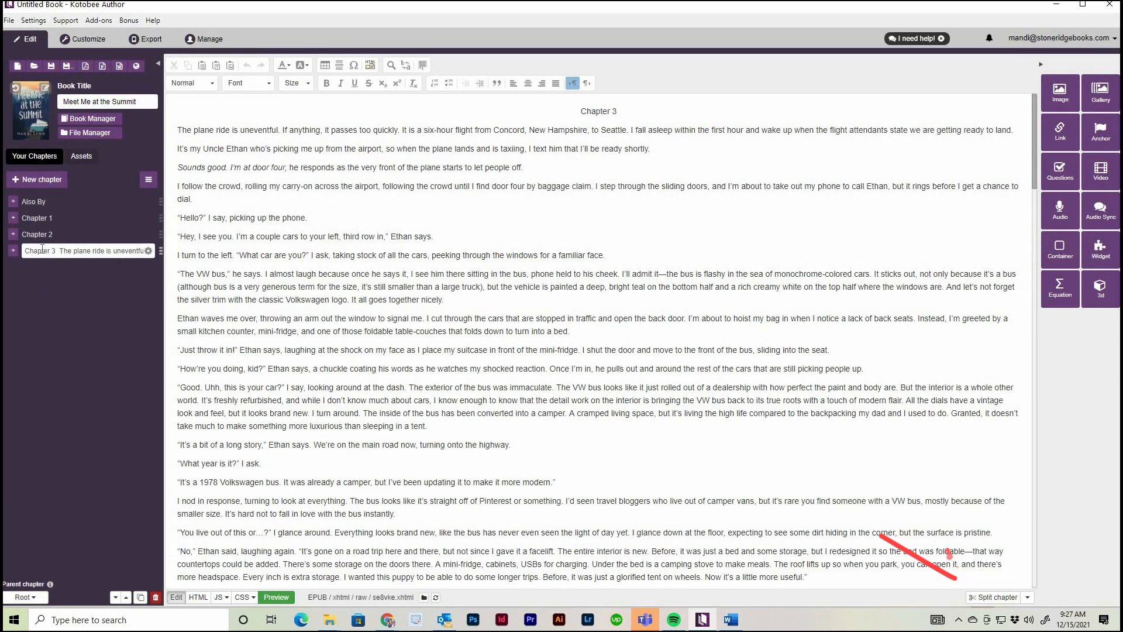
drag(58, 250, 299, 253)
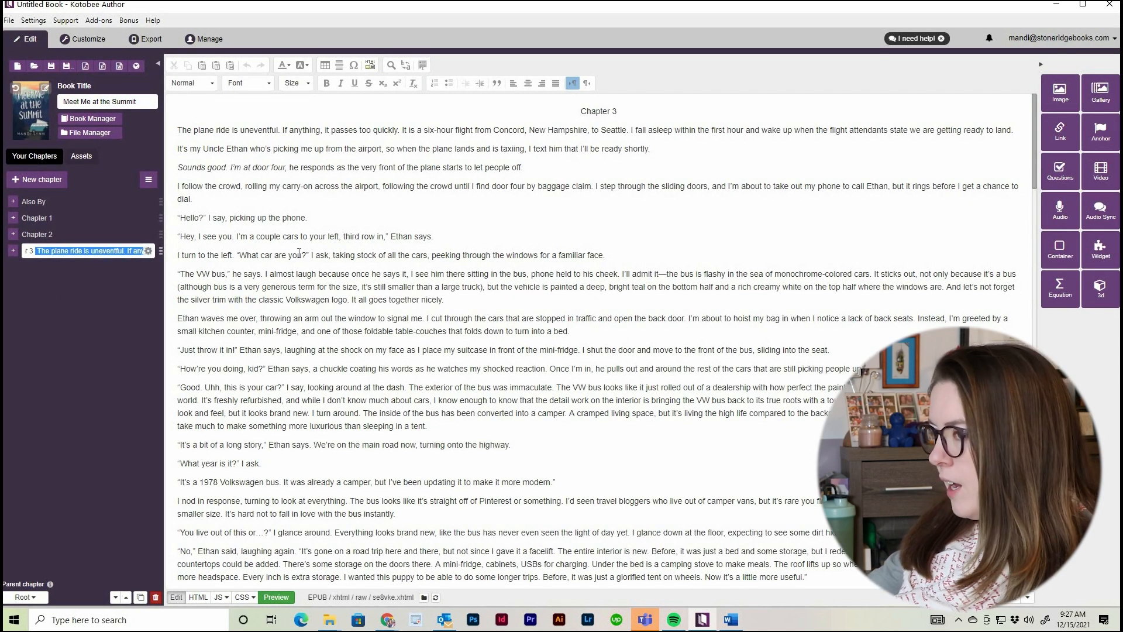
key(BackSpace)
Step: Split Chapter 3 at the "Chapter 4" title line and rename the new chapter "Chapter 4"
scroll(522, 366, down, 3)
scroll(523, 366, down, 10)
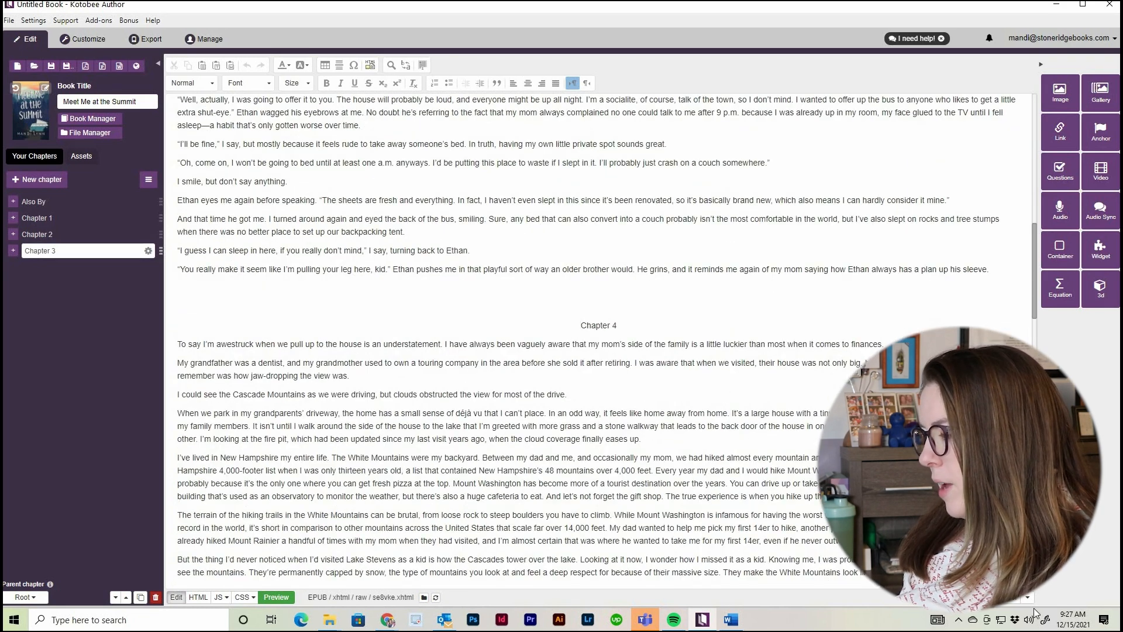
click(999, 601)
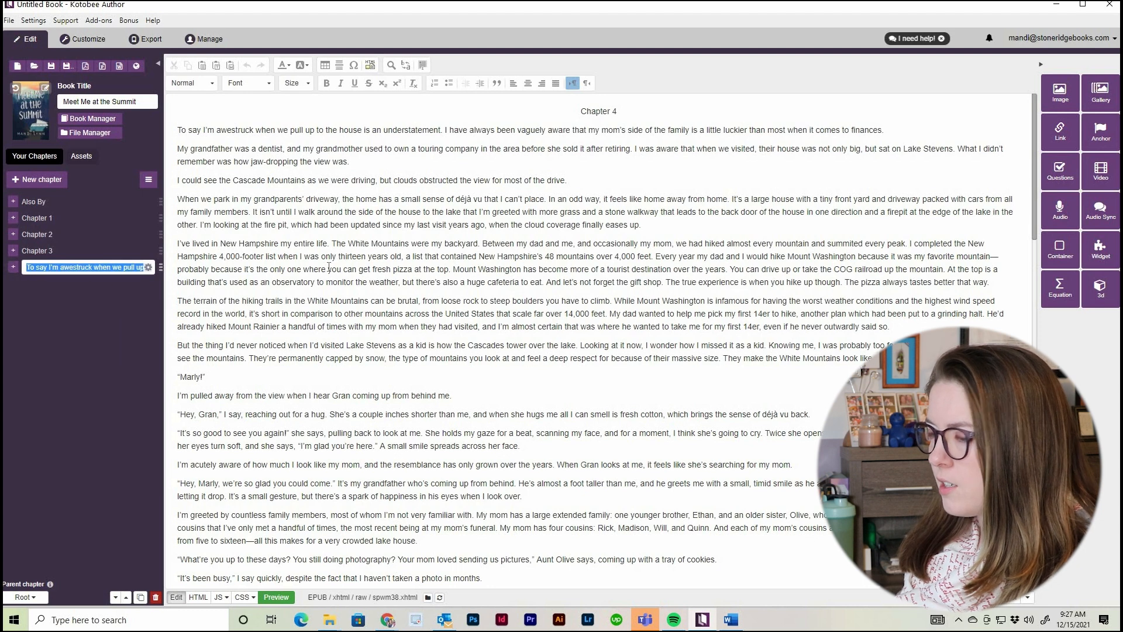
text(Chapter 4)
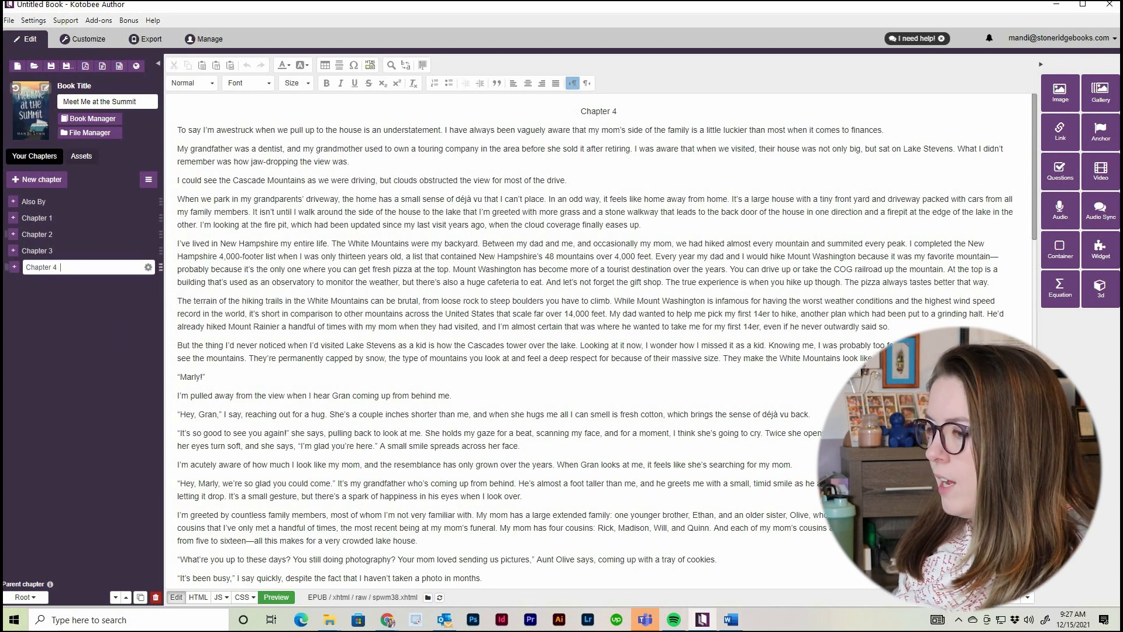
key(Return)
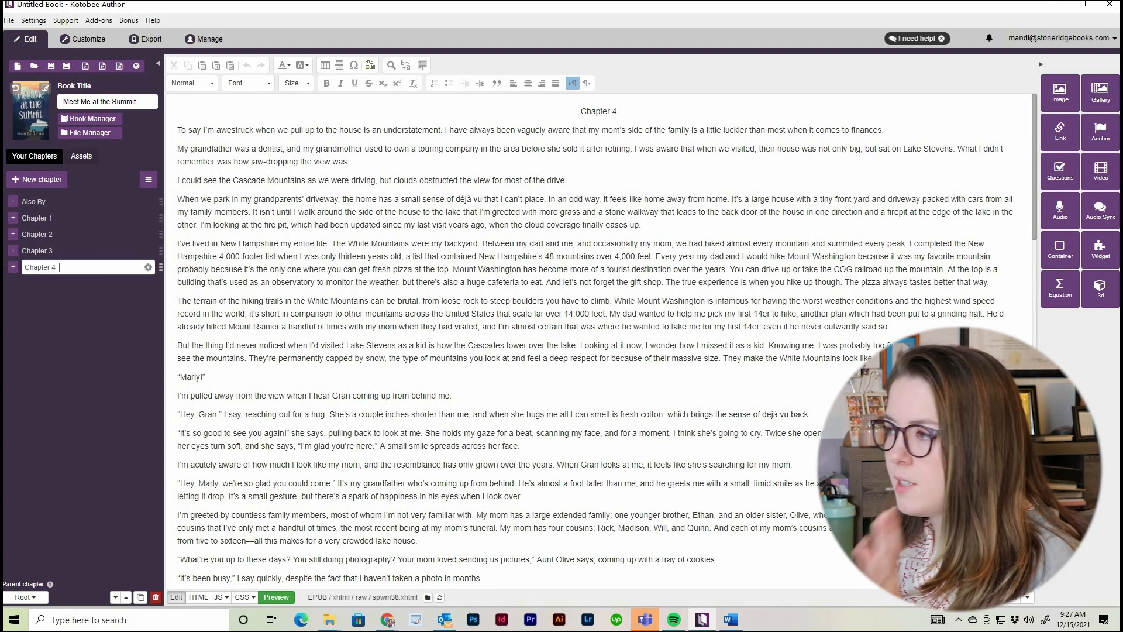
Step: Center the short scene-break line below "Made it here alive. No mental breakdown yet." in Chapter 4
scroll(616, 224, down, 15)
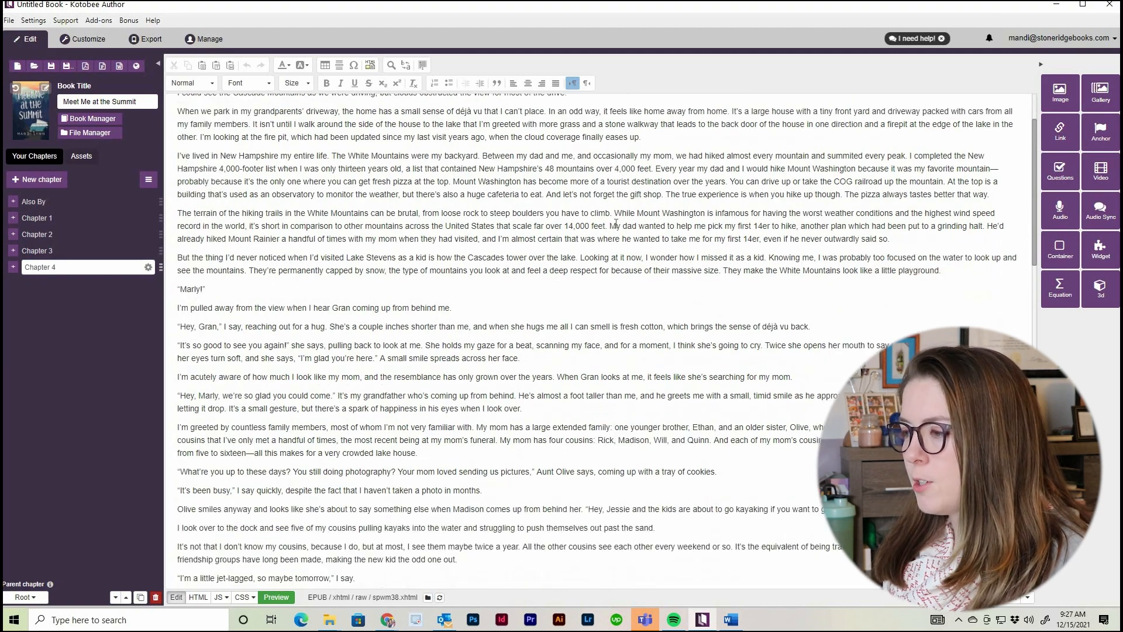
scroll(617, 228, down, 10)
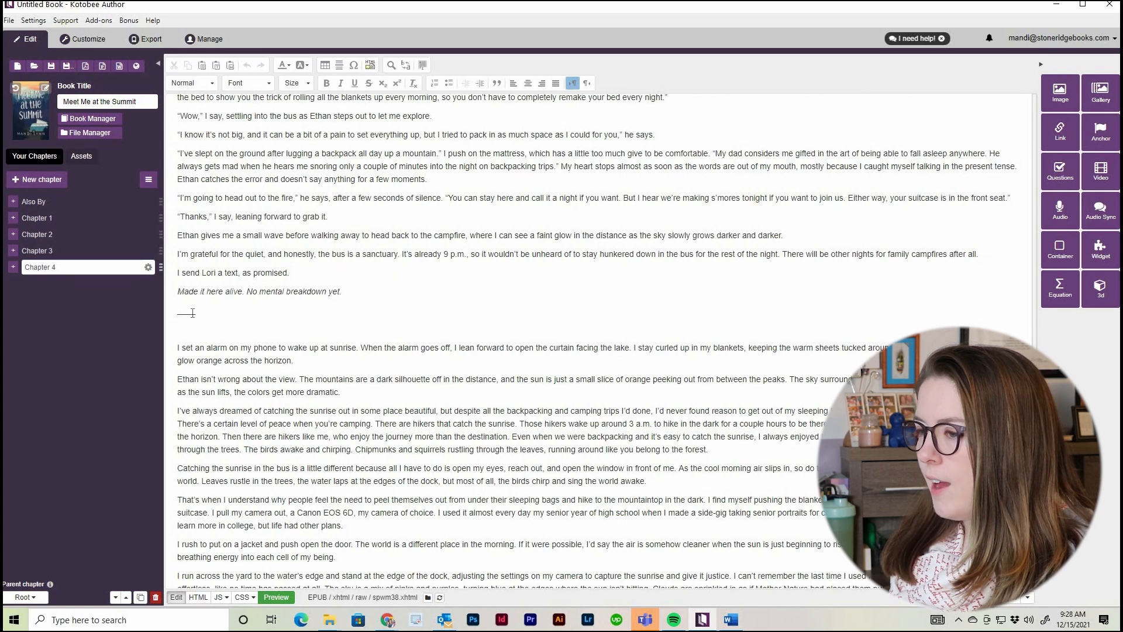
drag(185, 315, 168, 319)
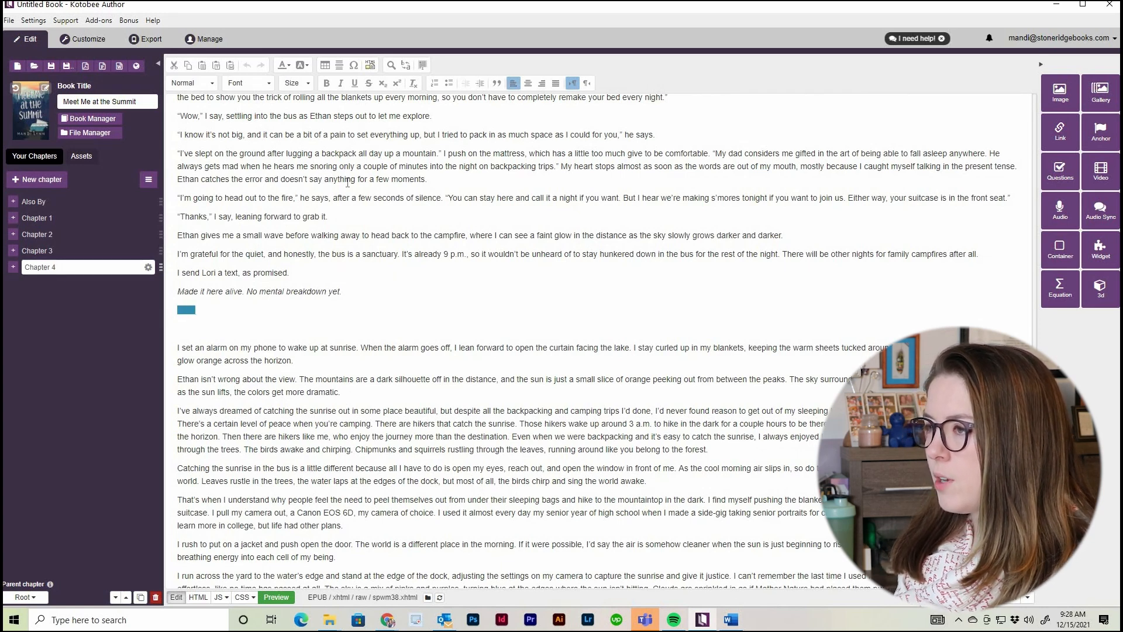
click(529, 83)
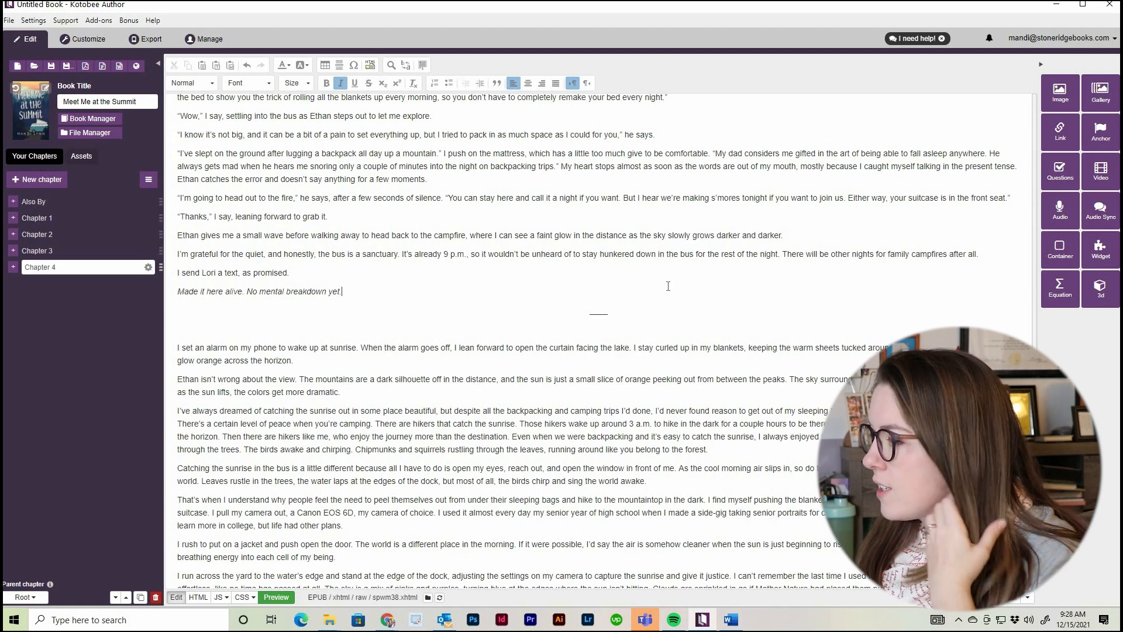
Step: Replace the short centered line below "Made it here alive. No mental breakdown yet." with the image scene break.png from Downloads
click(590, 311)
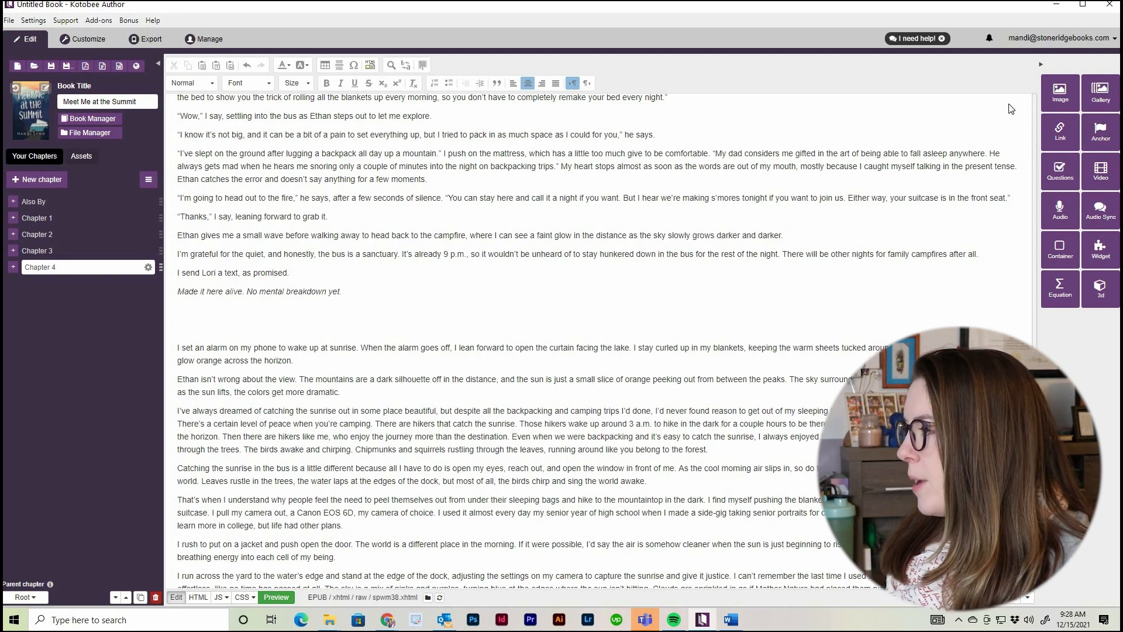
click(1055, 96)
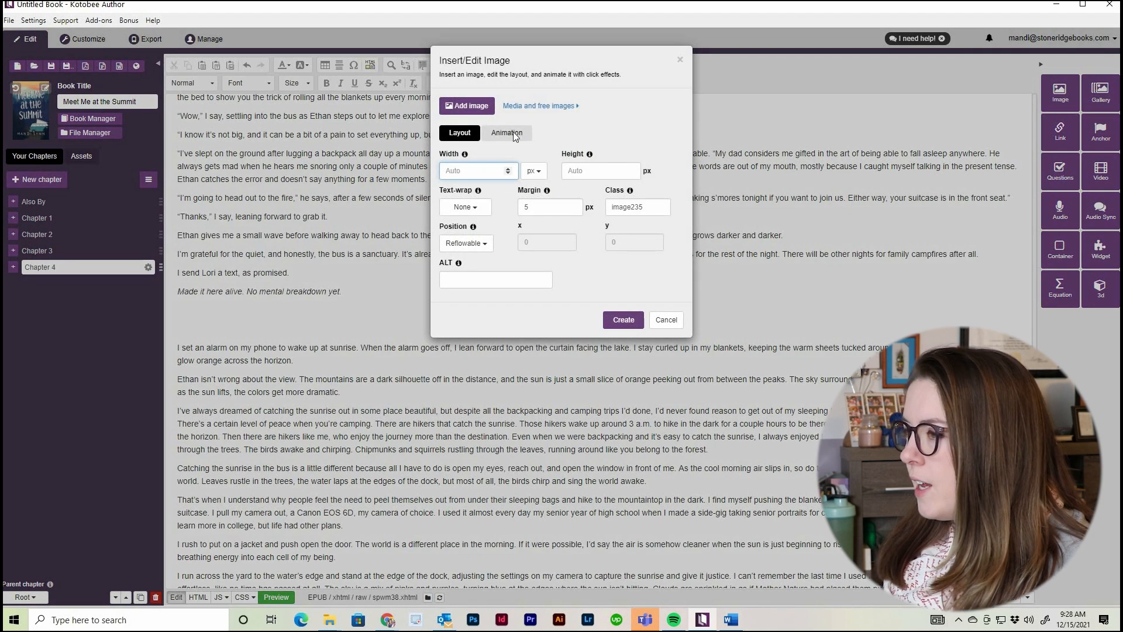
click(475, 108)
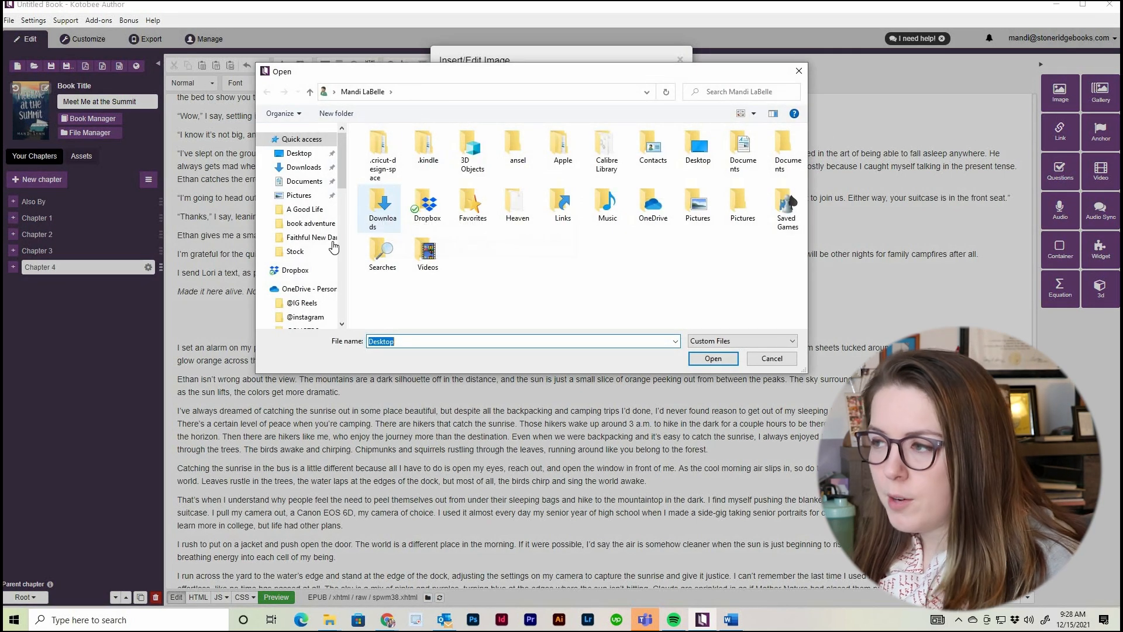
click(303, 168)
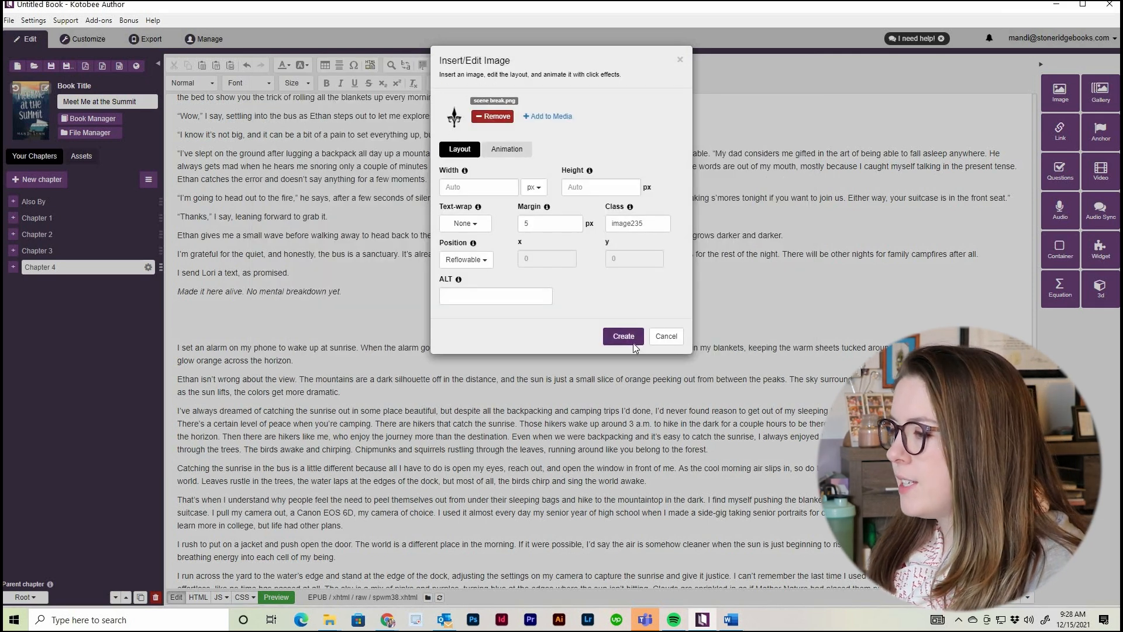
click(623, 336)
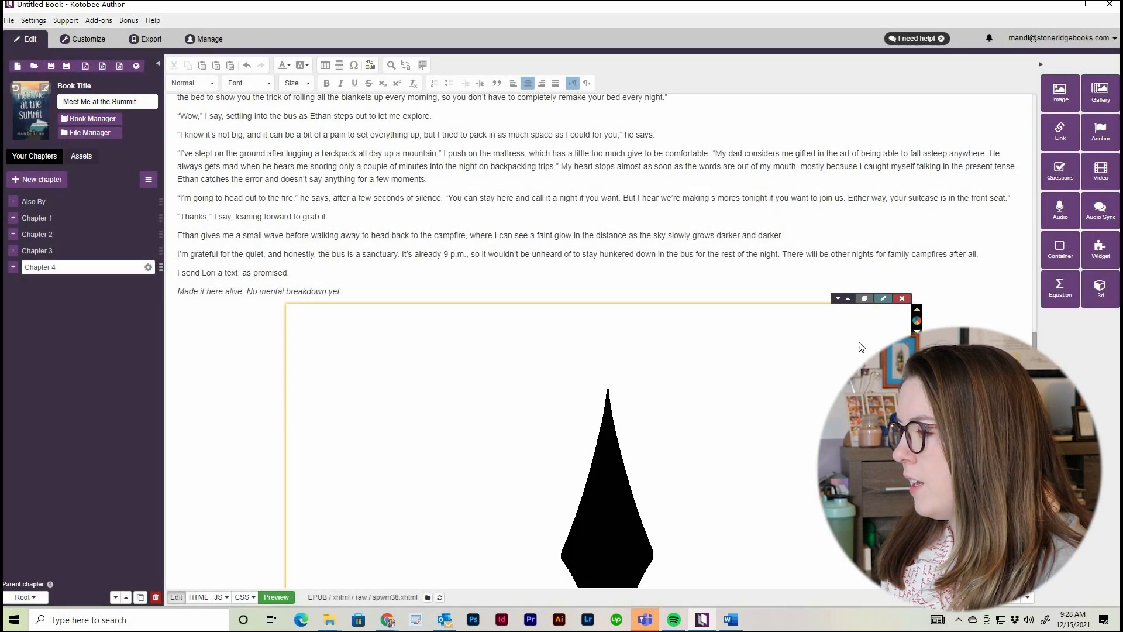
Step: Set the height of the inserted scene-break image in Chapter 4 to 50 px
scroll(602, 339, down, 5)
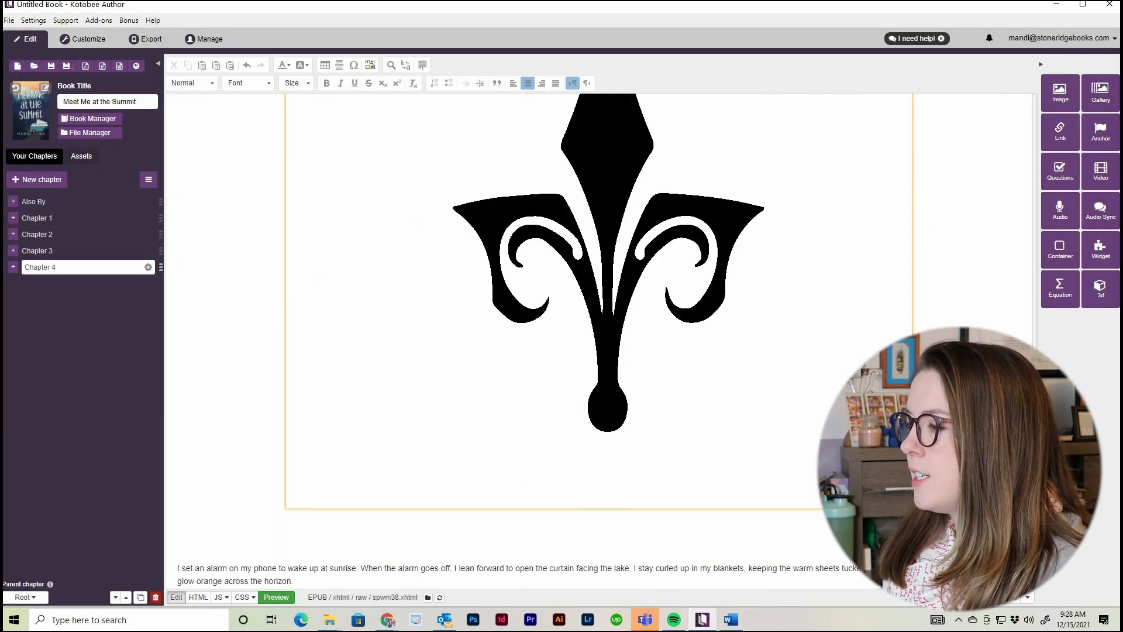
click(872, 259)
scroll(872, 259, up, 2)
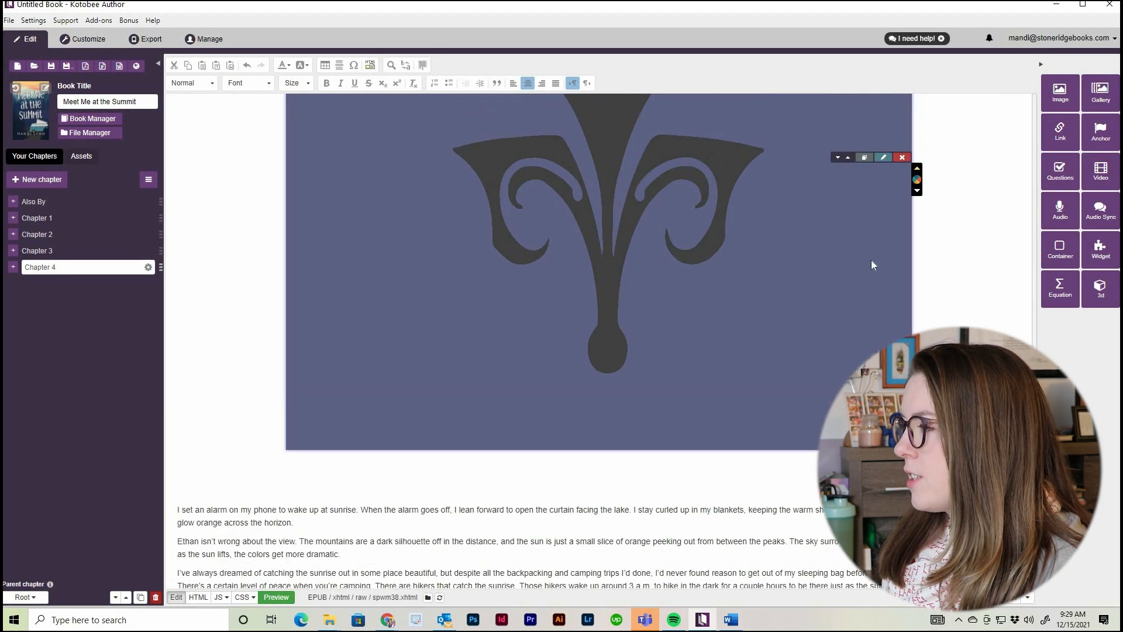
click(864, 247)
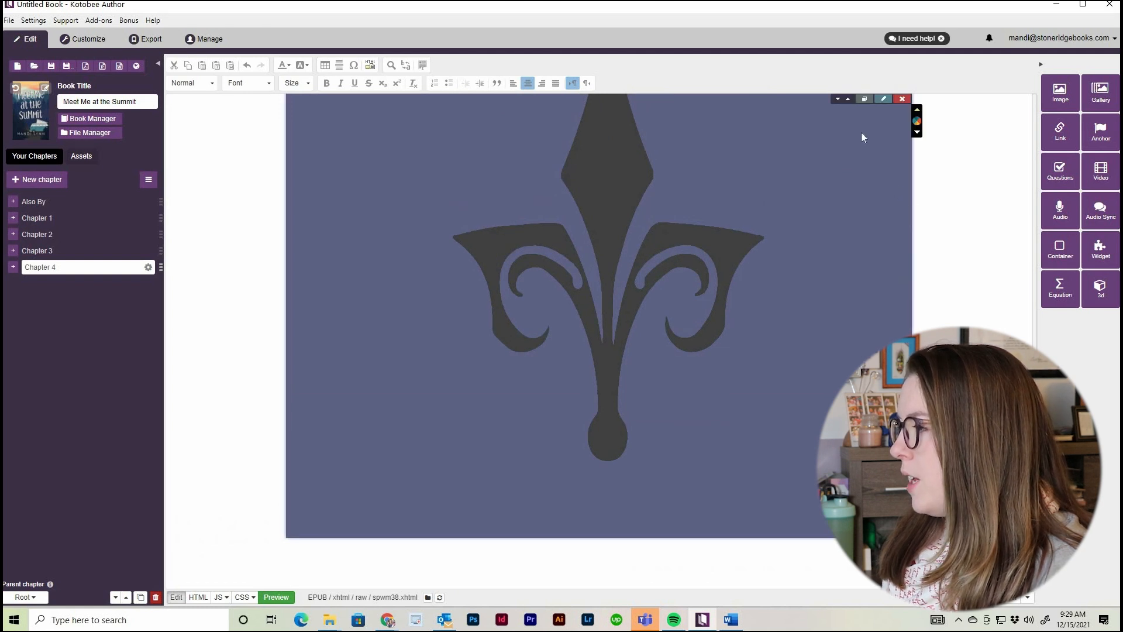
scroll(841, 247, up, 2)
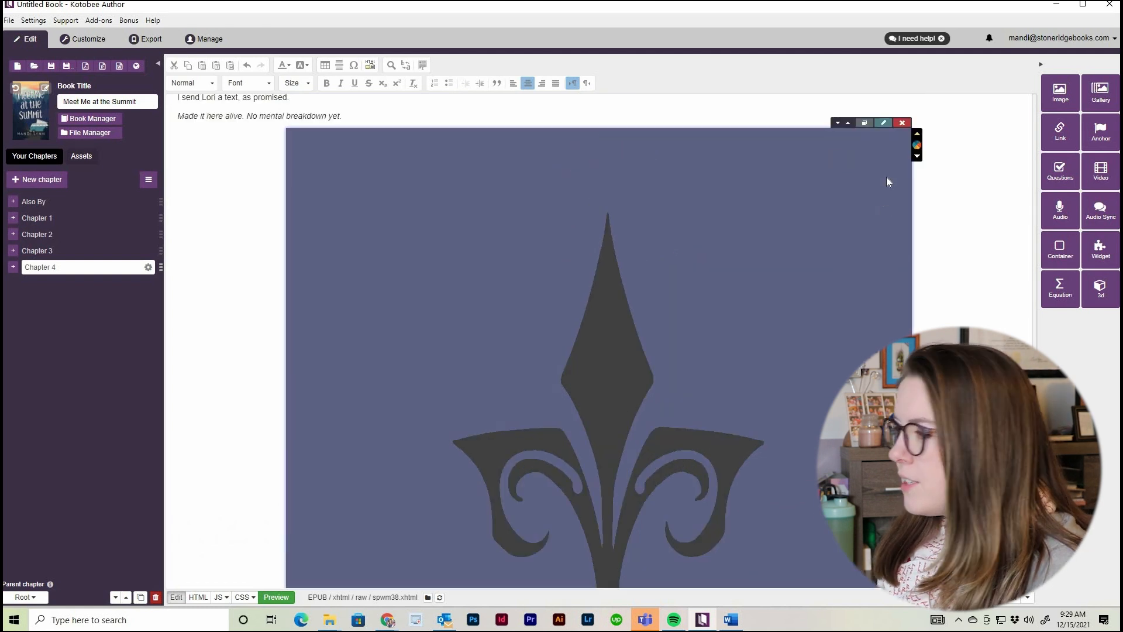
click(884, 124)
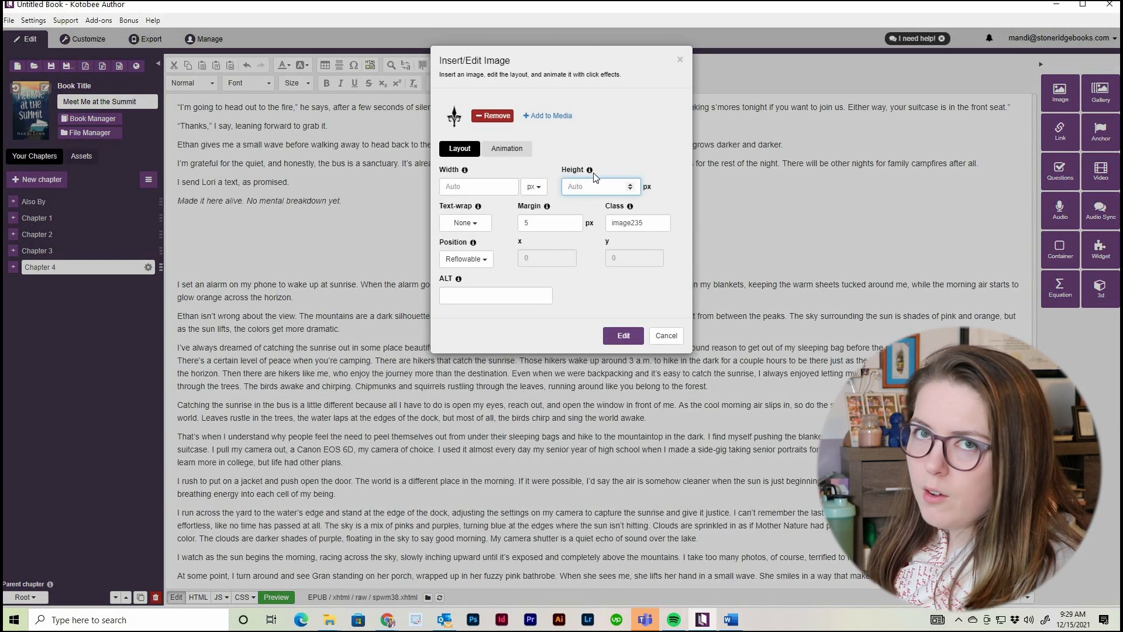
click(596, 192)
text(50)
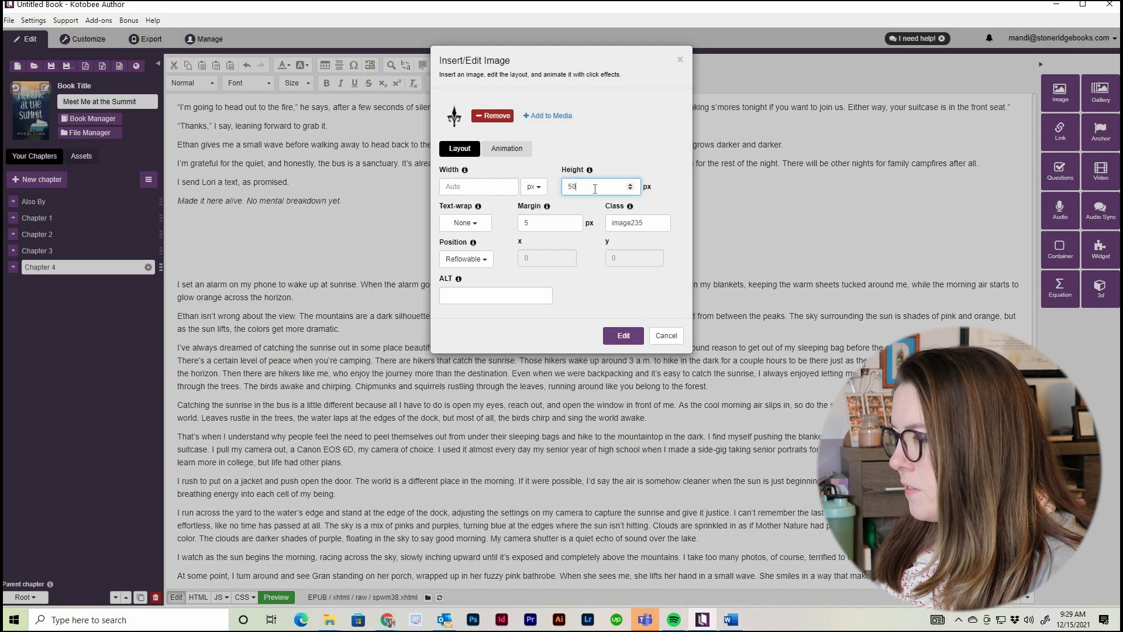
key(Return)
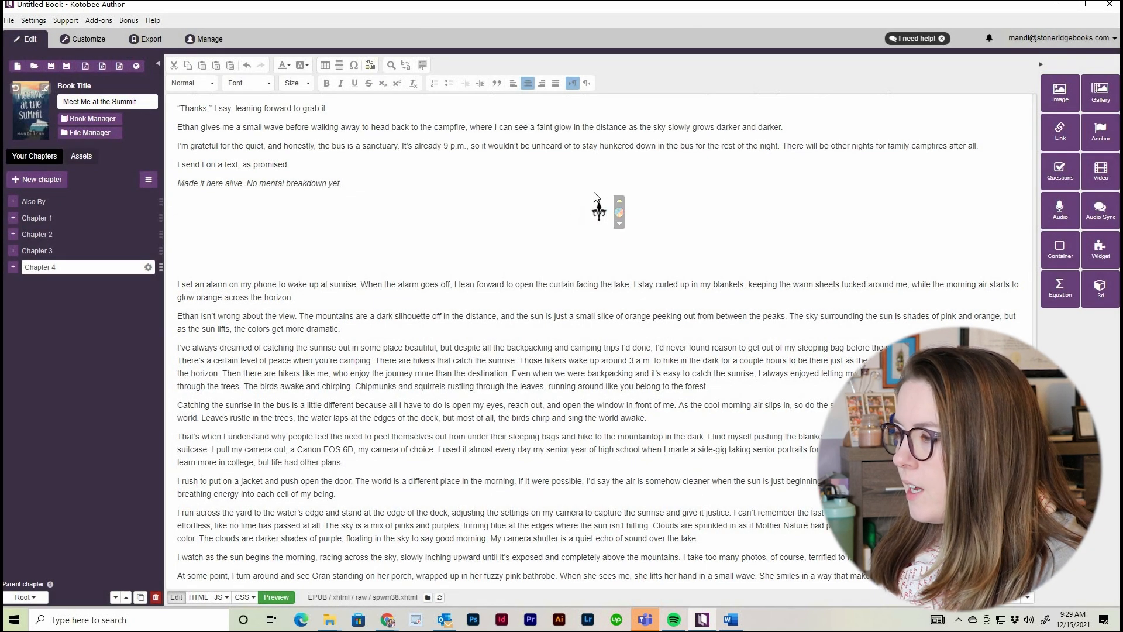
Step: Change the scene-break image's height to 80 px and remove an extra blank line below it
click(599, 212)
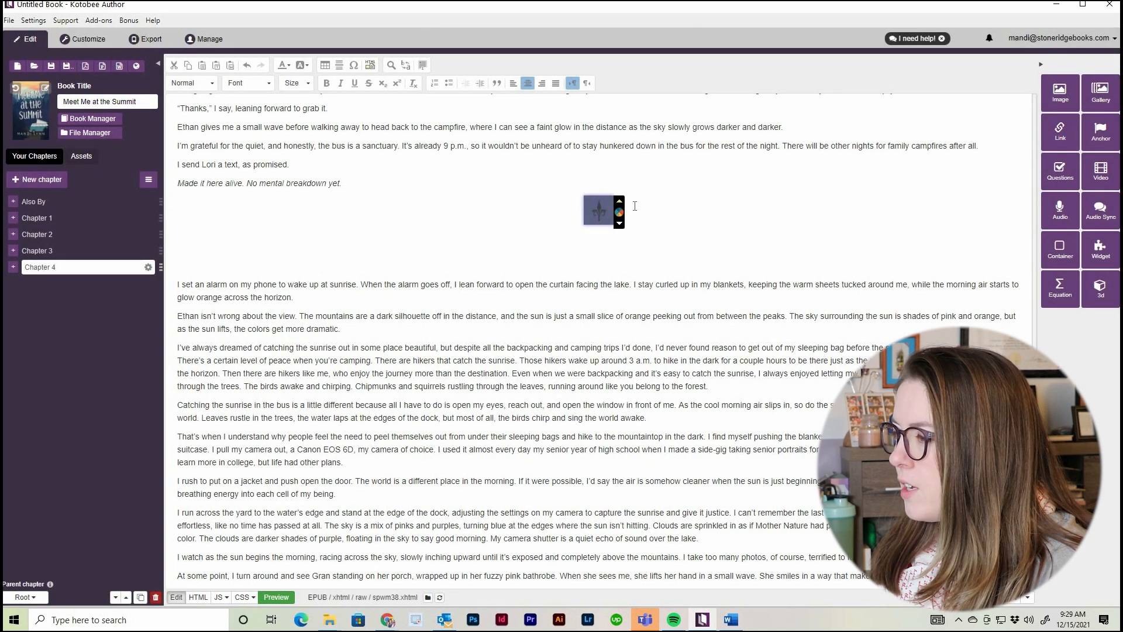
double_click(595, 206)
key(Tab)
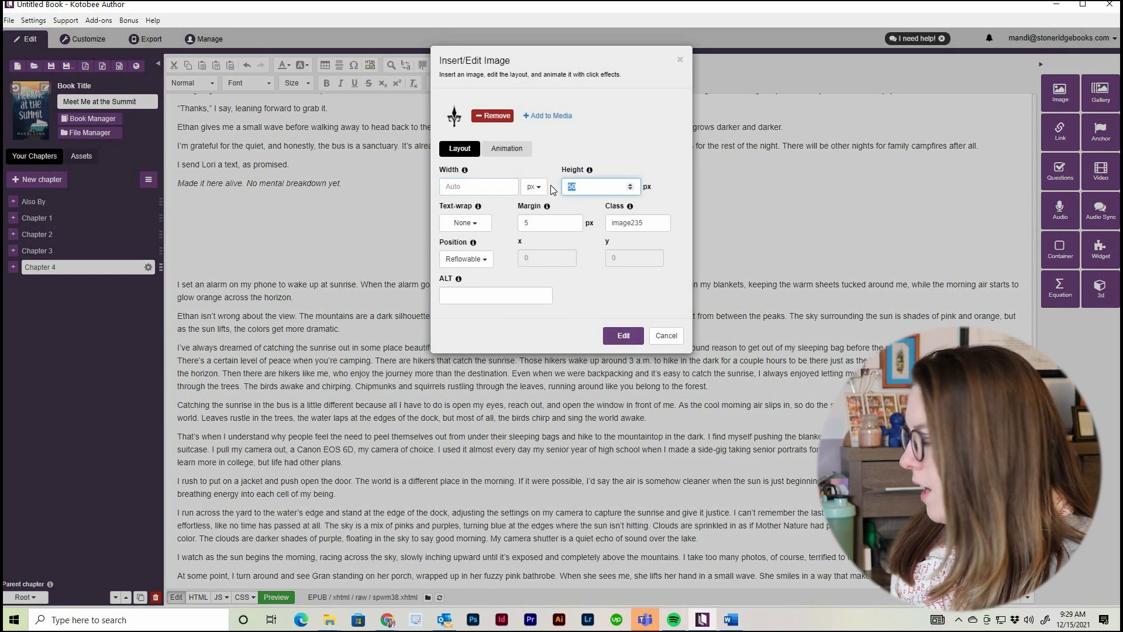
text(80)
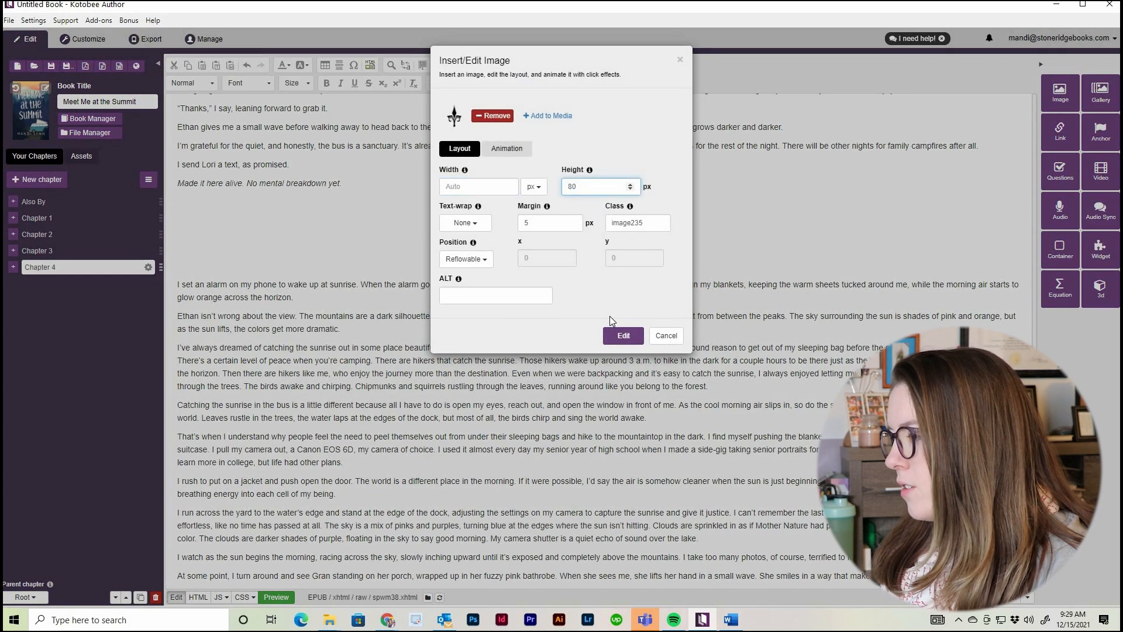
click(622, 335)
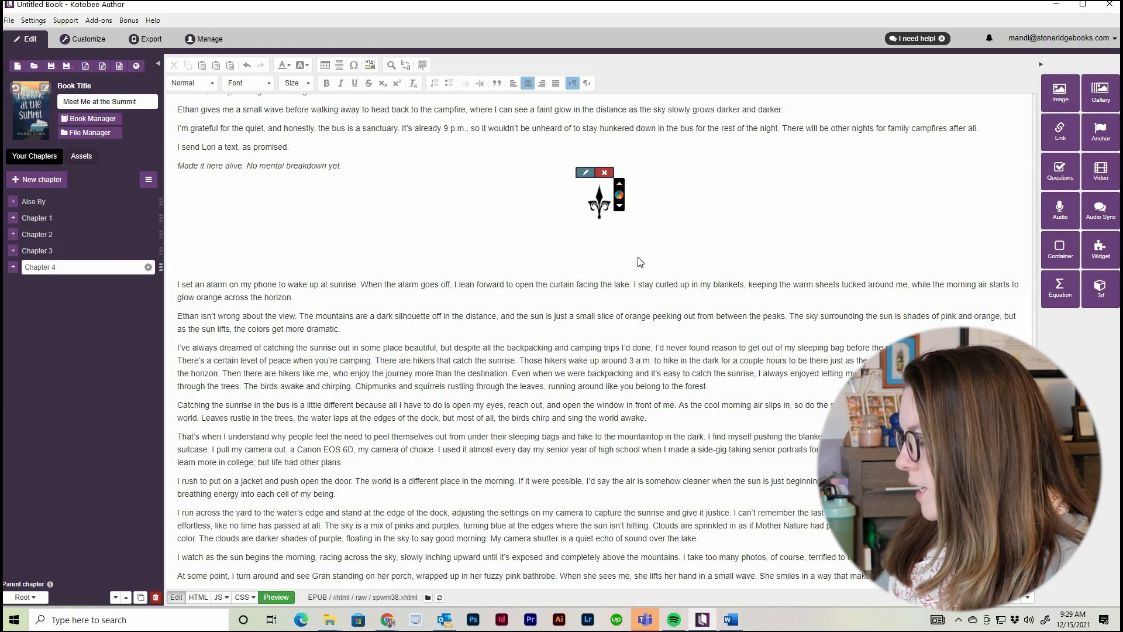
key(Delete)
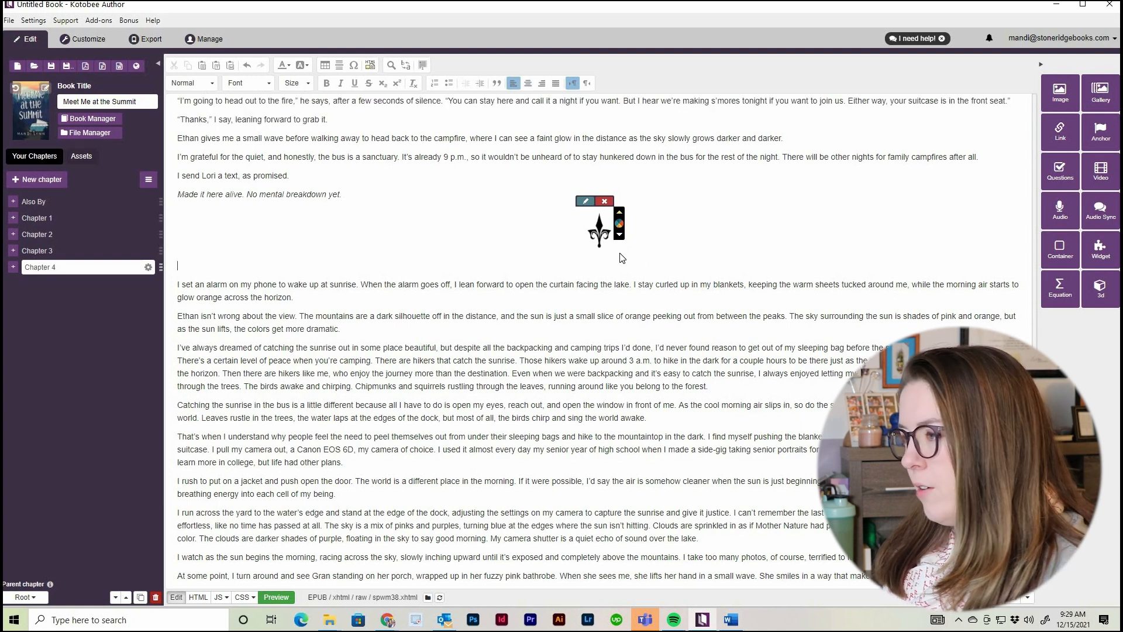
Step: Center all headings and book titles on the "Also By" page
scroll(620, 275, up, 1)
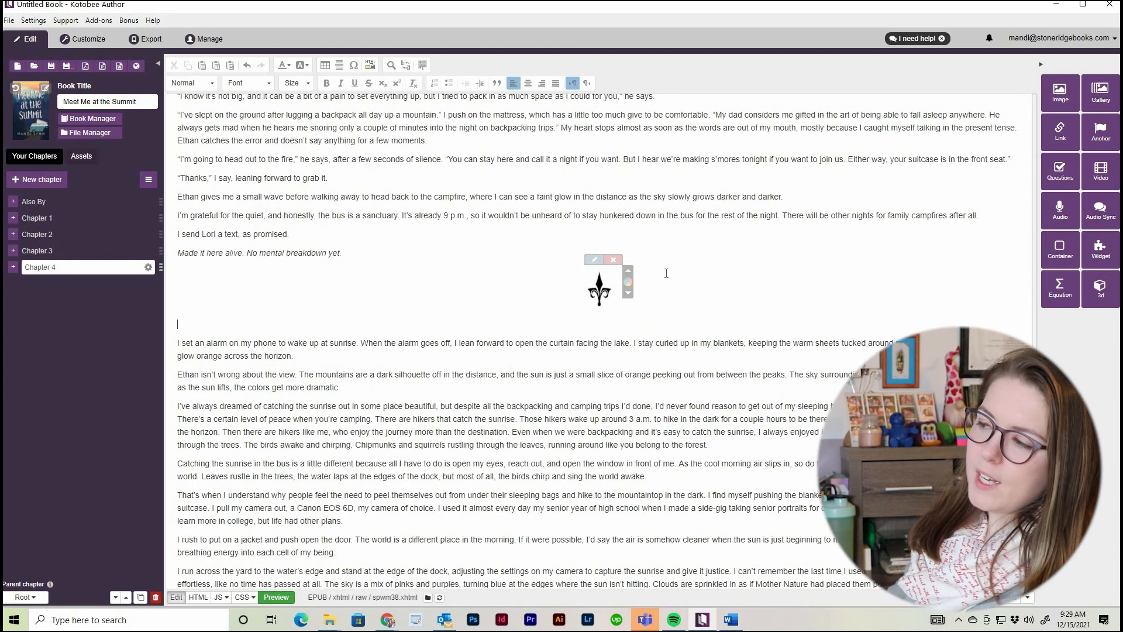
scroll(672, 310, up, 15)
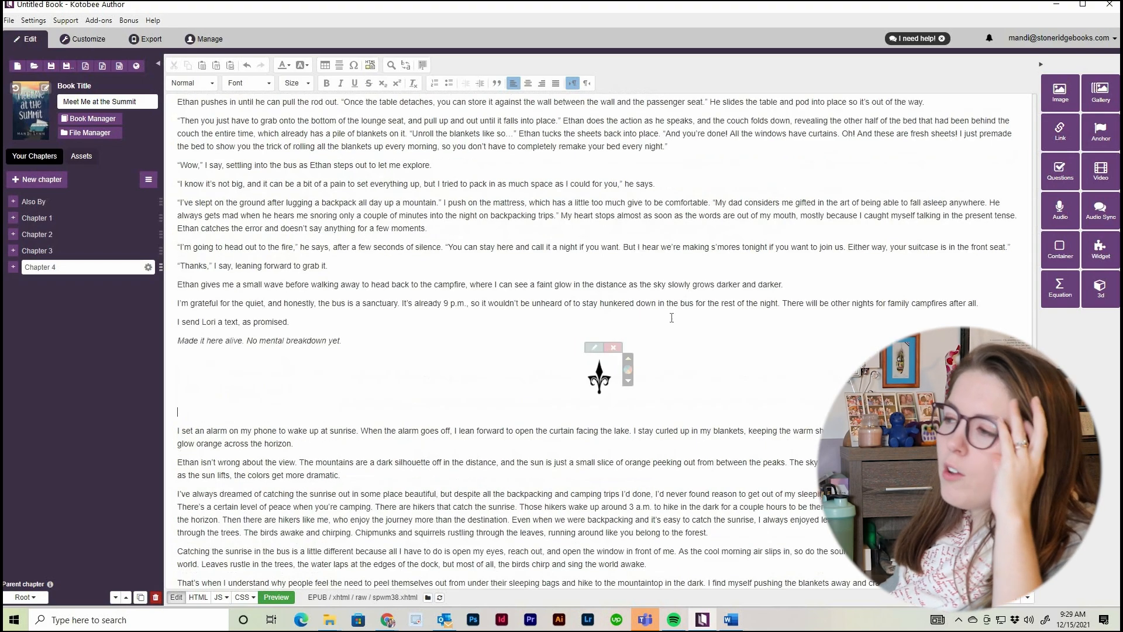
scroll(672, 325, up, 7)
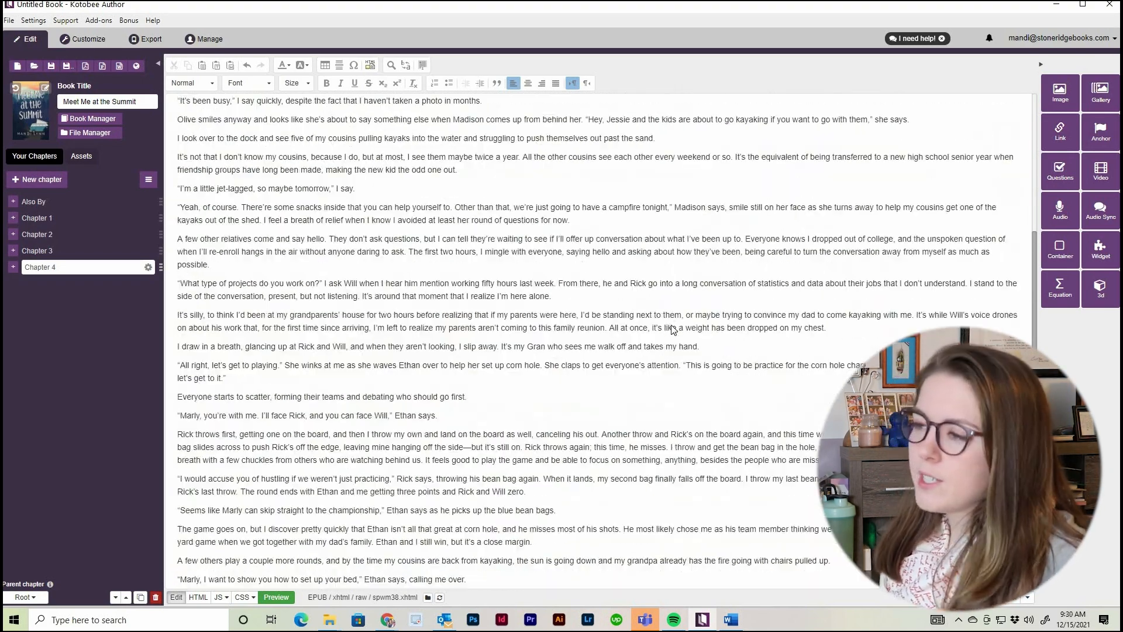
scroll(672, 326, up, 3)
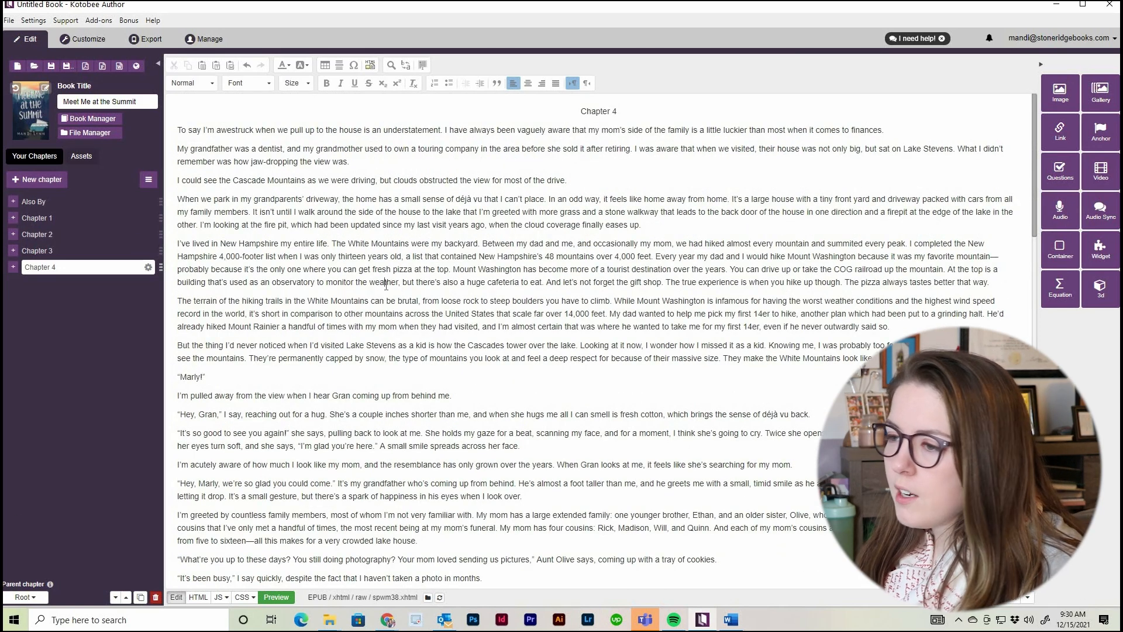
click(36, 201)
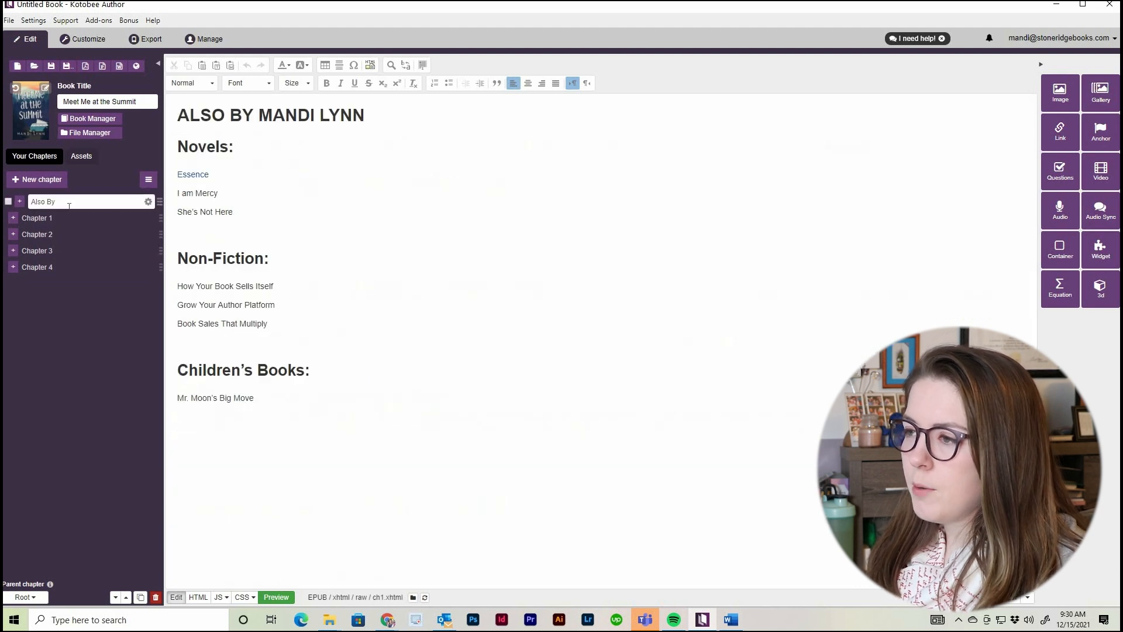
drag(266, 399, 125, 110)
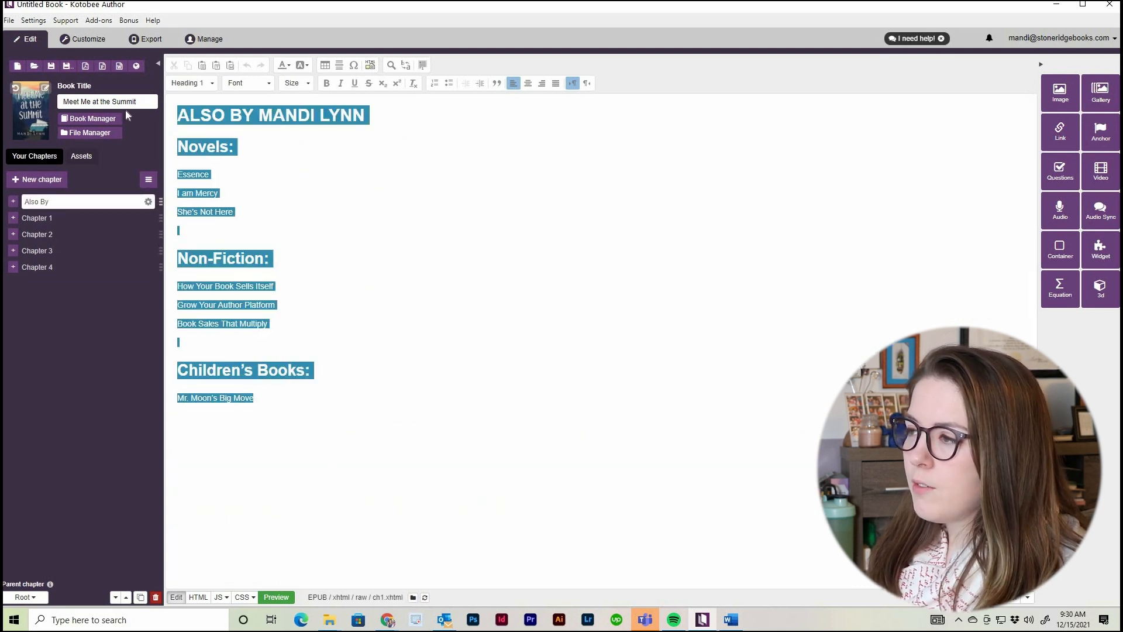
click(528, 84)
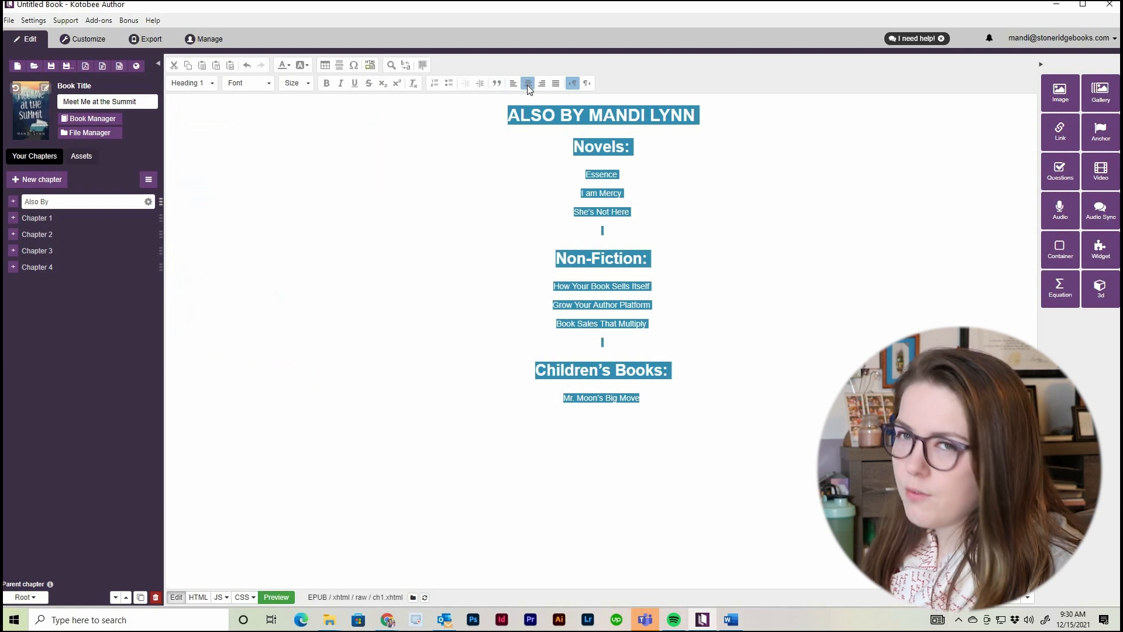
click(656, 234)
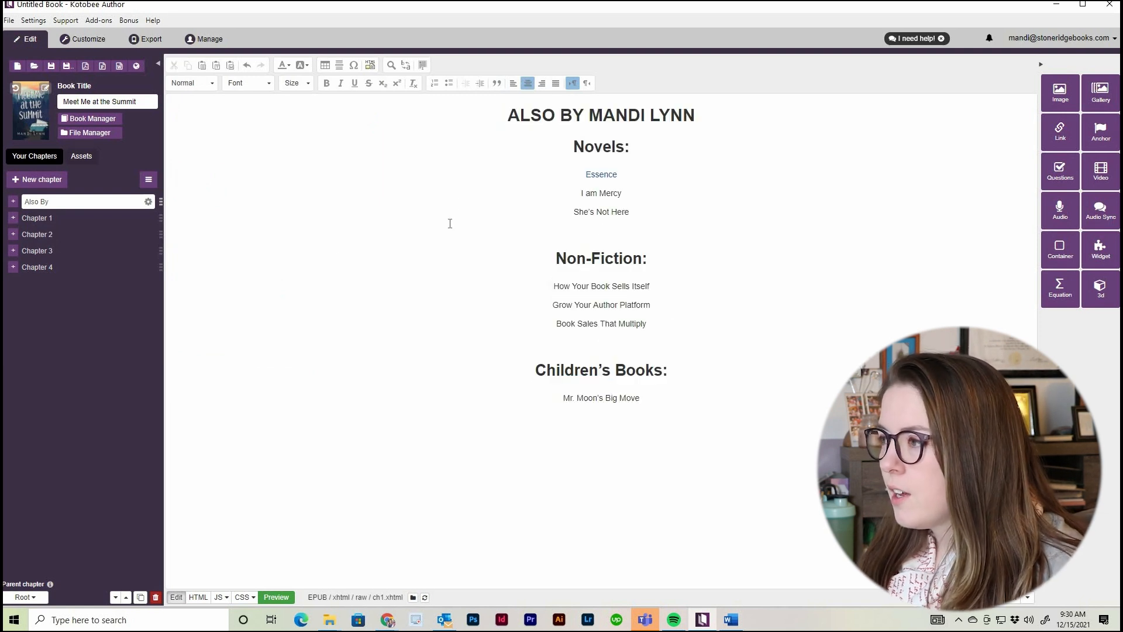
Step: In the book info, enter the author's name, set the publisher to Stone Ridge Books and clear the rights entry
click(98, 120)
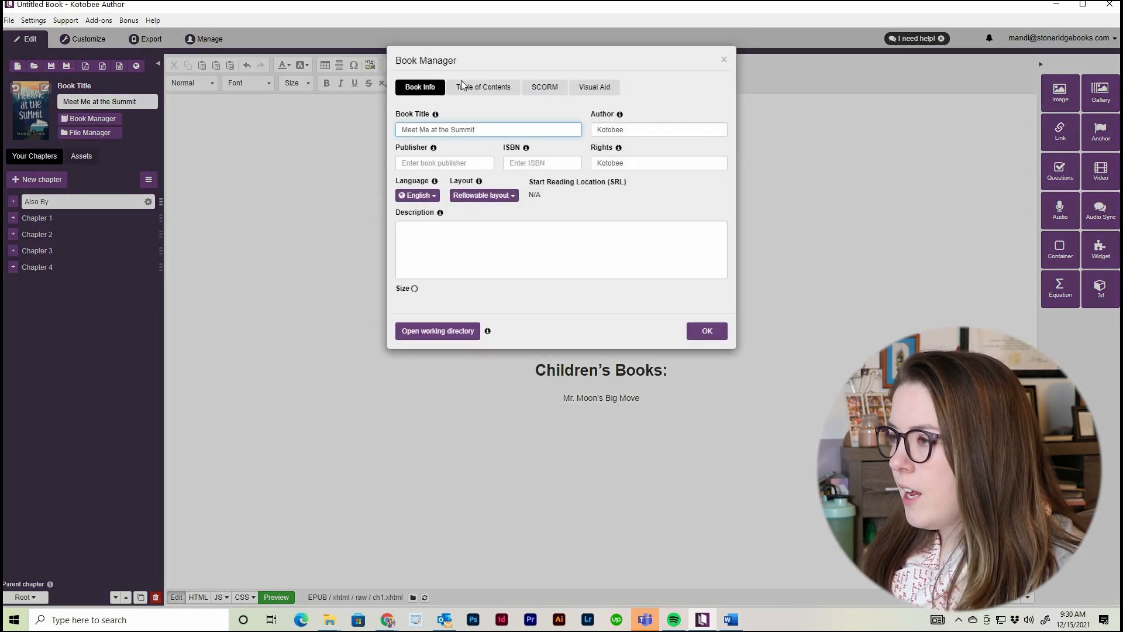
click(578, 130)
key(Tab)
text(Mandi Lynn)
click(480, 166)
text(Stone Ridge Books)
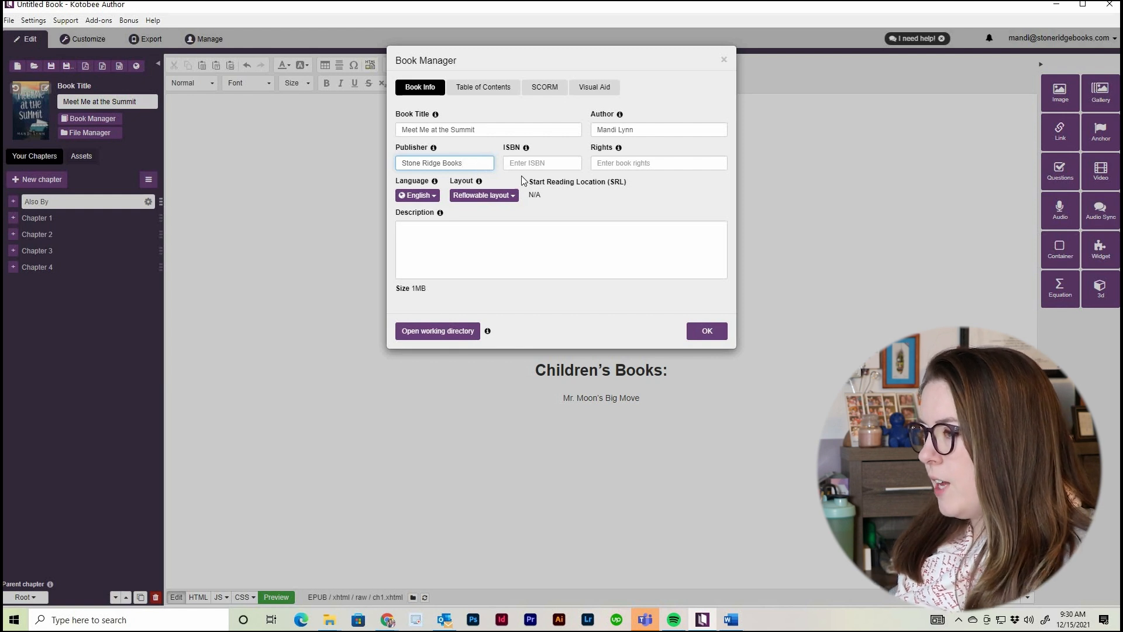
click(536, 163)
click(625, 162)
click(463, 247)
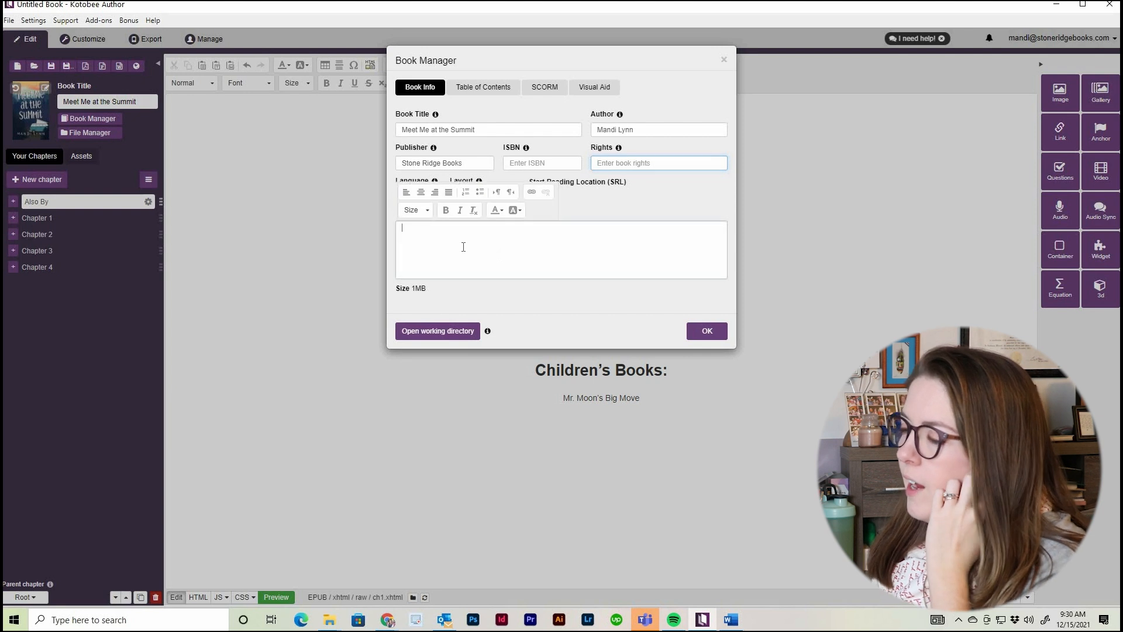
Step: Enable an autogenerated Table of Contents page and place it after the "Also By" chapter
click(492, 90)
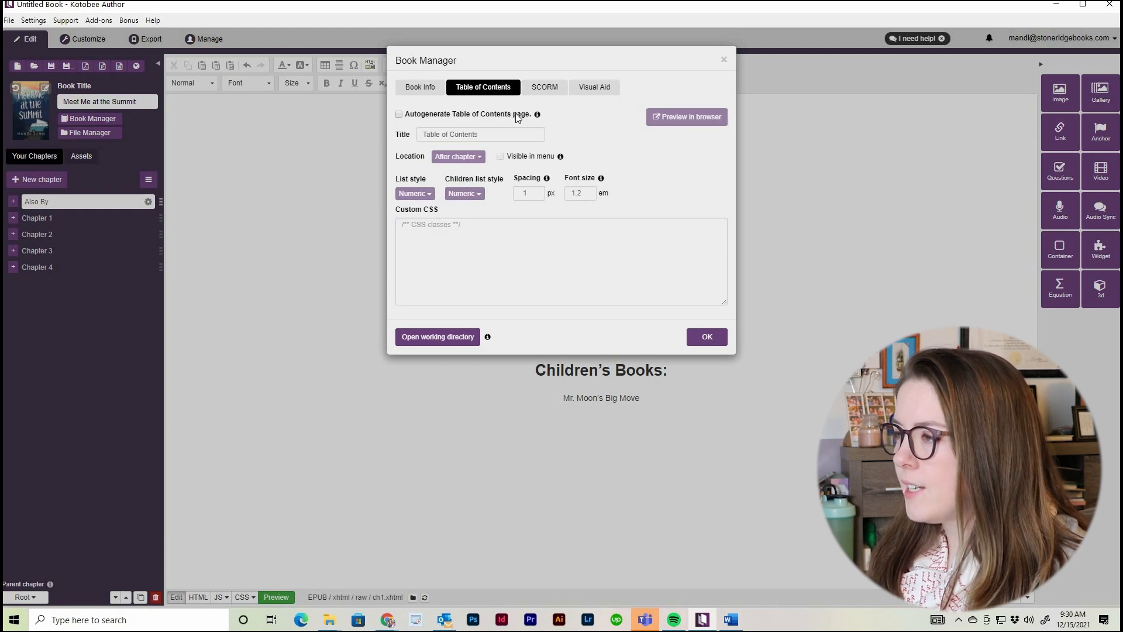
click(399, 115)
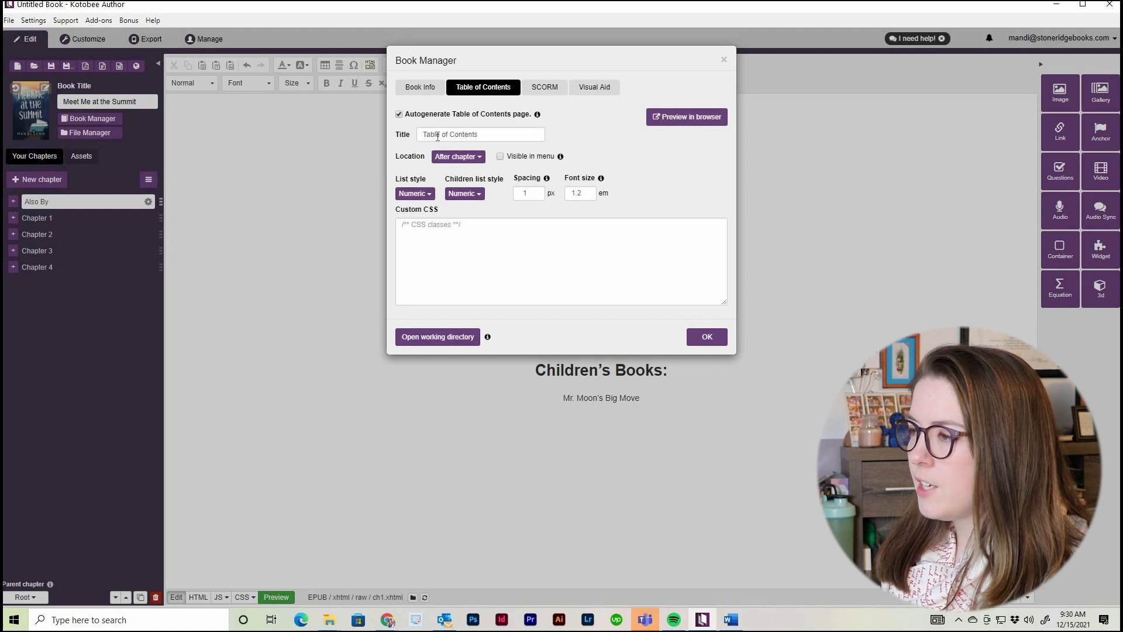
click(438, 136)
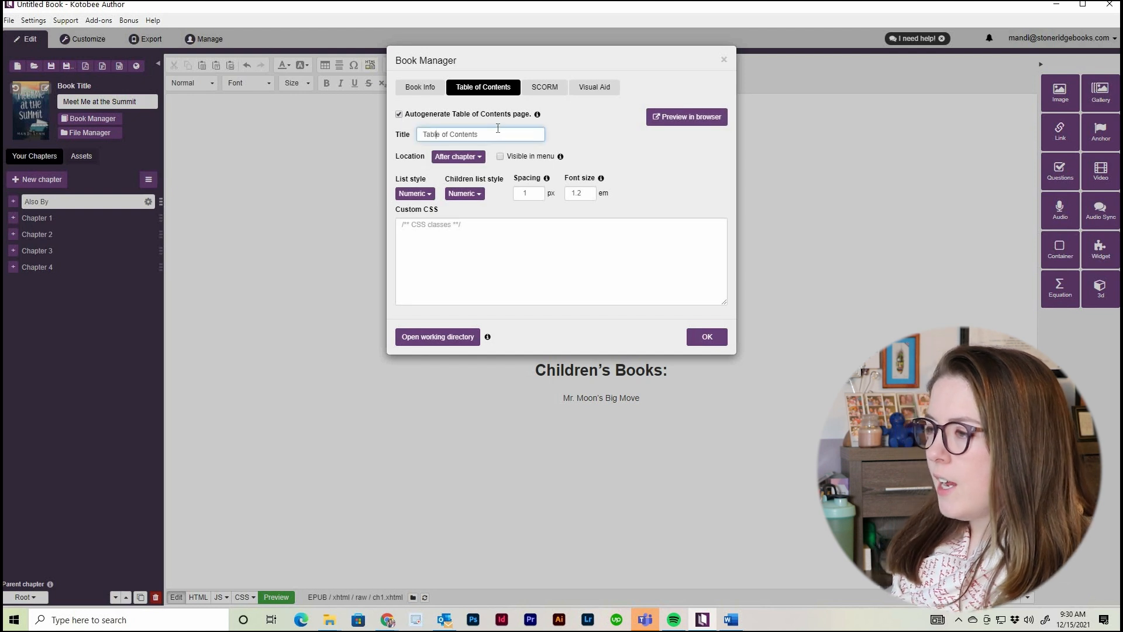
click(476, 156)
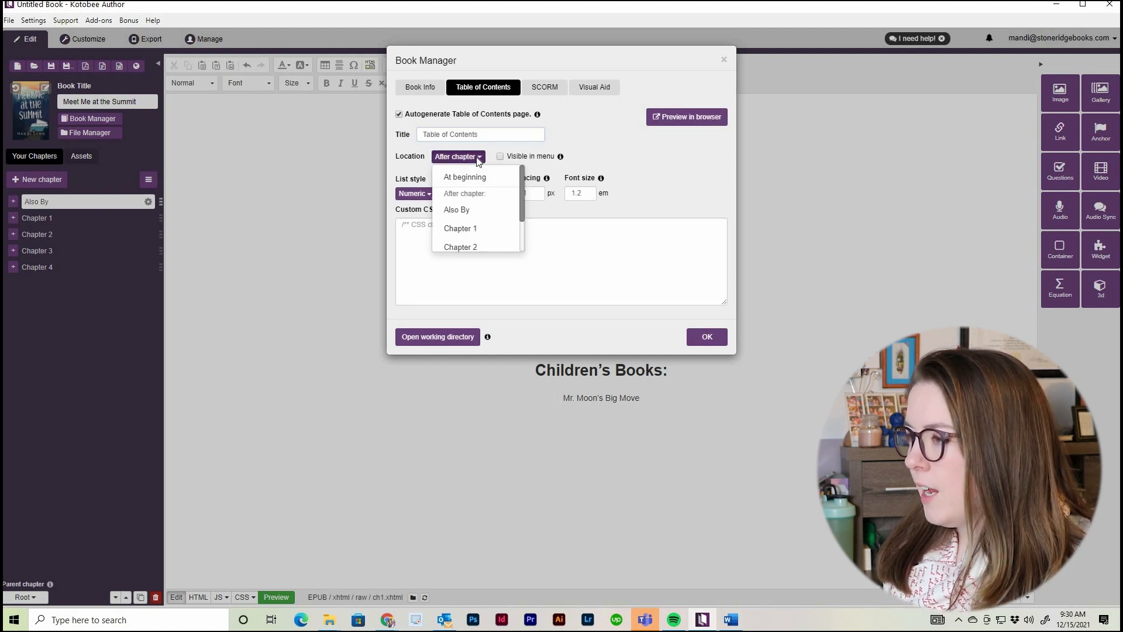
click(484, 214)
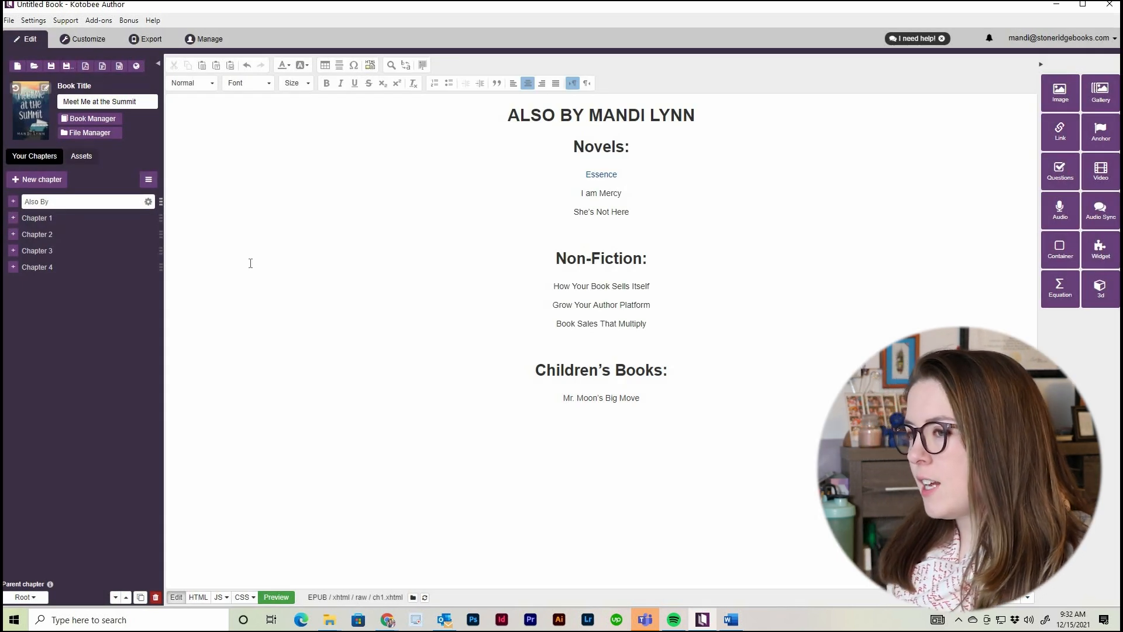
Step: Preview the ebook in the Customize view and examine its generated Table of Contents page
click(94, 36)
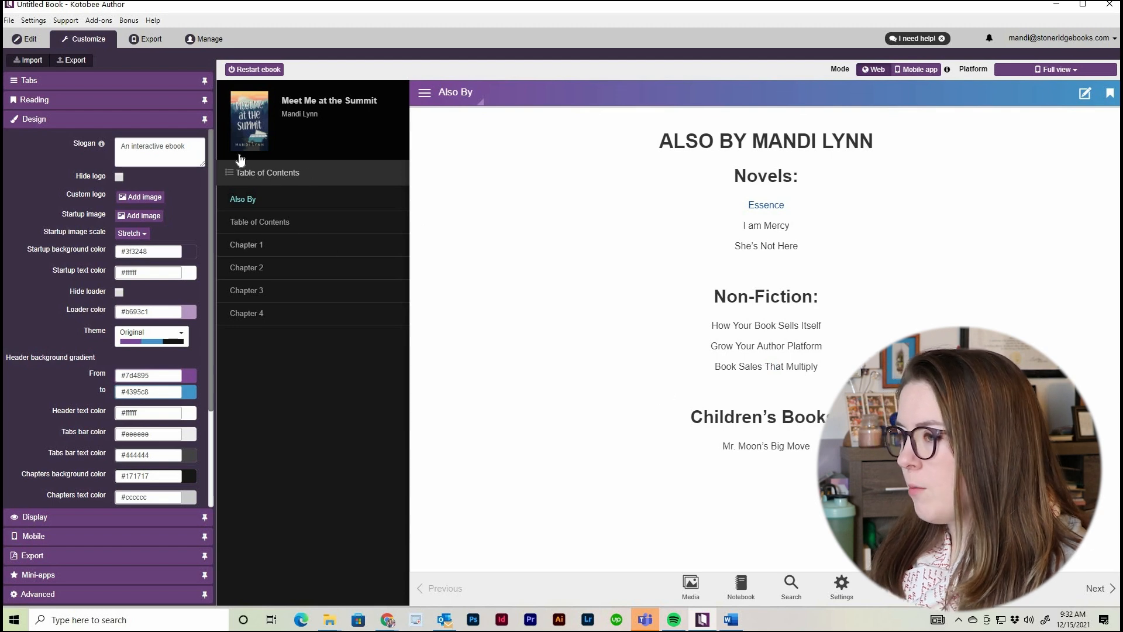
click(289, 227)
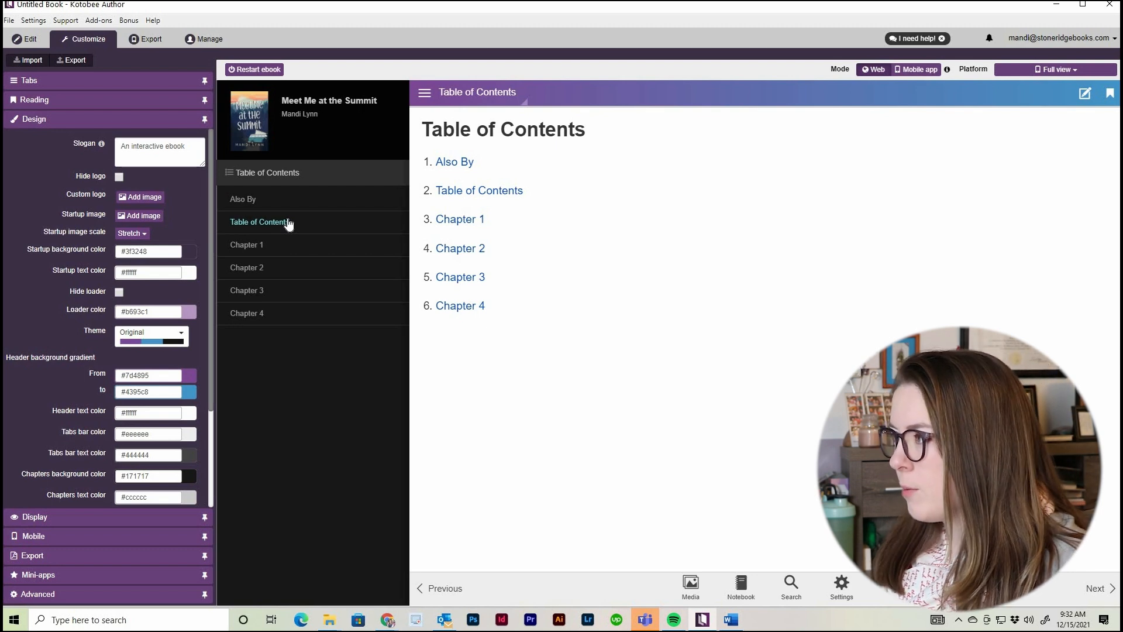
Step: Open Chapter 1 in the ebook preview and check how its heading and text are displayed
click(292, 258)
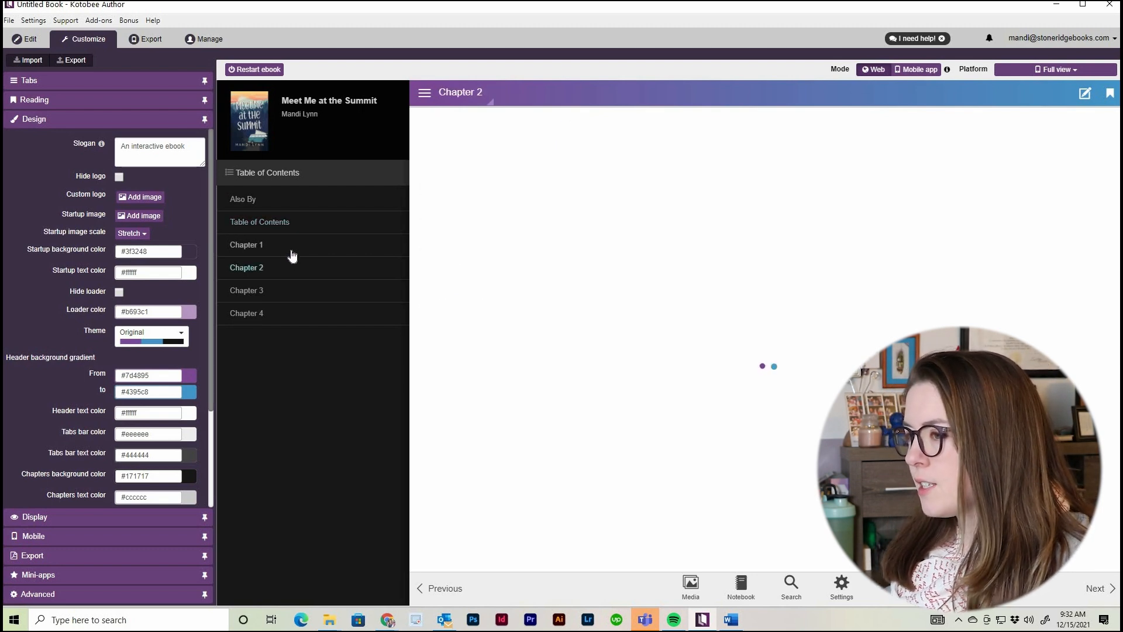
click(292, 253)
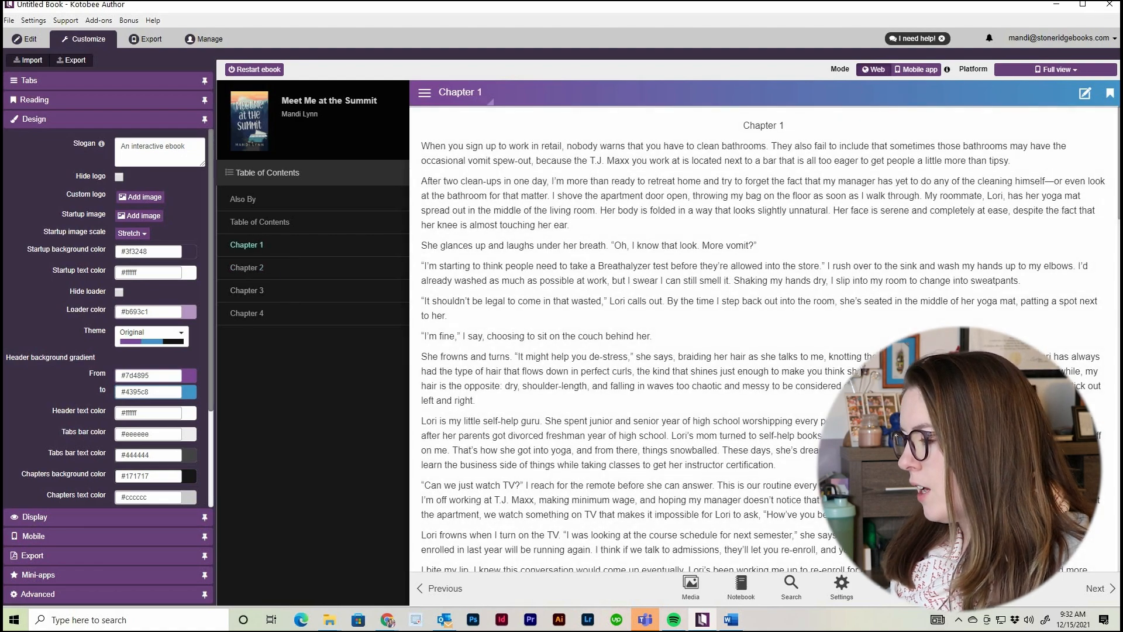
click(1102, 585)
click(1102, 585)
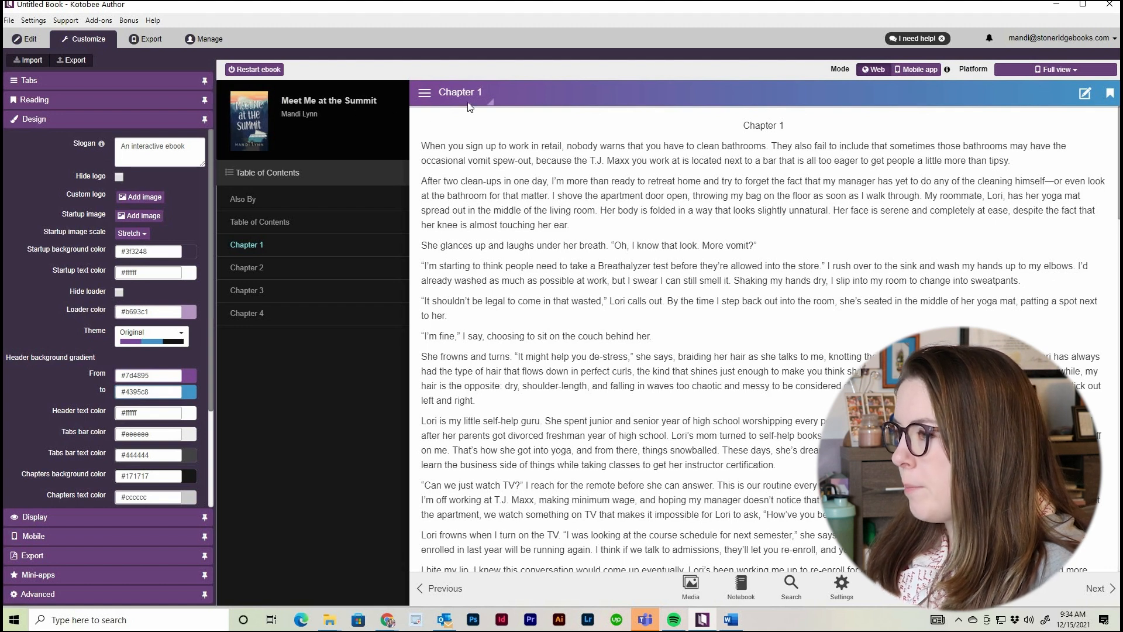
Step: Return to editing the book and format the "Chapter 1" title as Heading 1
click(26, 39)
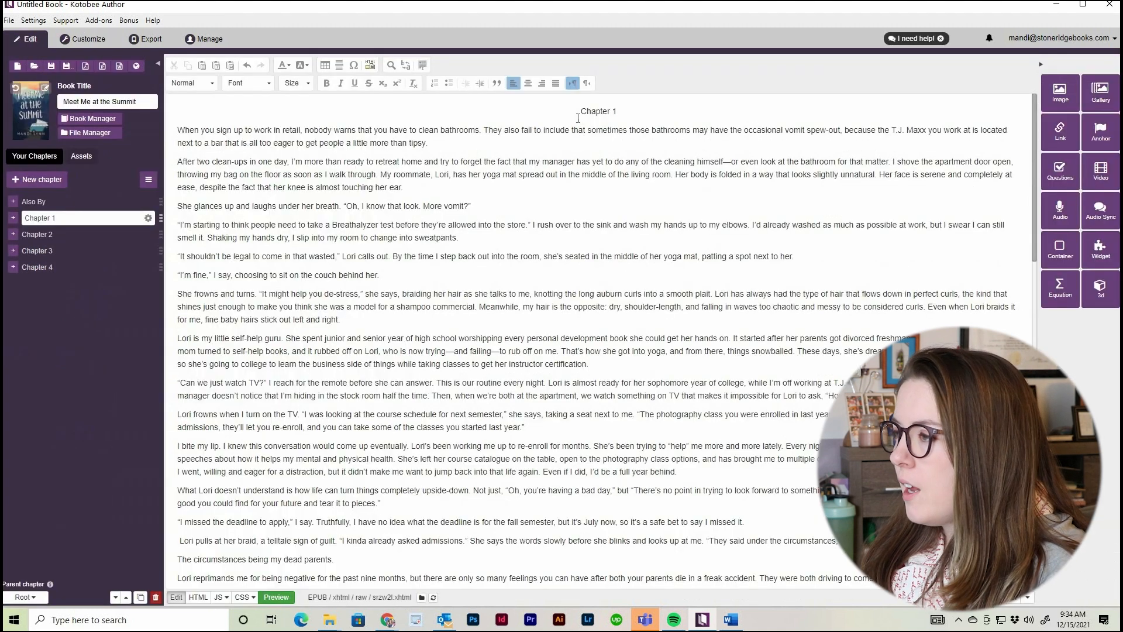
drag(579, 111, 618, 111)
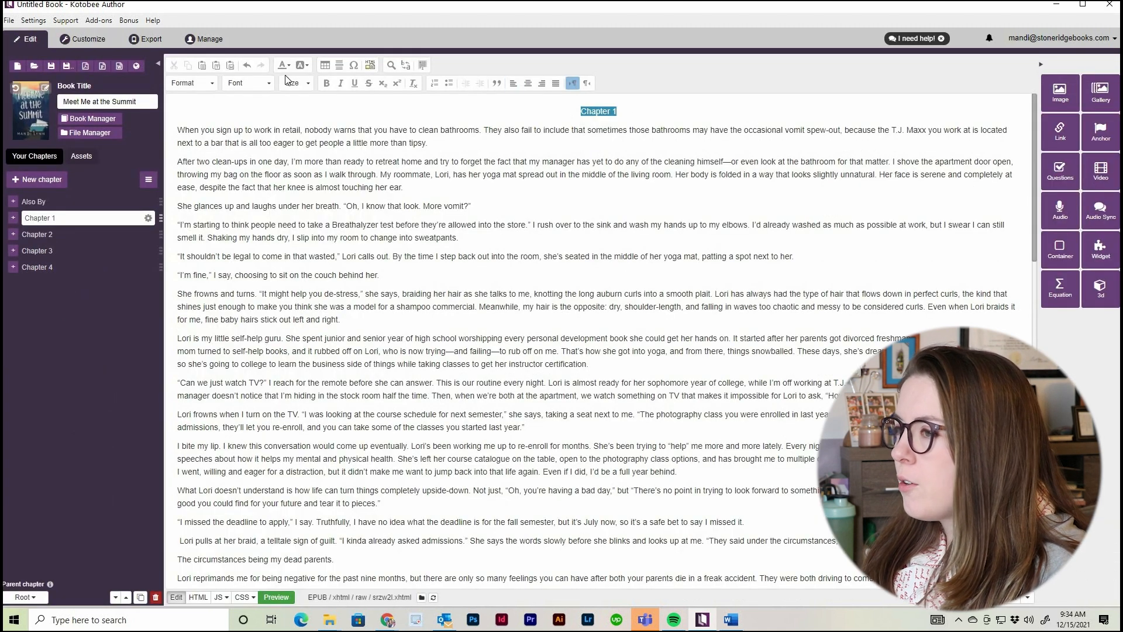
click(197, 84)
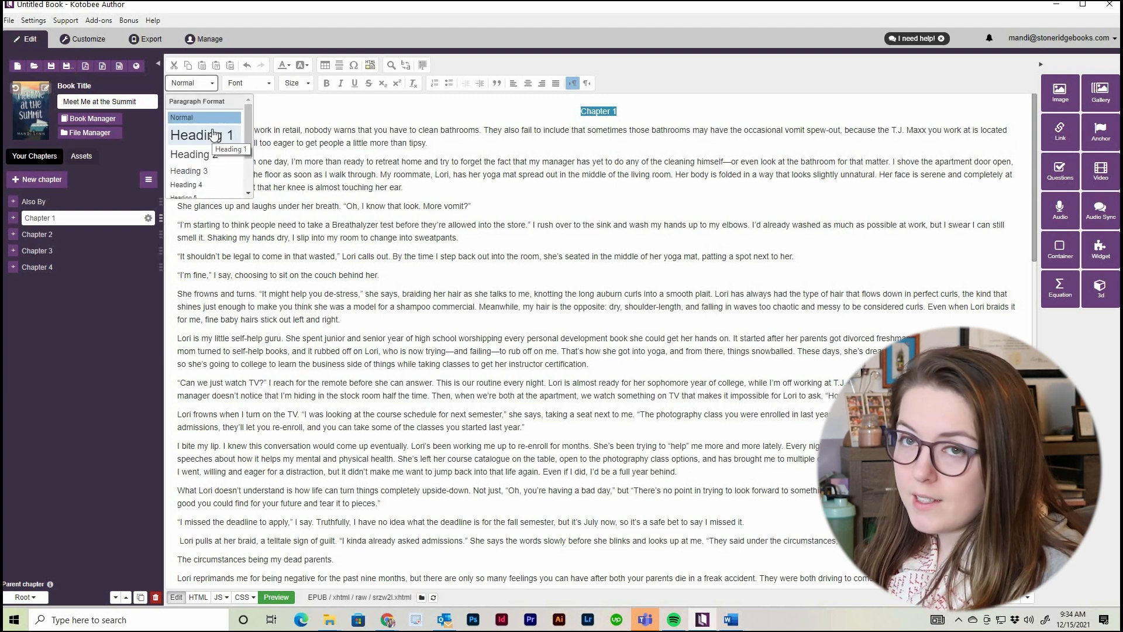
click(213, 135)
click(729, 129)
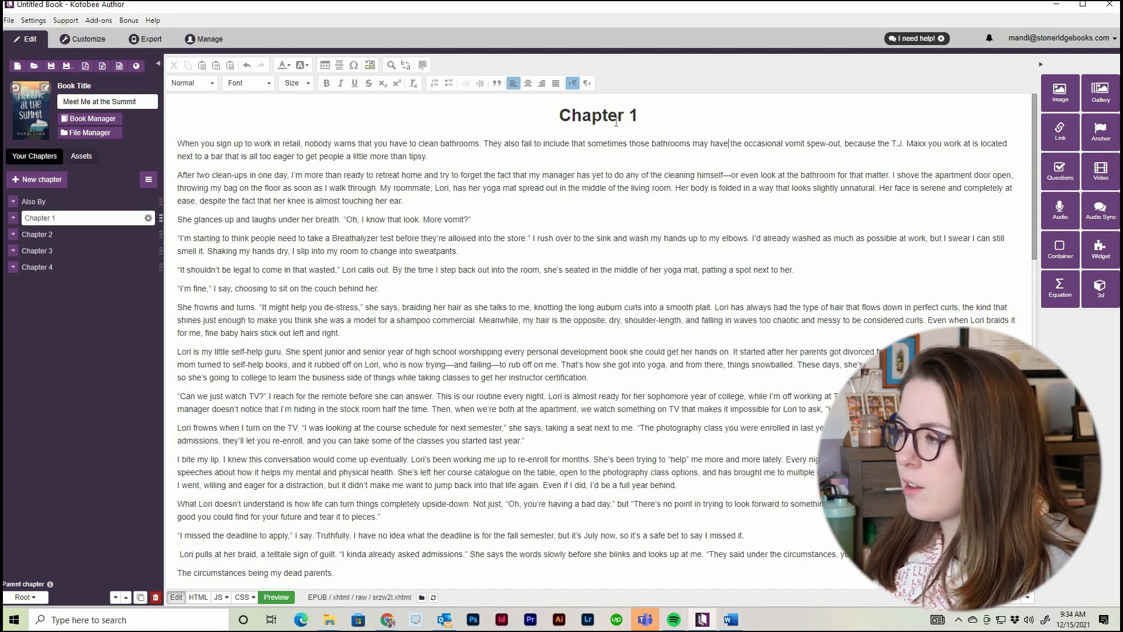
Step: Review the Chapter 1 text and examine the text and background color options for its heading
click(9, 21)
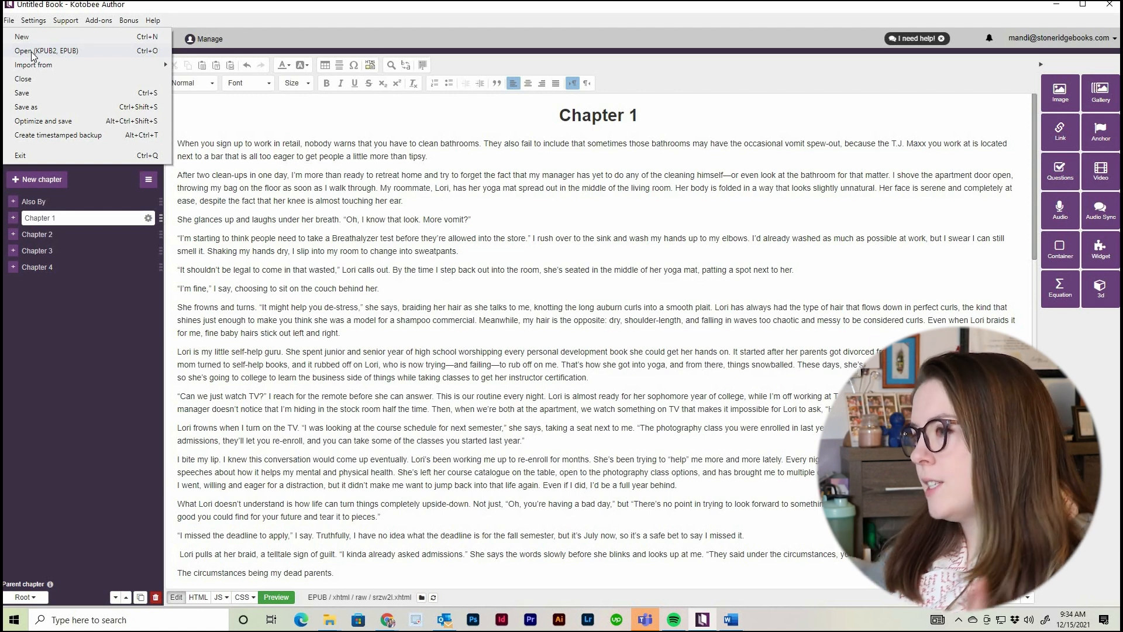
click(502, 178)
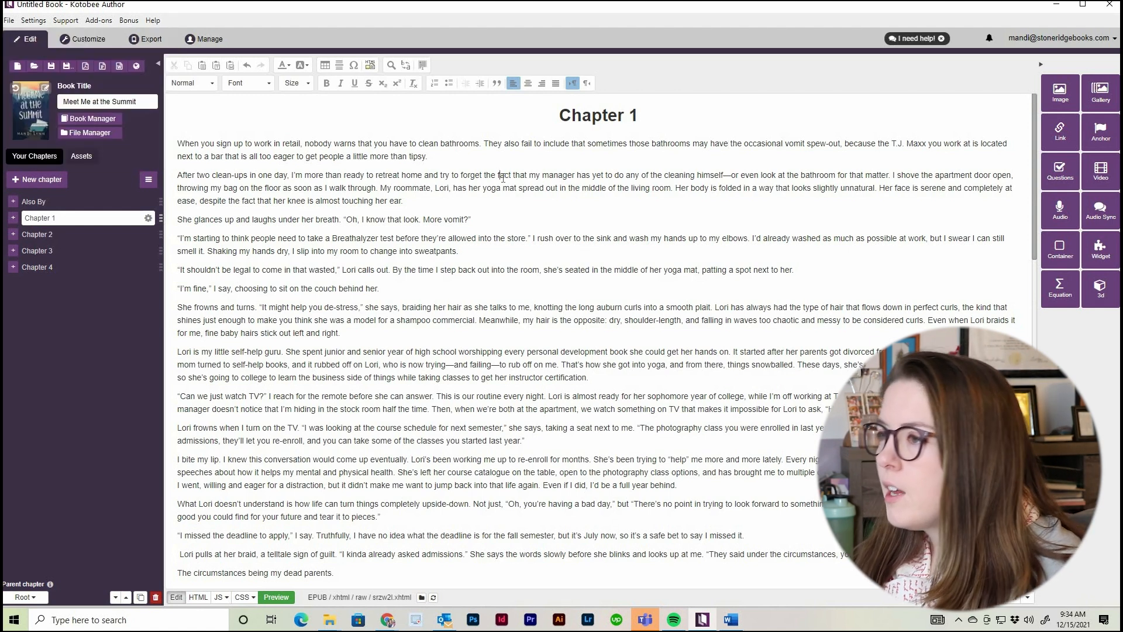
drag(640, 115, 558, 115)
click(379, 188)
scroll(379, 188, down, 8)
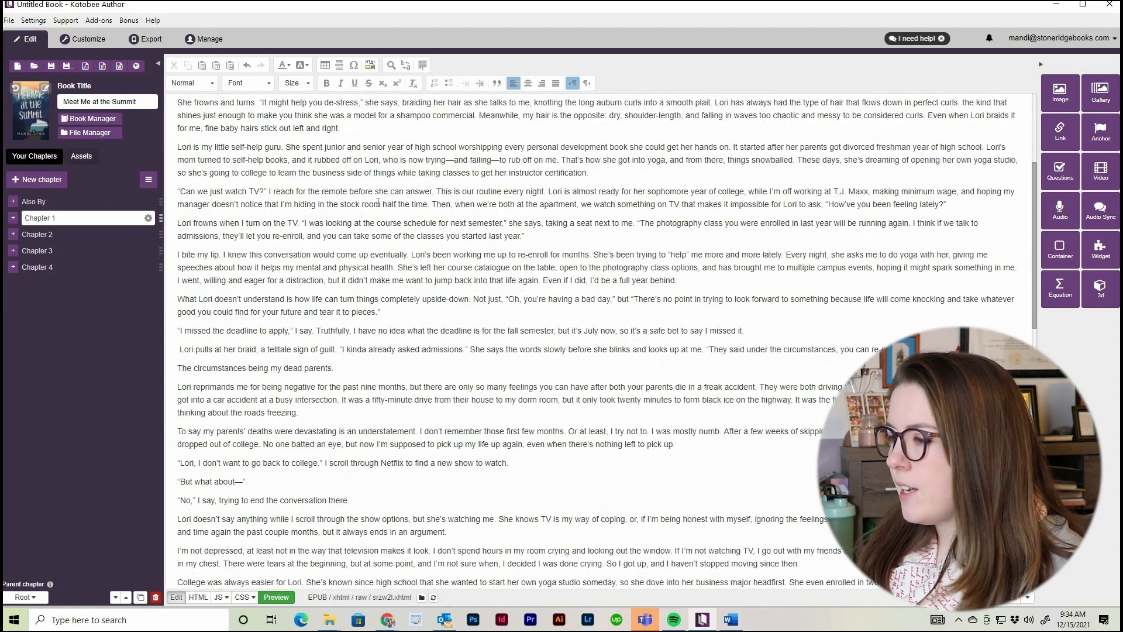
scroll(377, 202, up, 9)
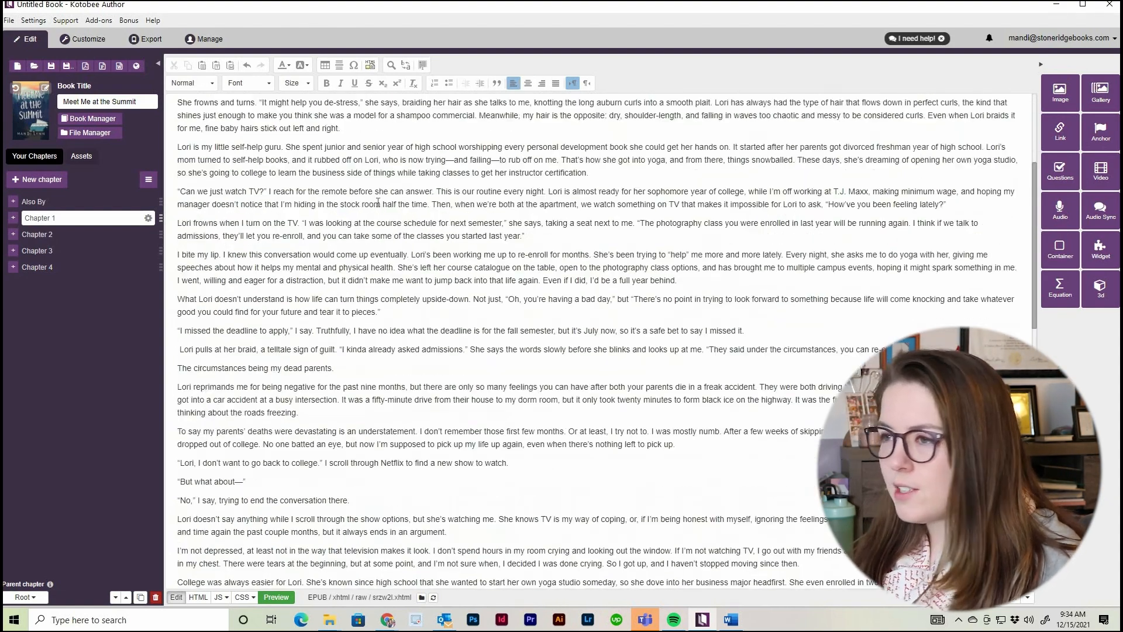
click(567, 126)
drag(561, 115, 679, 123)
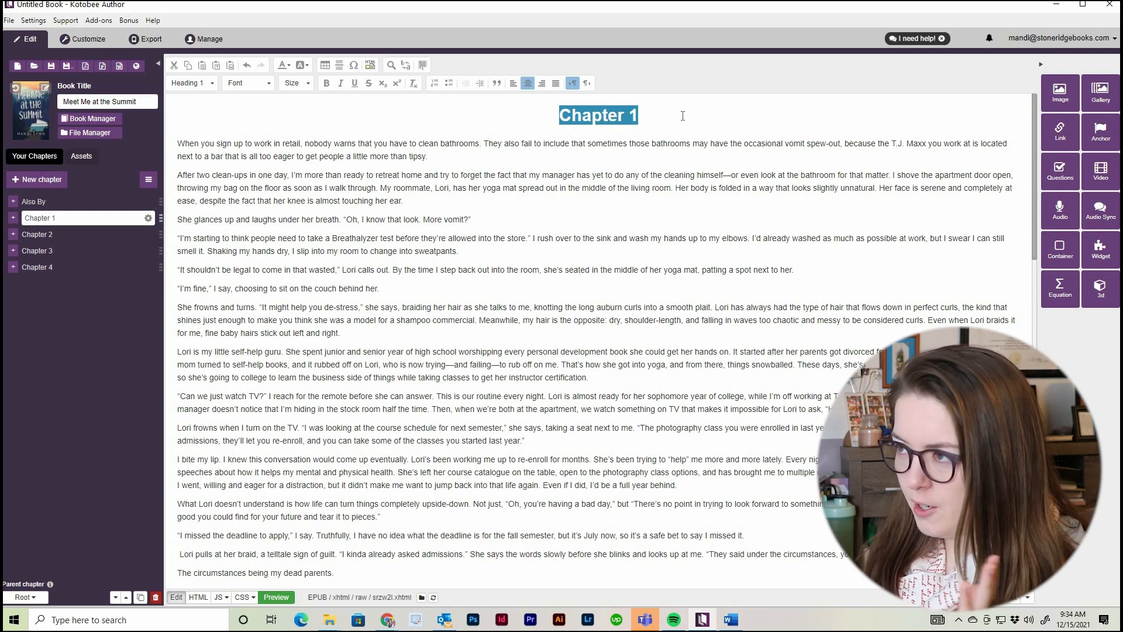
click(289, 66)
click(303, 65)
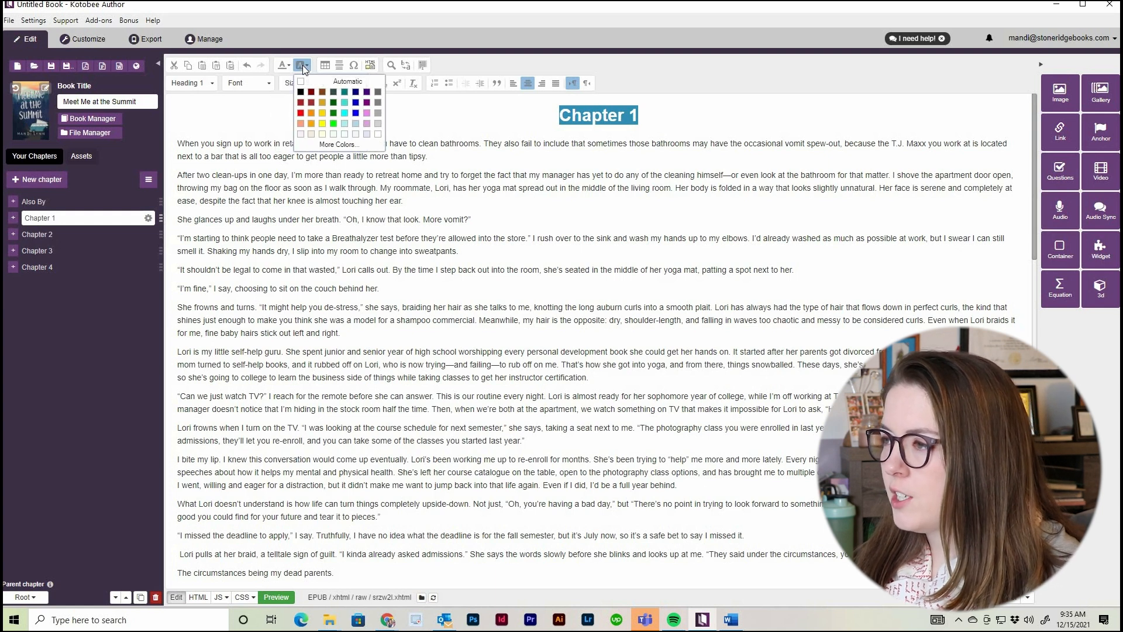
click(432, 120)
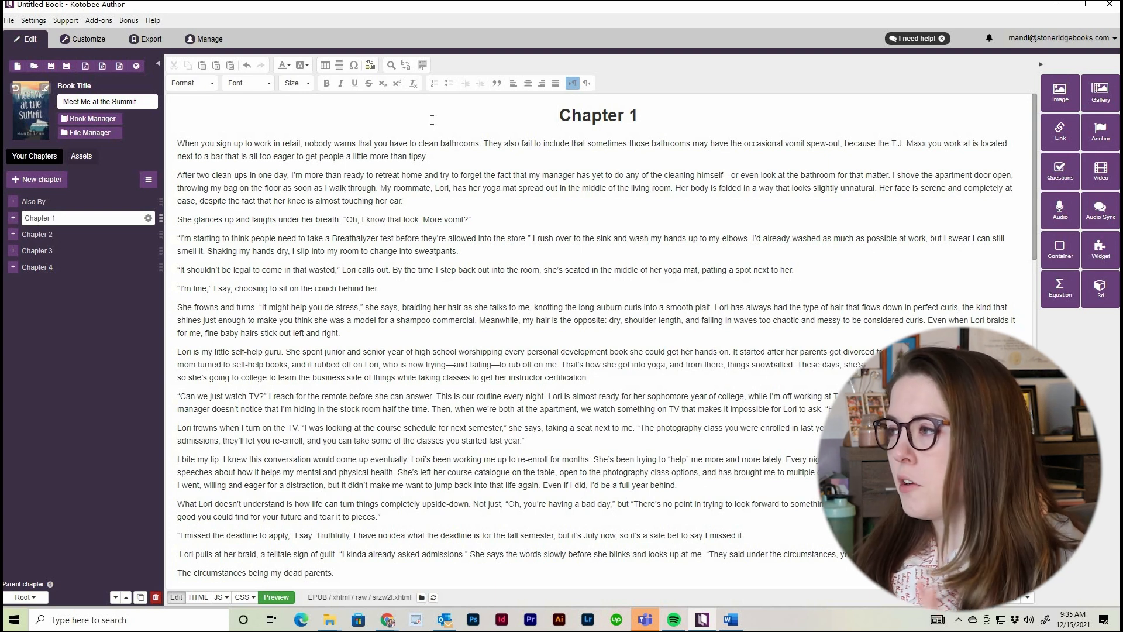
Step: Insert the camper van image on a new centered line below the Chapter 1 heading
click(676, 112)
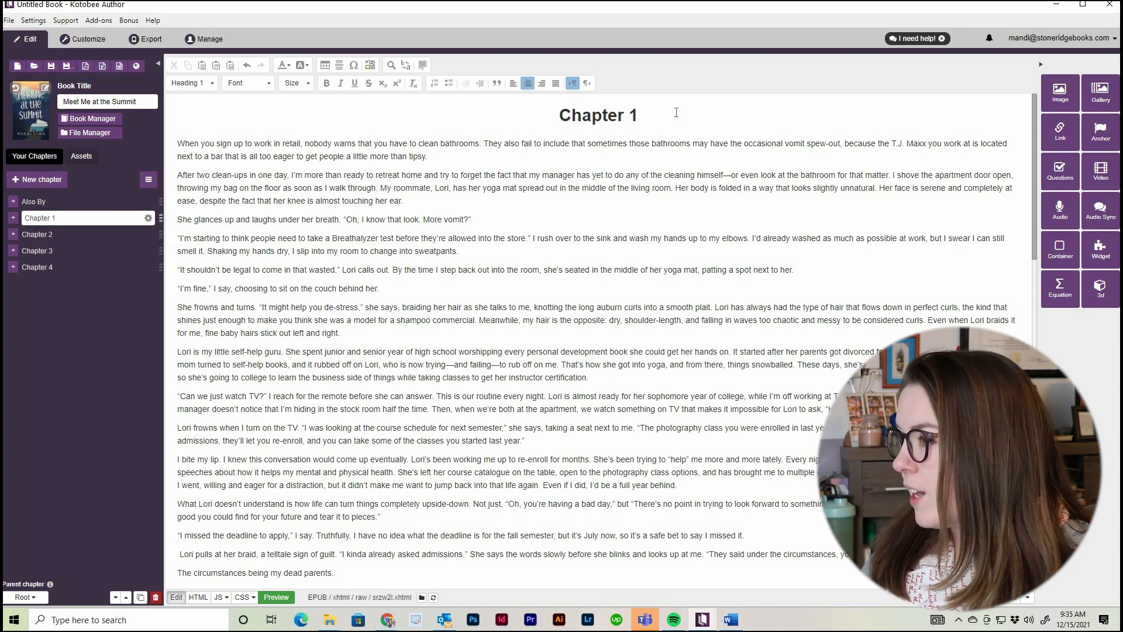
key(Return)
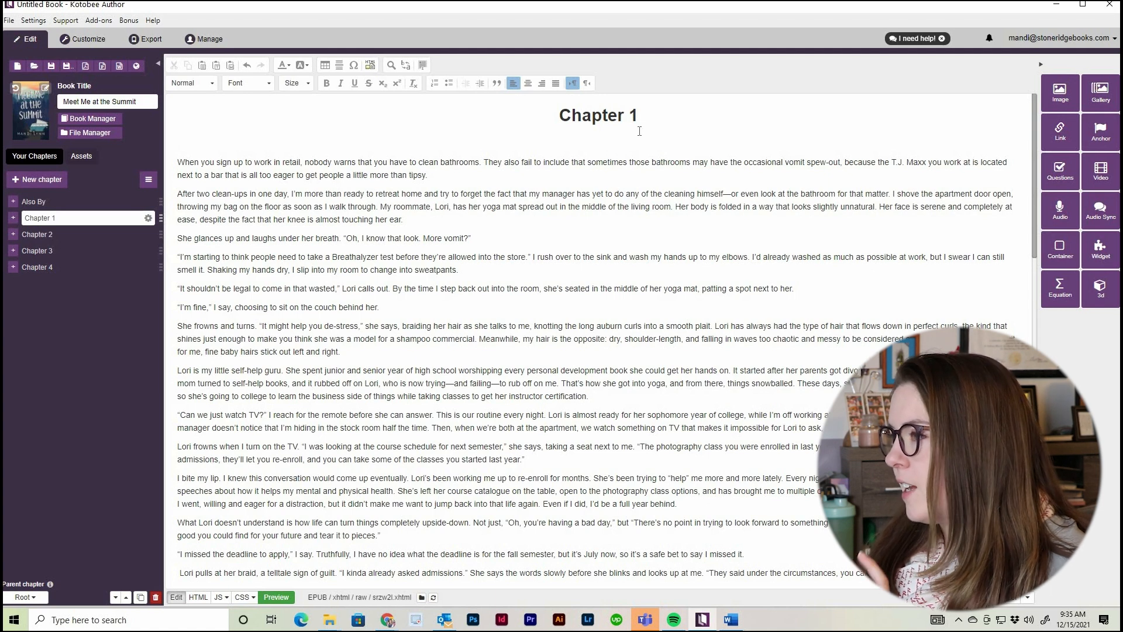
click(1063, 92)
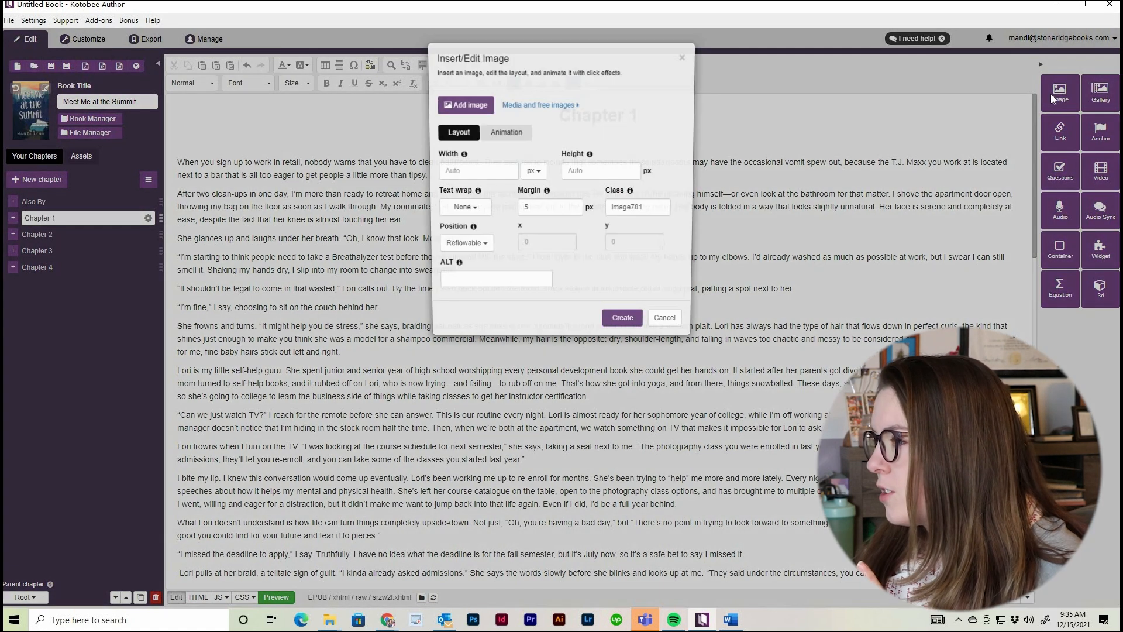
click(472, 104)
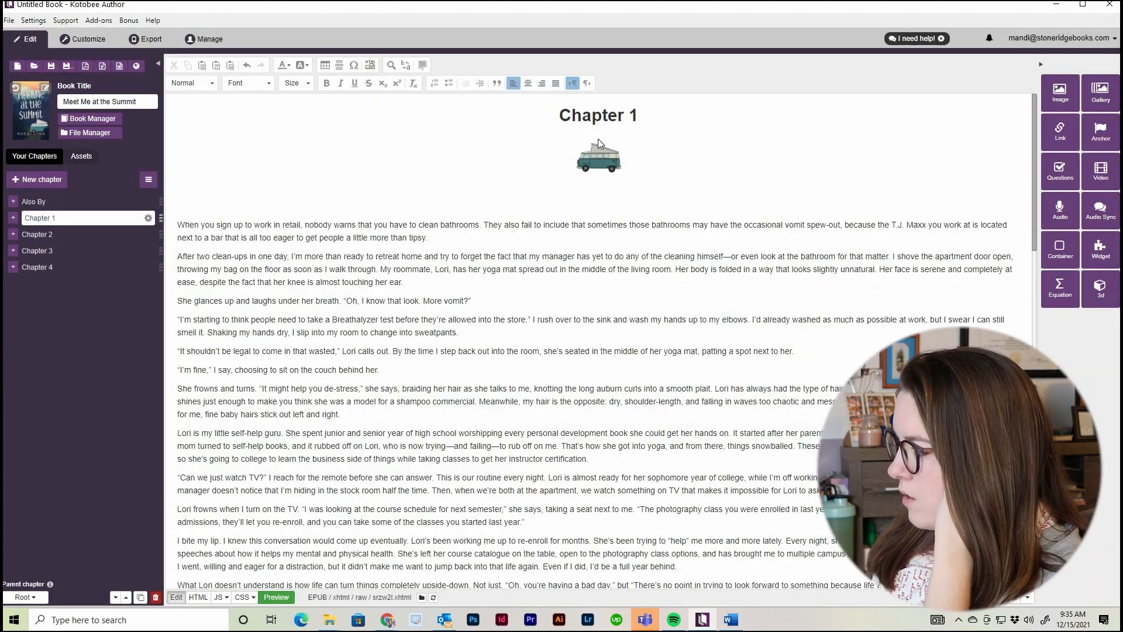
Step: Set the height of the camper van image below the Chapter 1 heading to 120 px
click(595, 159)
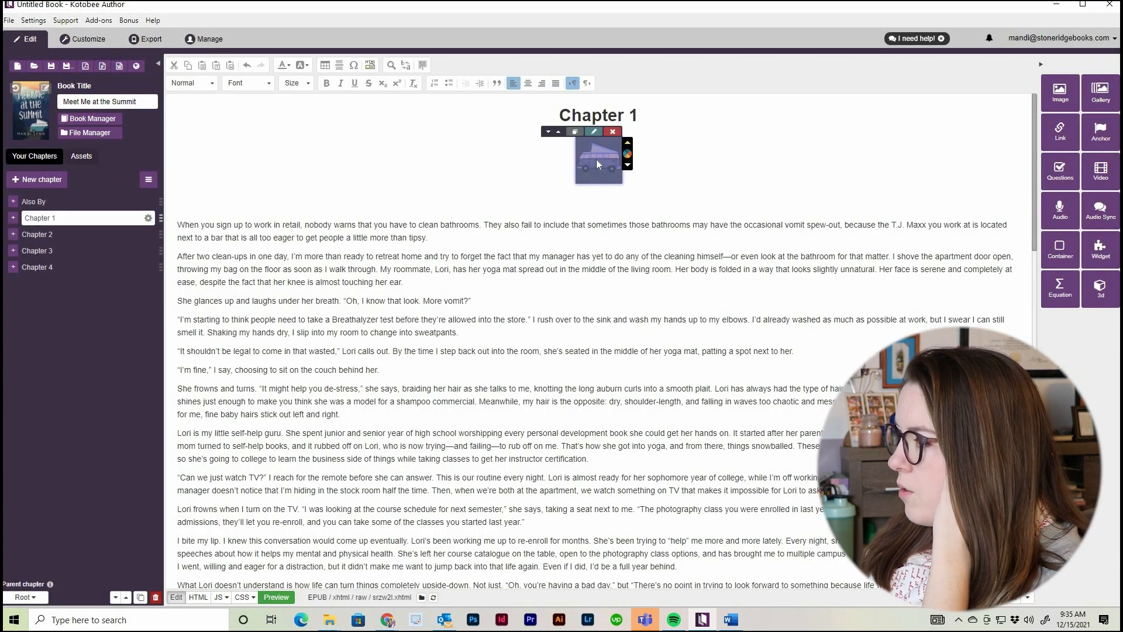
click(719, 171)
double_click(597, 166)
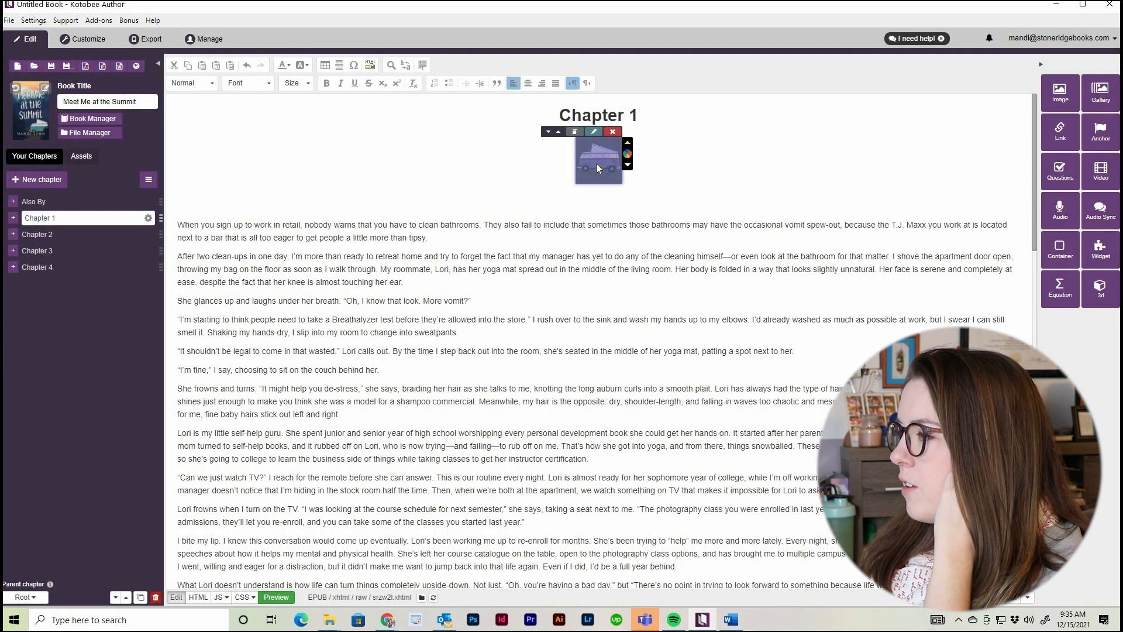
key(Tab)
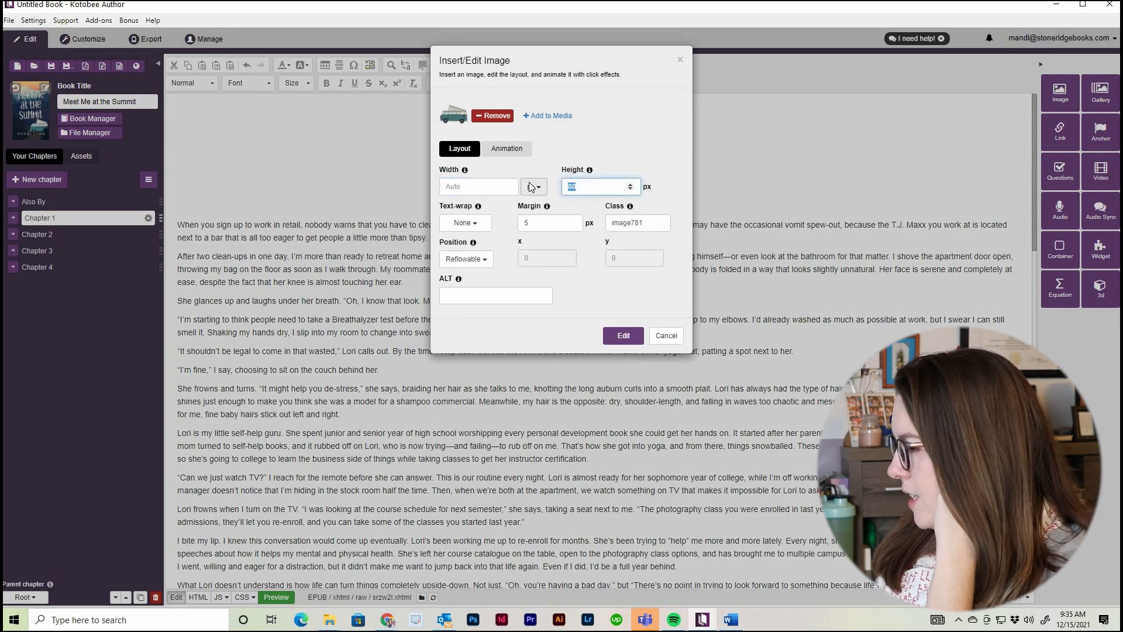
text(120)
key(Return)
Step: Remove the extra blank lines between the van image and the first paragraph, keeping its opening word "When" intact
click(756, 202)
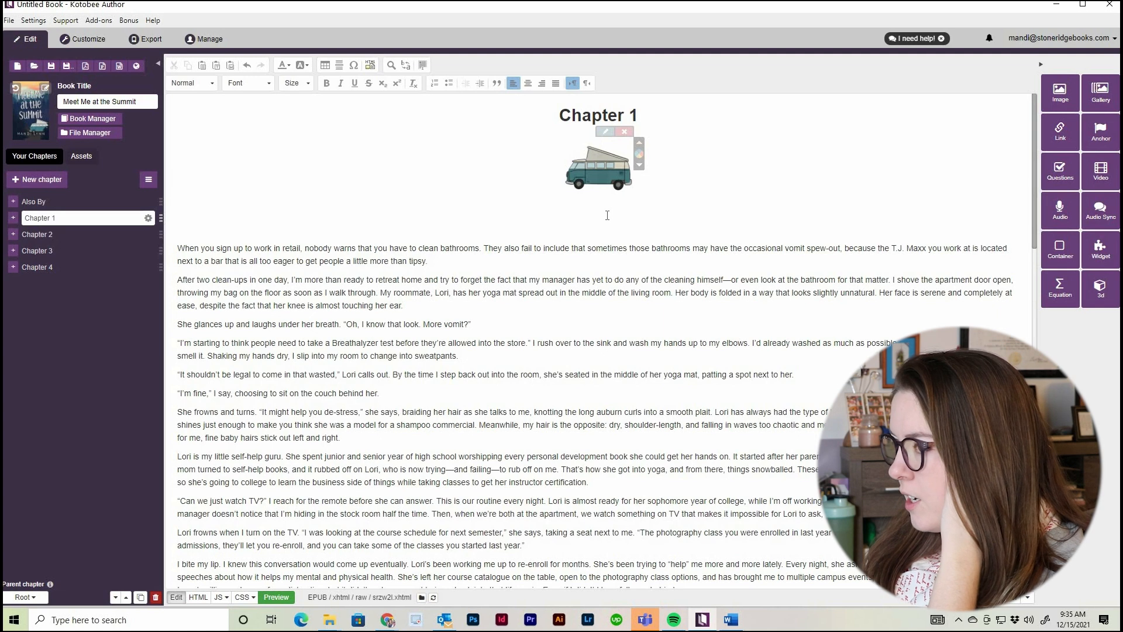
key(Delete)
key(Delete)
text(W)
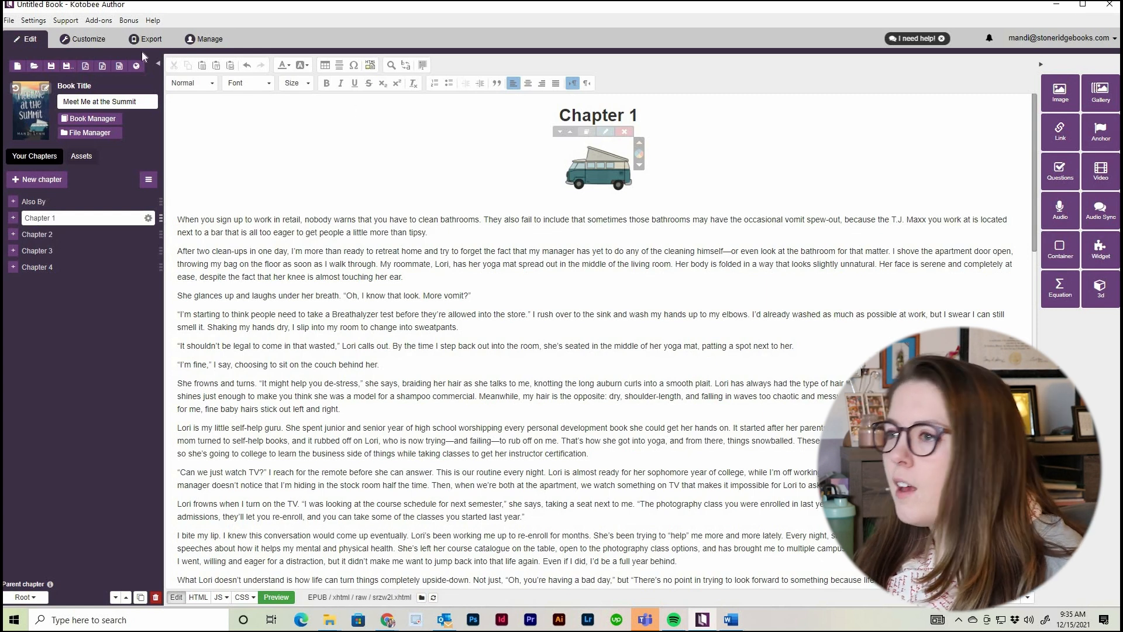
Step: Look through the ebook's Tabs, Reading, Design and Display customization settings
click(96, 42)
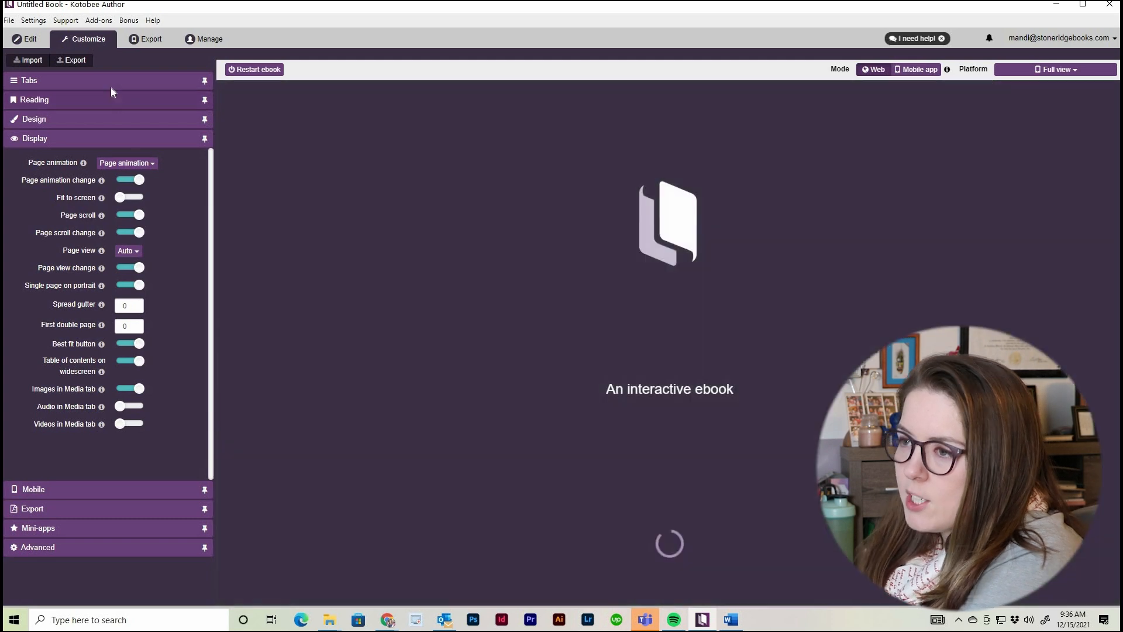
click(107, 82)
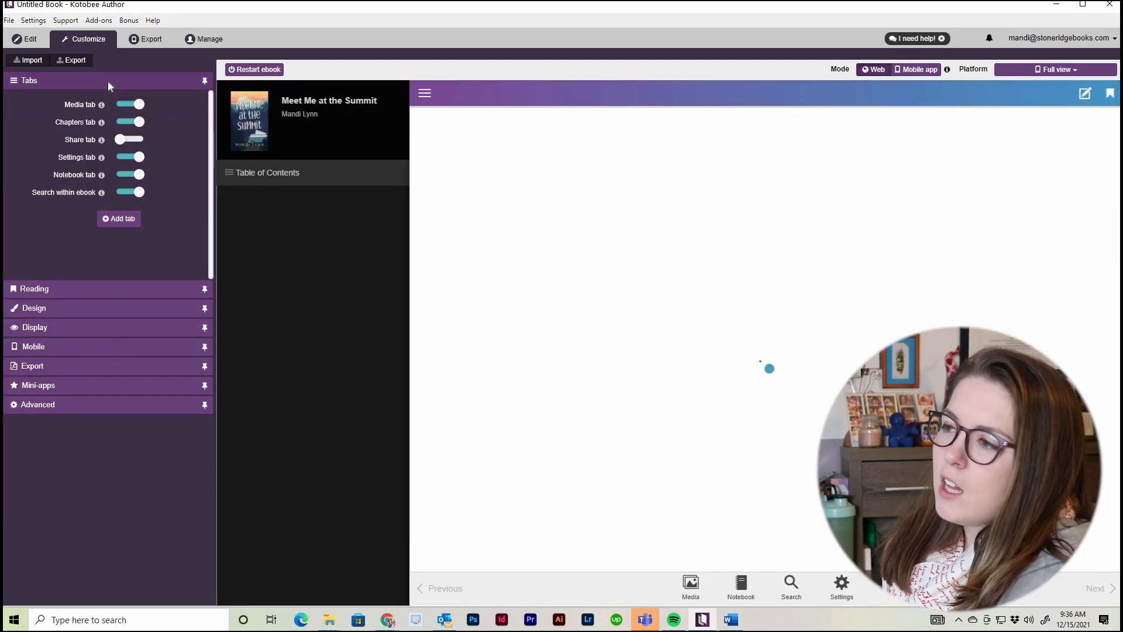
click(68, 83)
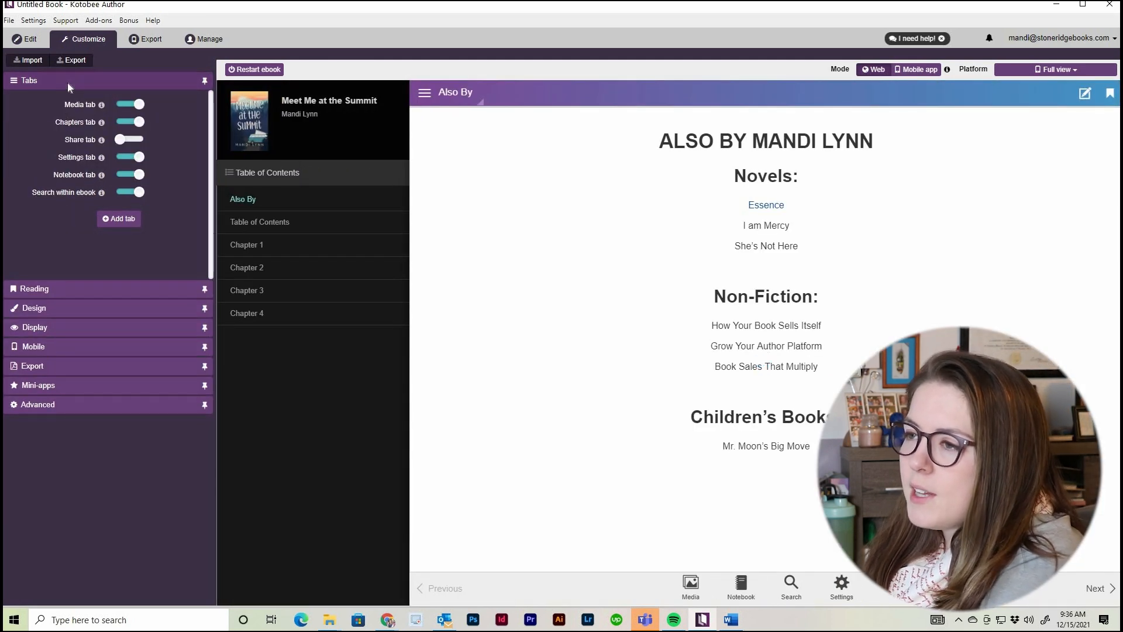
click(69, 101)
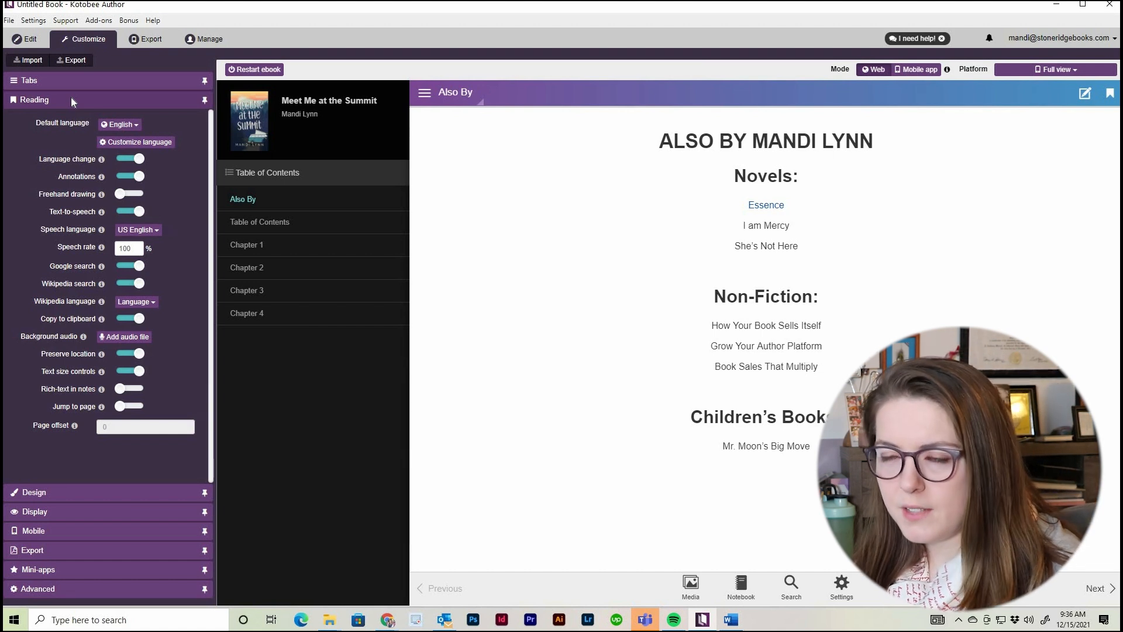
click(72, 97)
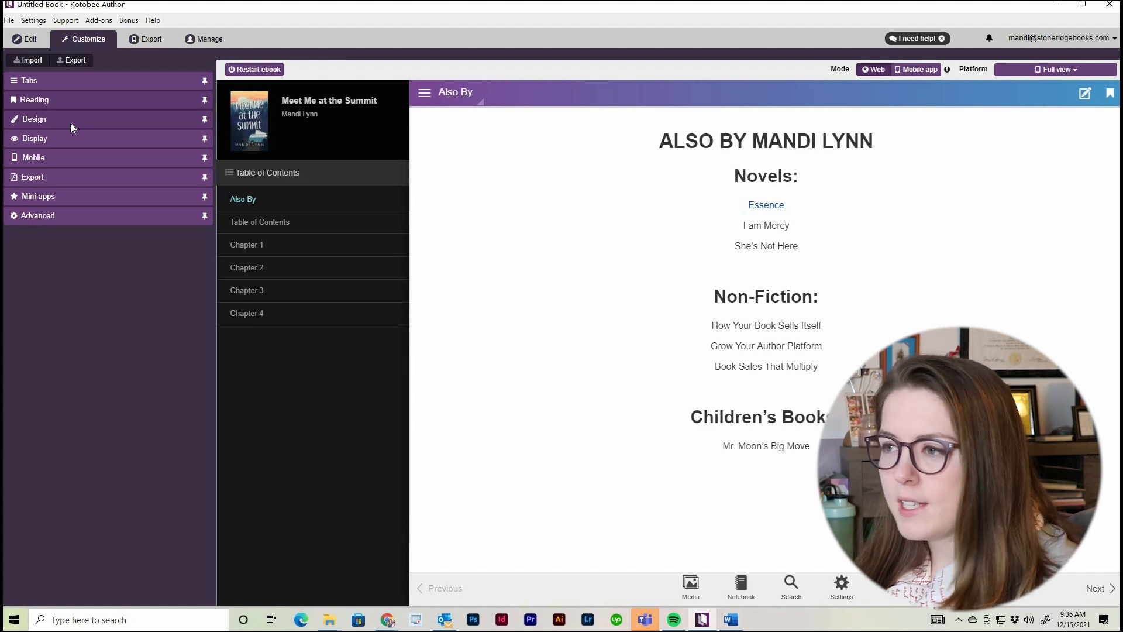
click(71, 124)
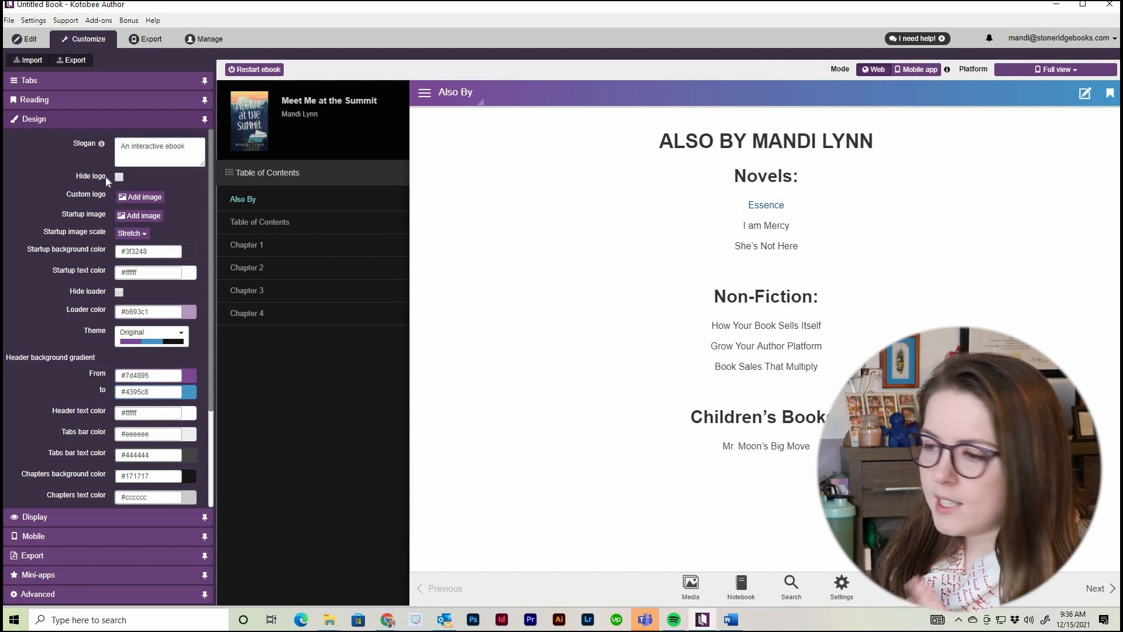
click(81, 120)
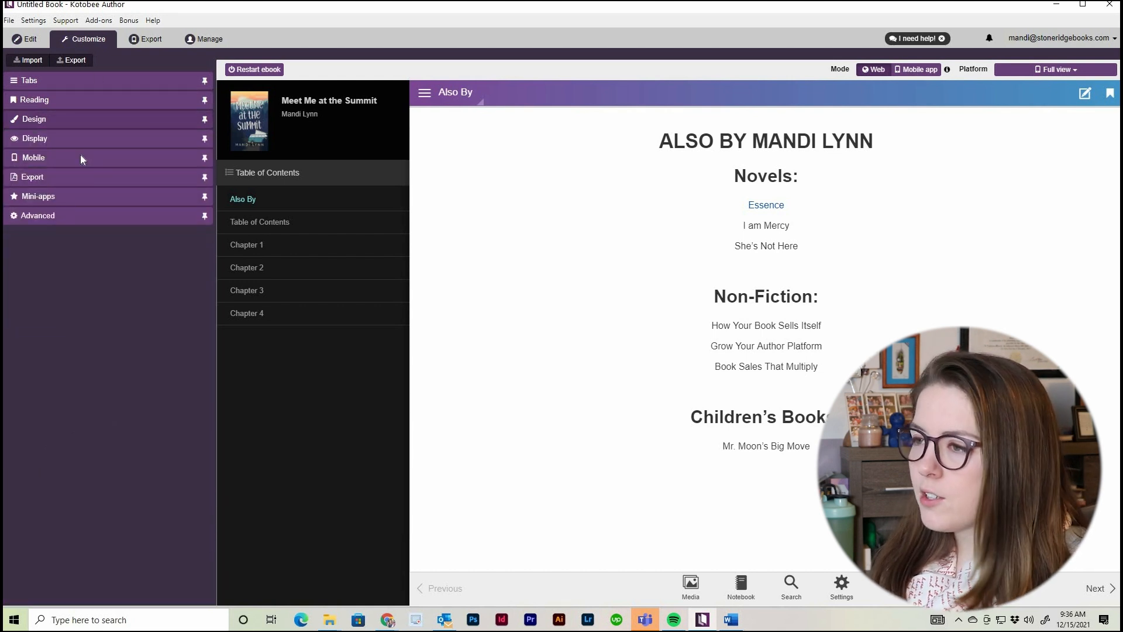
click(86, 138)
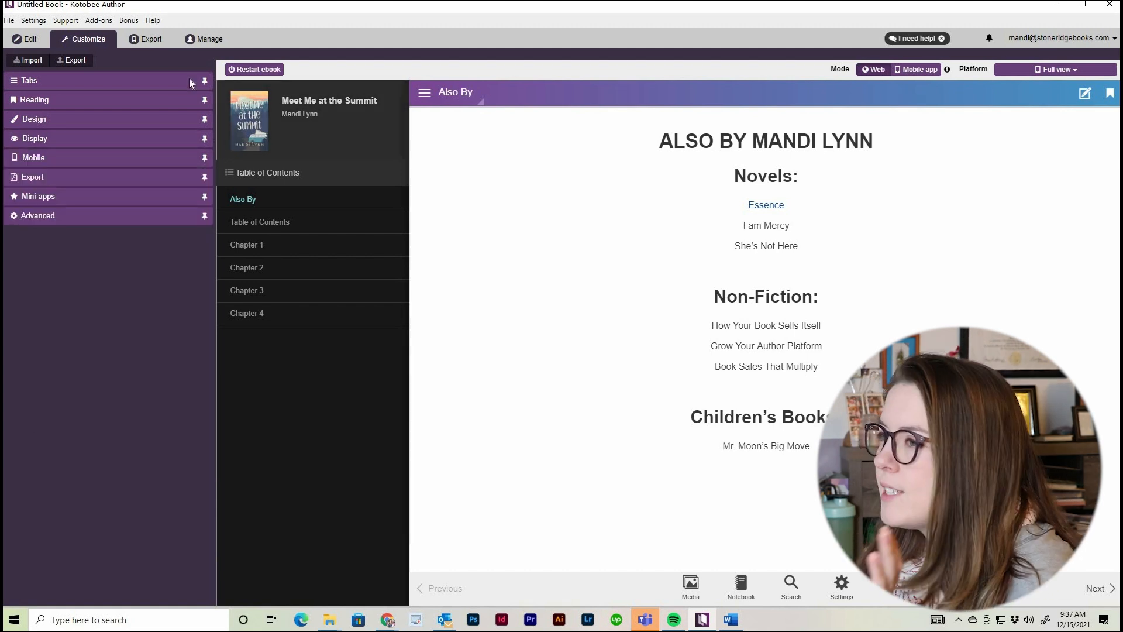
Step: Export the ebook as a standard, unencrypted EPUB file
click(152, 42)
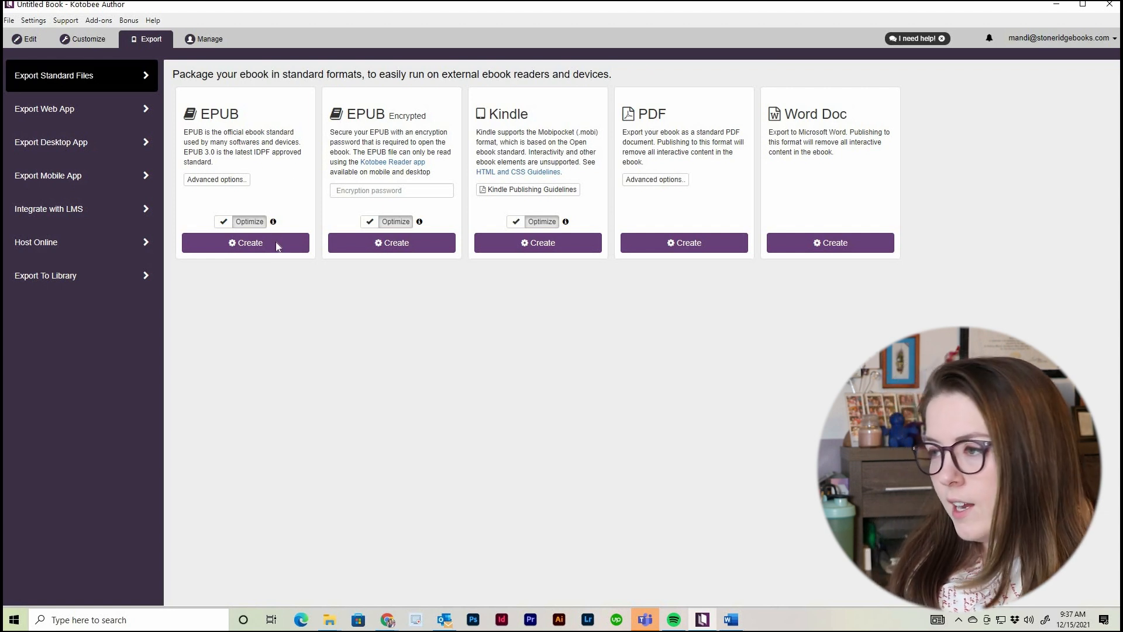
click(37, 43)
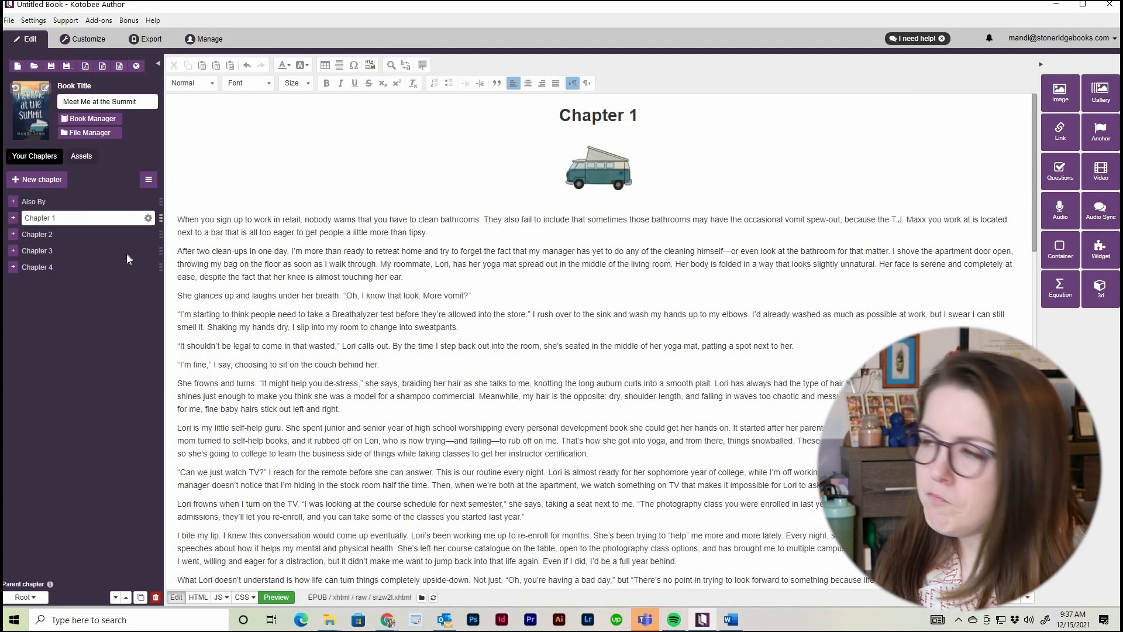
click(153, 38)
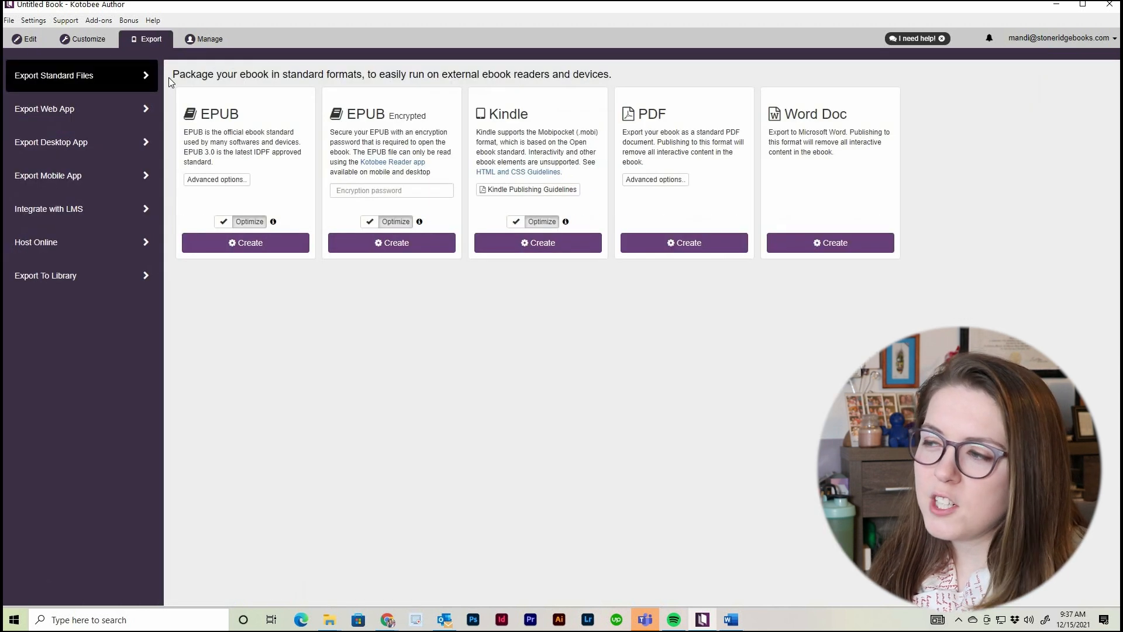
click(282, 242)
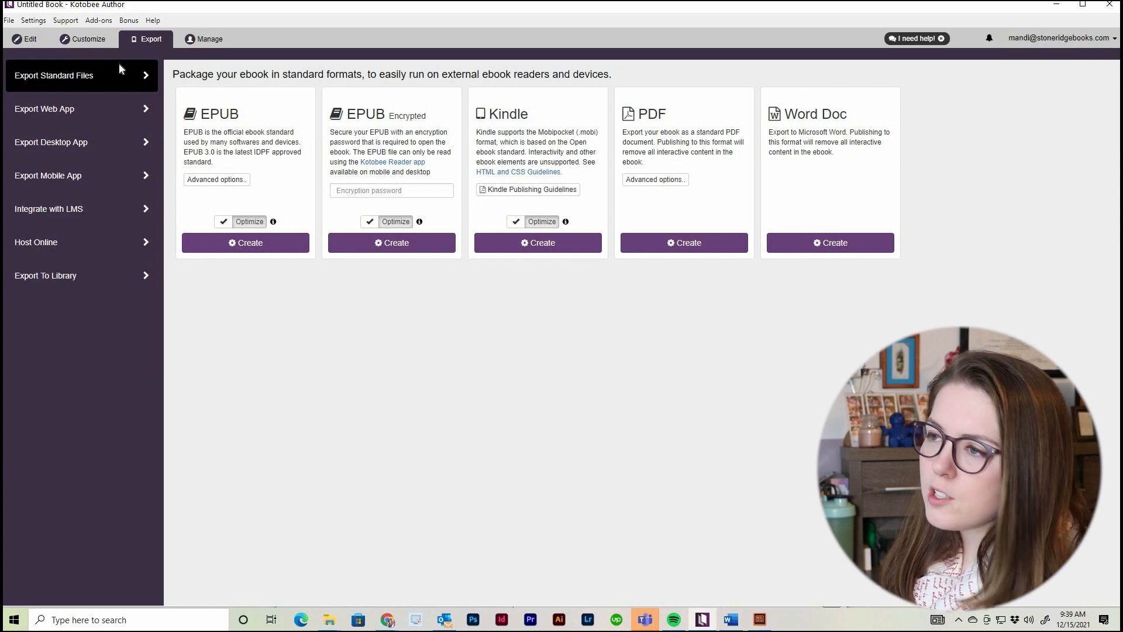
Step: Return to the chapter editor and skim through the text of Chapter 1
click(22, 42)
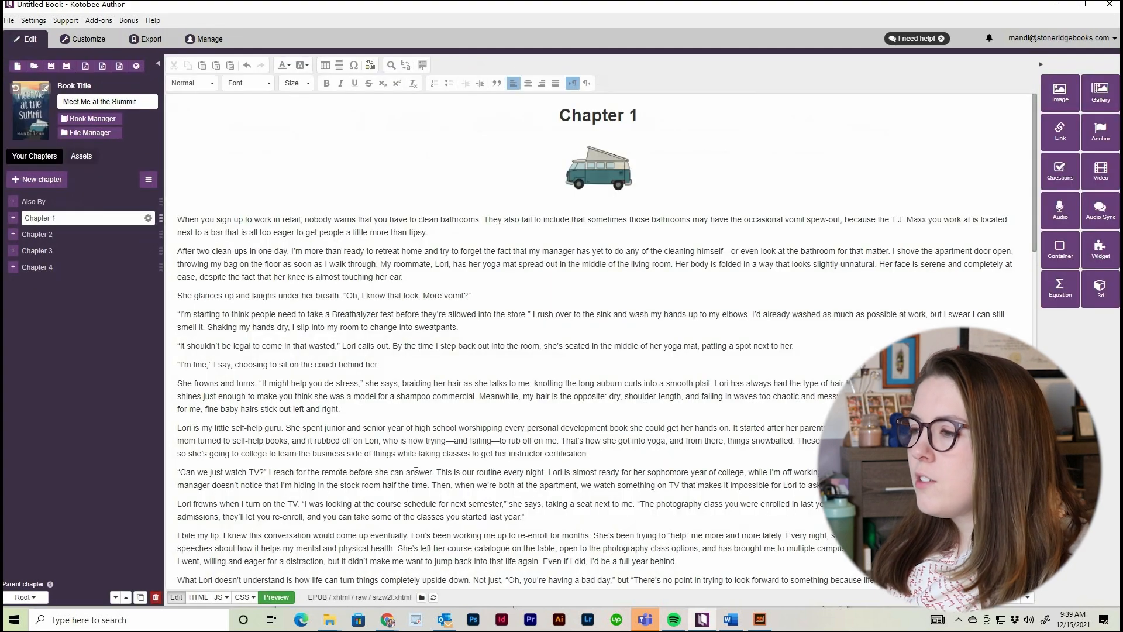
scroll(416, 357, down, 10)
scroll(415, 357, up, 8)
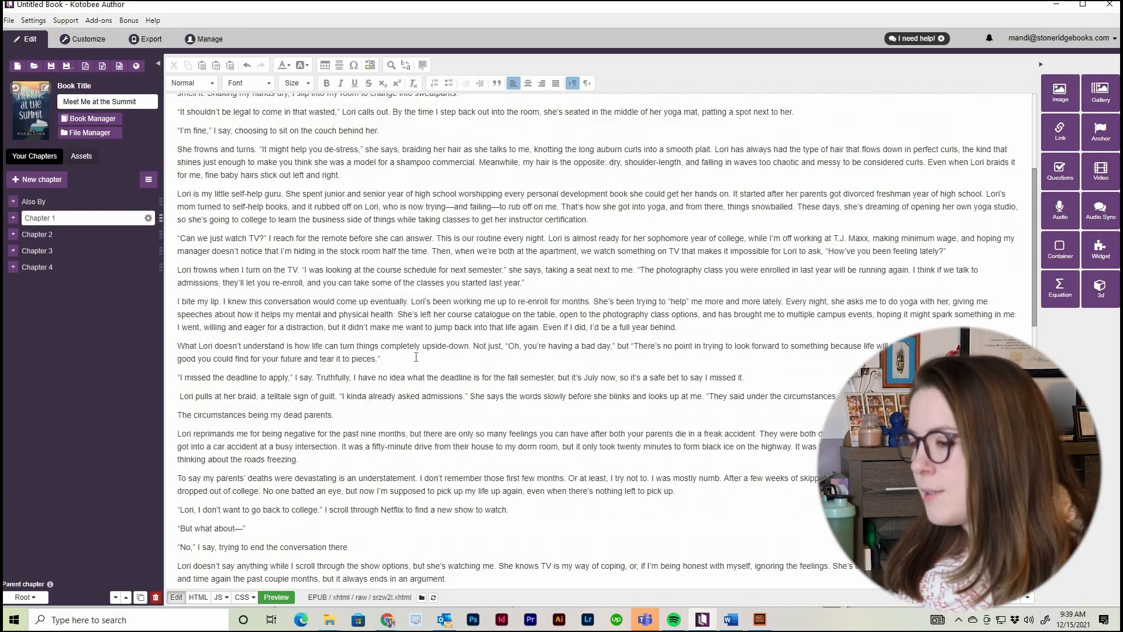
scroll(416, 356, up, 2)
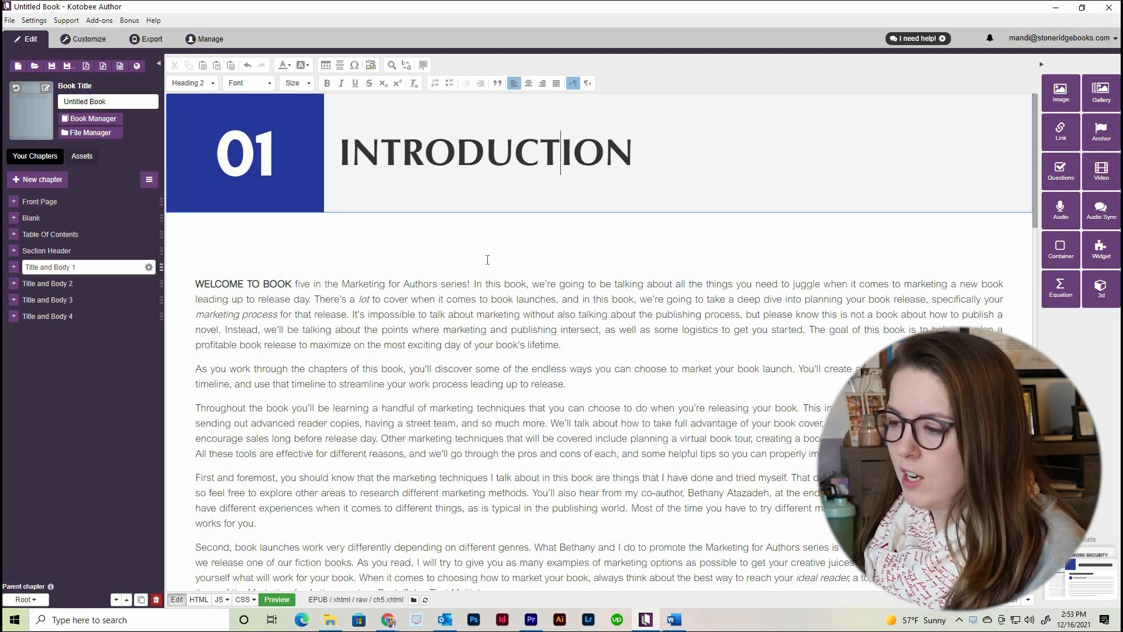
Step: Look over the Introduction heading and opening paragraphs of the Title and Body 1 template chapter
scroll(487, 259, down, 5)
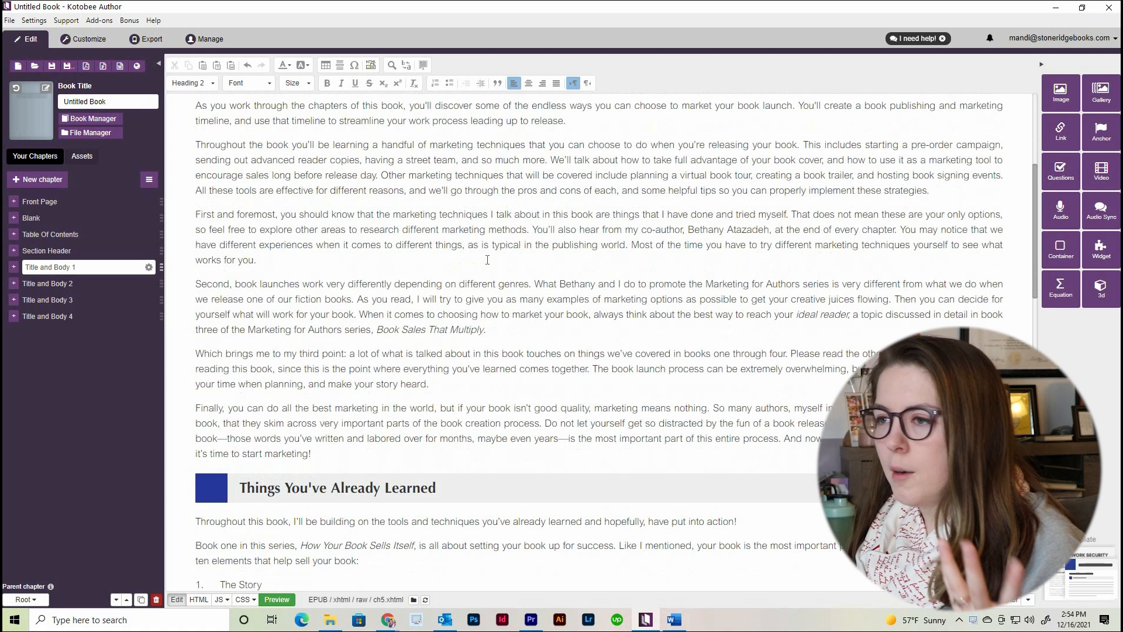
scroll(488, 260, up, 5)
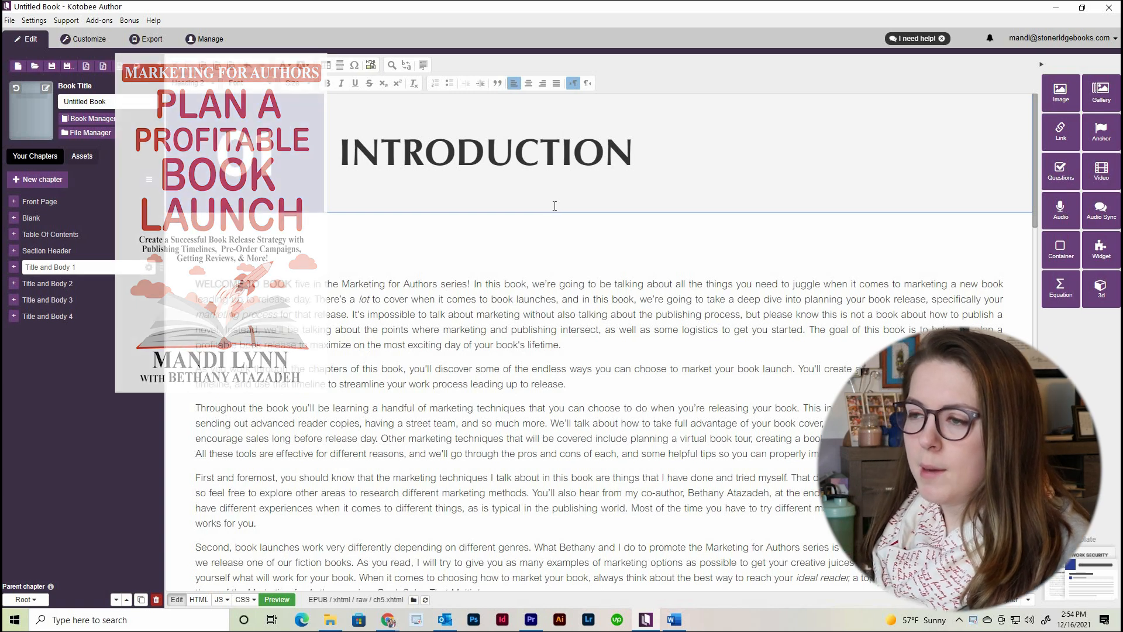
click(557, 214)
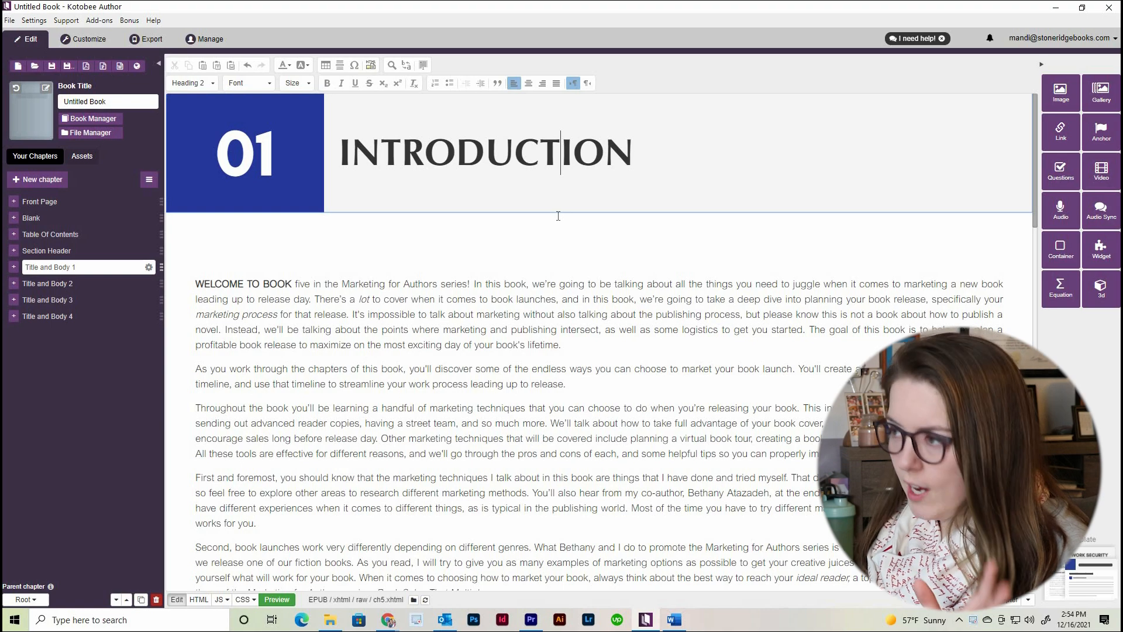
scroll(558, 216, down, 4)
scroll(558, 216, up, 5)
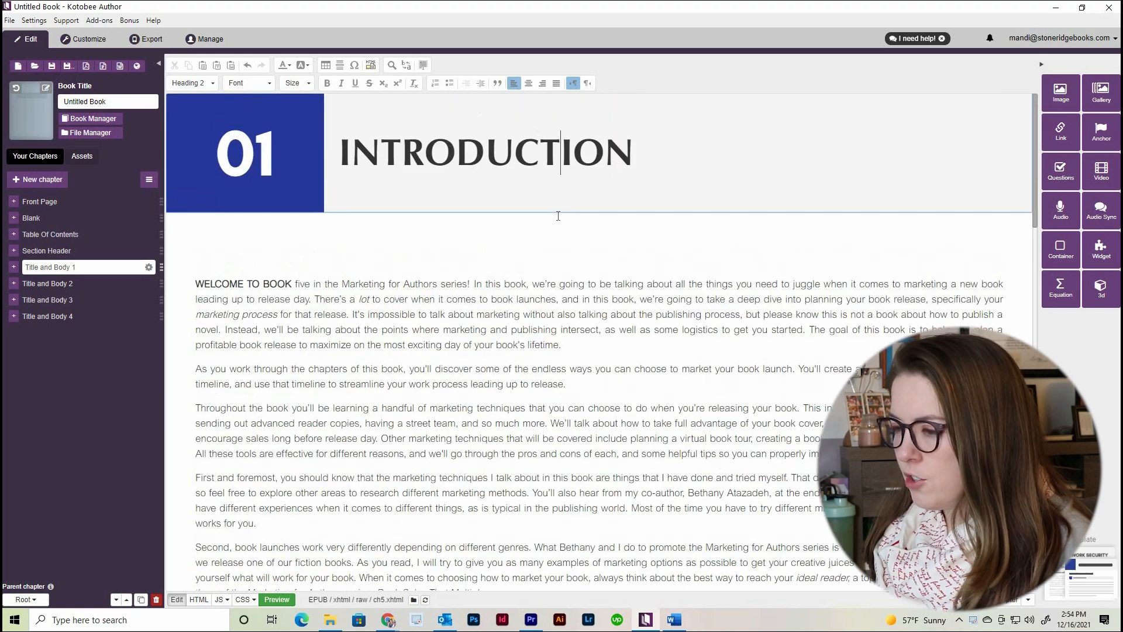
Step: Compare the layouts of the Title and Body 2, 3 and 4 template chapters, ending back at Title and Body 1
click(97, 282)
click(101, 300)
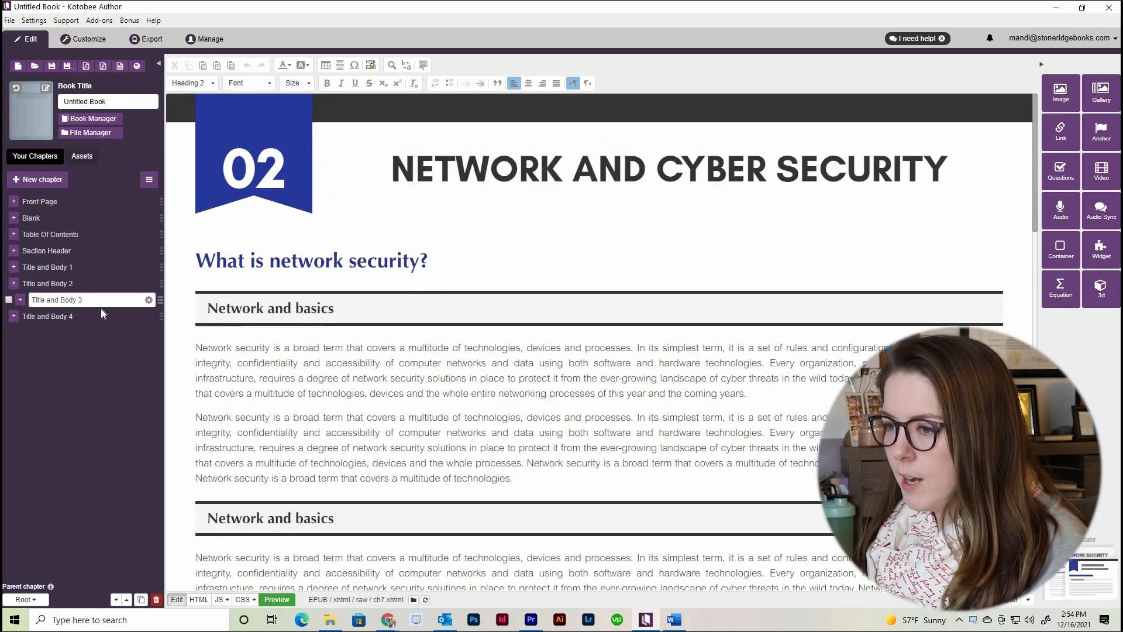
click(102, 315)
click(99, 299)
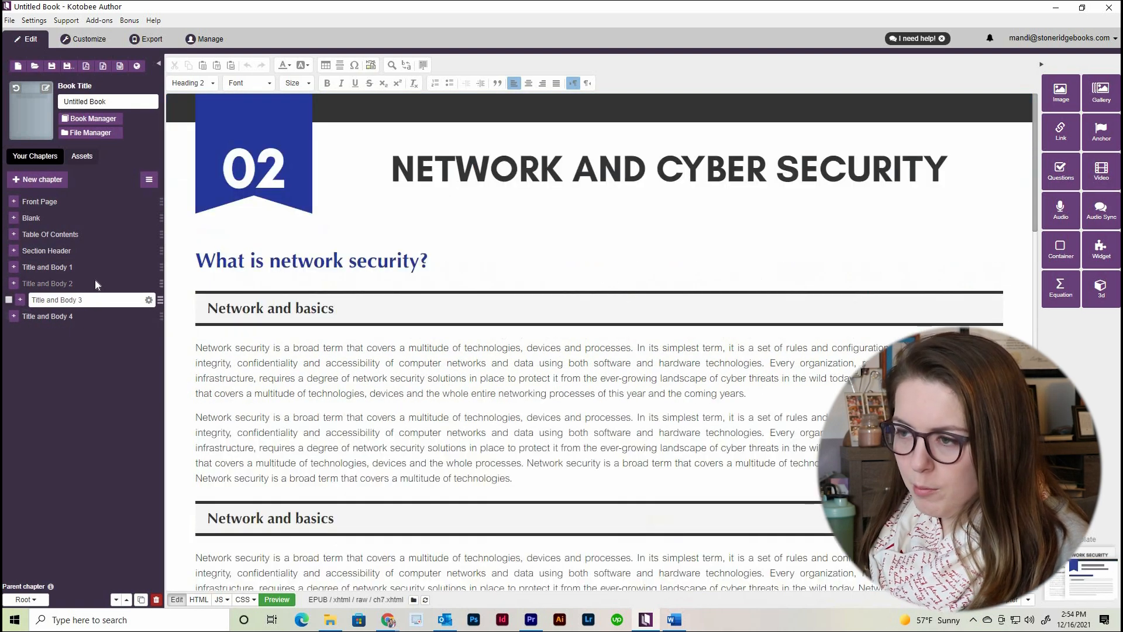
click(95, 282)
click(93, 269)
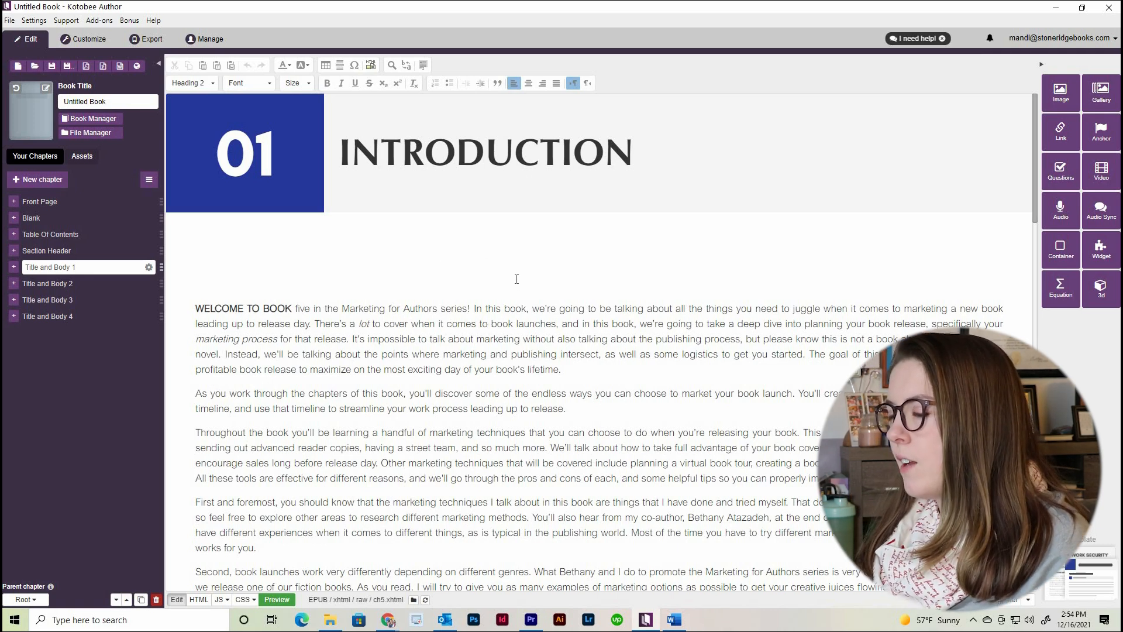
Step: Examine the body text styling of the Introduction's first paragraphs, including the bold opening words "WELCOME TO BOOK"
scroll(518, 284, down, 4)
scroll(216, 183, up, 2)
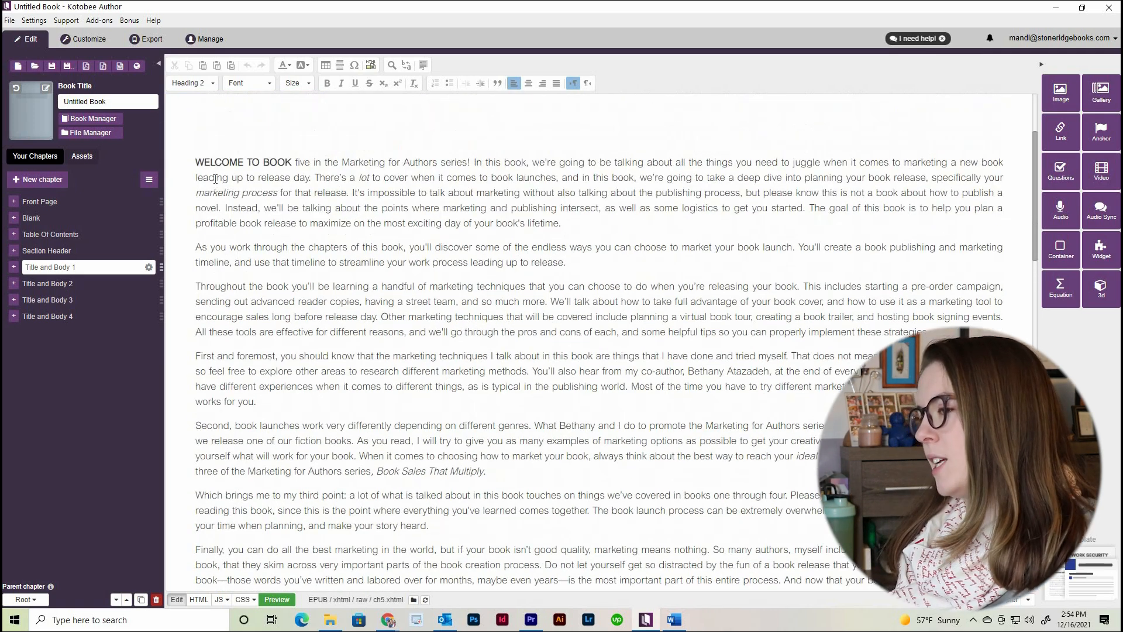
drag(215, 183, 439, 316)
scroll(477, 294, down, 2)
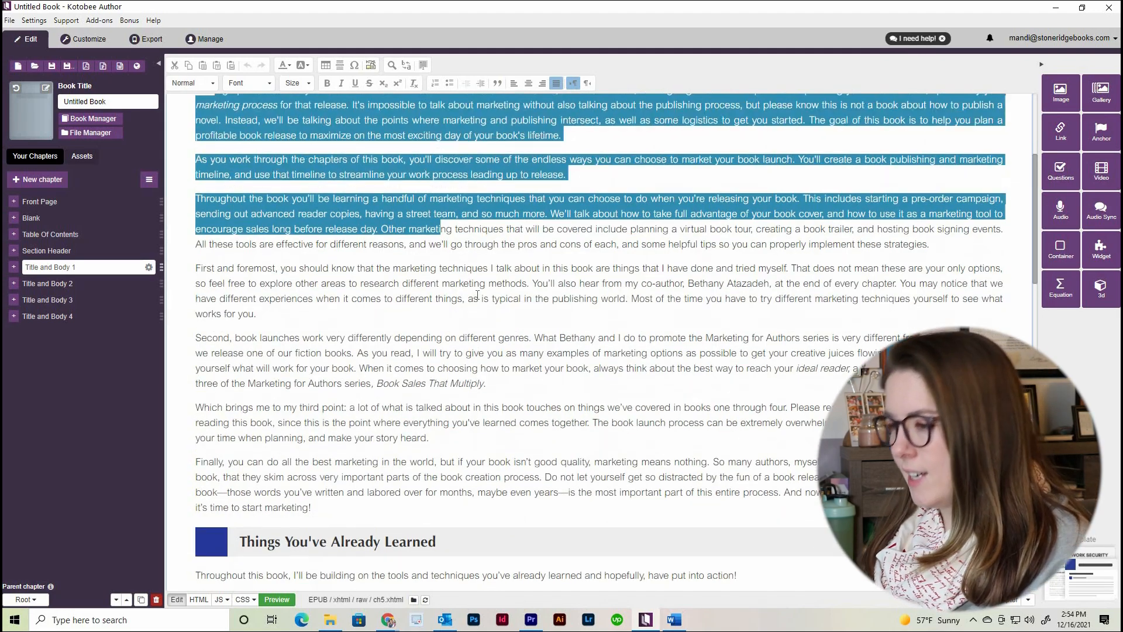
scroll(477, 294, up, 2)
click(199, 217)
scroll(199, 217, up, 2)
drag(195, 221, 291, 221)
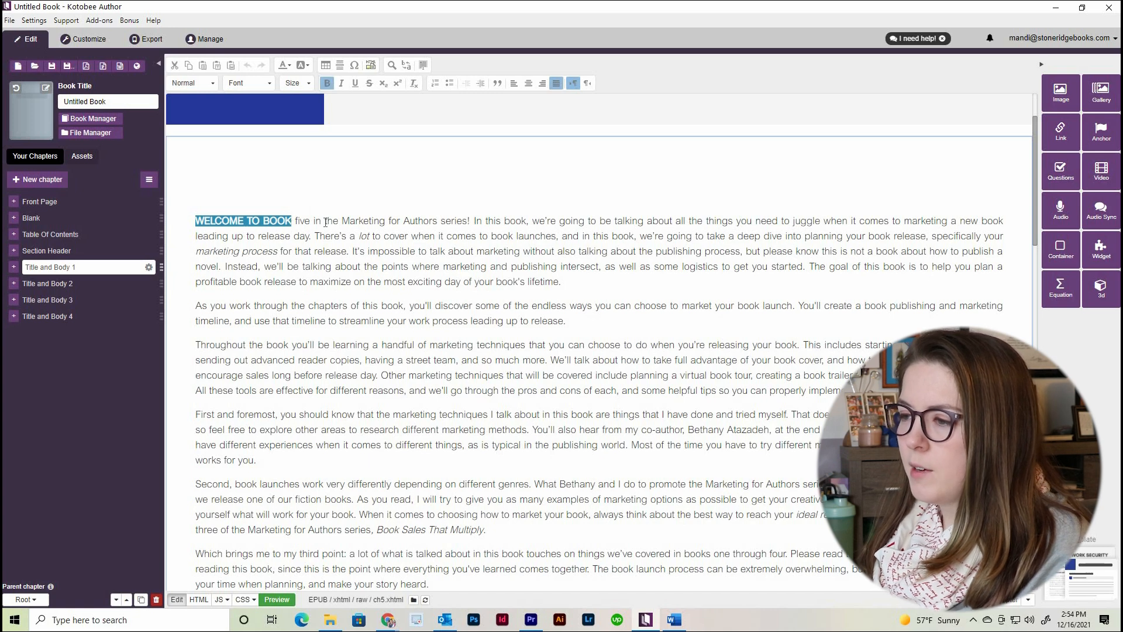
click(325, 223)
scroll(333, 224, up, 2)
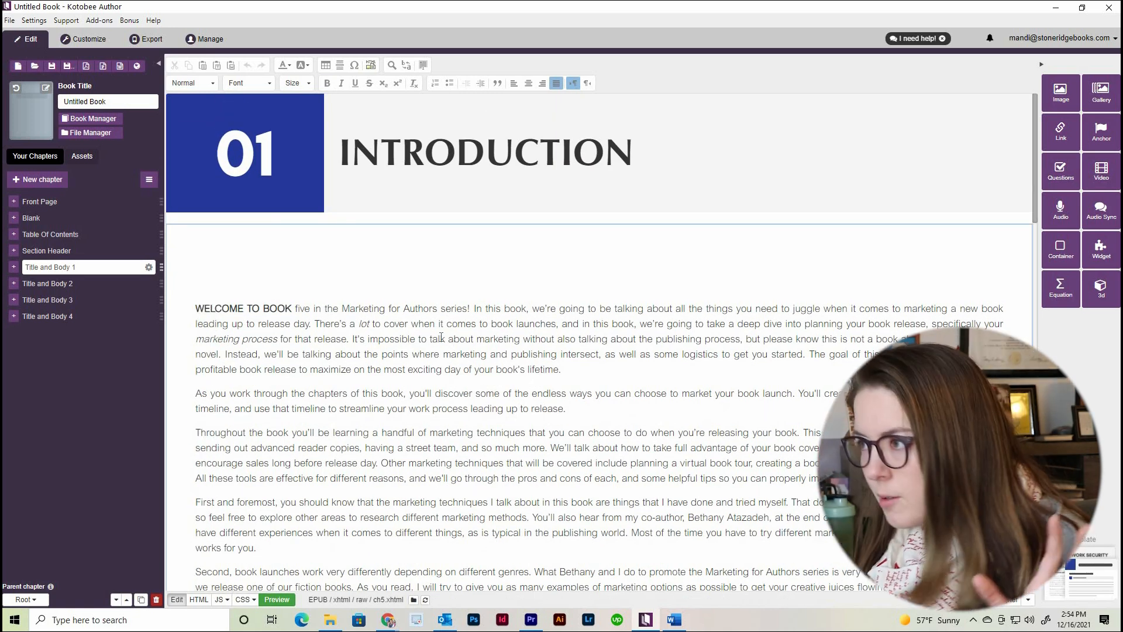
Step: Review the rest of the Introduction chapter, including the "Things You've Already Learned" subheading and its numbered and bulleted lists
scroll(373, 391, down, 3)
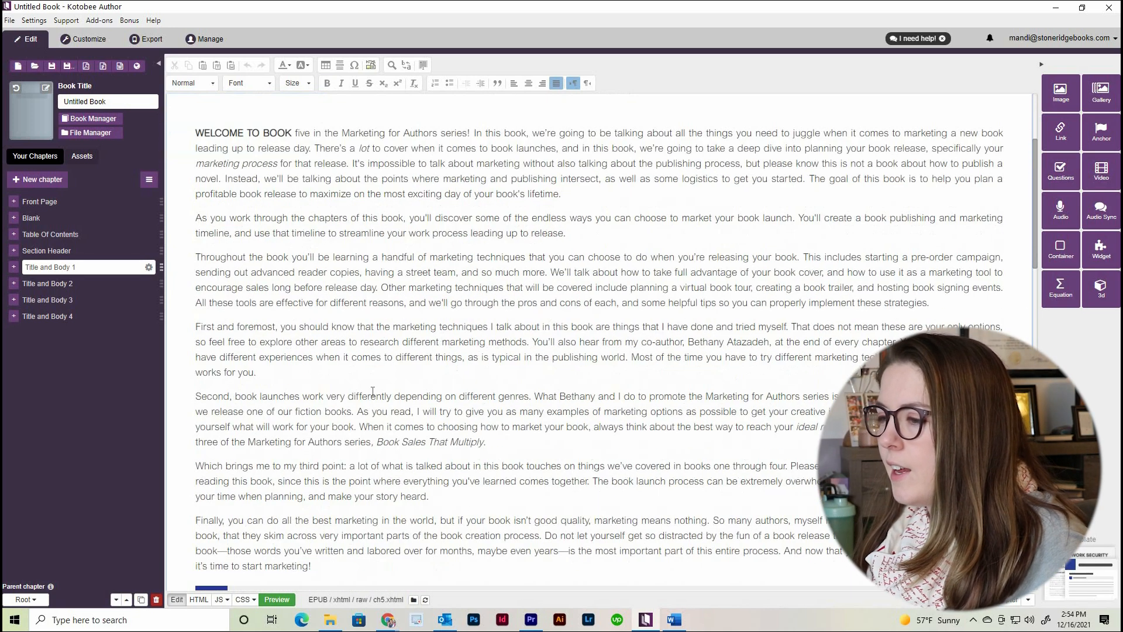
scroll(373, 391, down, 2)
scroll(470, 417, down, 6)
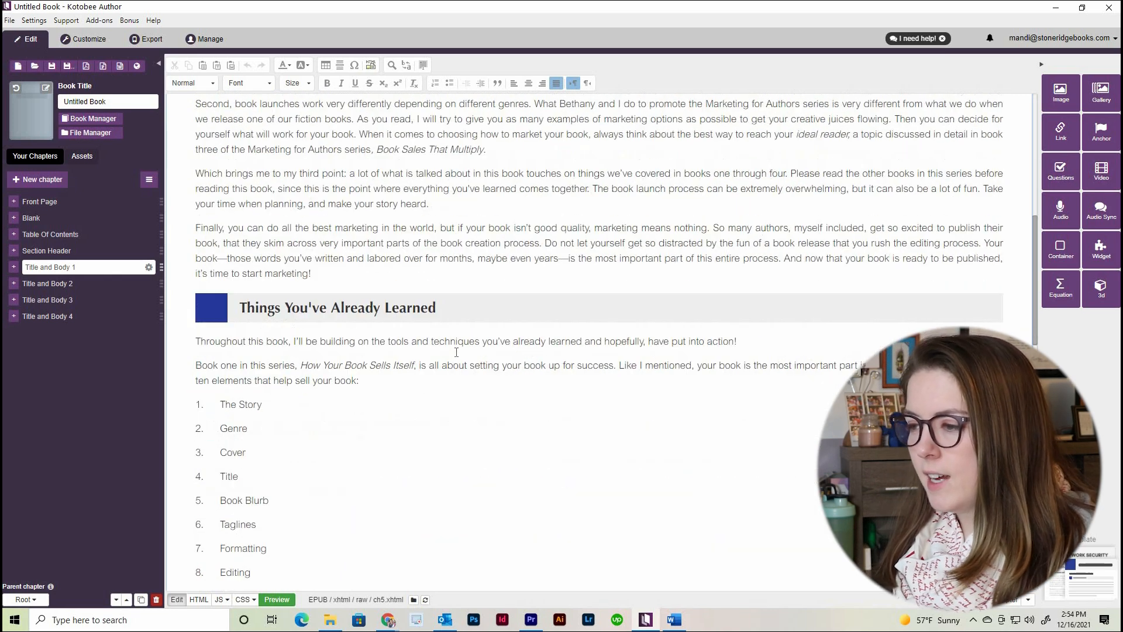
drag(231, 130, 438, 132)
click(466, 143)
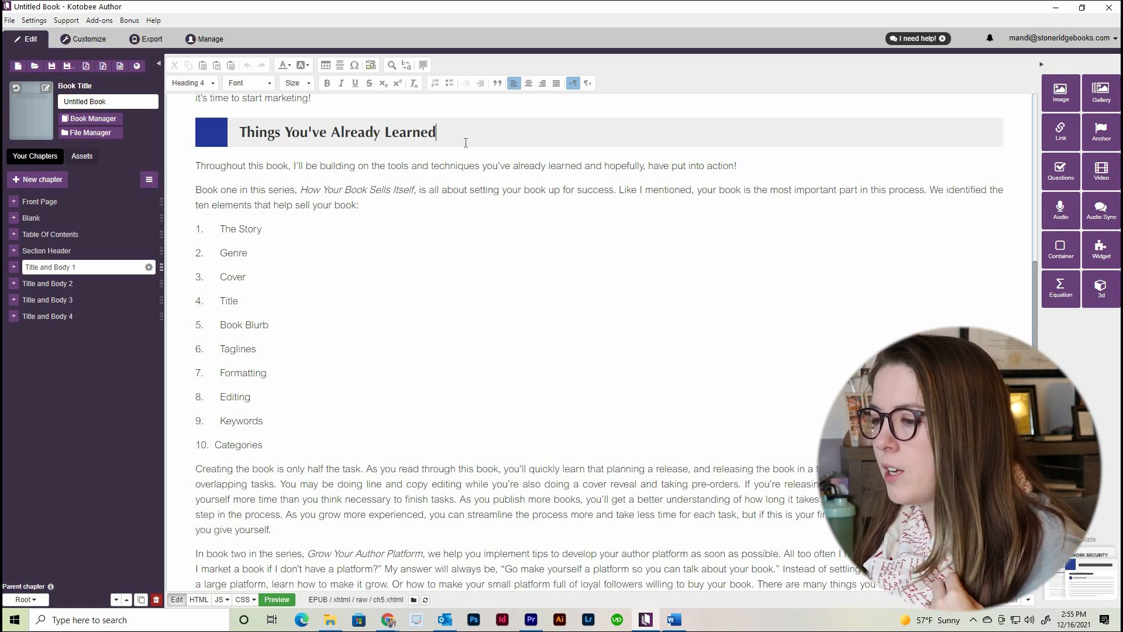
scroll(258, 282, down, 6)
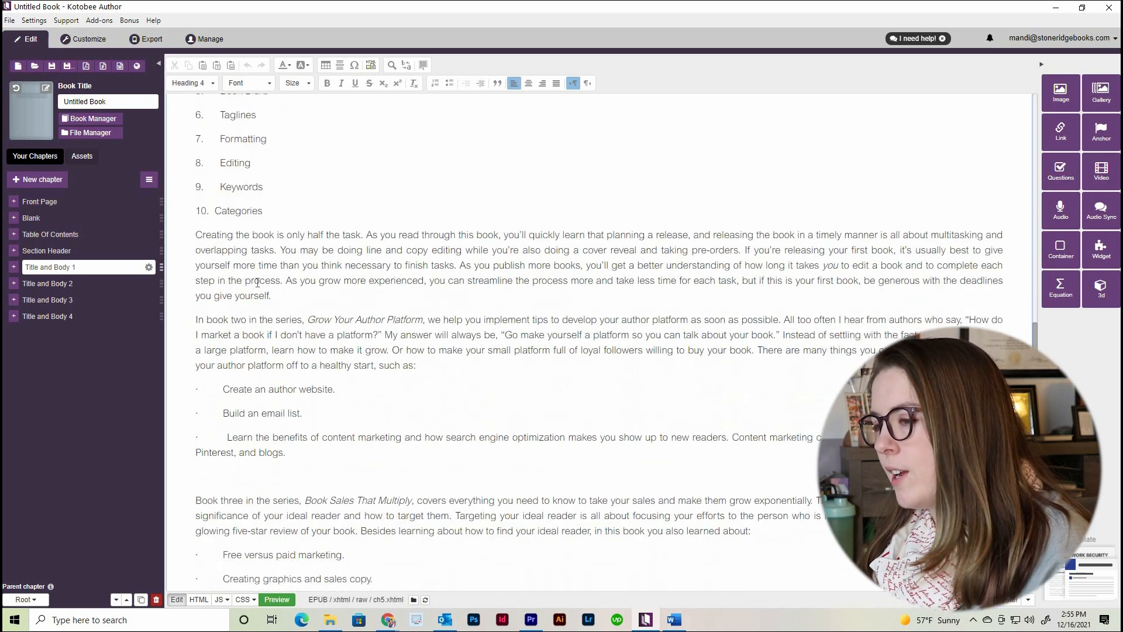
scroll(257, 283, down, 2)
scroll(257, 283, down, 1)
scroll(257, 282, down, 6)
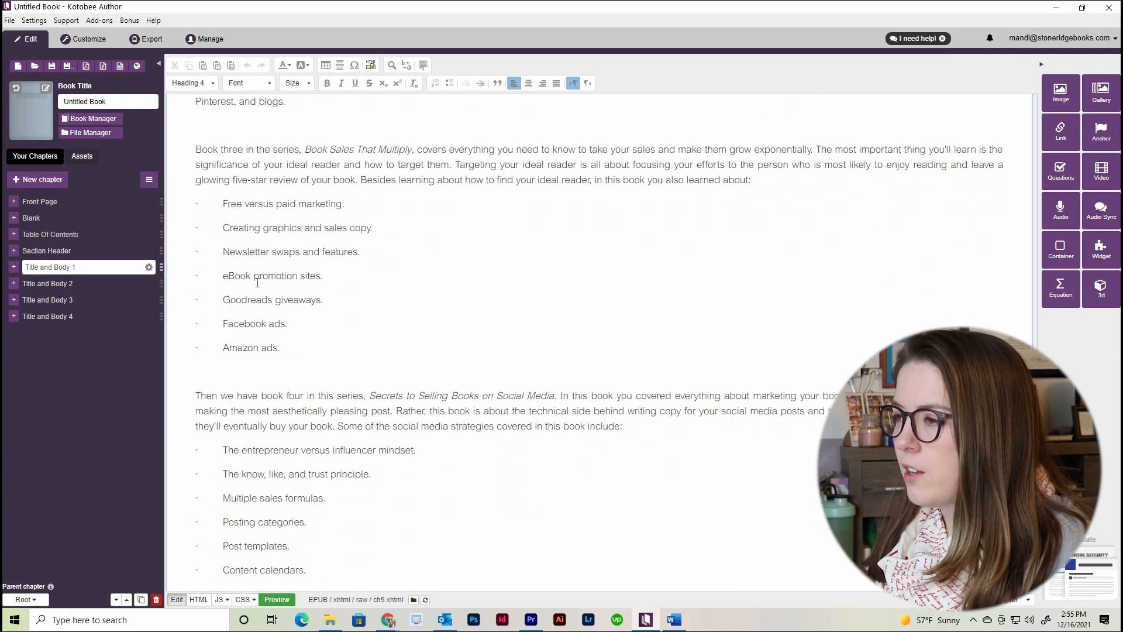
scroll(257, 283, up, 4)
scroll(258, 283, up, 20)
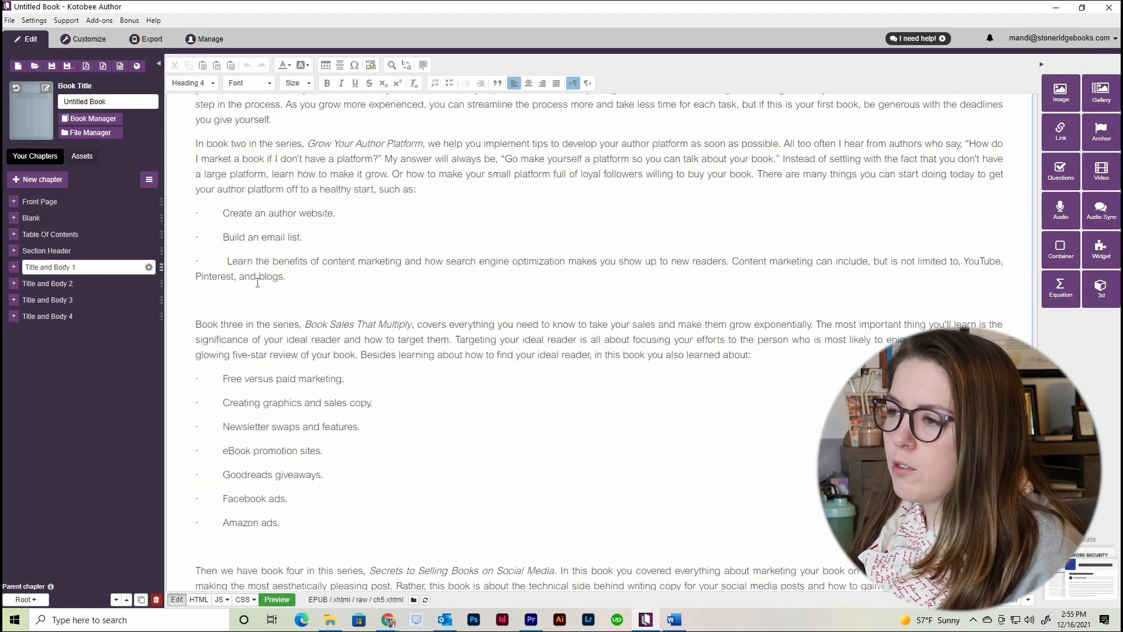
scroll(258, 283, up, 9)
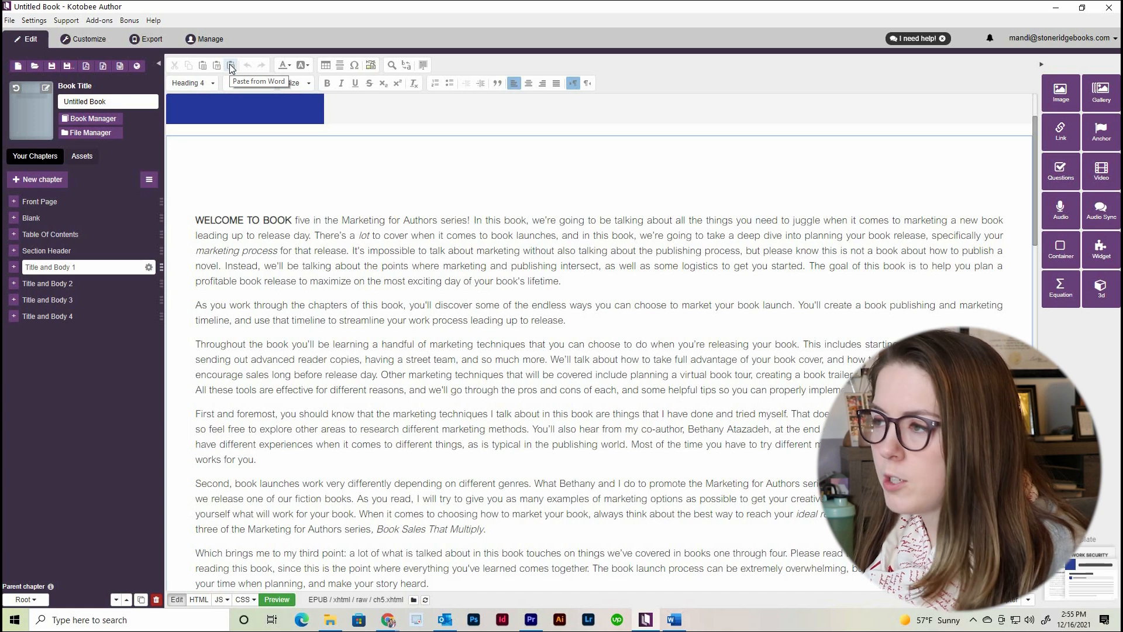
Step: Color the opening words "WELCOME TO BOOK" red
click(285, 62)
click(302, 210)
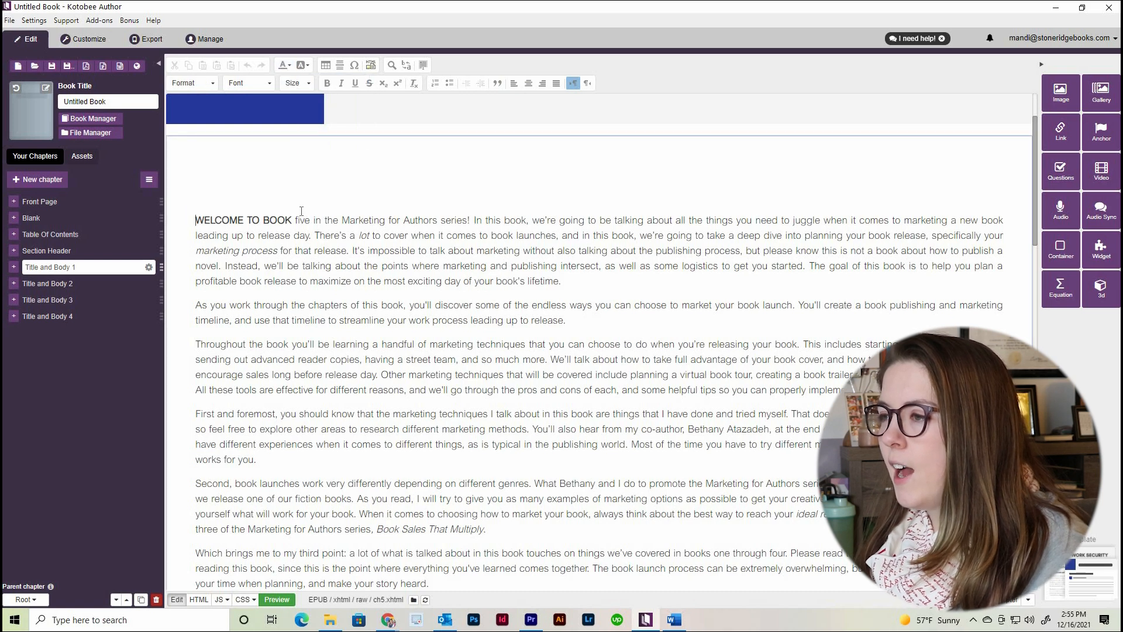
drag(196, 220, 296, 220)
click(284, 64)
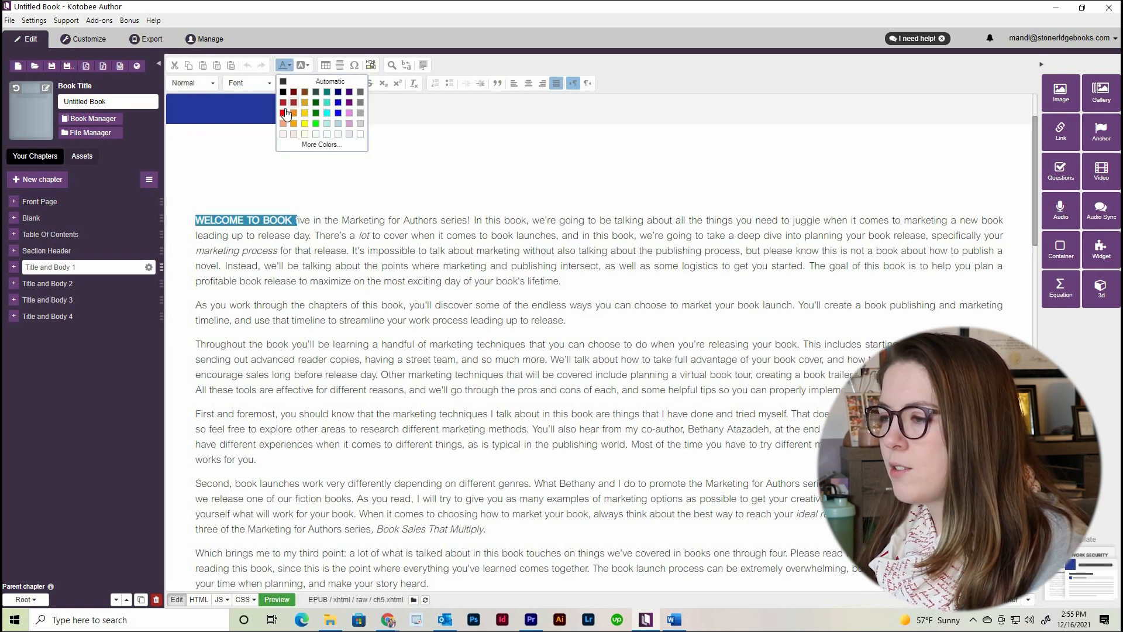
click(285, 112)
Step: Apply a red background color to the words "five in the" in the first sentence
drag(298, 220, 342, 220)
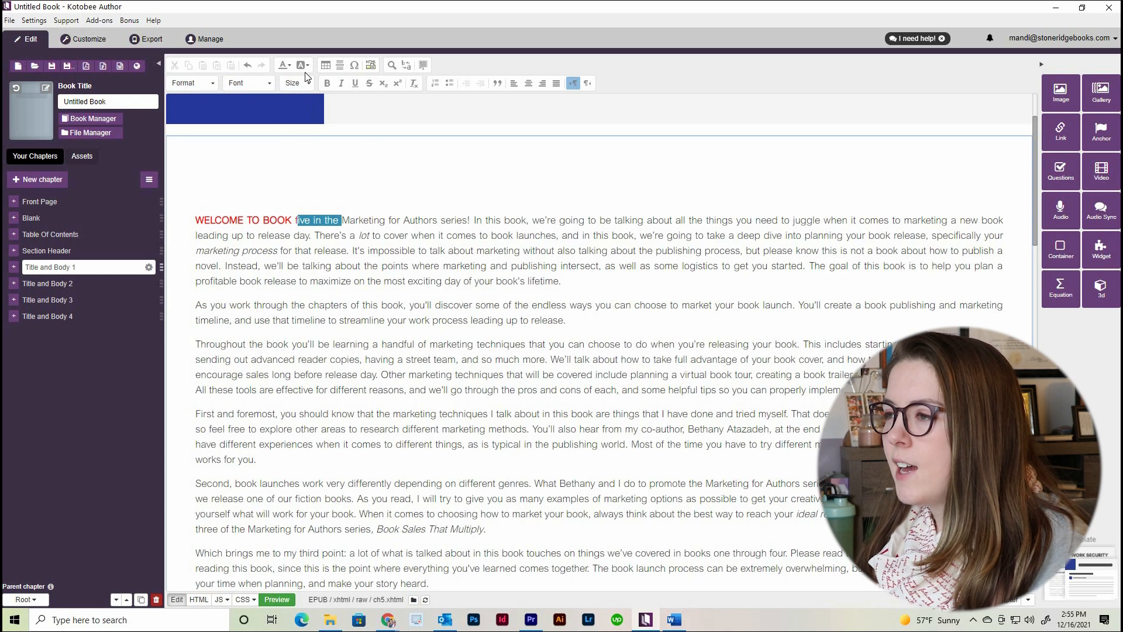
click(303, 65)
click(301, 113)
Step: Insert a horizontal line between the Introduction's first and second paragraphs
click(383, 244)
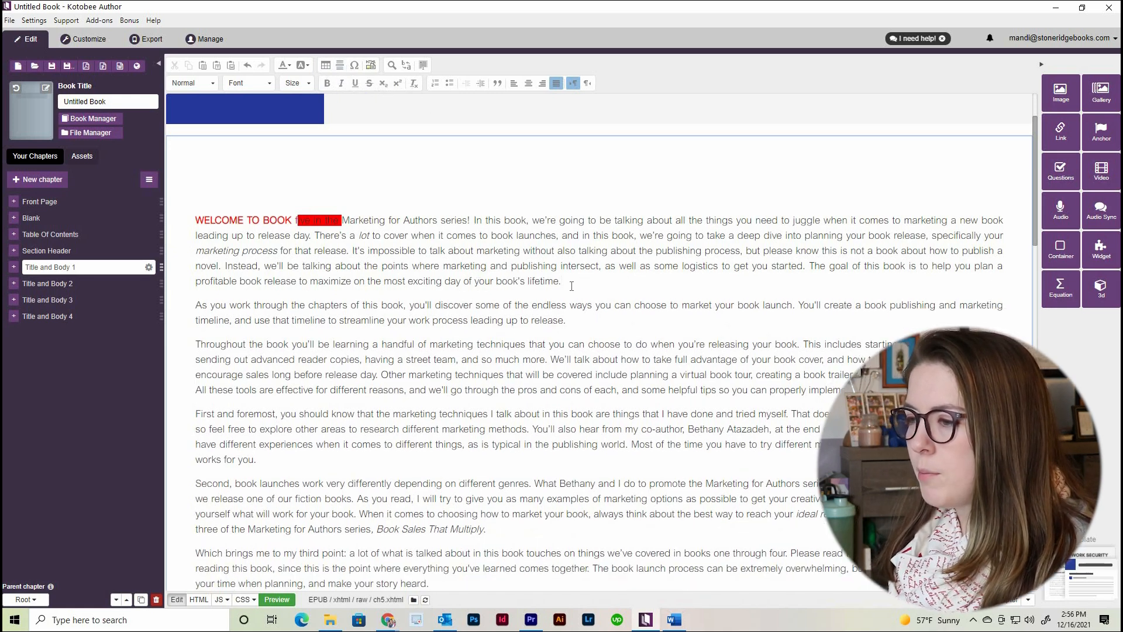
click(338, 69)
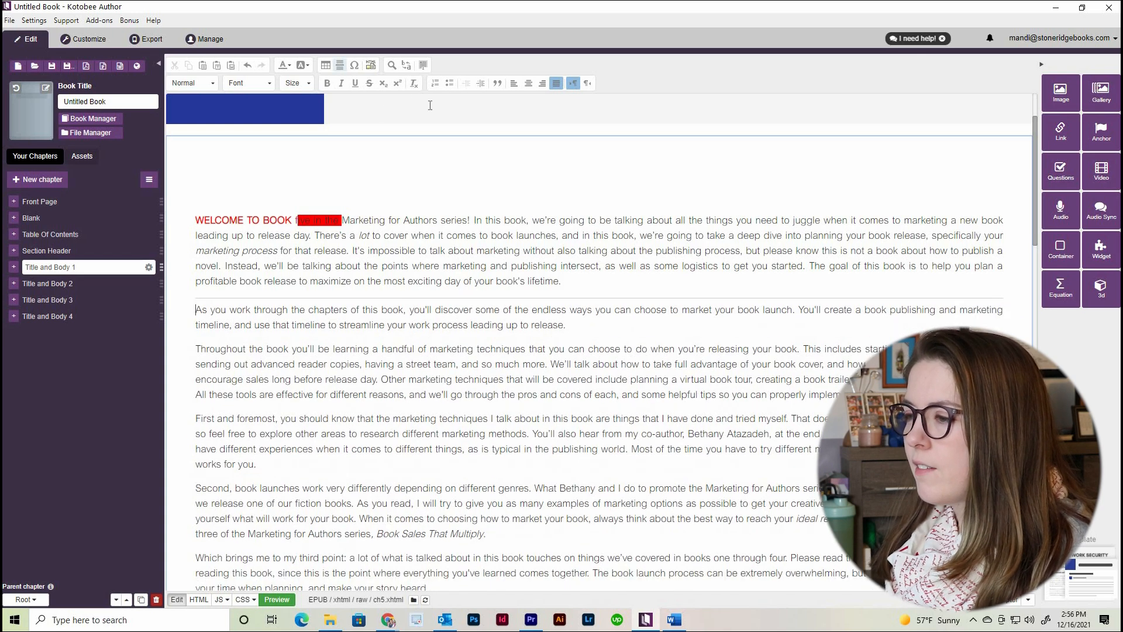
key(alt+Tab)
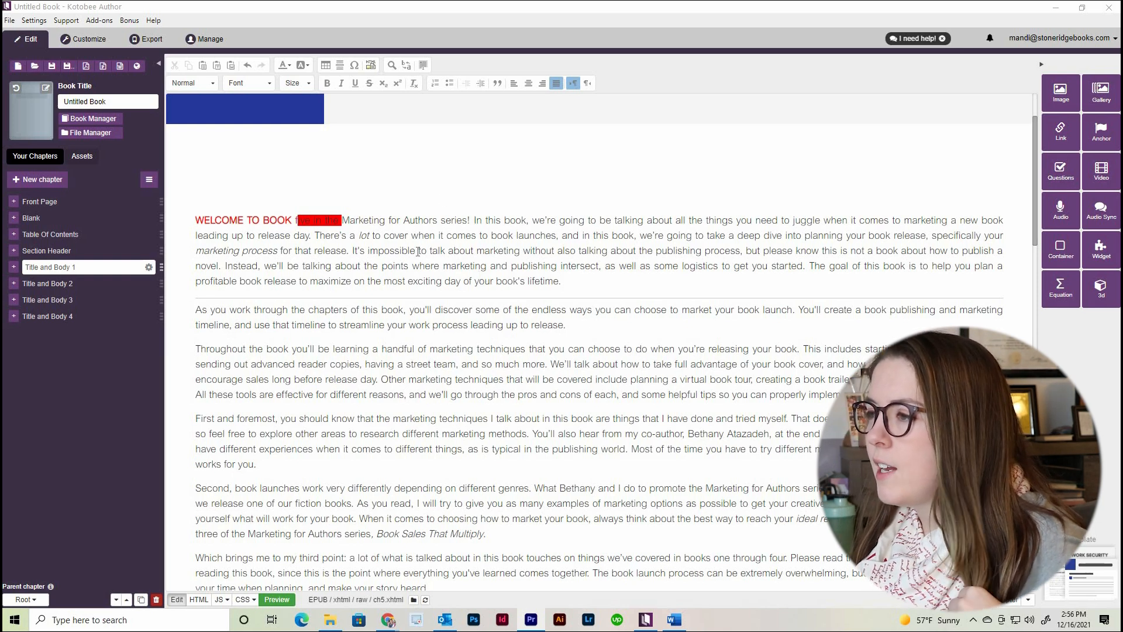
Step: Look at the special character selection and the Find and Replace options without applying anything
click(353, 65)
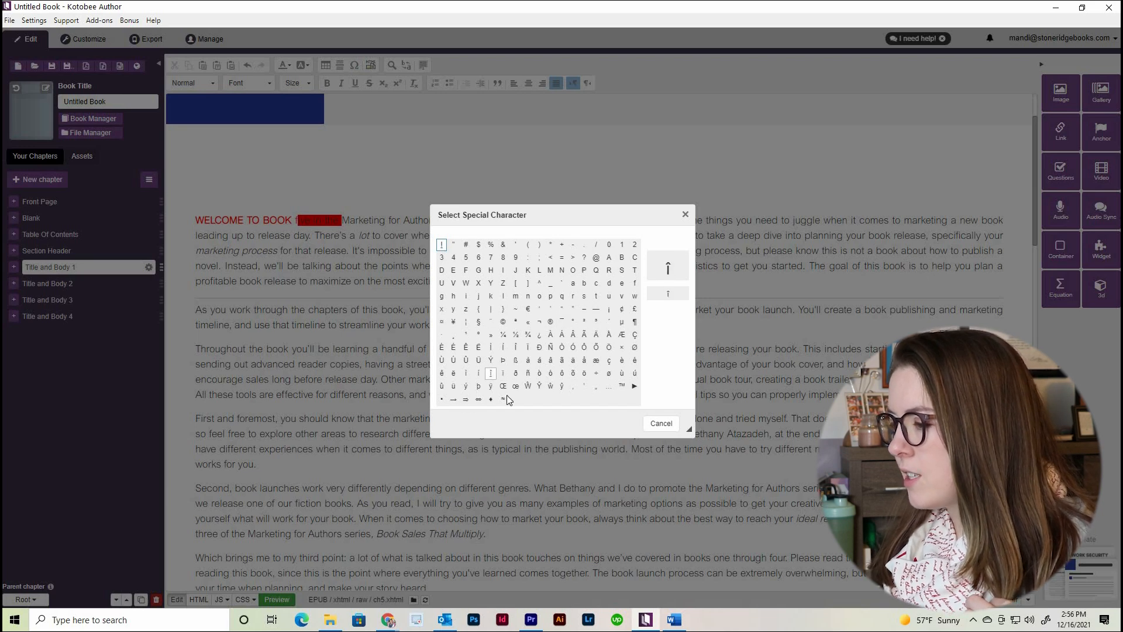
click(686, 216)
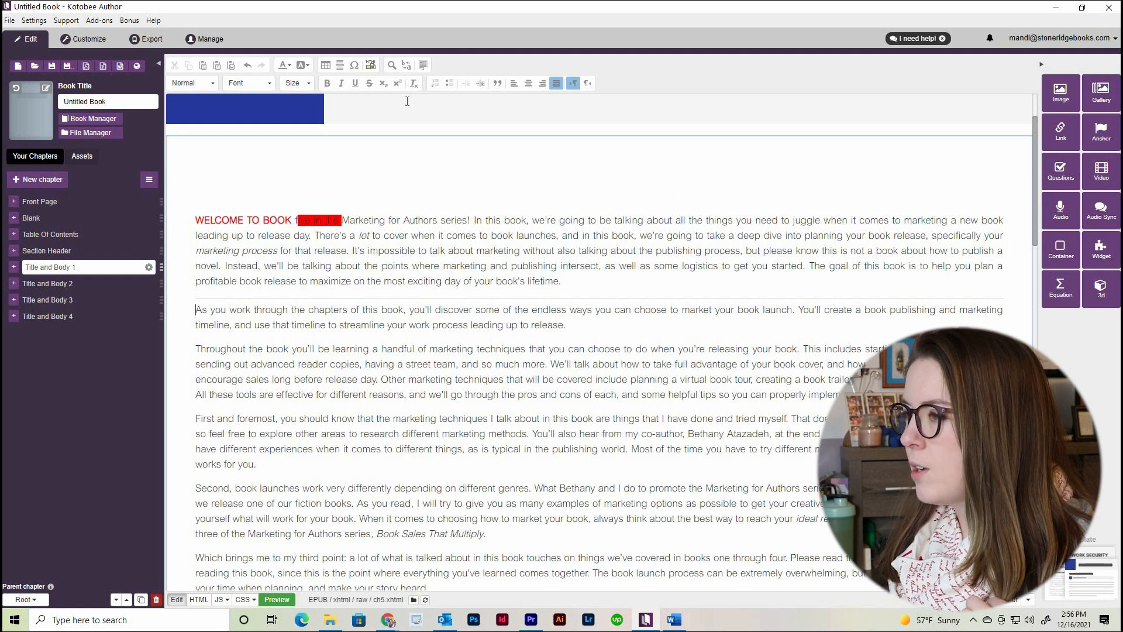
click(390, 65)
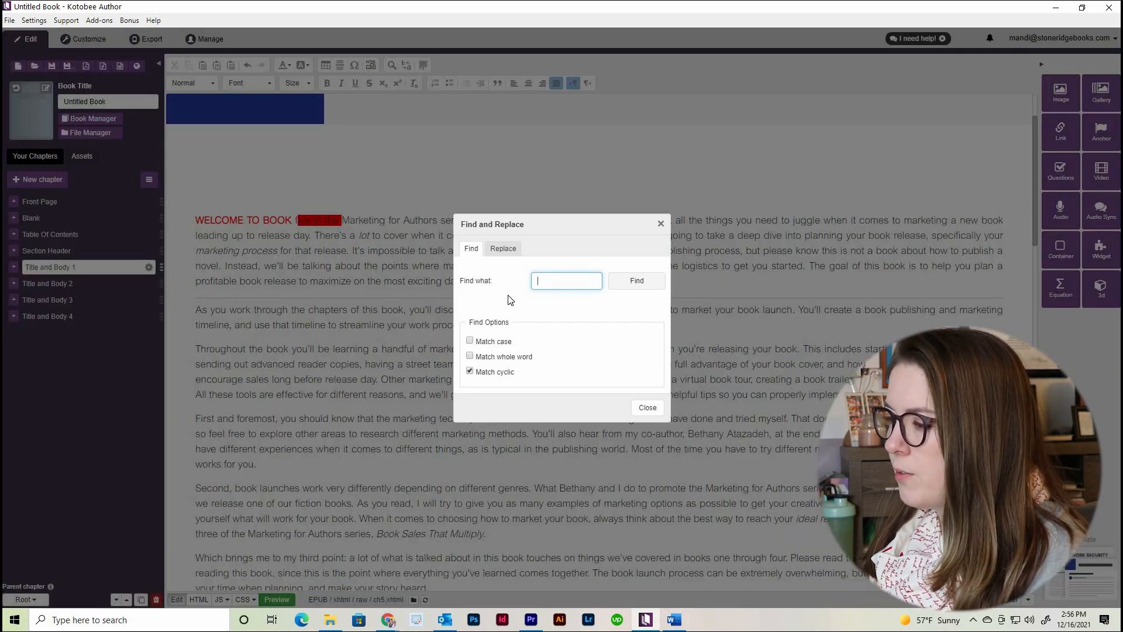
click(661, 225)
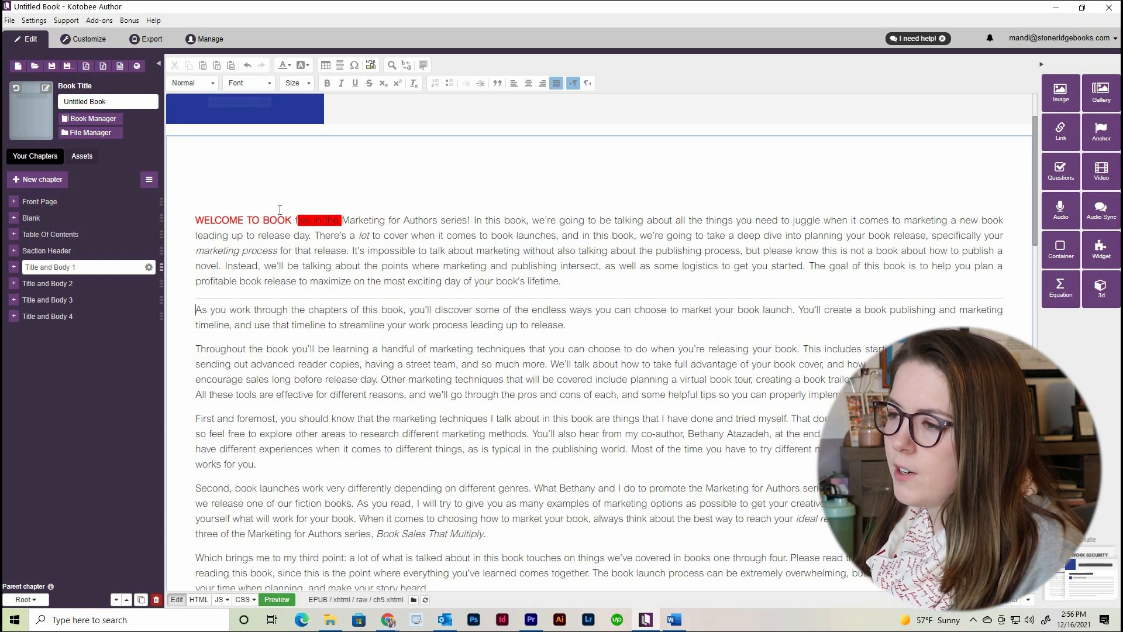
Step: Look through the available paragraph formats, fonts and font sizes for the chapter text
click(210, 87)
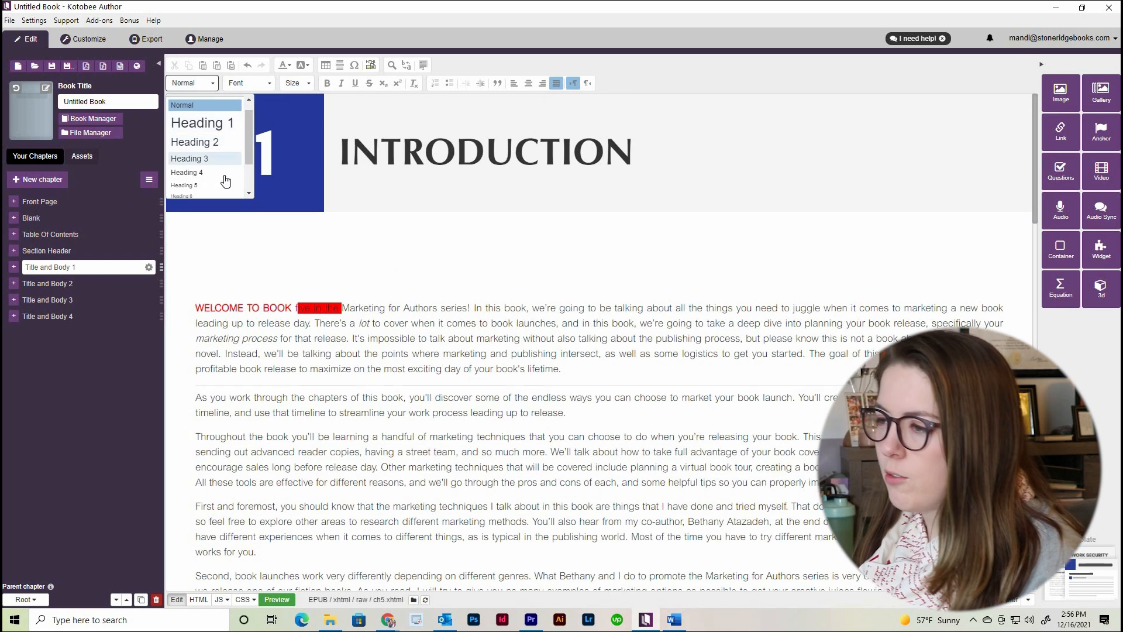
scroll(225, 181, down, 3)
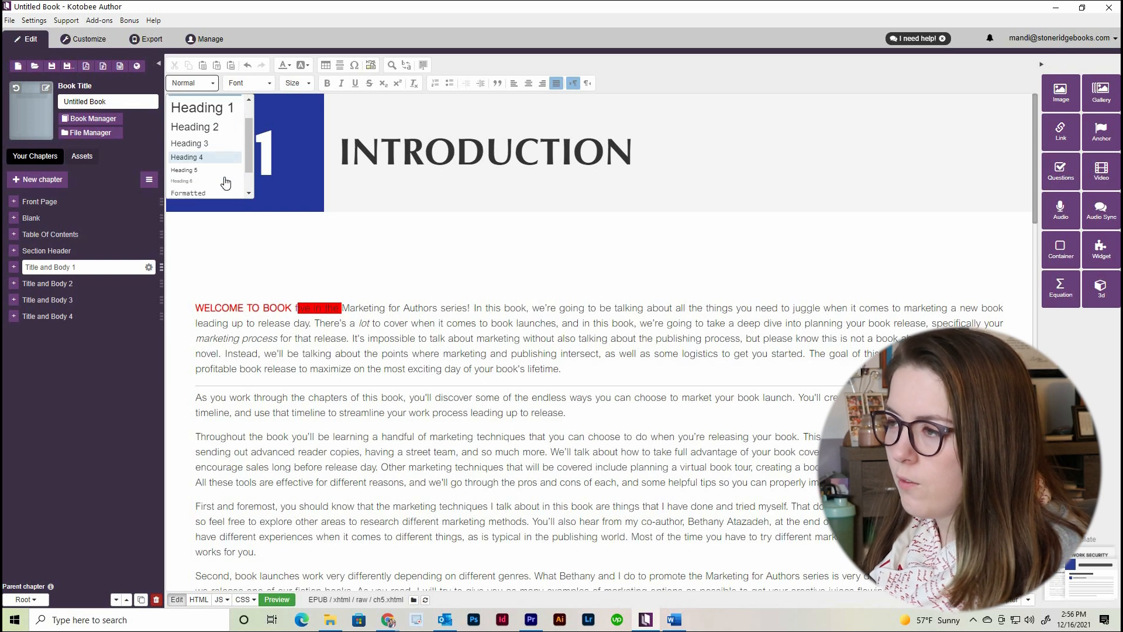
click(251, 84)
scroll(274, 126, down, 3)
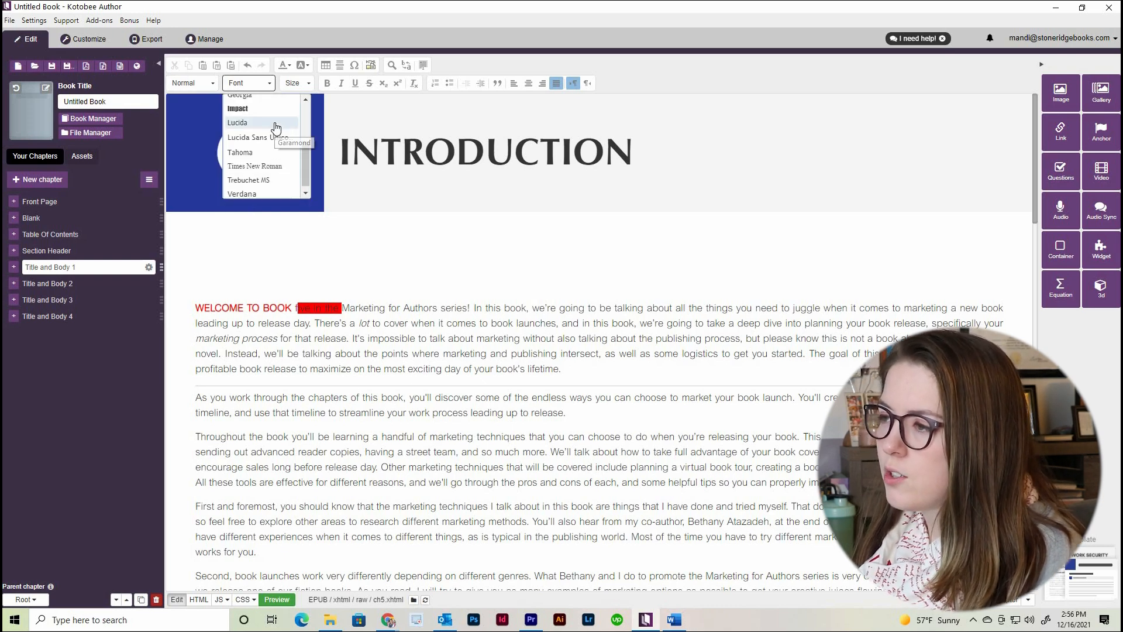
scroll(276, 127, up, 5)
click(306, 84)
click(307, 85)
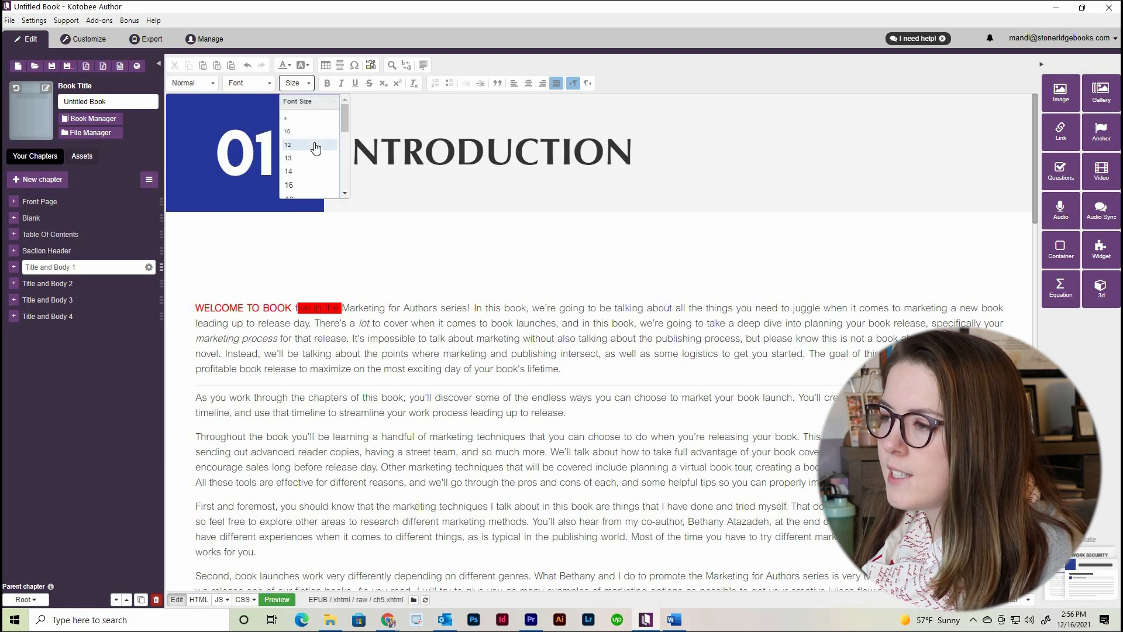
Step: Look through the remaining font sizes without choosing one
scroll(316, 148, down, 3)
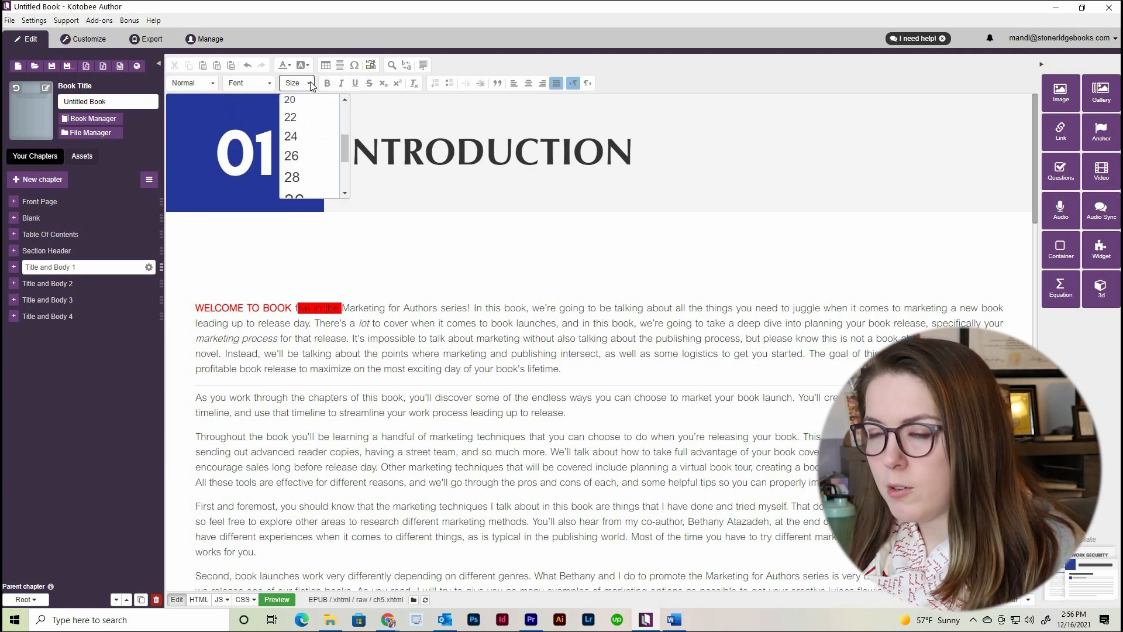
click(312, 85)
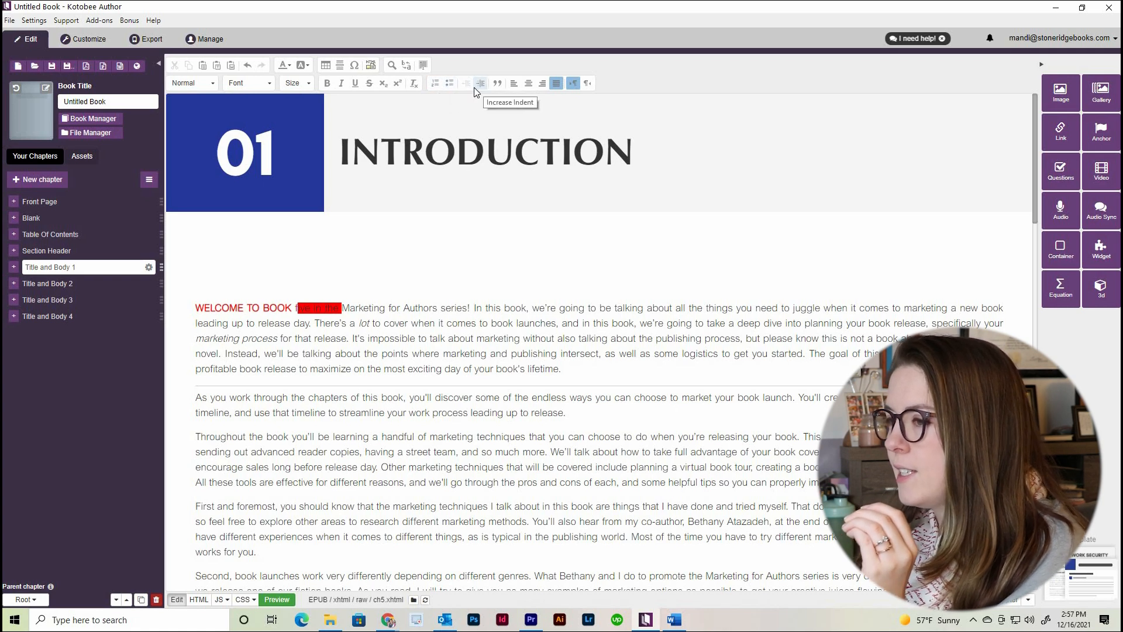
Step: Try indenting the Introduction's first paragraph by three levels and remove the indent again
click(229, 319)
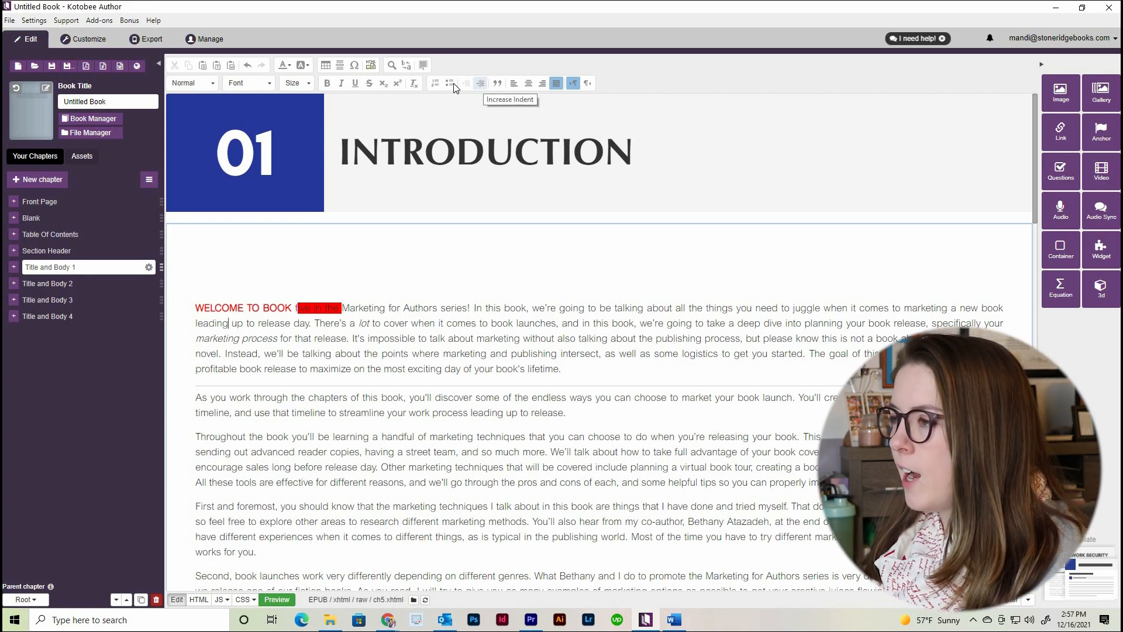
click(479, 84)
click(480, 85)
click(480, 84)
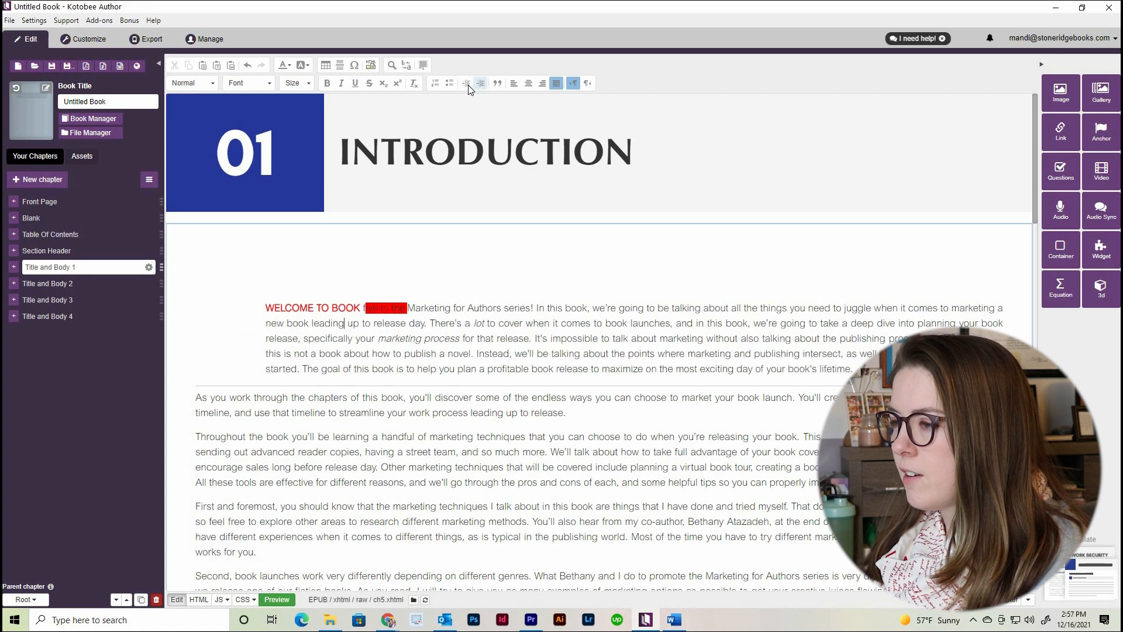
click(468, 85)
click(467, 86)
click(468, 86)
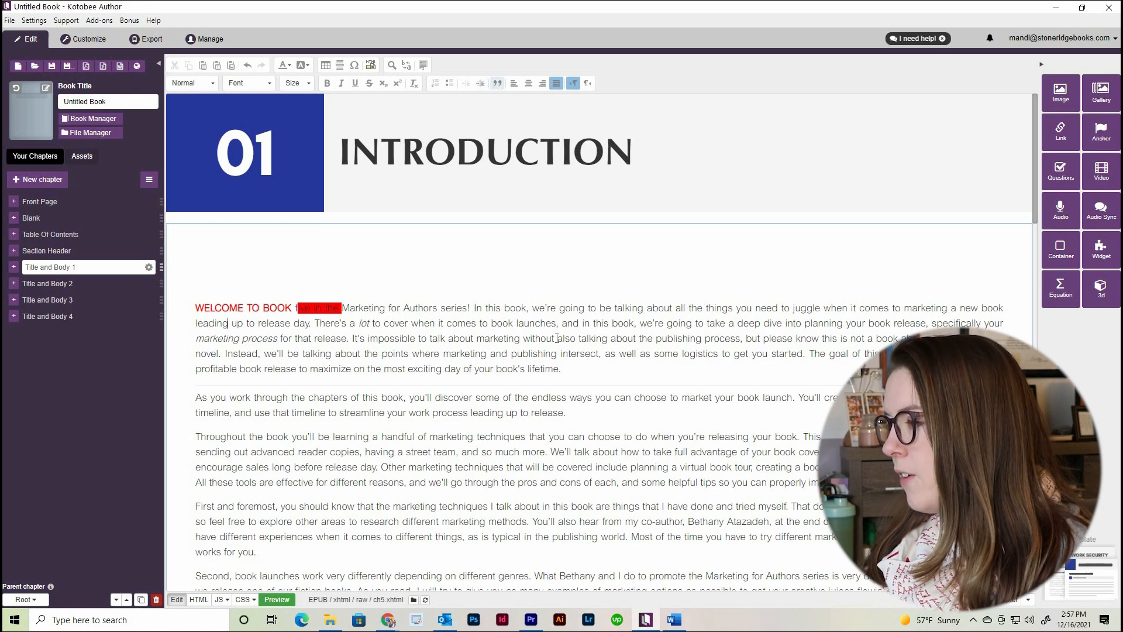
Step: Try the block quote style on the whole first paragraph of the Introduction and take it off again
drag(572, 372, 196, 308)
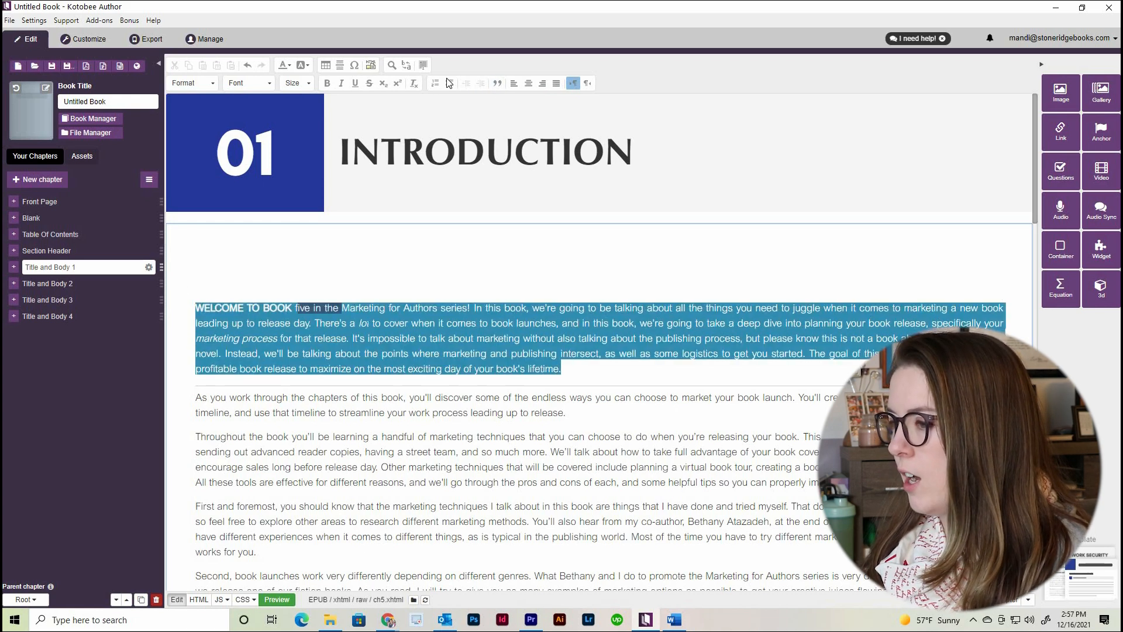
click(497, 83)
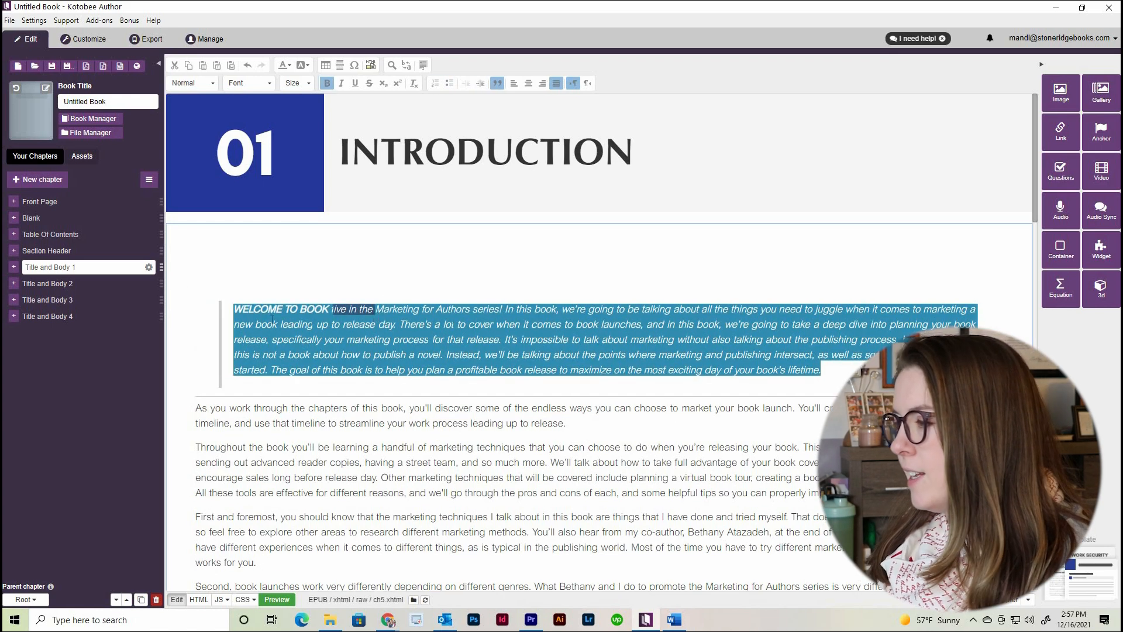
click(325, 324)
drag(241, 310, 523, 327)
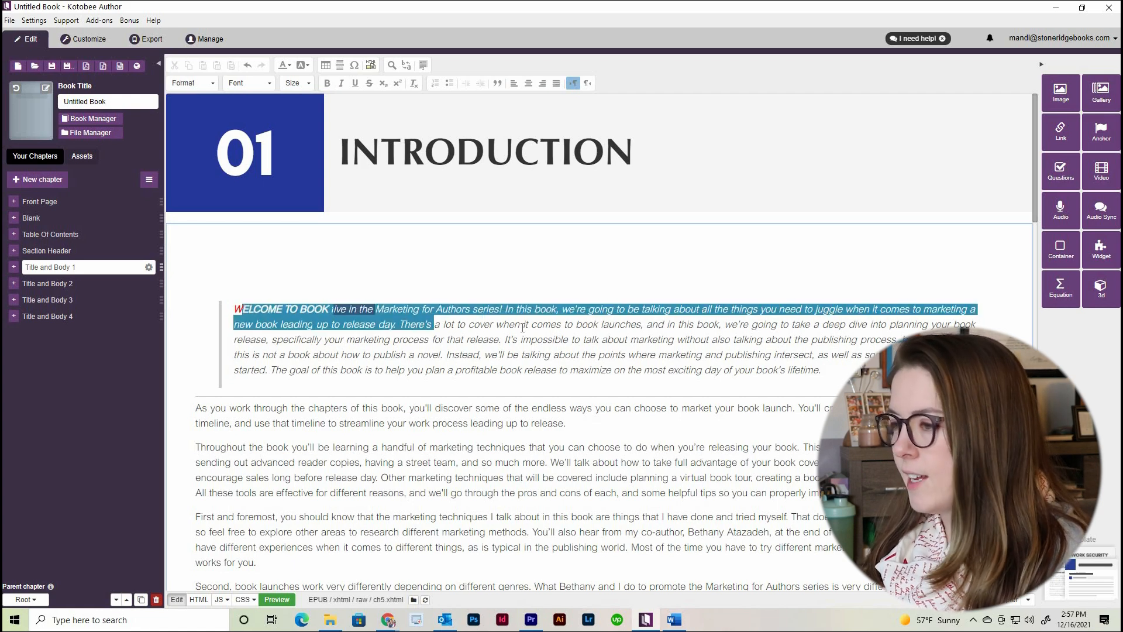
click(215, 353)
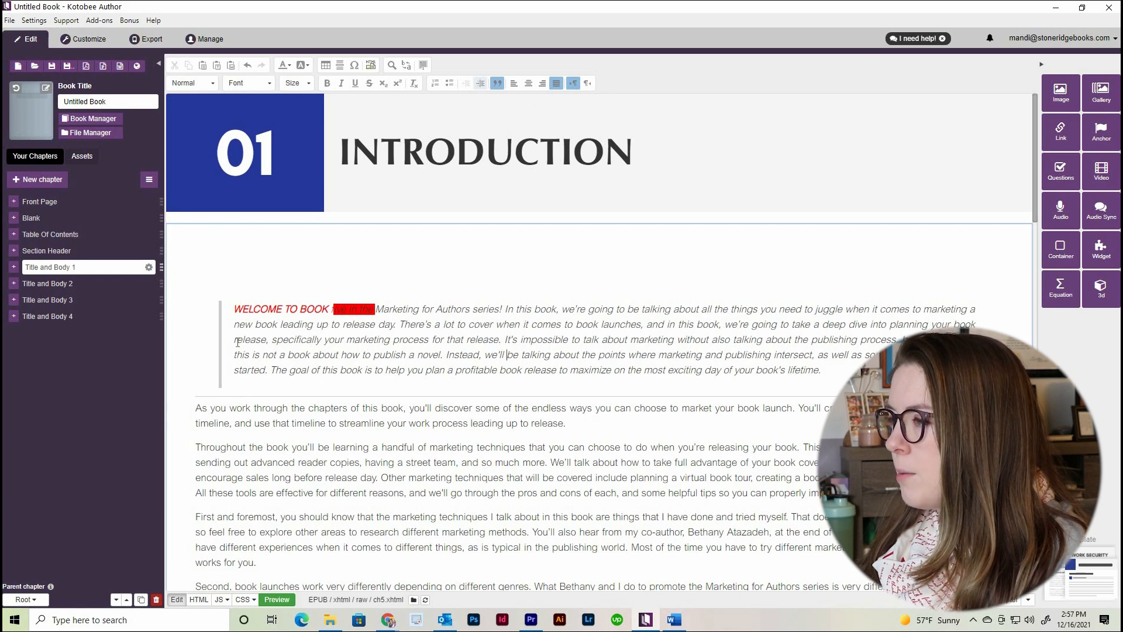
drag(234, 310, 822, 370)
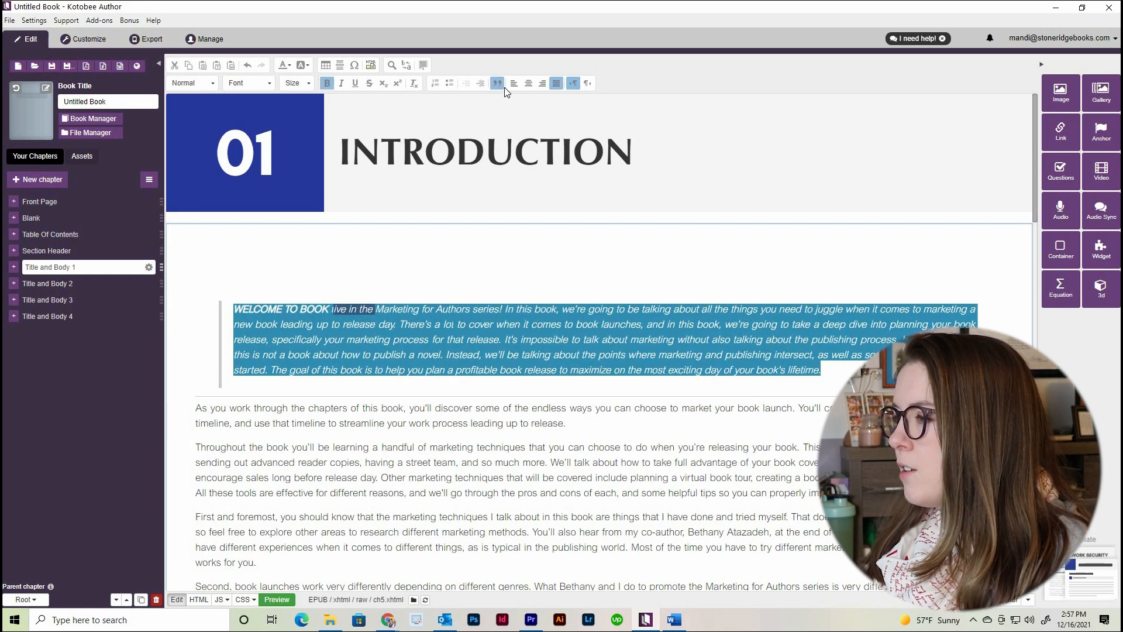
click(497, 83)
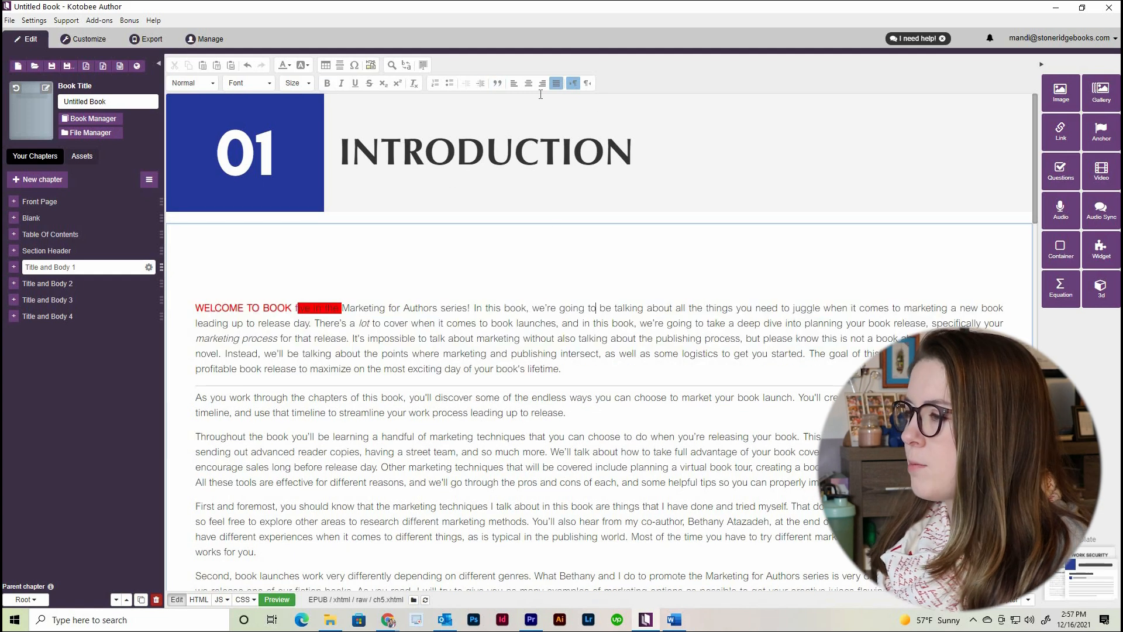
Step: Try right-to-left text direction on the paragraph starting "Throughout the book" and restore left-to-right direction
scroll(515, 234, down, 2)
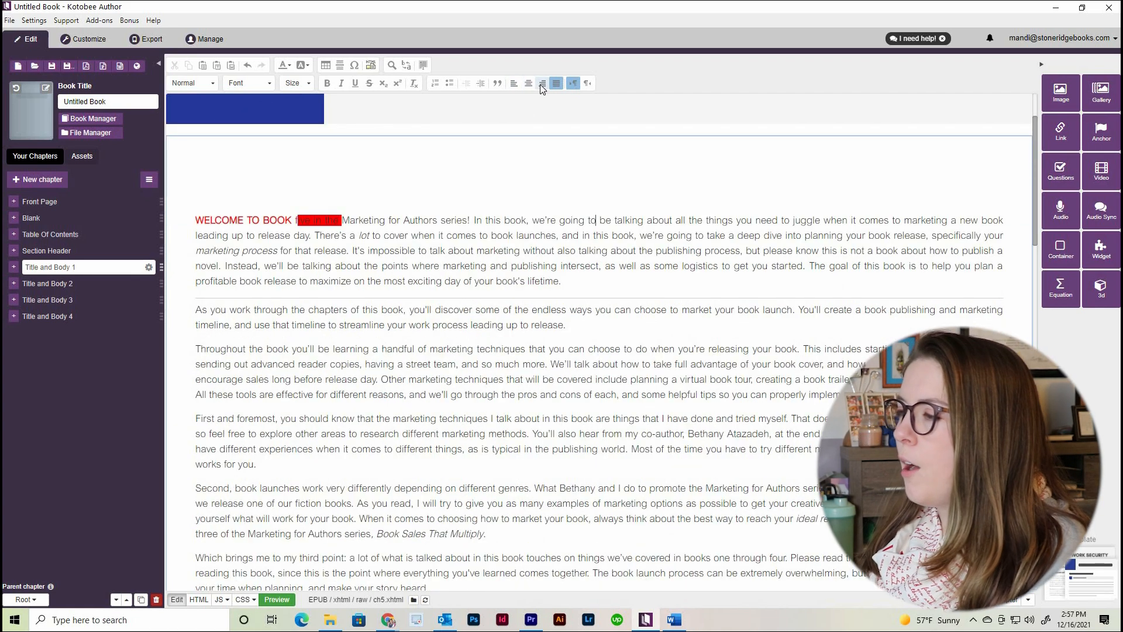
drag(196, 349, 878, 395)
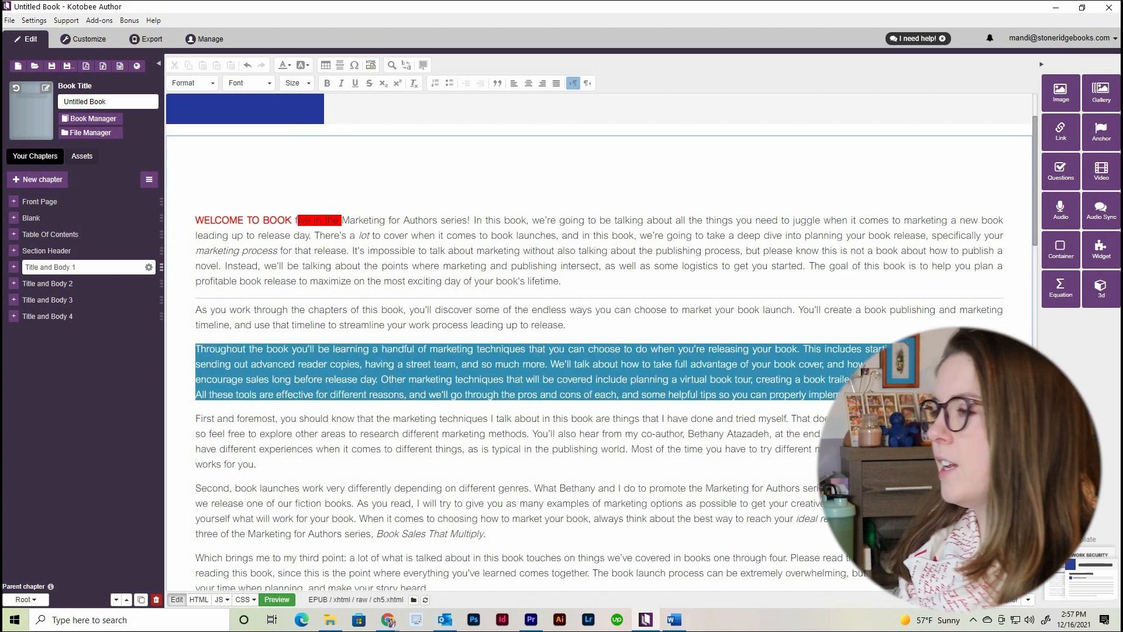
click(583, 86)
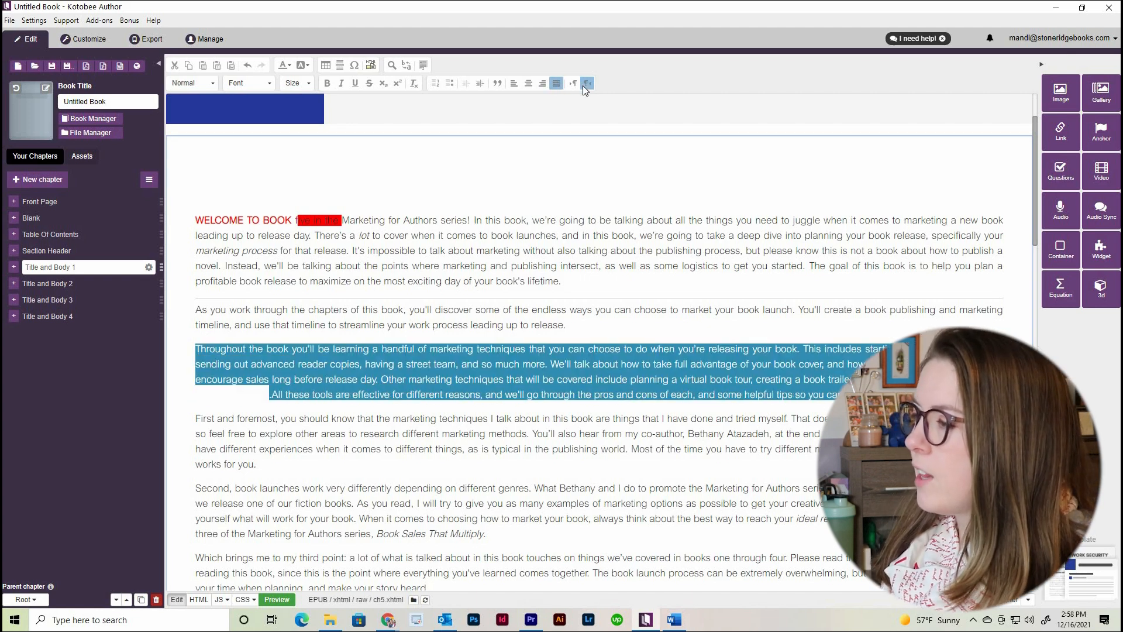
click(574, 84)
click(538, 351)
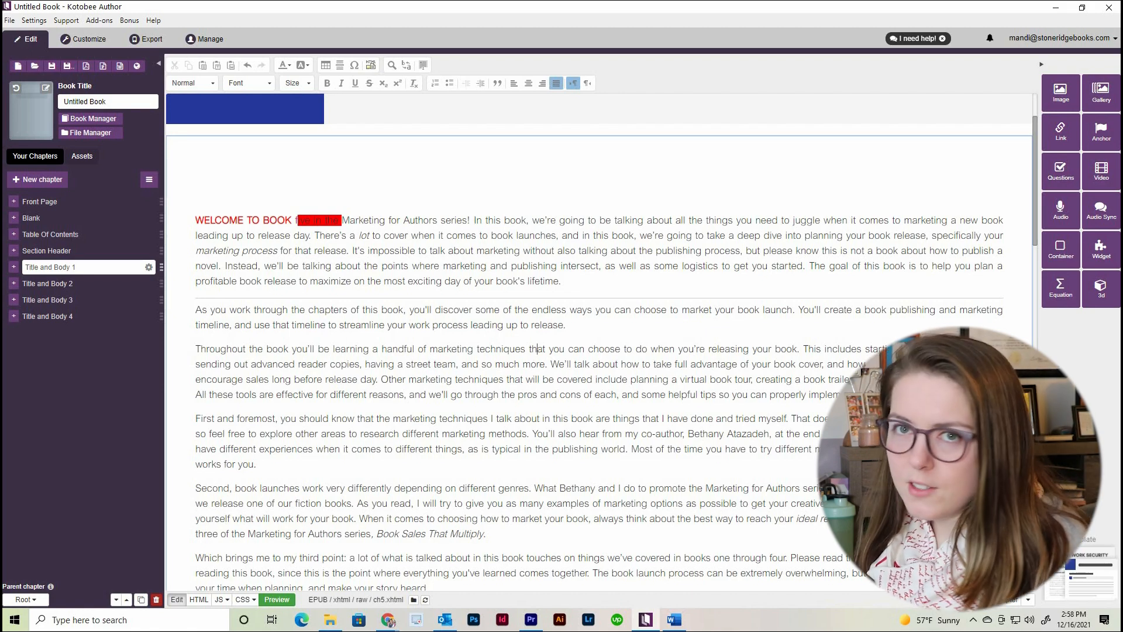
Step: Insert an empty line between the Introduction's second and third paragraphs
scroll(772, 398, down, 4)
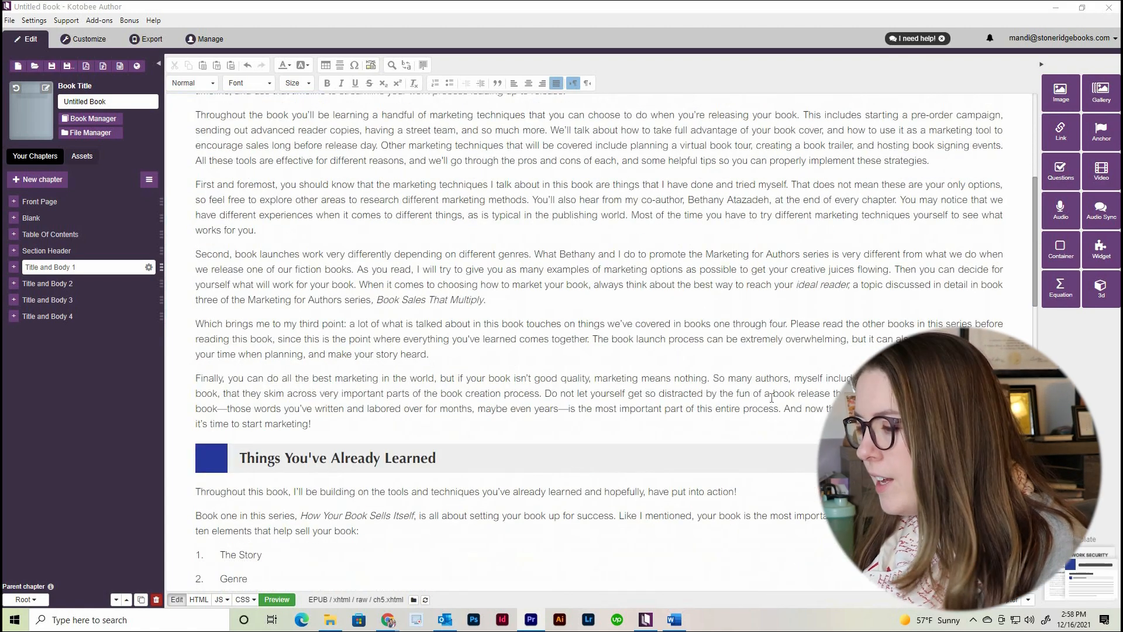
scroll(772, 398, up, 2)
click(593, 176)
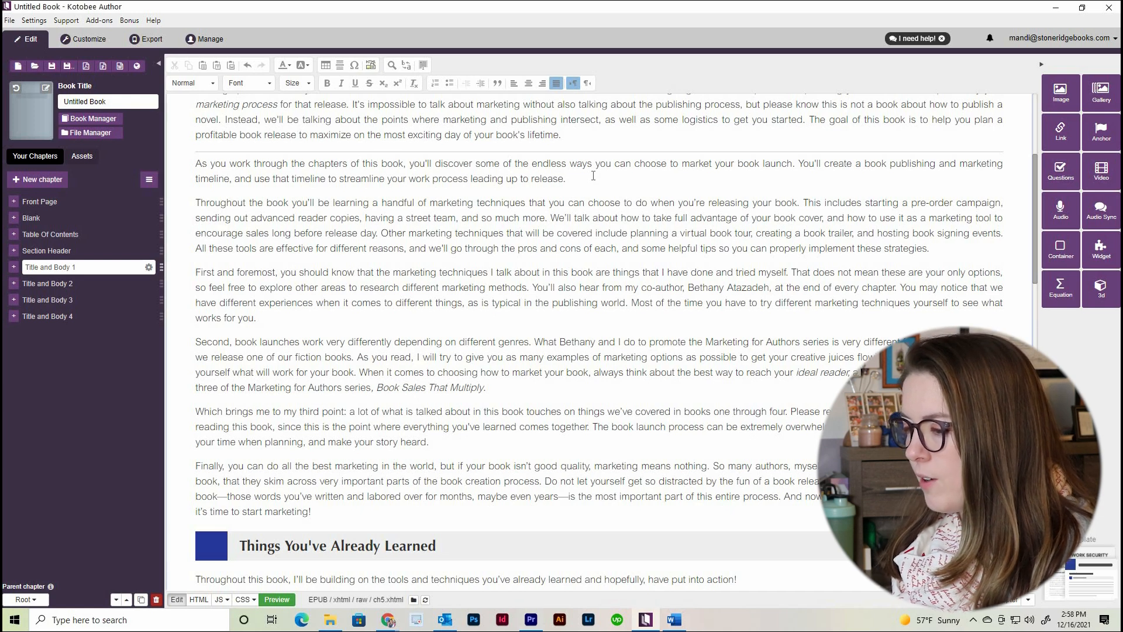
key(Return)
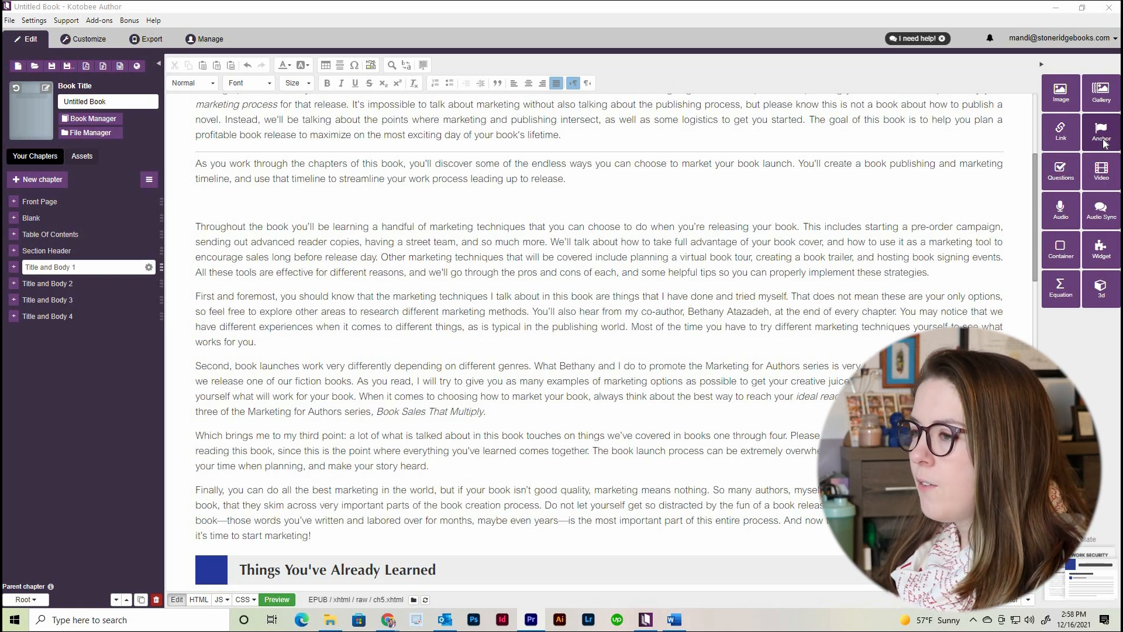
Step: Look through the numbered and bulleted lists in the "Things You've Already Learned" section of the chapter
scroll(249, 227, down, 7)
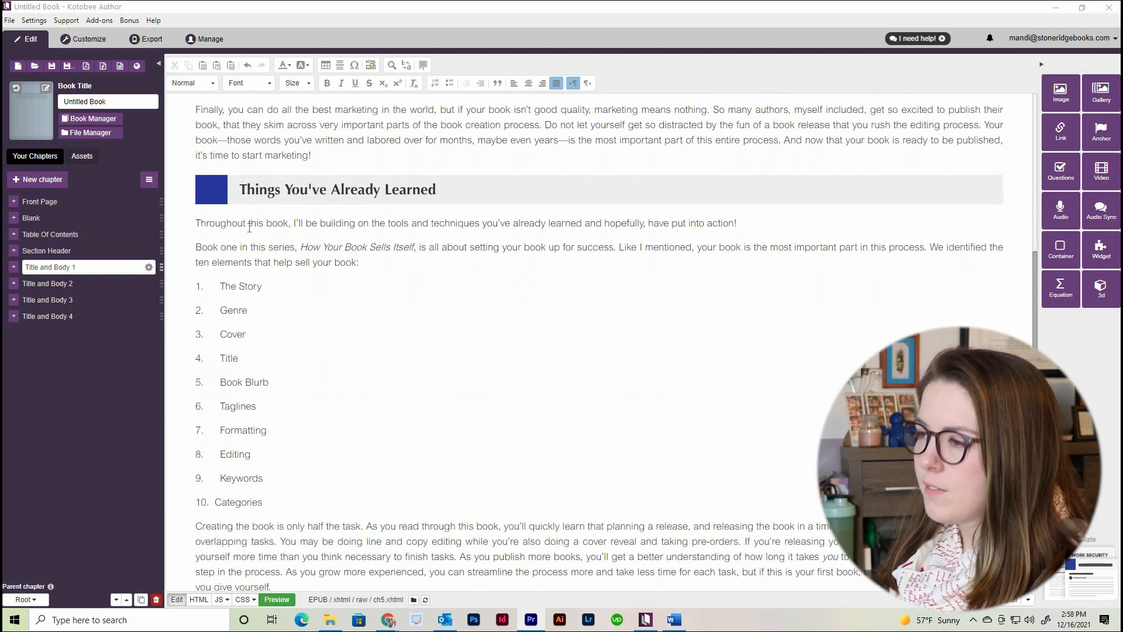
scroll(249, 227, down, 1)
triple_click(305, 231)
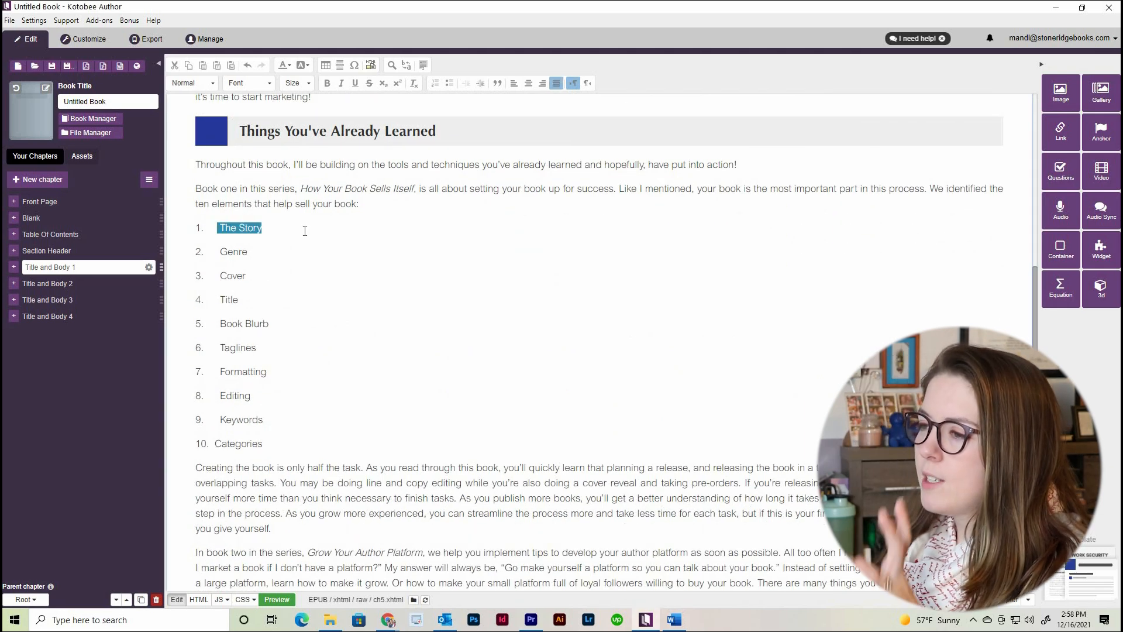
scroll(280, 217, down, 1)
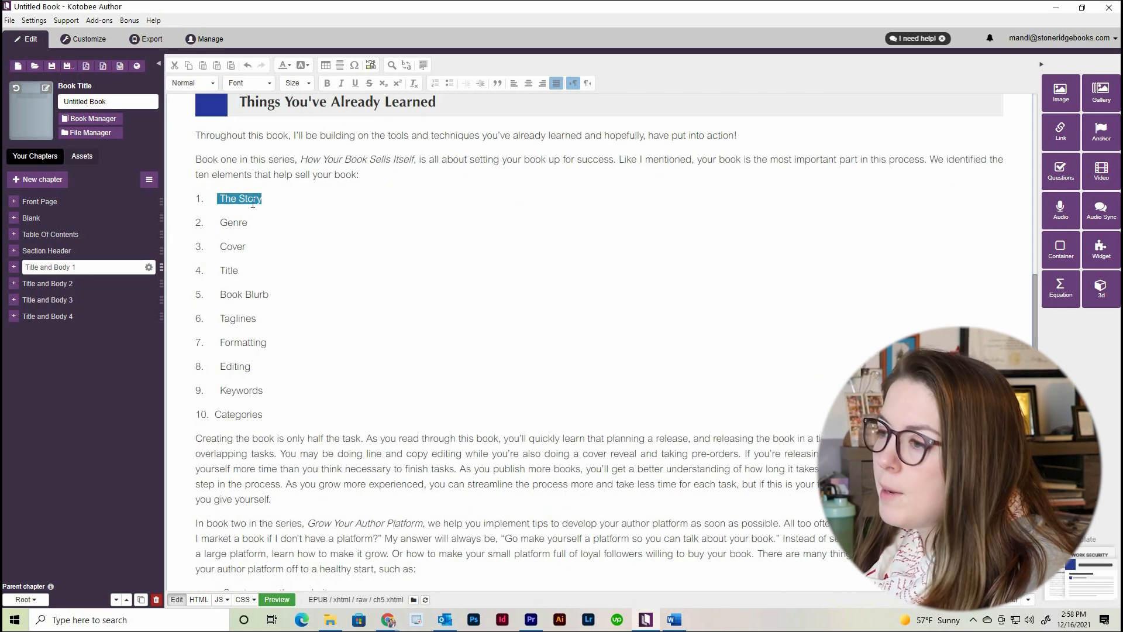
scroll(276, 267, down, 8)
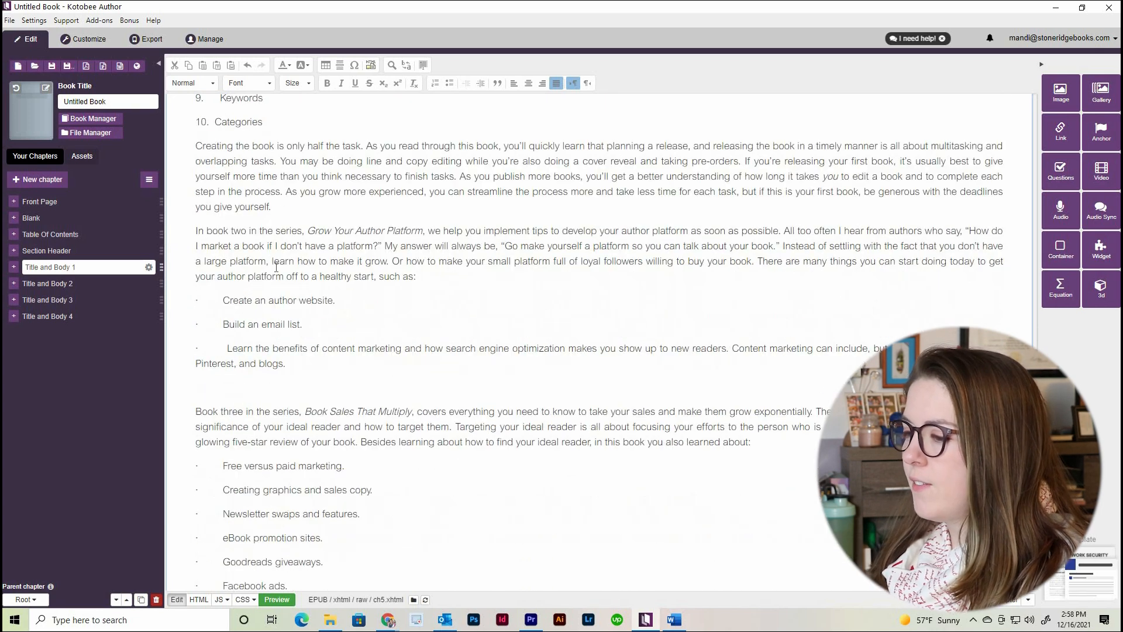
scroll(276, 266, down, 4)
drag(196, 277, 272, 278)
scroll(334, 278, up, 9)
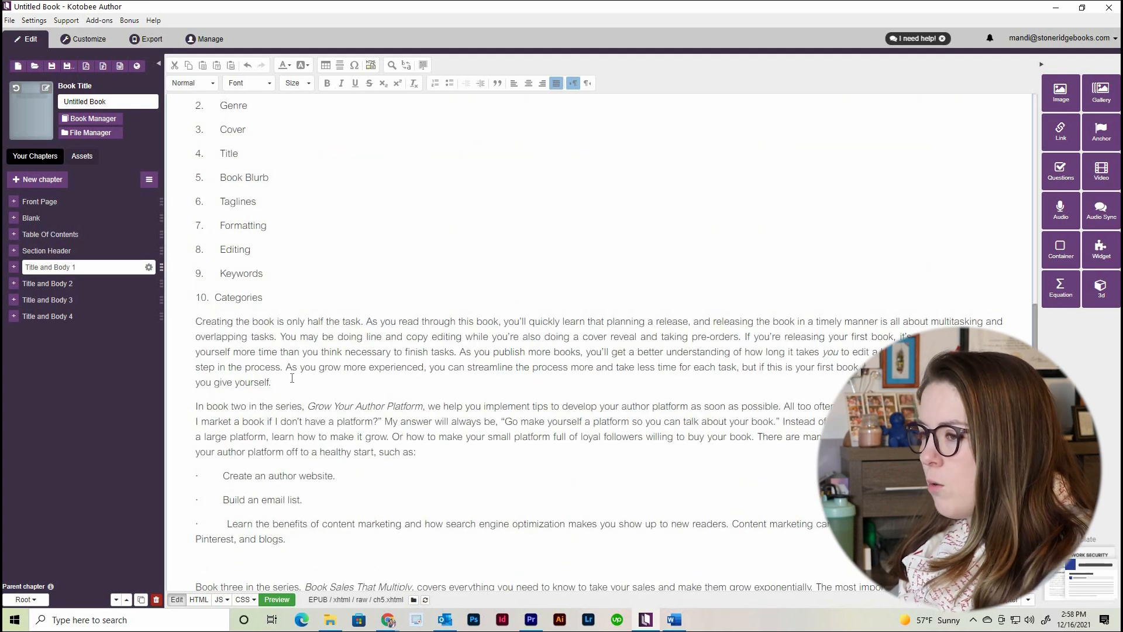
scroll(292, 378, down, 2)
scroll(291, 378, down, 1)
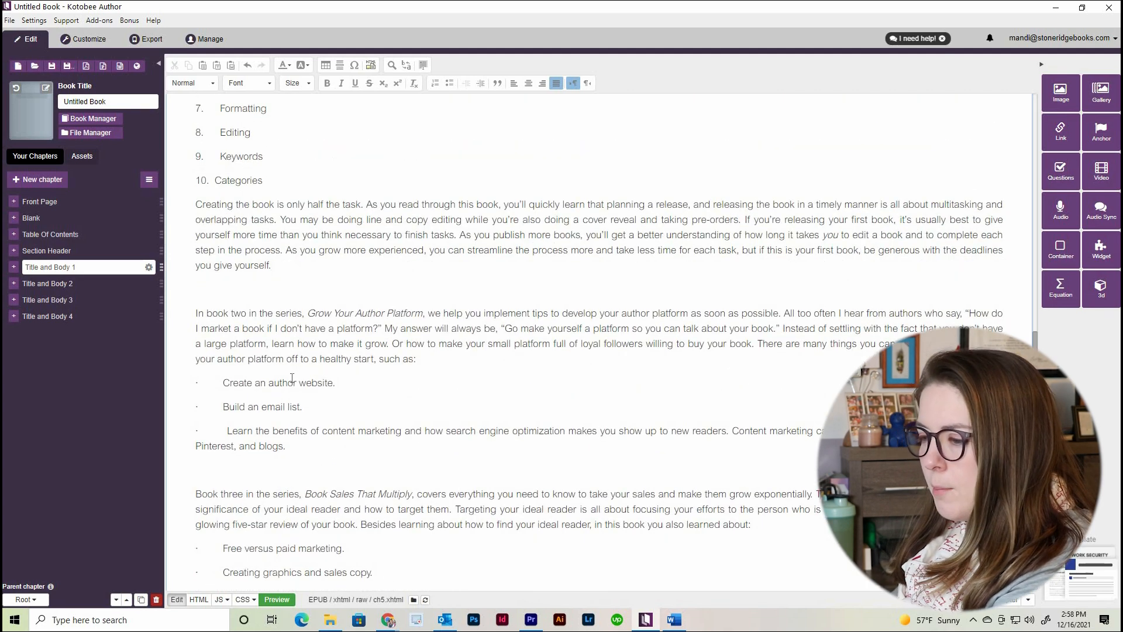
Step: Start a new question set at the end of the chapter and check its response options
key(ctrl+End)
scroll(260, 488, down, 1)
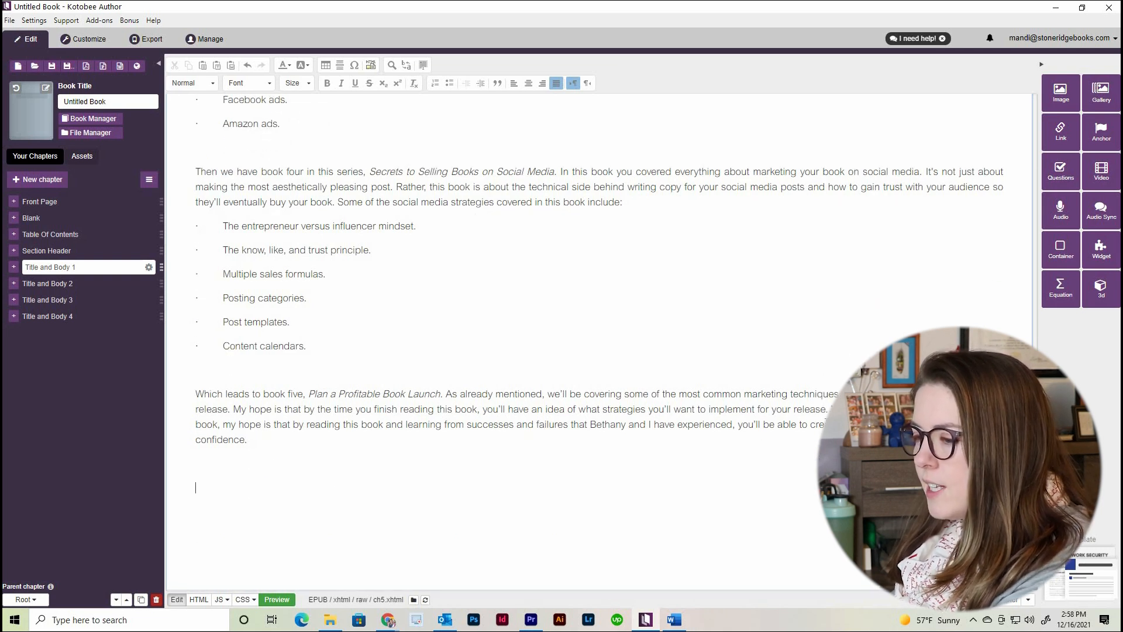
key(alt+Tab)
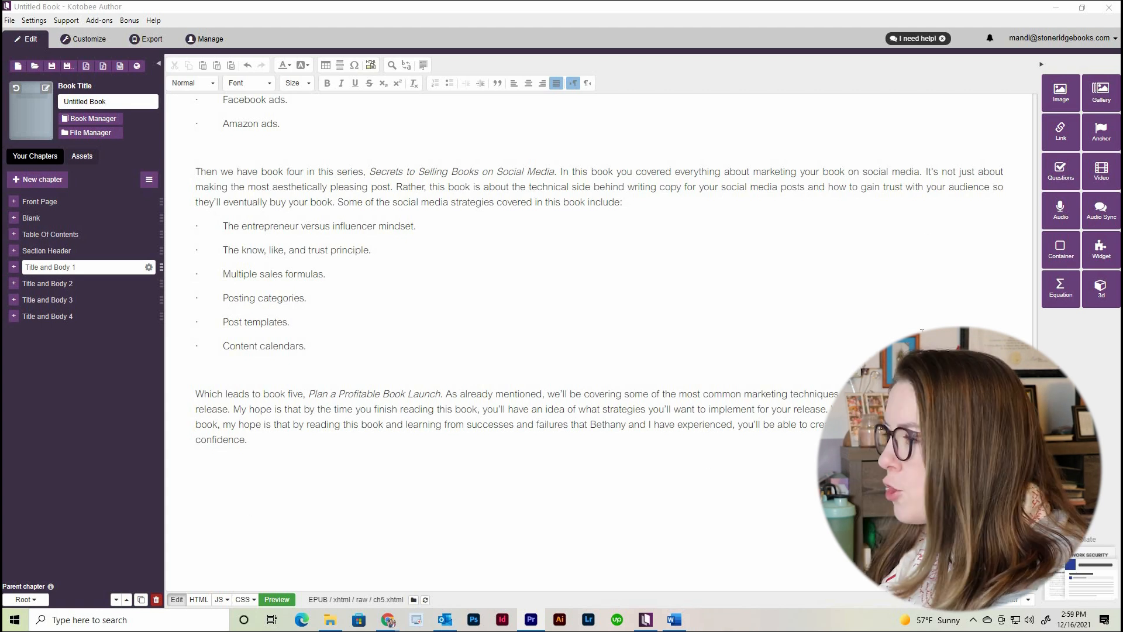
click(1048, 179)
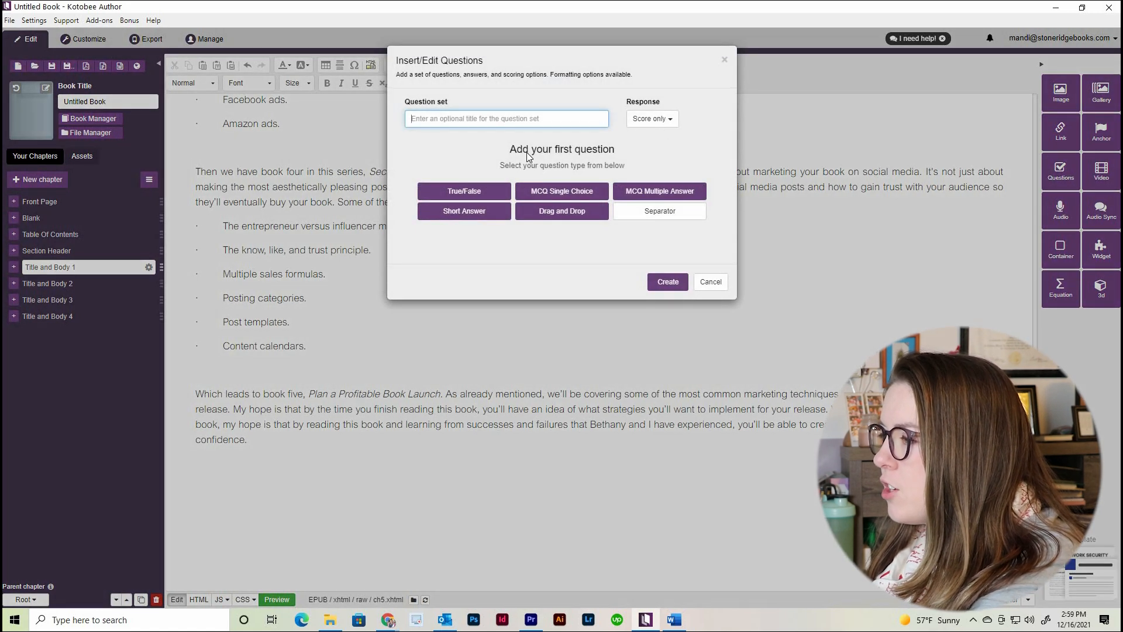
click(673, 122)
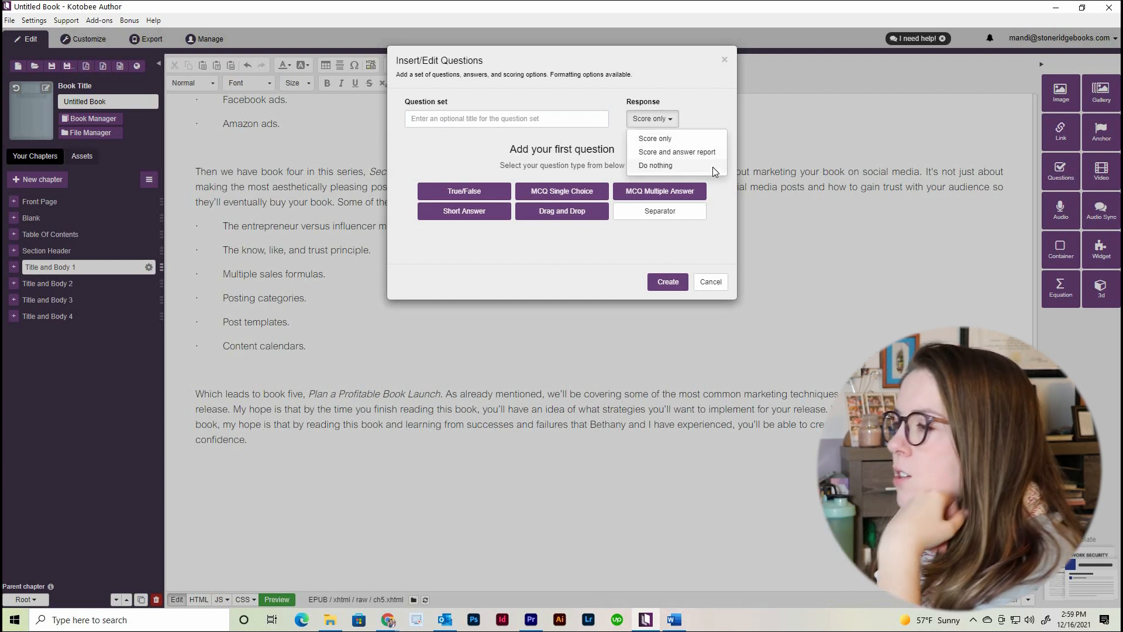
click(695, 123)
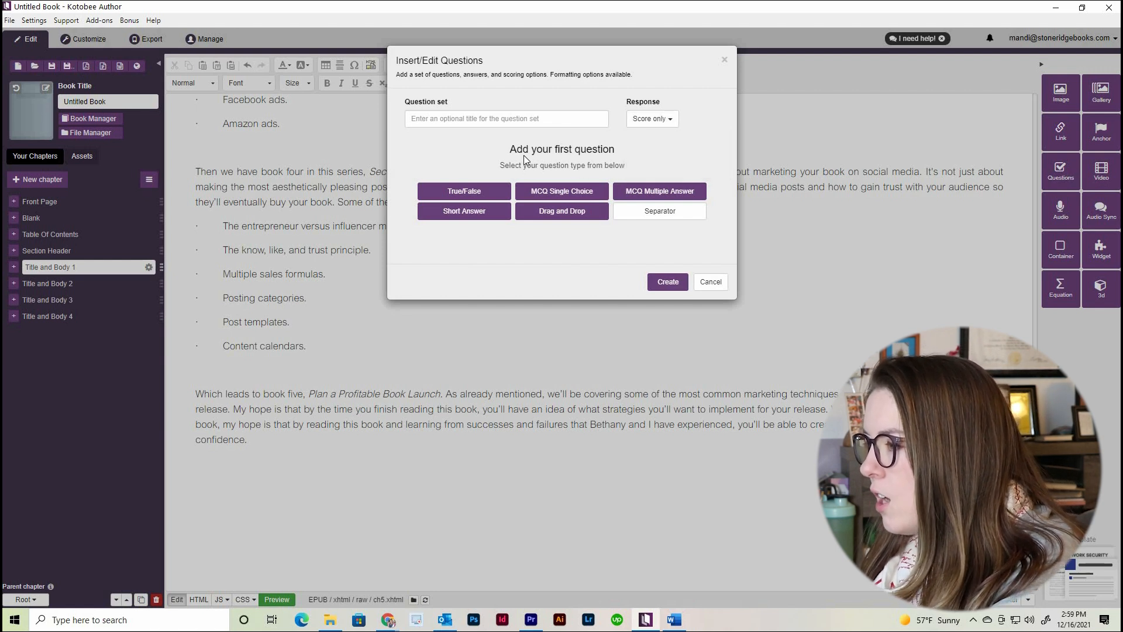
Step: Add a True/False question and title the question set "Introduction"
click(489, 192)
click(414, 117)
text(Introduction)
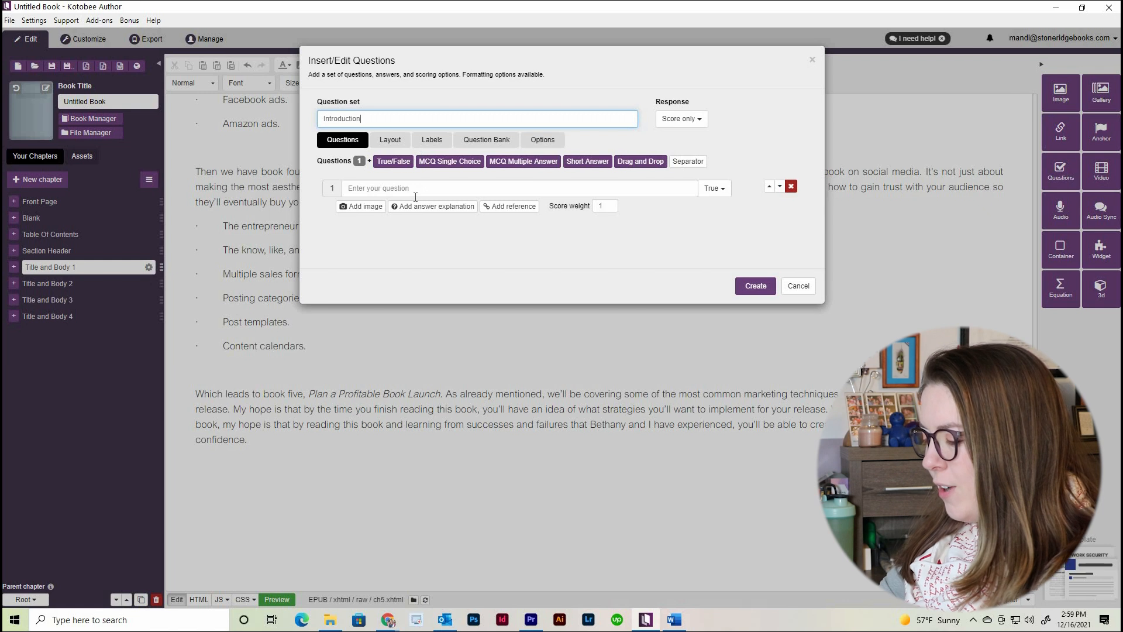
Step: Enter the question "Fiction is based on a real story" with the answer False and insert the question set into the chapter
click(416, 192)
text(Ficti)
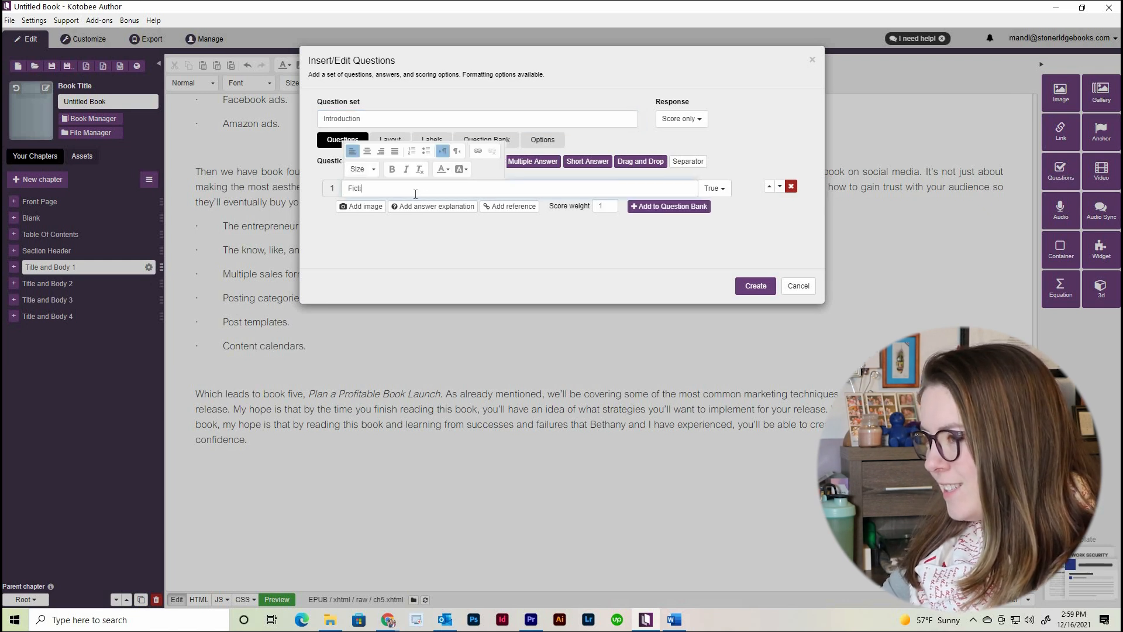
text(on is ba)
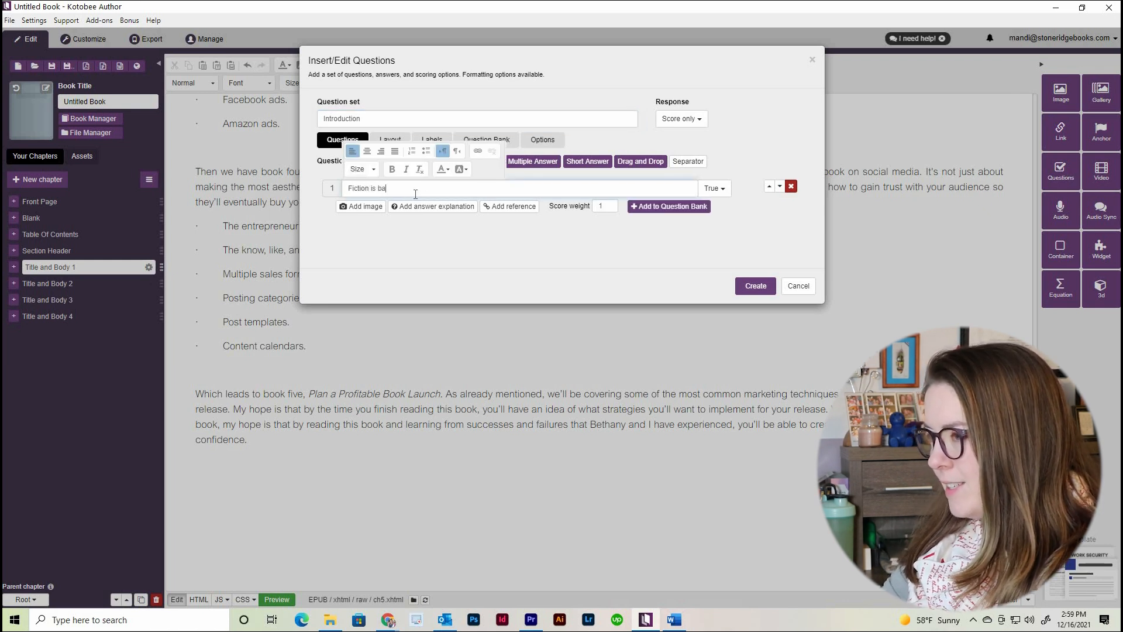
text(sed on a real story)
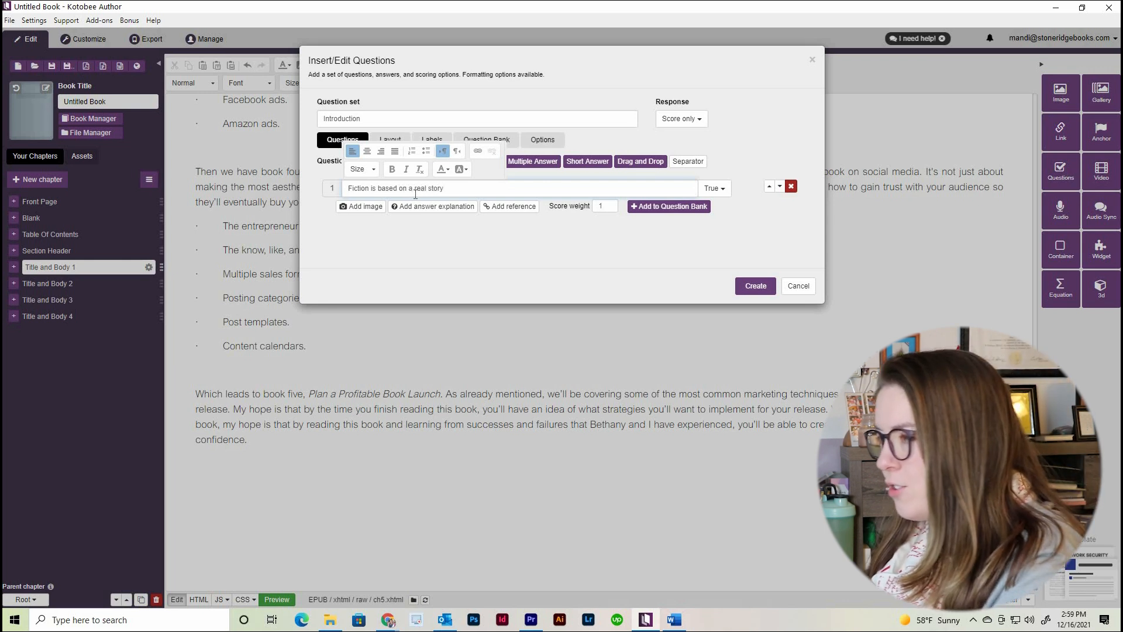
click(727, 188)
click(721, 221)
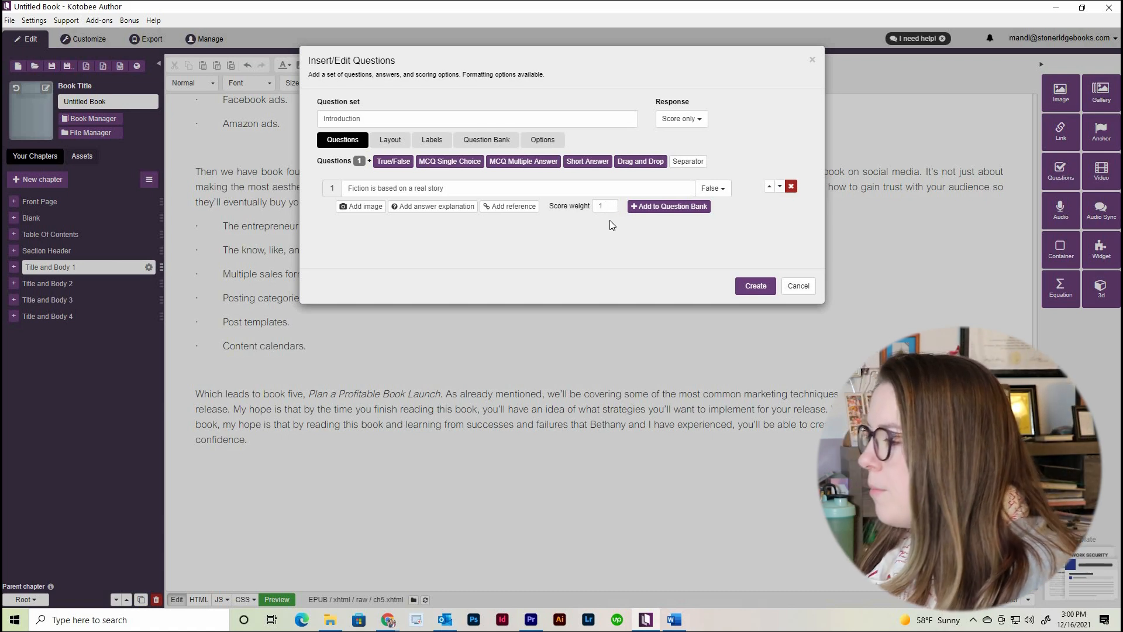
click(752, 285)
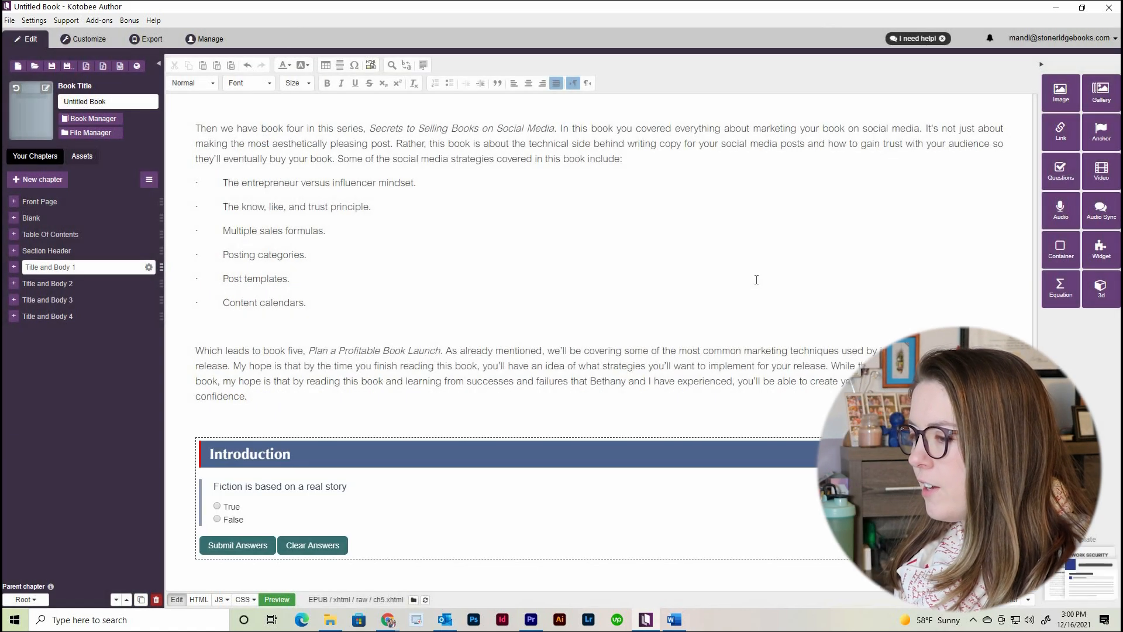
Step: Preview the Introduction chapter as readers will see it, down to the quiz at its end
scroll(287, 485, down, 2)
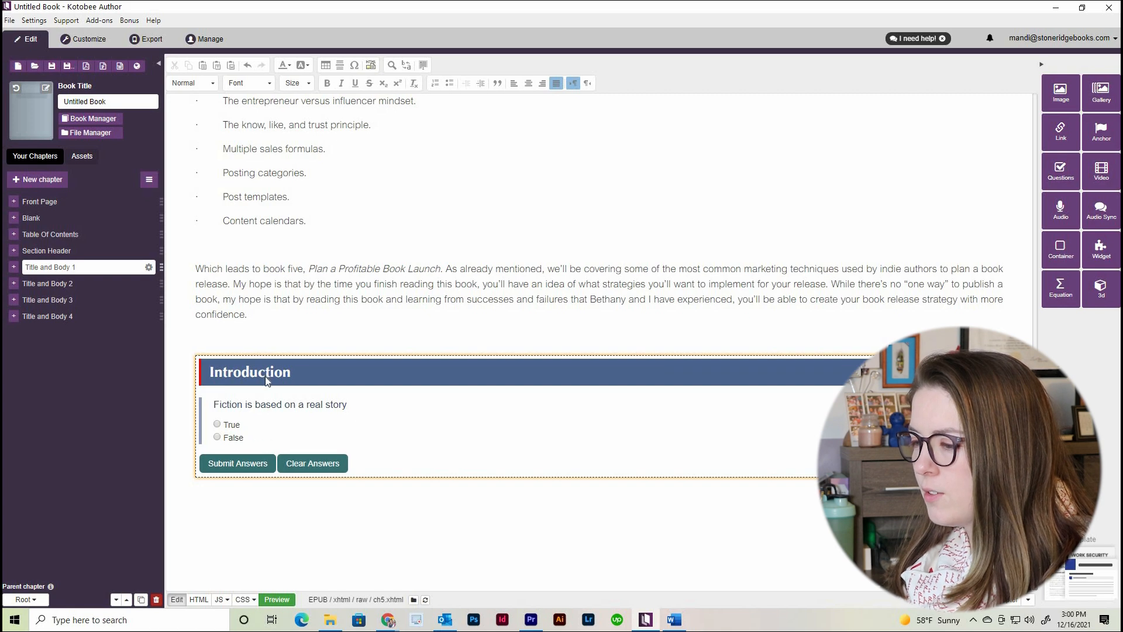
click(87, 40)
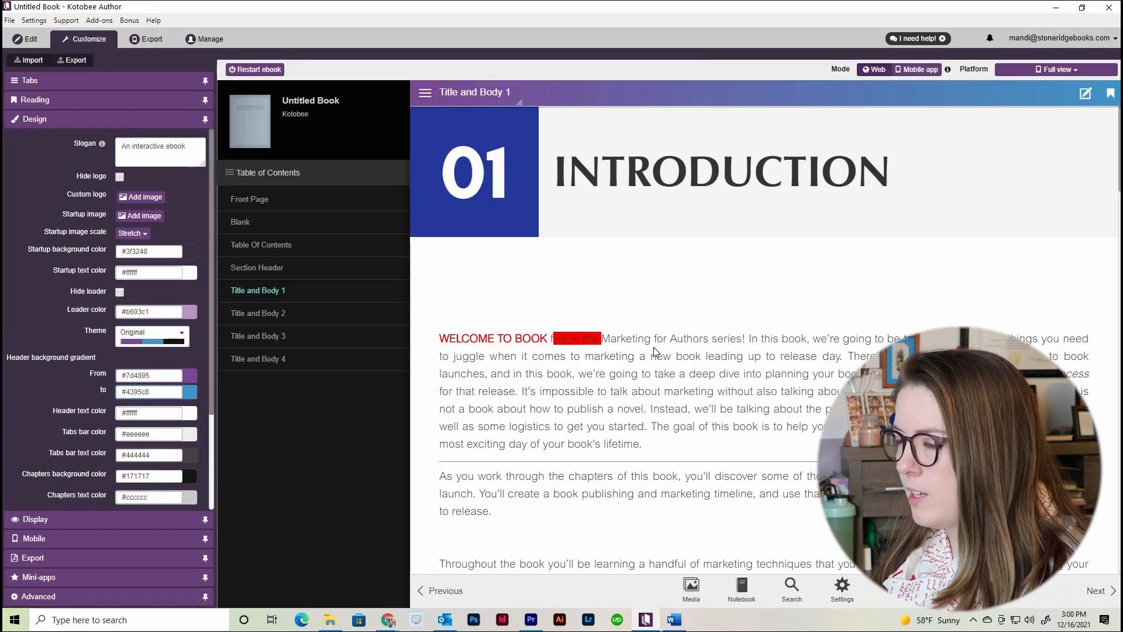
scroll(653, 346, down, 1)
scroll(654, 347, up, 1)
scroll(654, 347, down, 15)
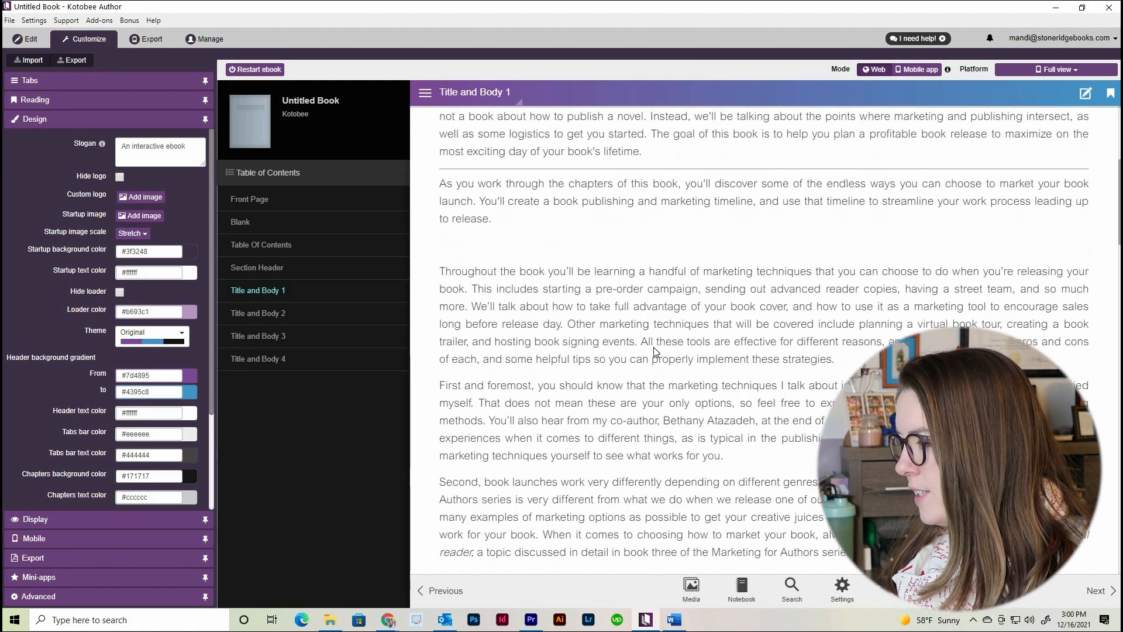
scroll(654, 348, down, 15)
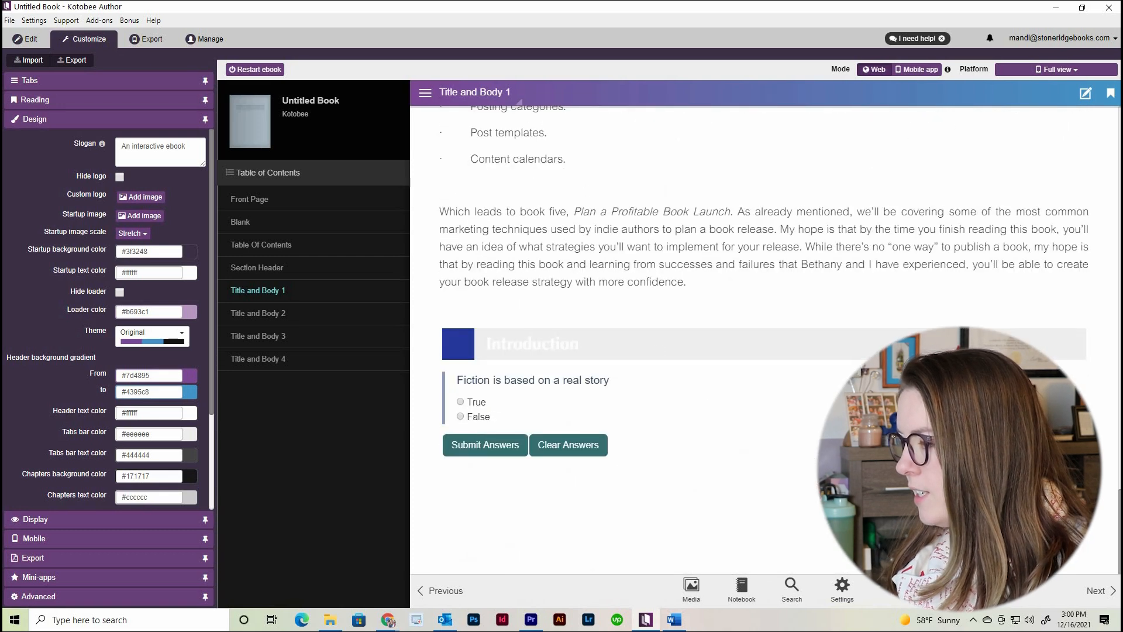
Step: Test the quiz in the preview by answering False, submitting the answer and dismissing the score message
click(488, 403)
click(481, 416)
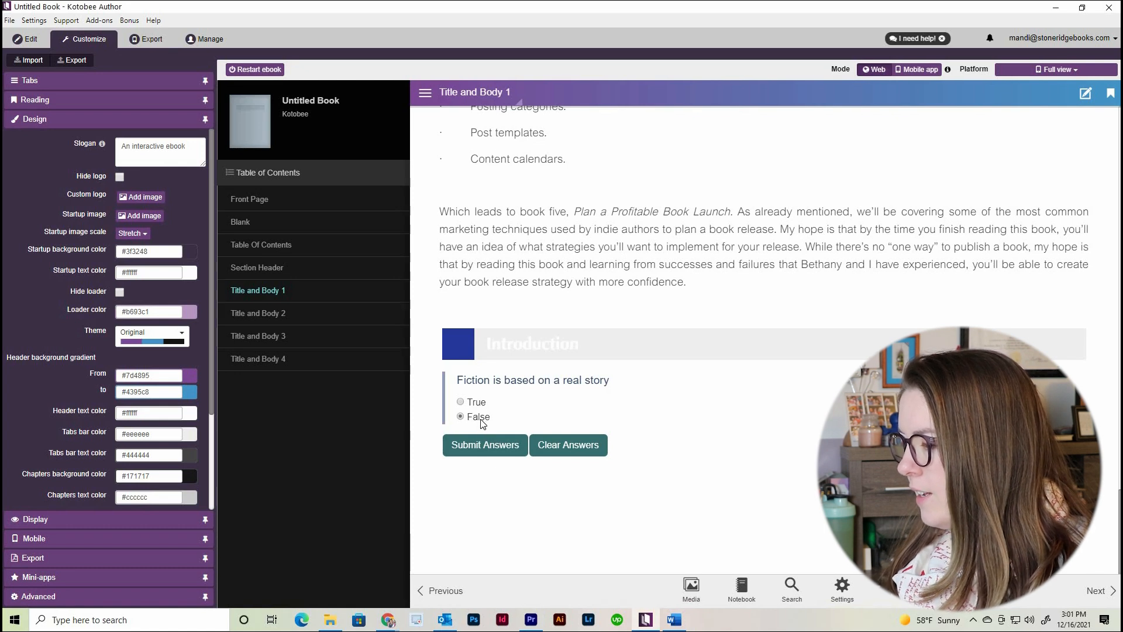
click(481, 418)
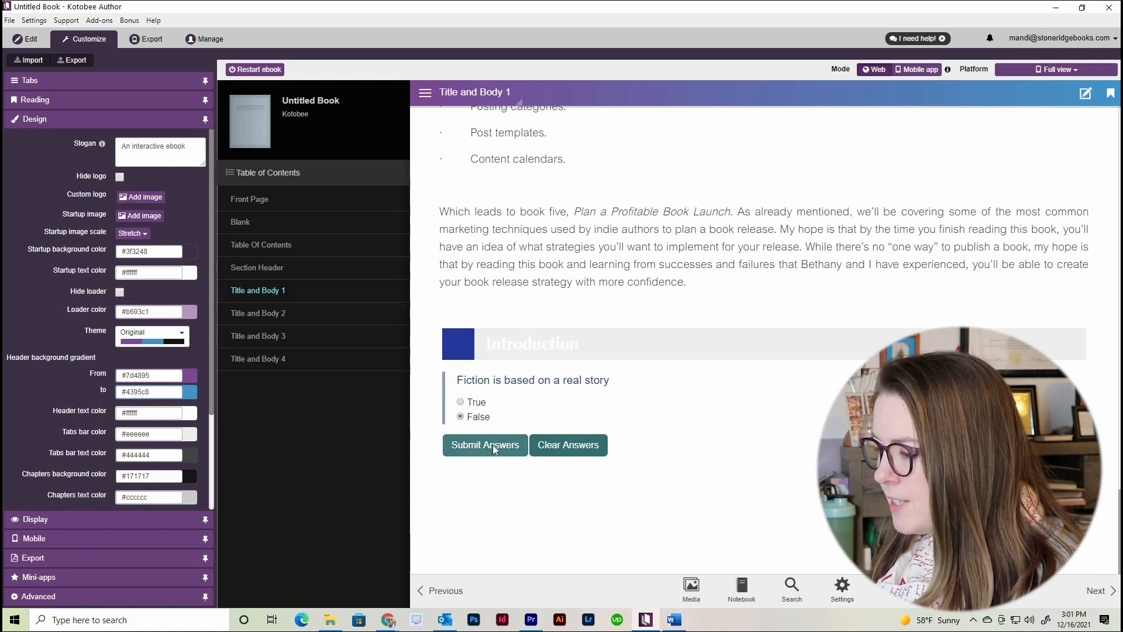
click(492, 444)
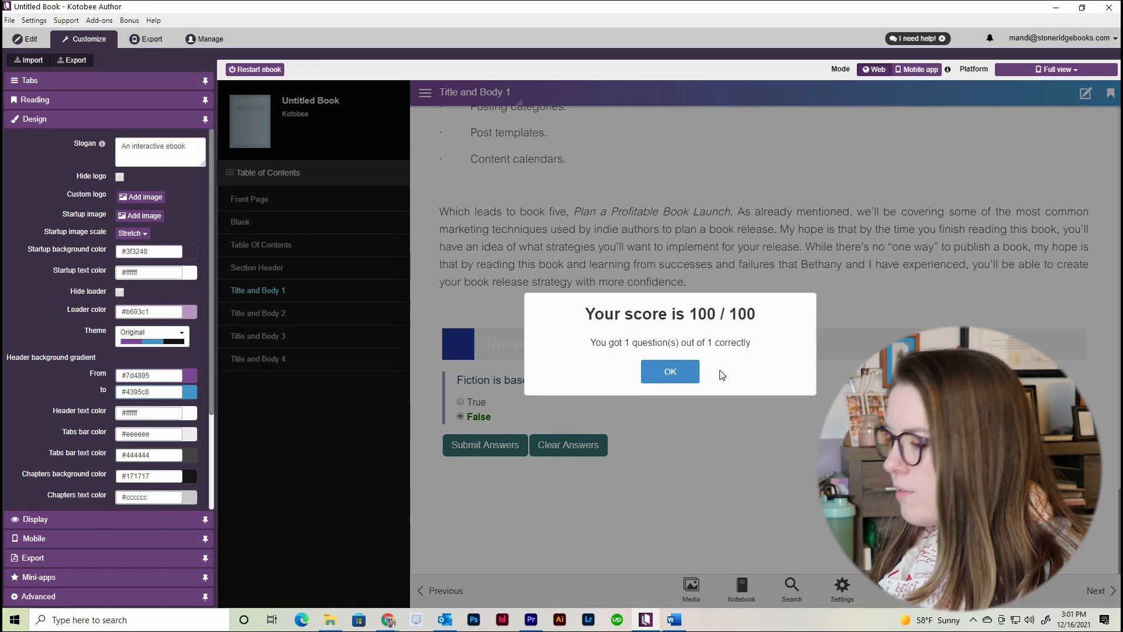
click(684, 371)
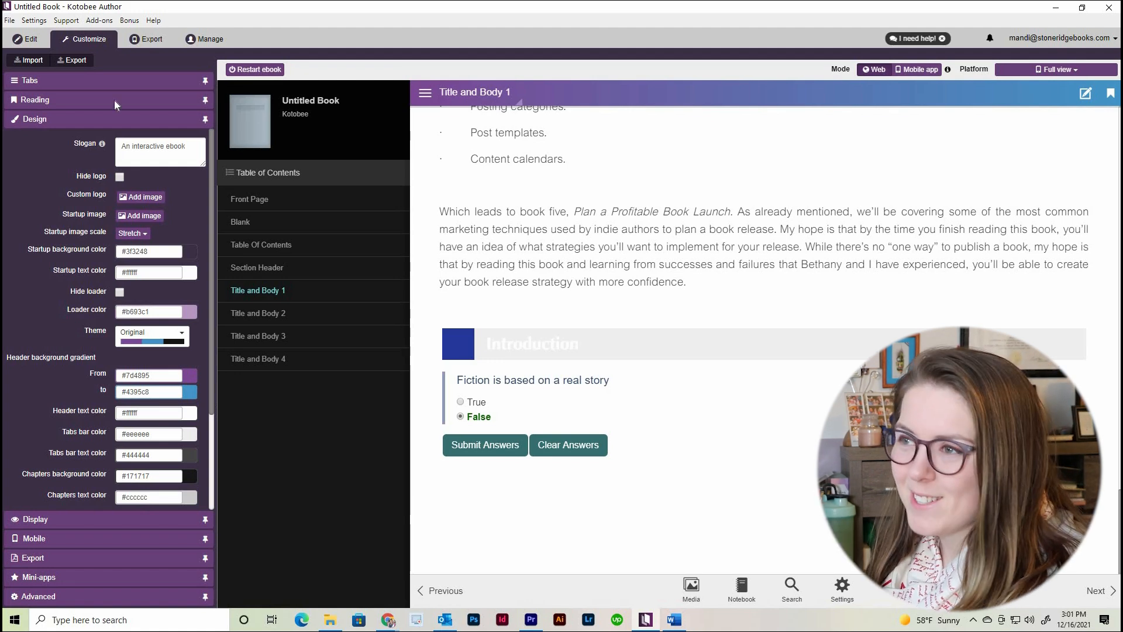
click(41, 42)
scroll(682, 390, down, 20)
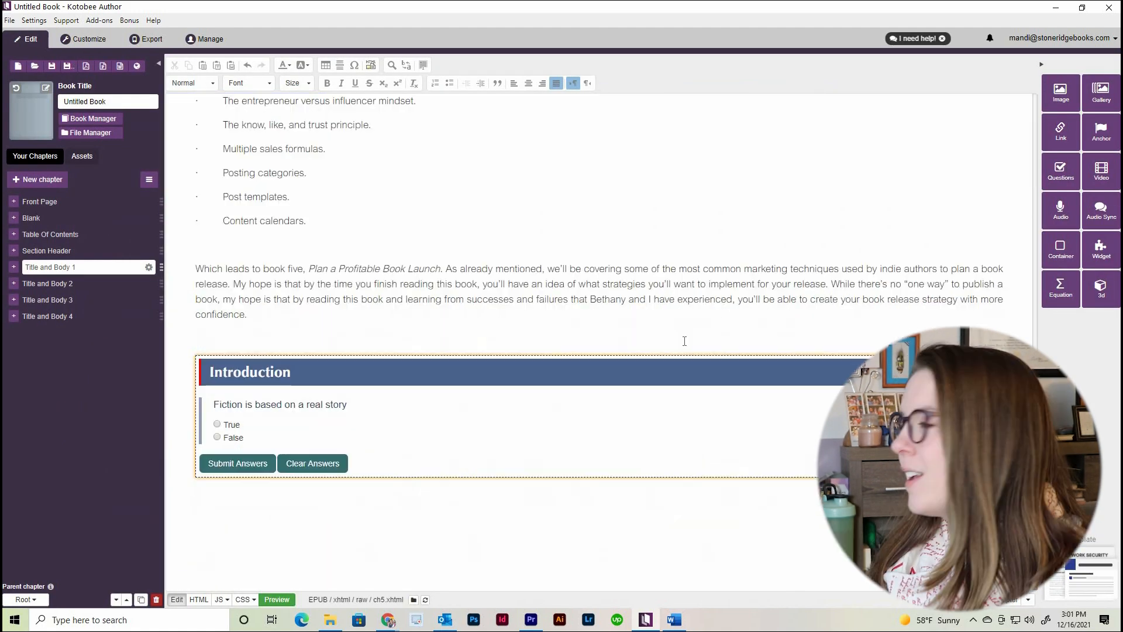
click(602, 323)
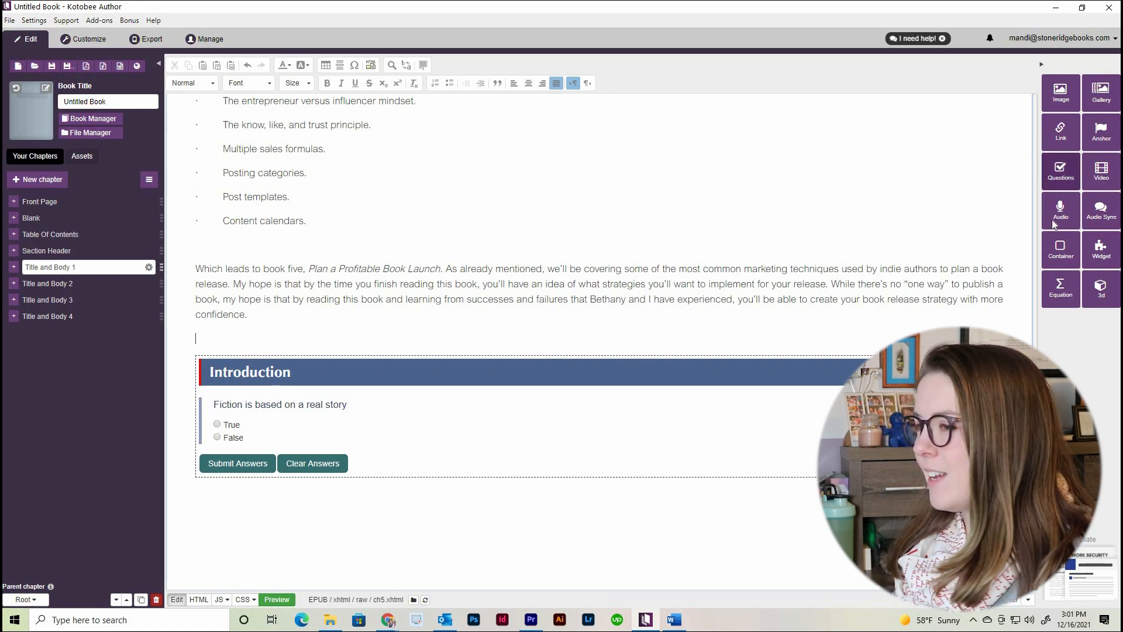
click(1102, 170)
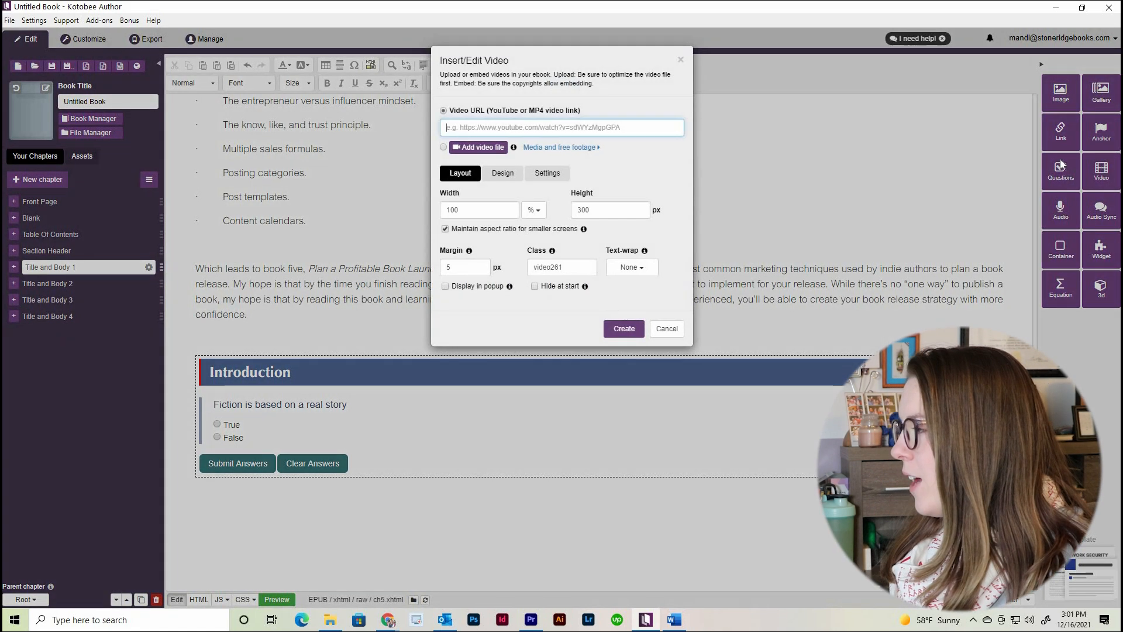
click(488, 127)
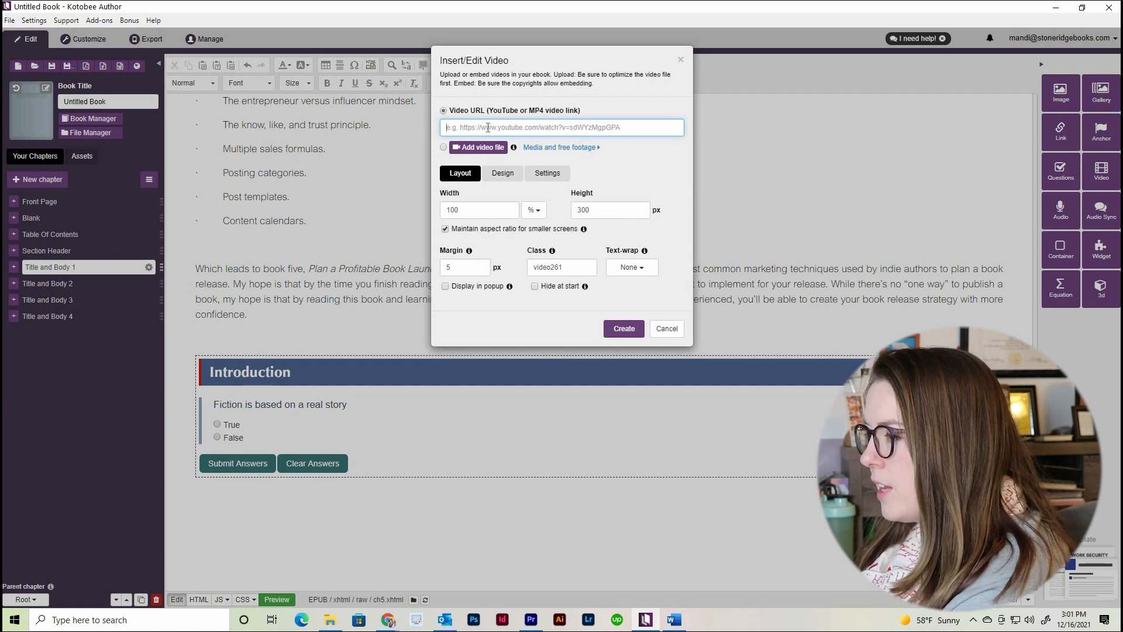
text(https://youtu.be/sGc1VnCcx1M)
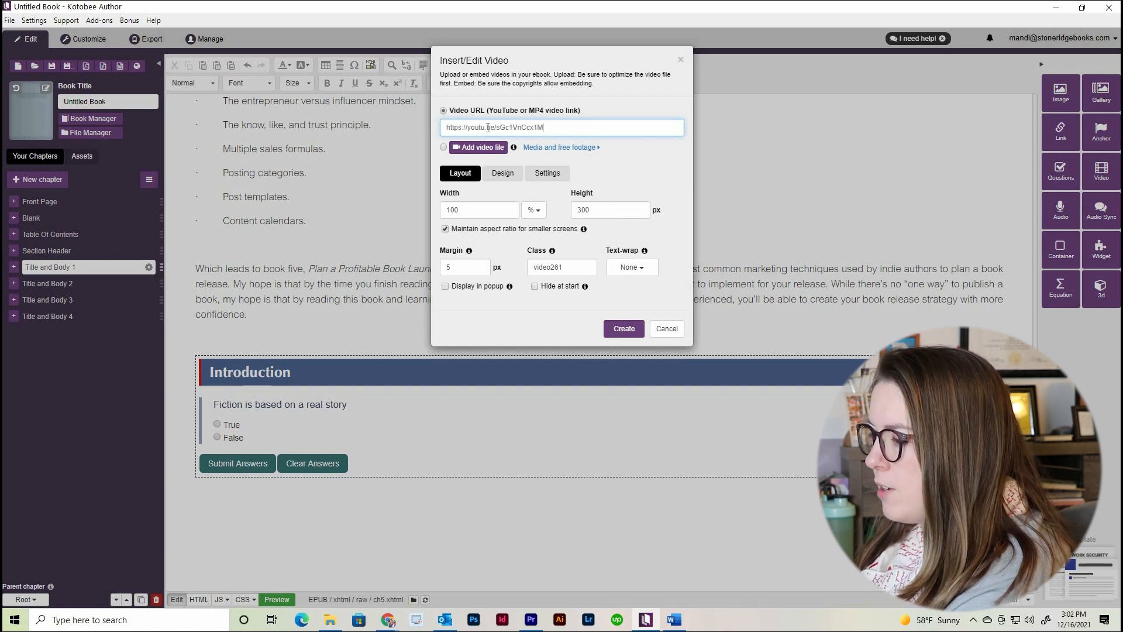
click(624, 328)
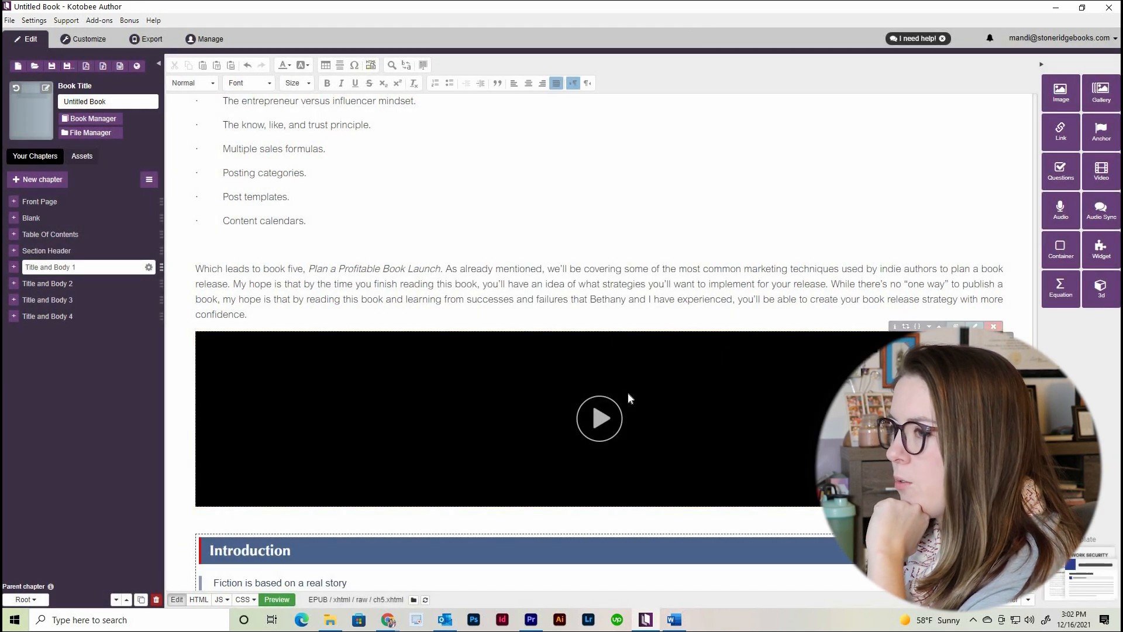
Step: Preview the inserted video near the end of the Title and Body 1 chapter
click(90, 33)
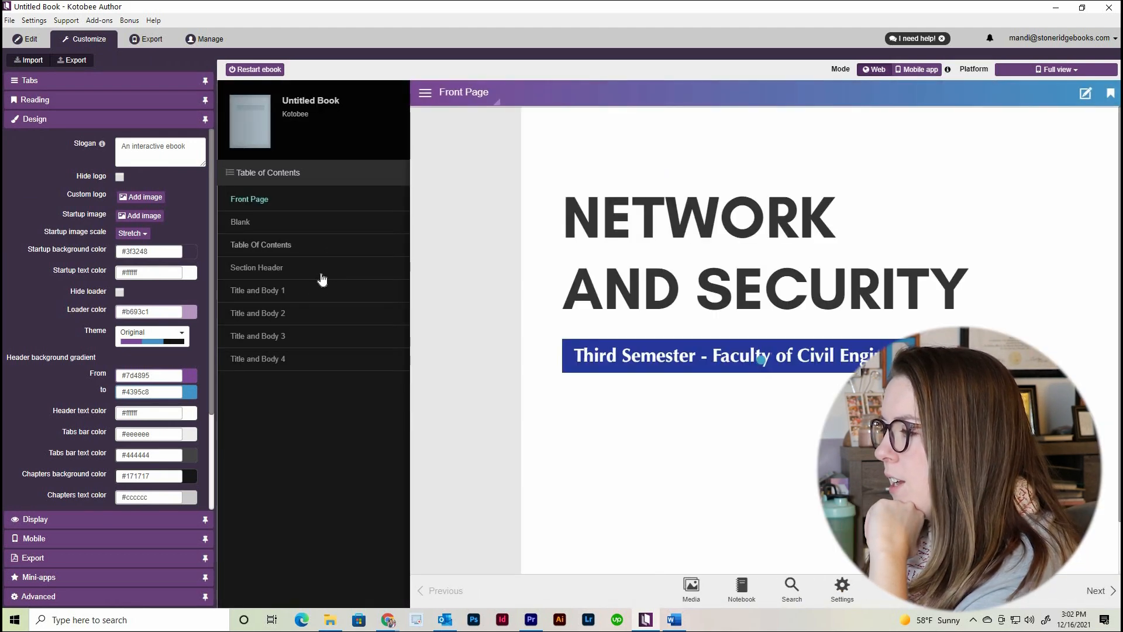
click(315, 295)
scroll(761, 339, down, 10)
scroll(761, 339, down, 15)
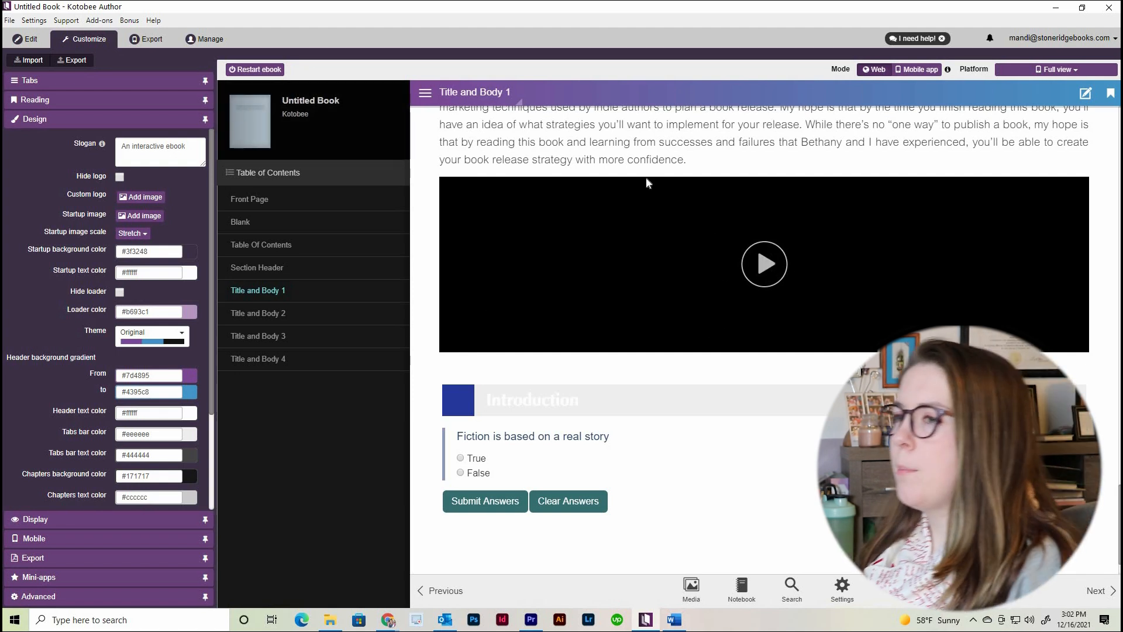
Step: Set the embedded video's width to 50% in the chapter editor and preview the book again
click(44, 40)
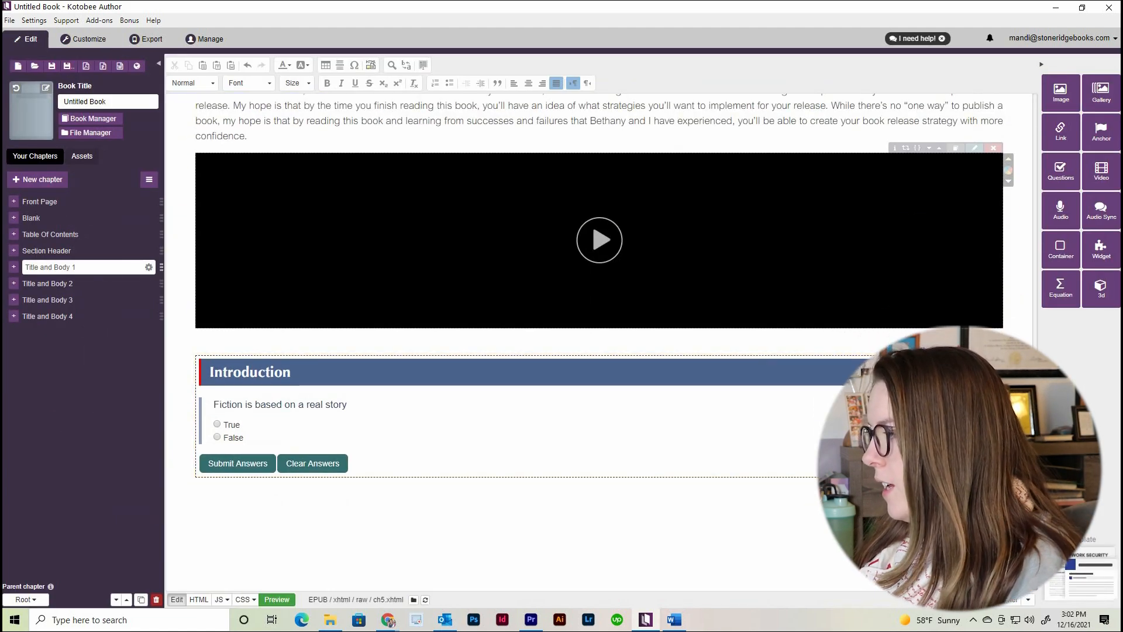
click(974, 150)
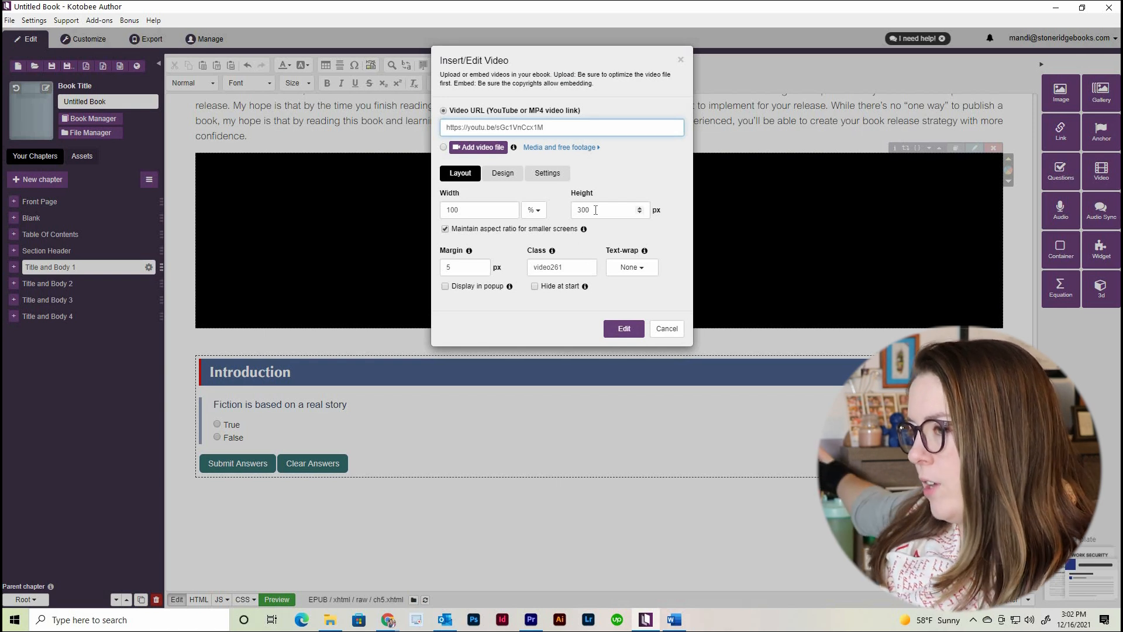
click(491, 210)
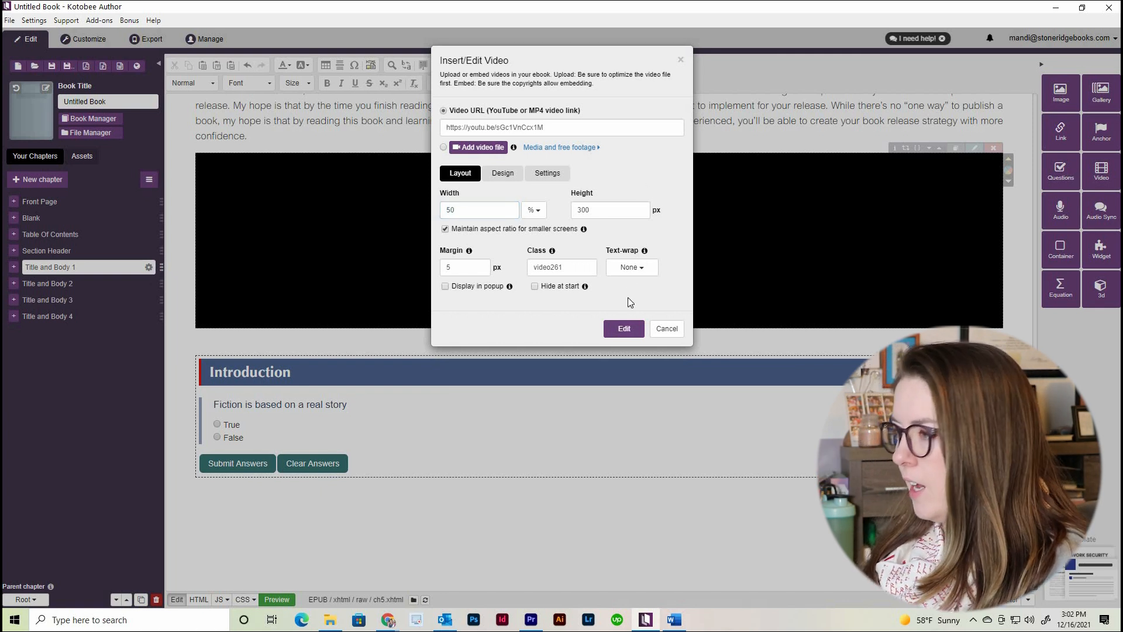
click(626, 328)
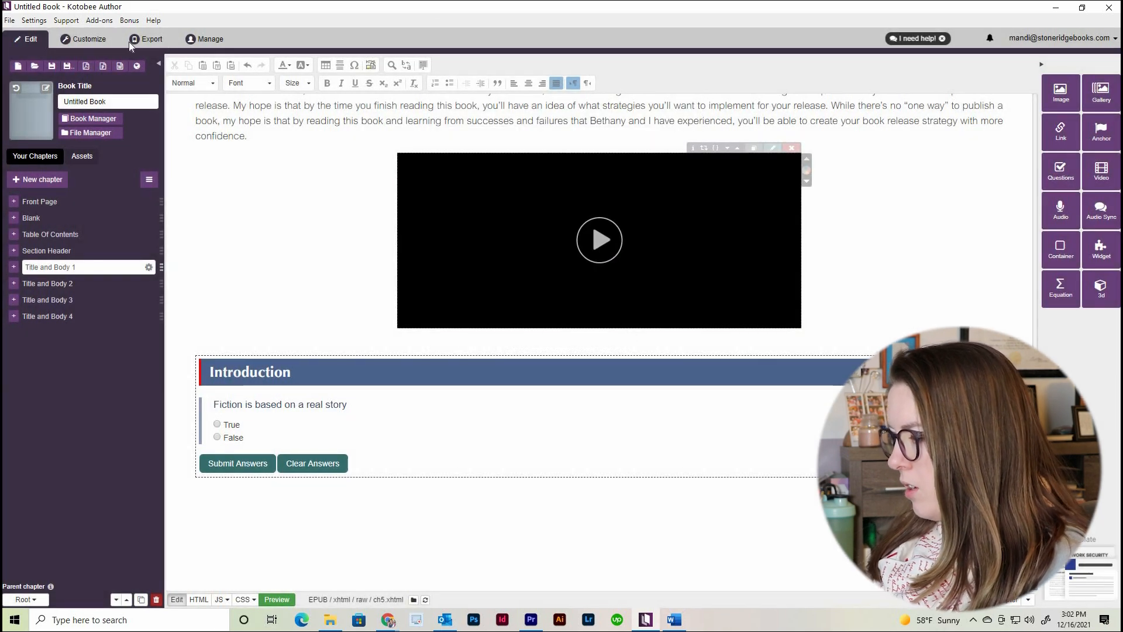
click(85, 39)
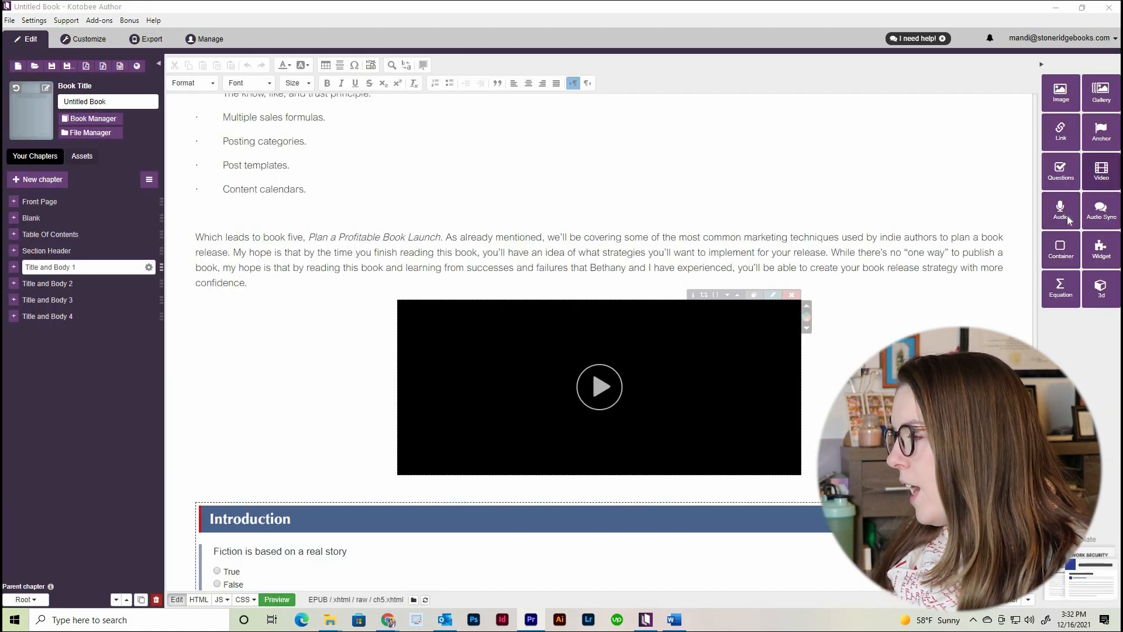
Step: Check the options for inserting audio without adding a clip, and return to the start of the chapter
click(1065, 212)
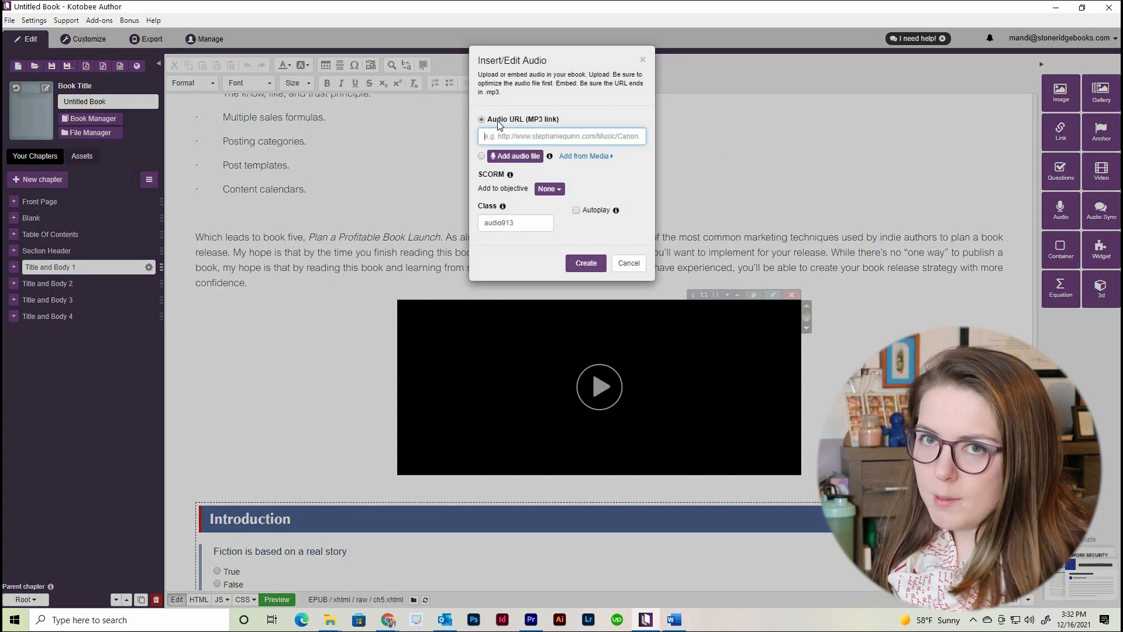
click(628, 264)
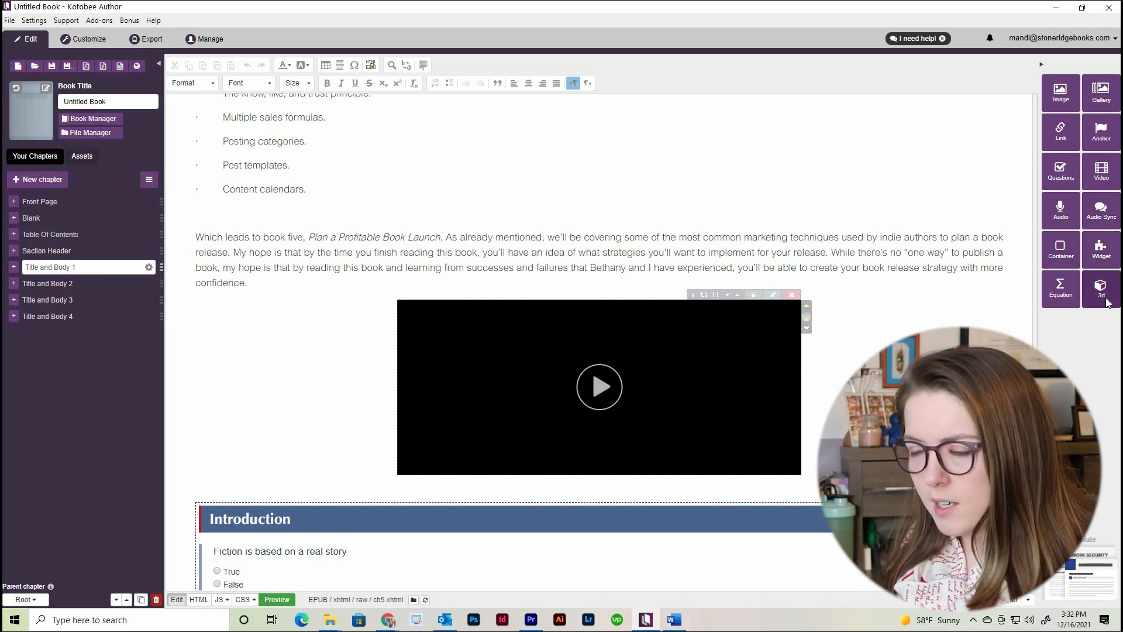
scroll(881, 285, up, 14)
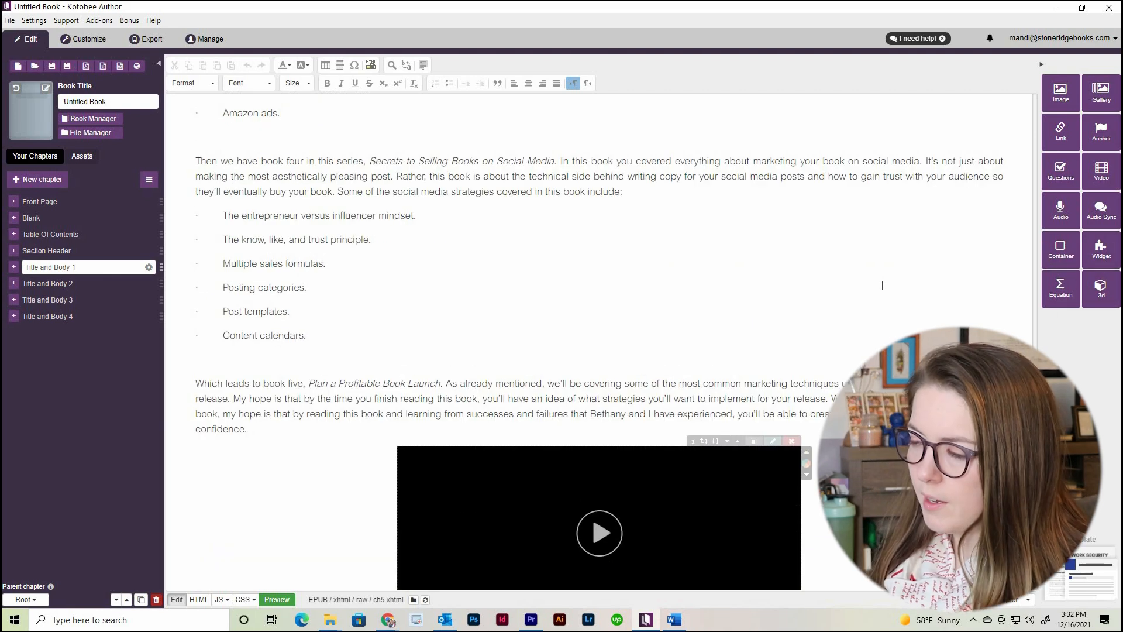
scroll(882, 284, up, 20)
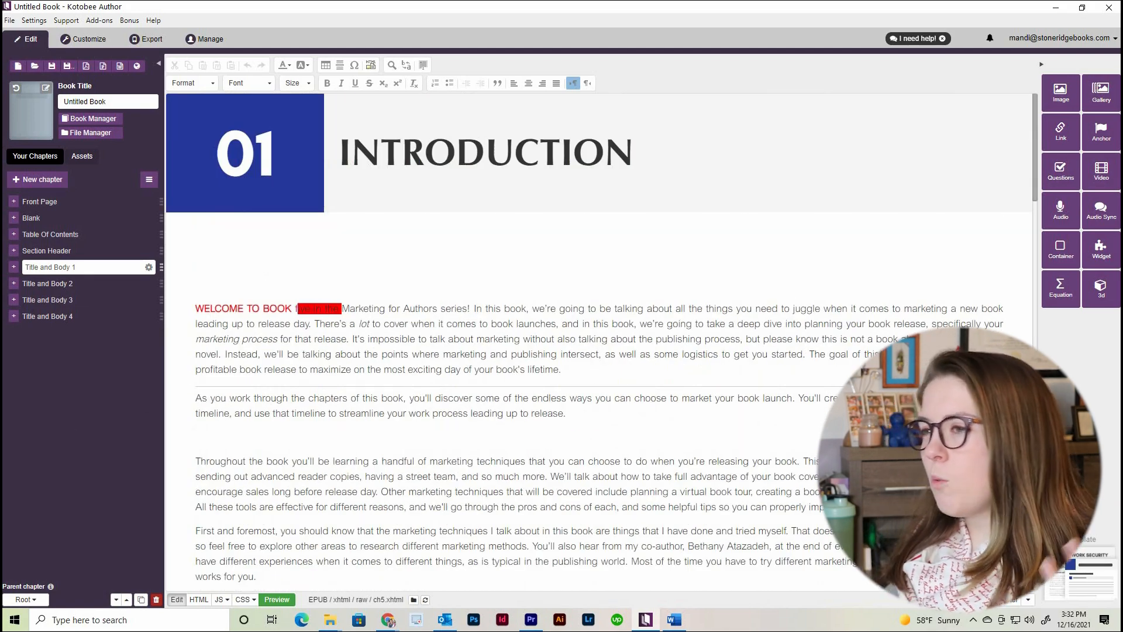
Step: Look through the heading, text and image layouts of the Title and Body 2 and Title and Body 3 chapters
click(111, 283)
scroll(628, 355, down, 10)
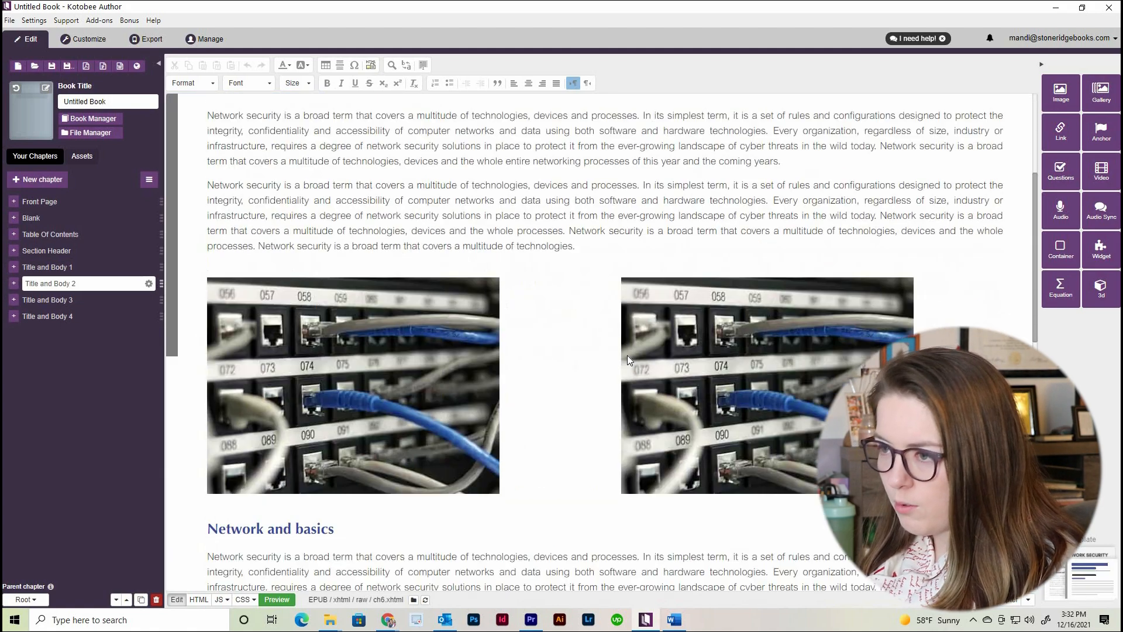
scroll(628, 355, down, 6)
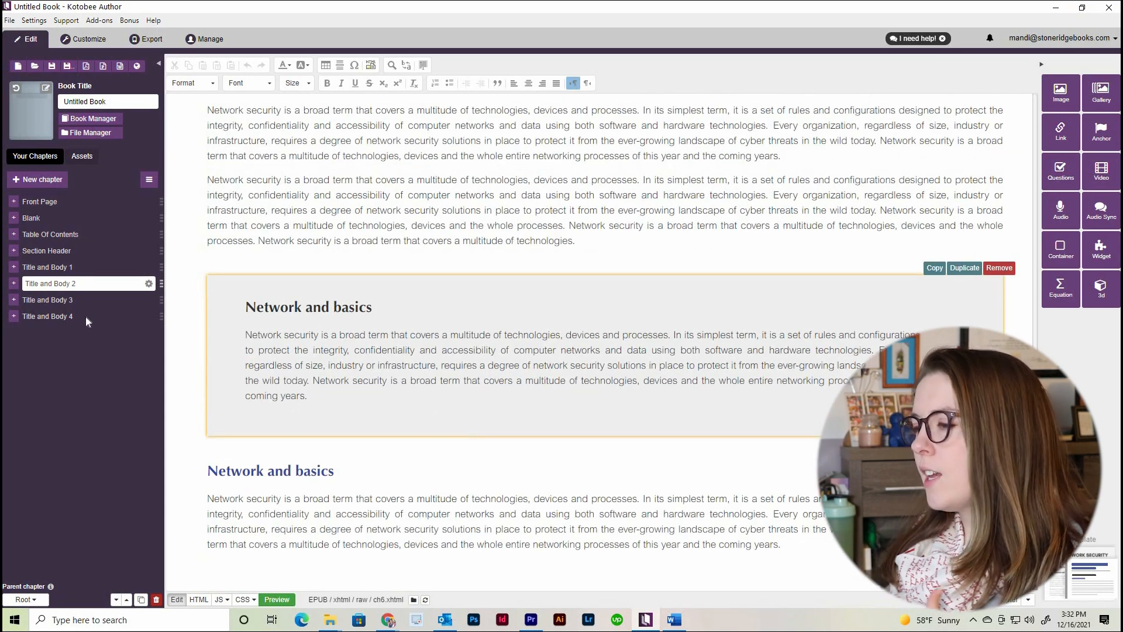
click(82, 299)
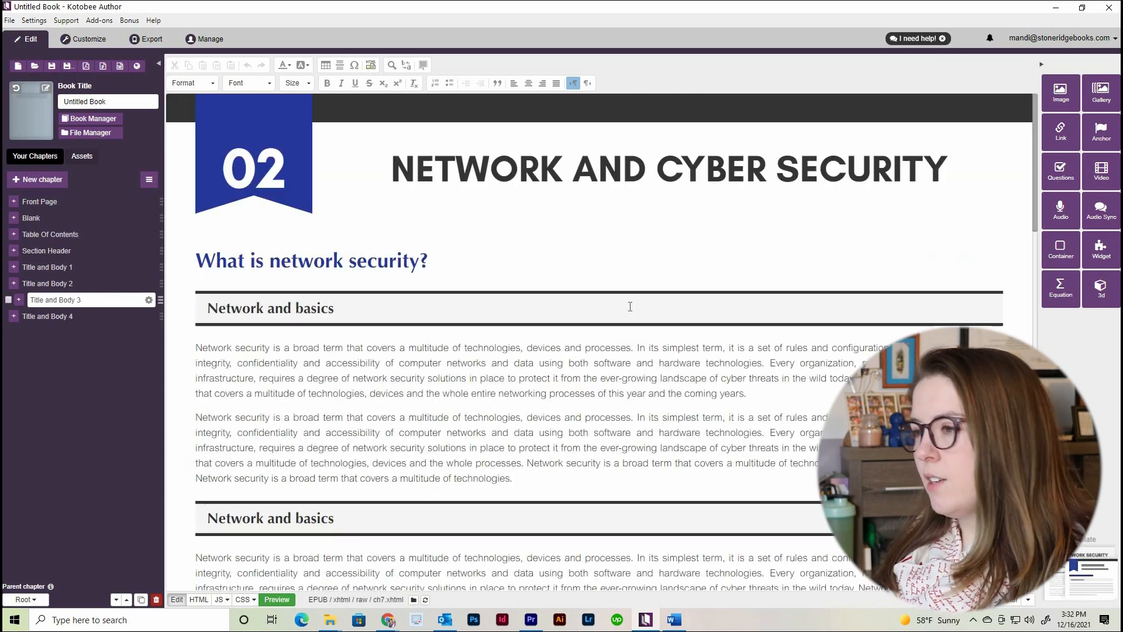
scroll(630, 306, down, 10)
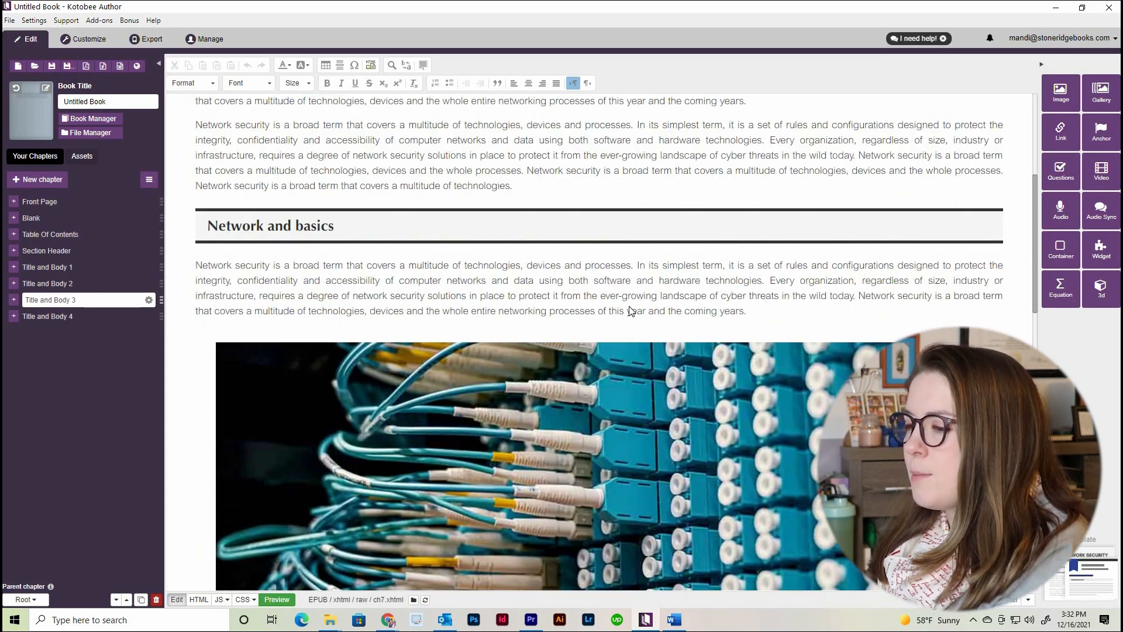
scroll(629, 307, down, 10)
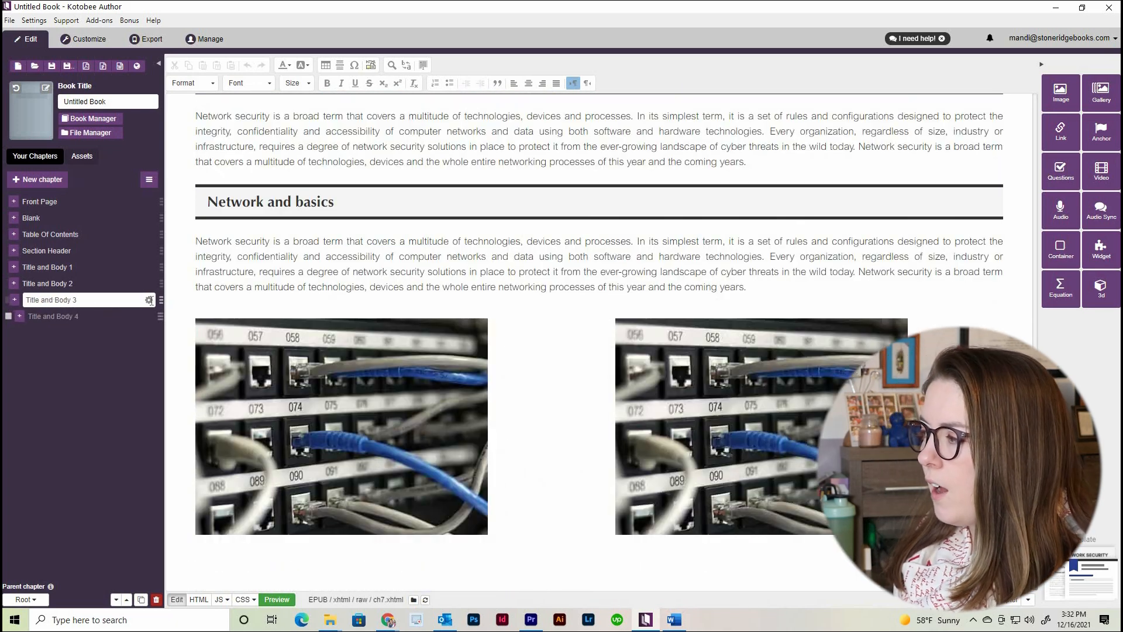
Step: Examine the Title and Body 4 chapter's headings, paragraphs and image layout through to its end
click(89, 319)
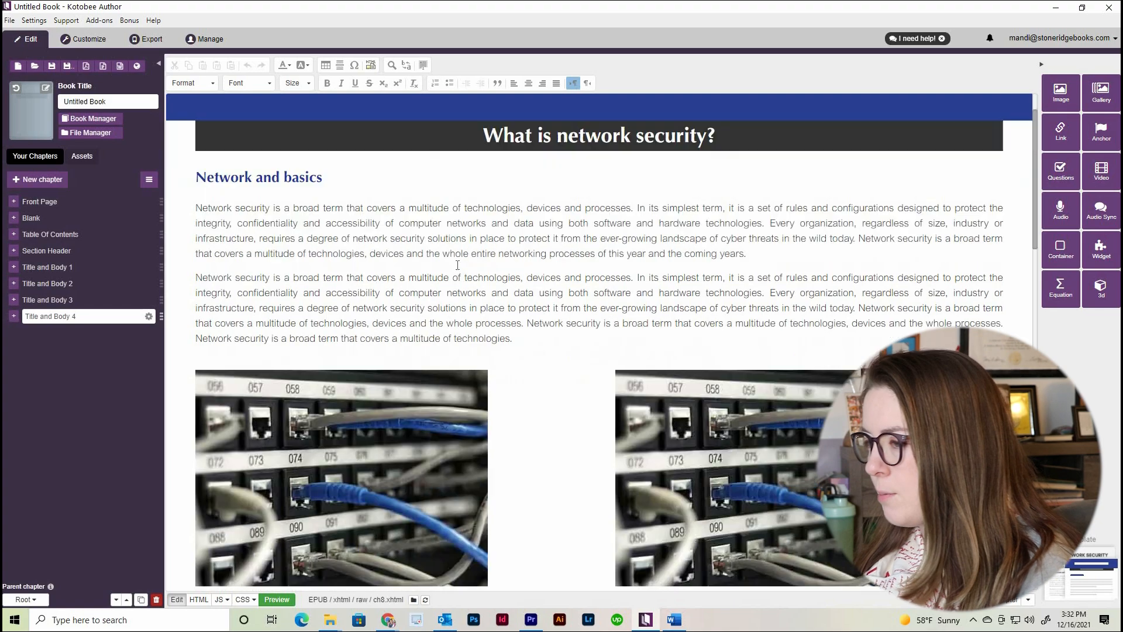
scroll(456, 264, down, 8)
scroll(458, 265, down, 2)
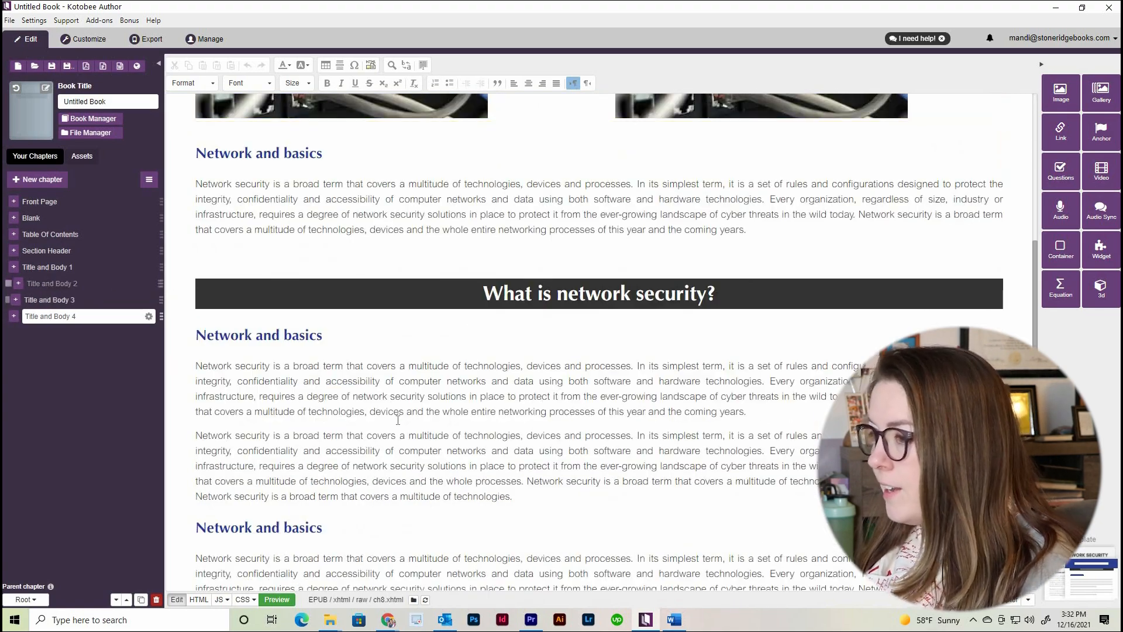
scroll(501, 438, down, 4)
scroll(497, 433, down, 10)
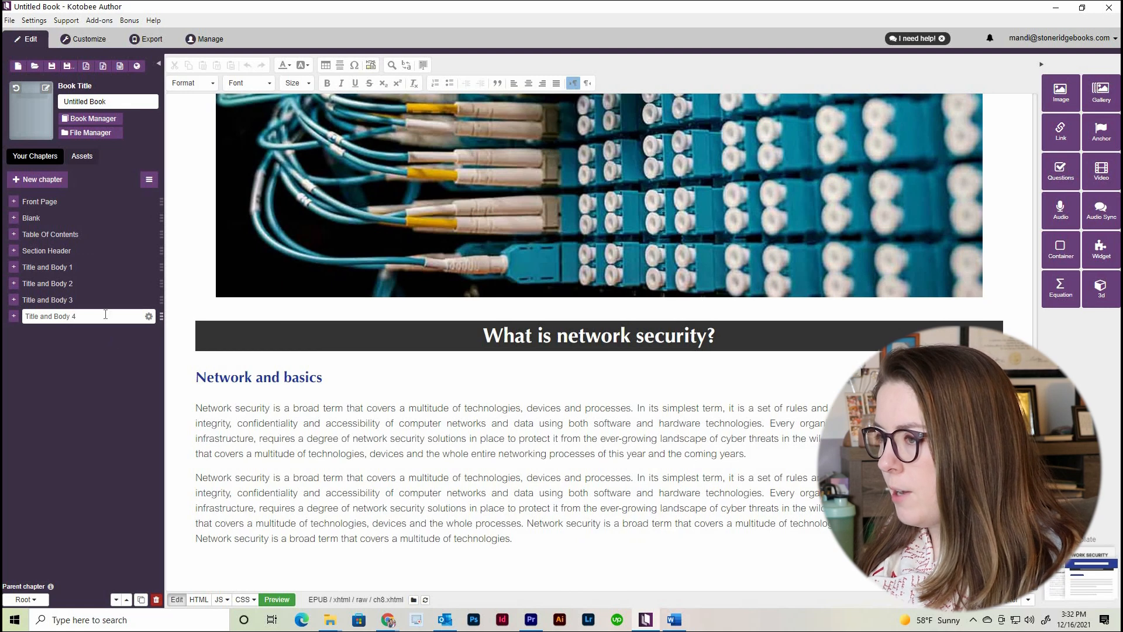
Step: Go back to the Title and Body 1 chapter and select Title and Body 2
click(93, 282)
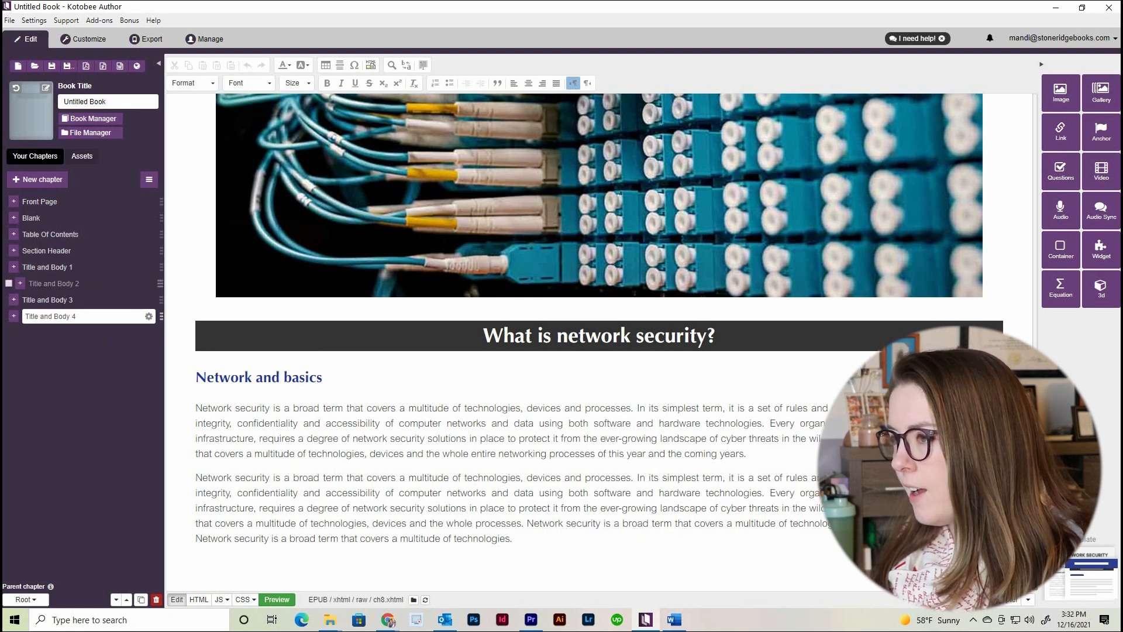
click(89, 267)
click(93, 283)
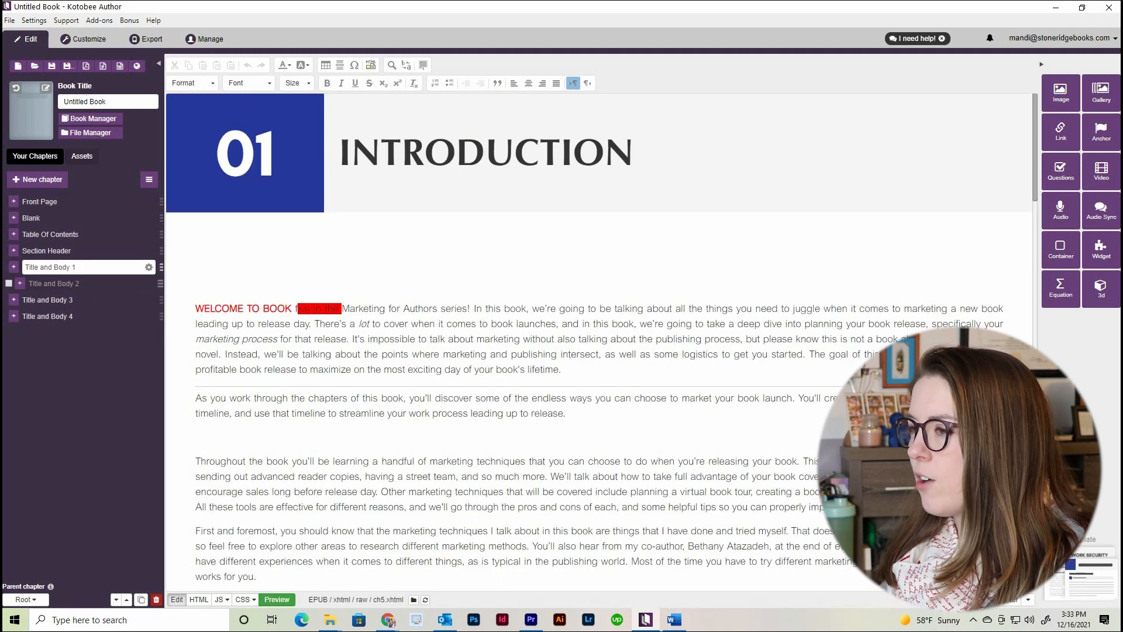
Step: Examine the headings, text and image in the Title and Body 3 chapter, and compare the layouts of Title and Body 1 through 4
click(88, 299)
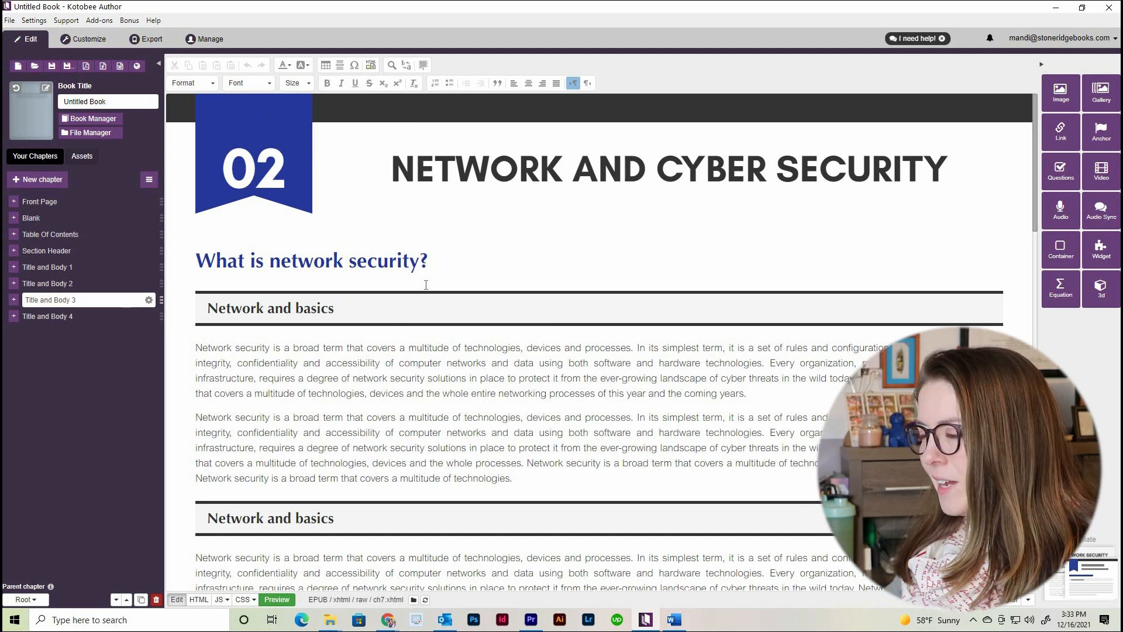
scroll(426, 283, down, 3)
scroll(435, 139, up, 3)
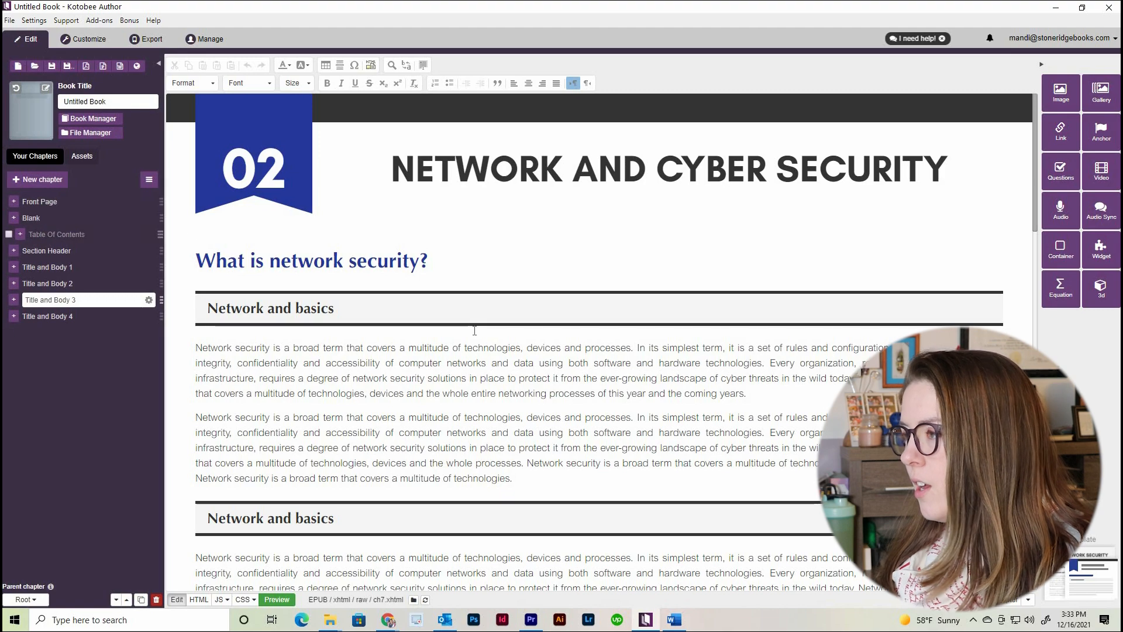
scroll(474, 331, down, 6)
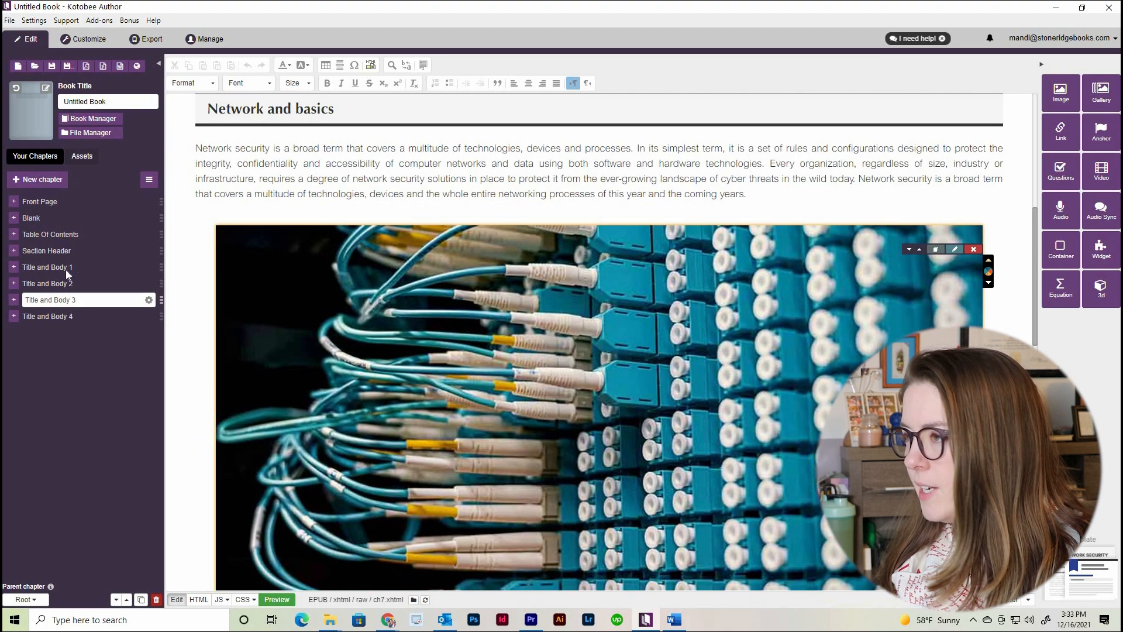
click(69, 271)
click(79, 284)
click(82, 300)
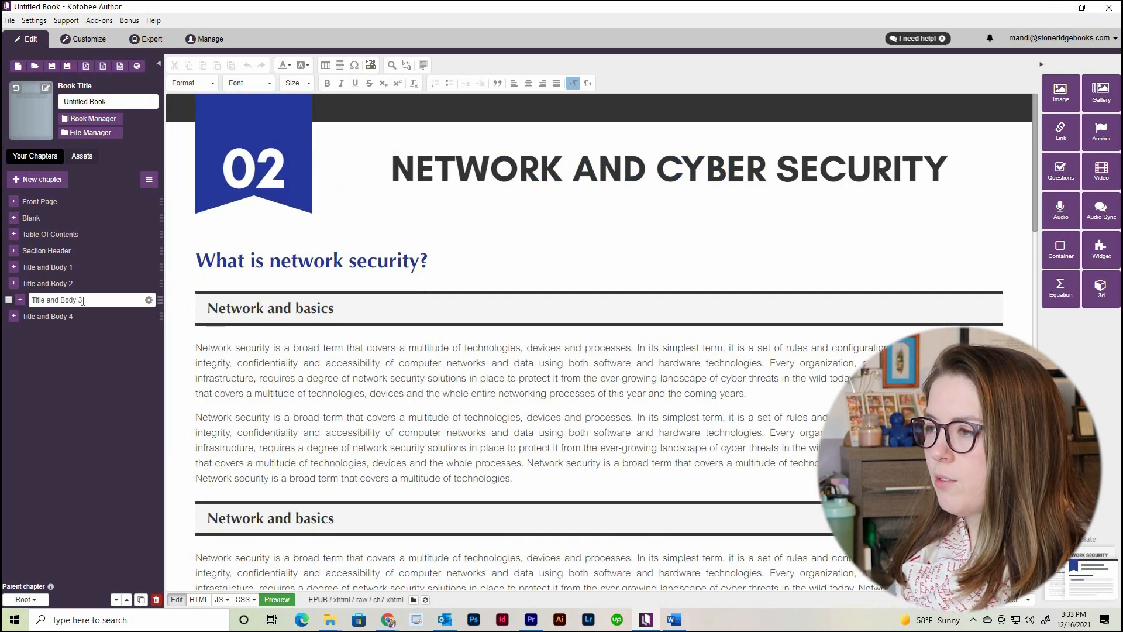
click(84, 314)
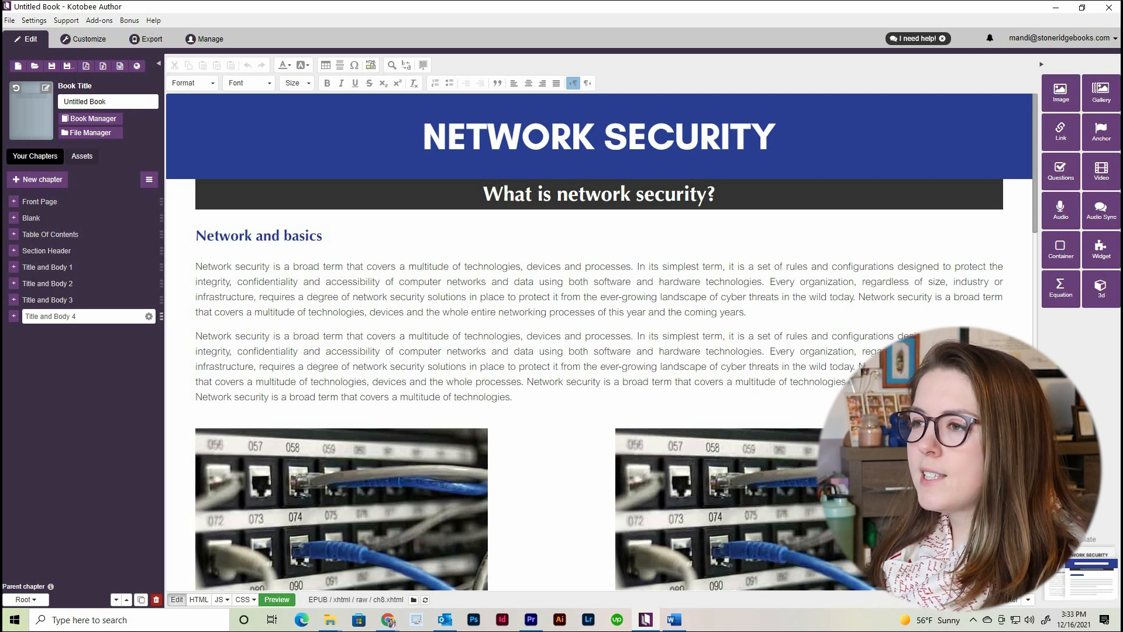
Step: Open the ebook's Design customization settings and apply a blue-grey color theme with #6a91ac as the header gradient and chapters background
click(97, 36)
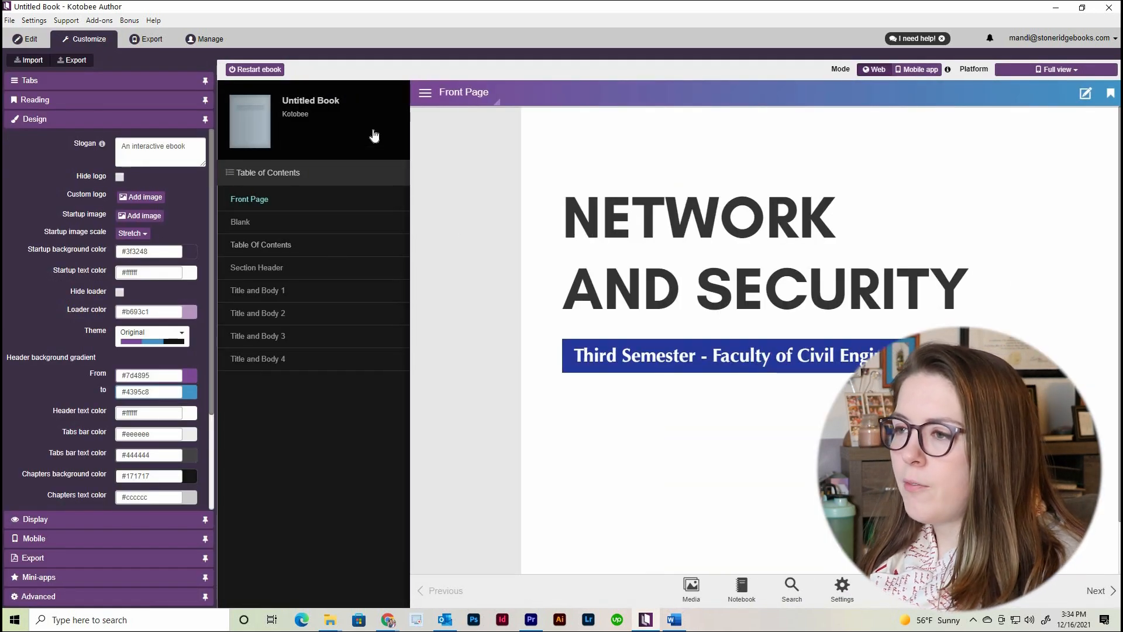
click(74, 117)
click(74, 117)
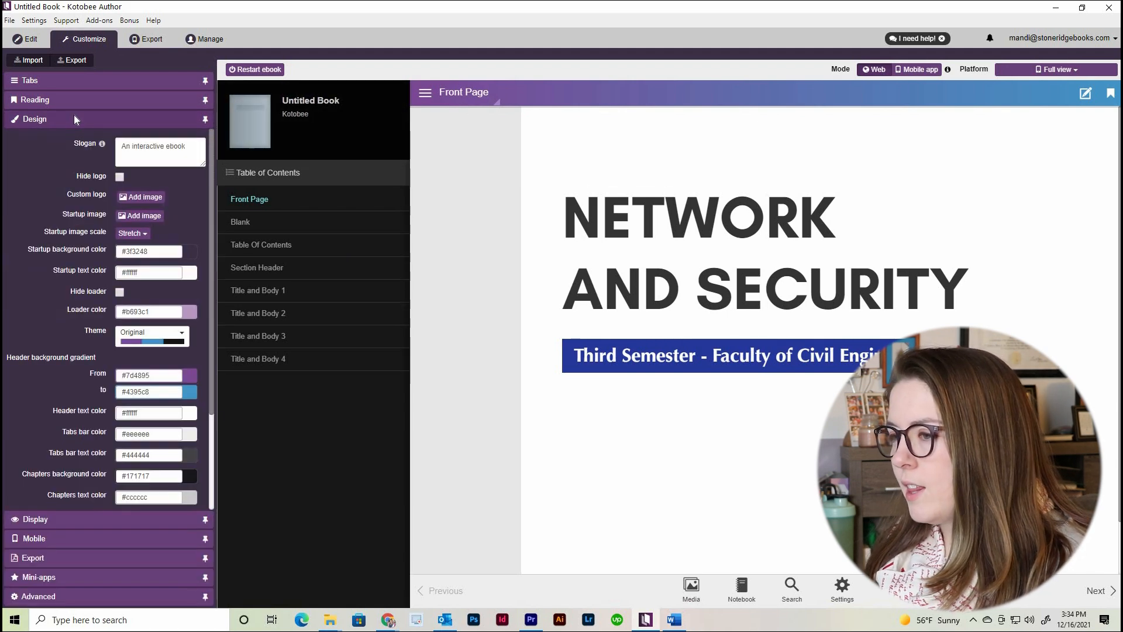
click(150, 341)
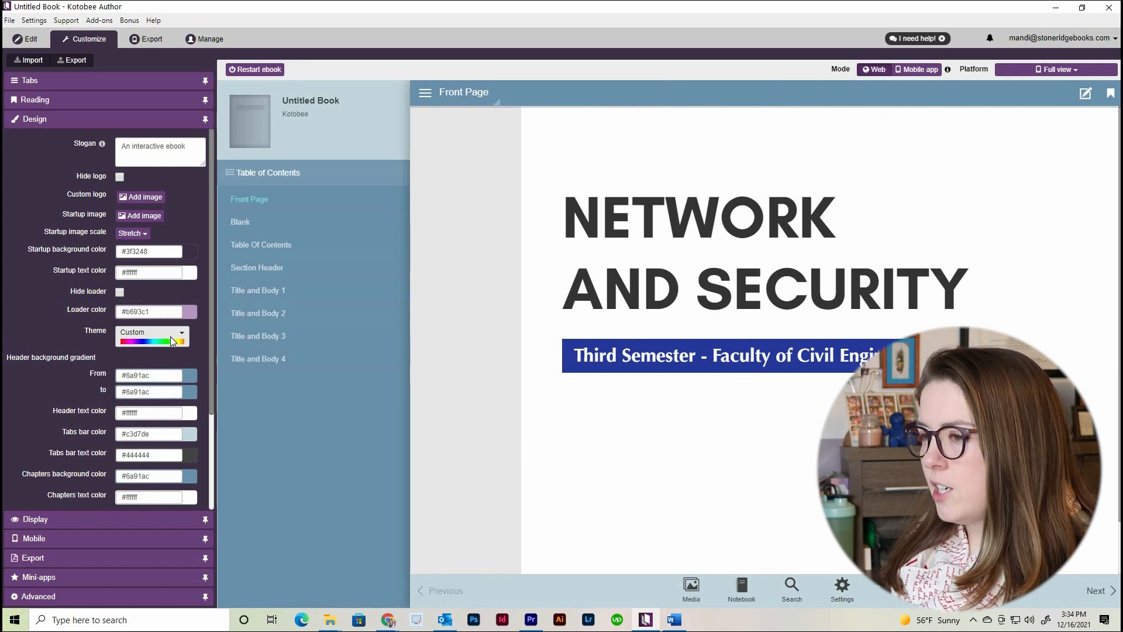
click(173, 341)
click(178, 383)
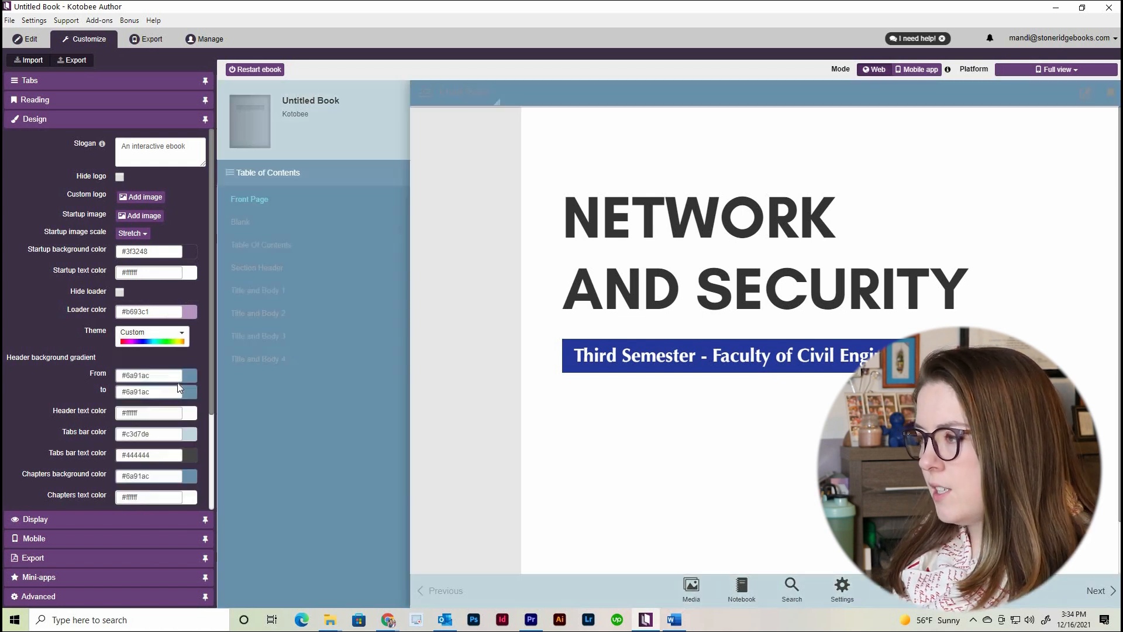